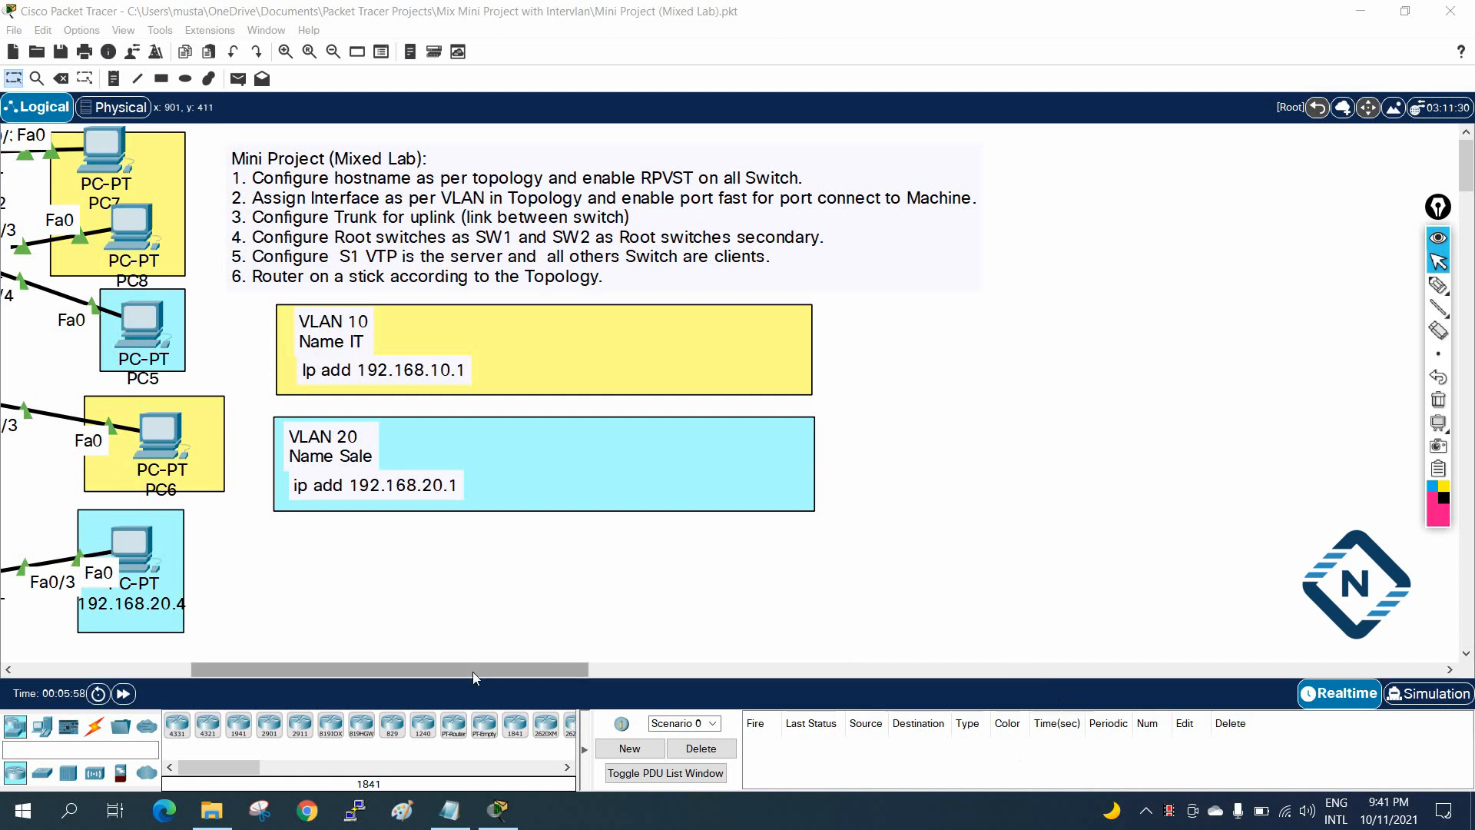
left_click_drag(477, 671, 424, 674)
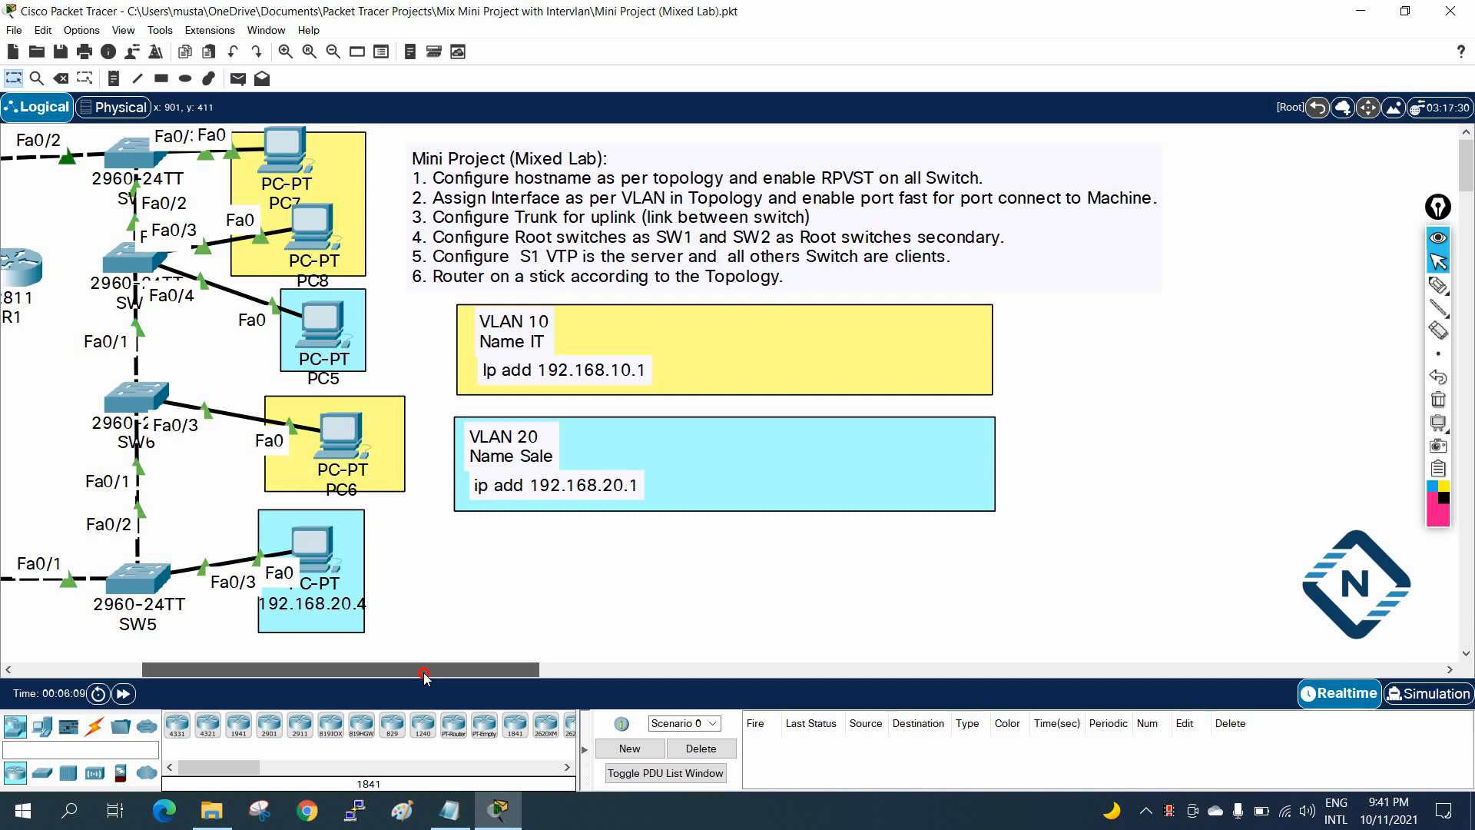
left_click_drag(423, 673, 240, 677)
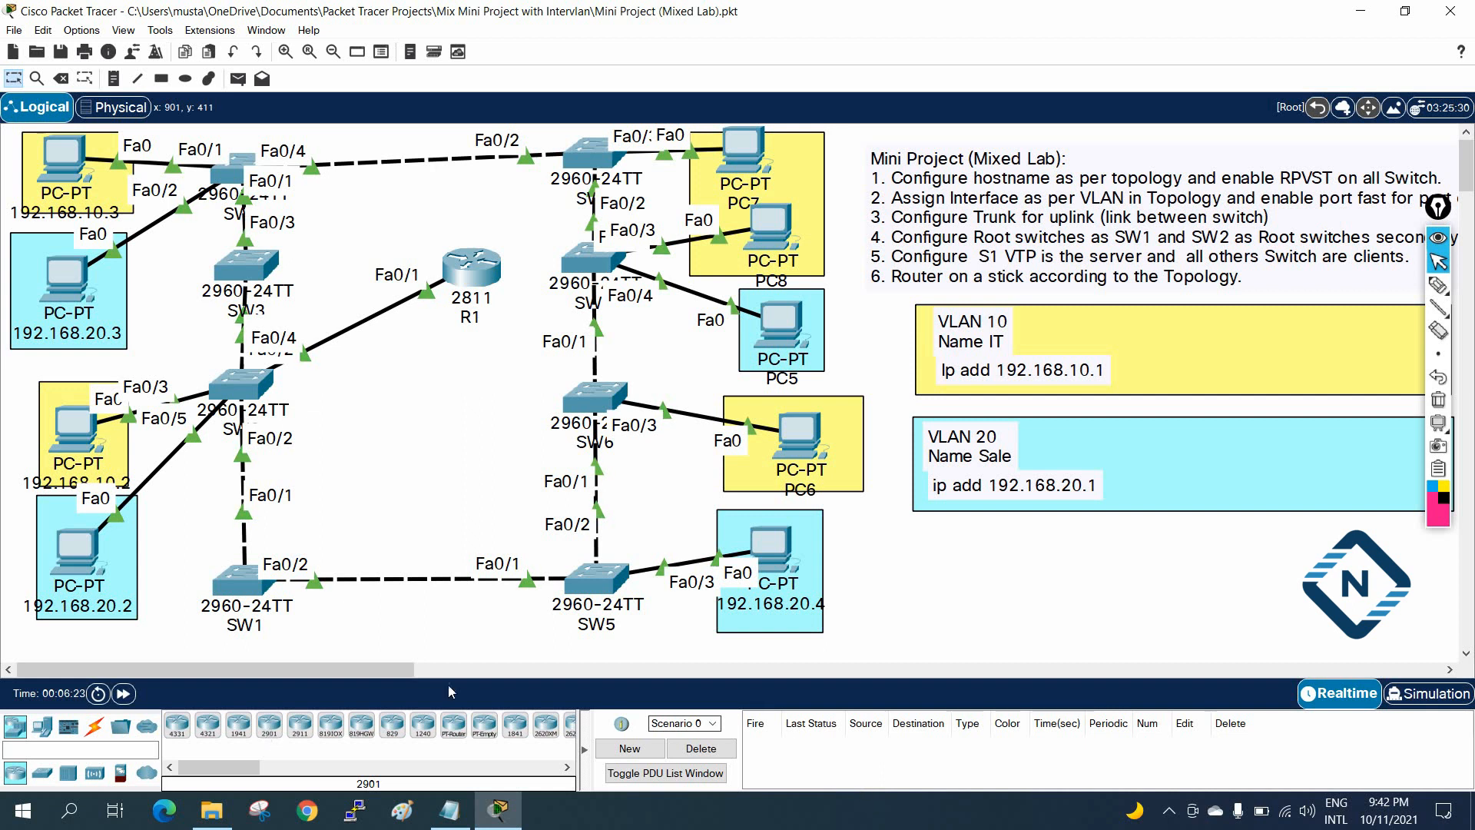
left_click_drag(341, 668, 448, 679)
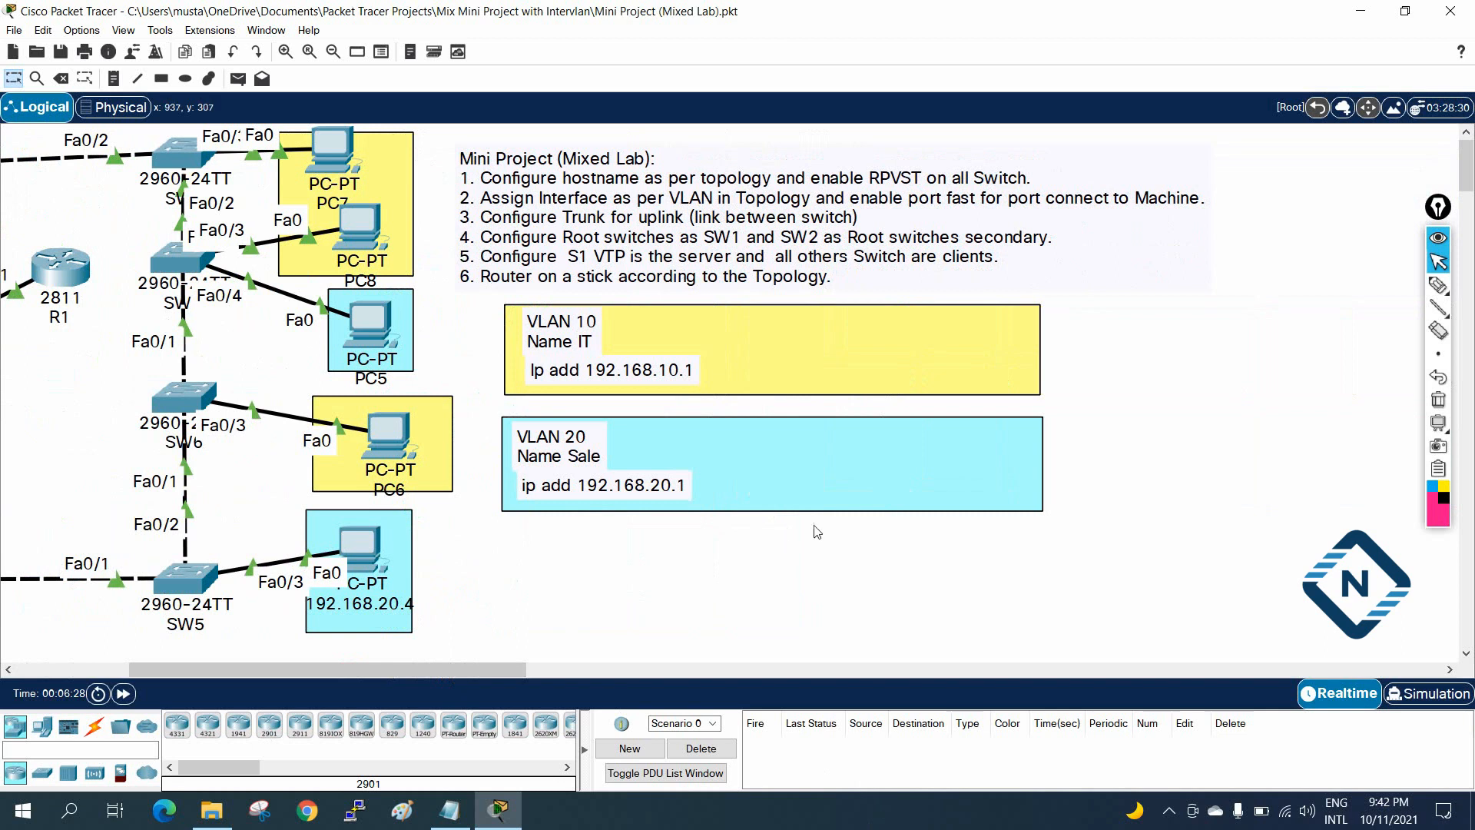
left_click(1441, 288)
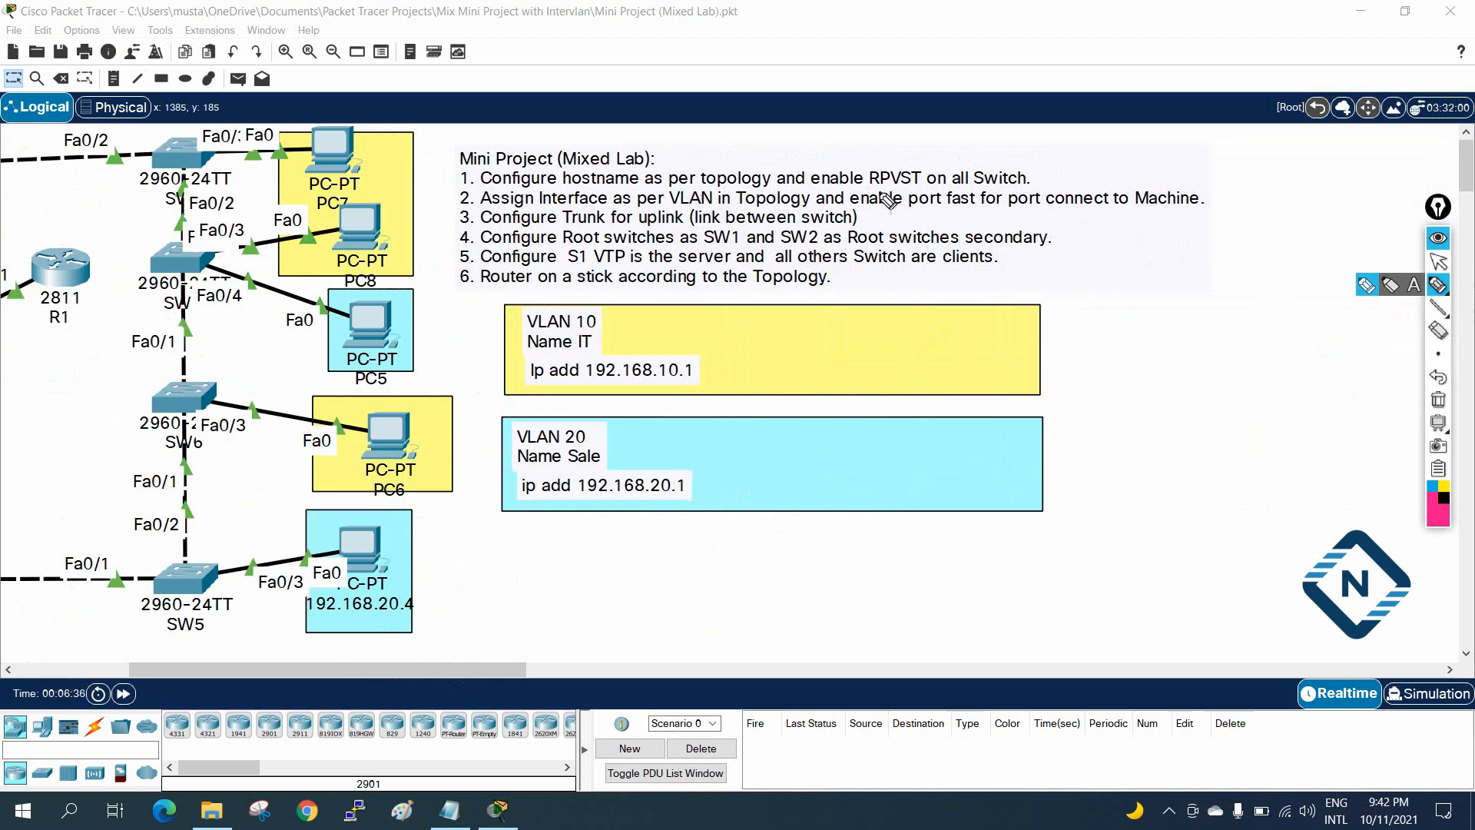
left_click_drag(1036, 175, 1075, 160)
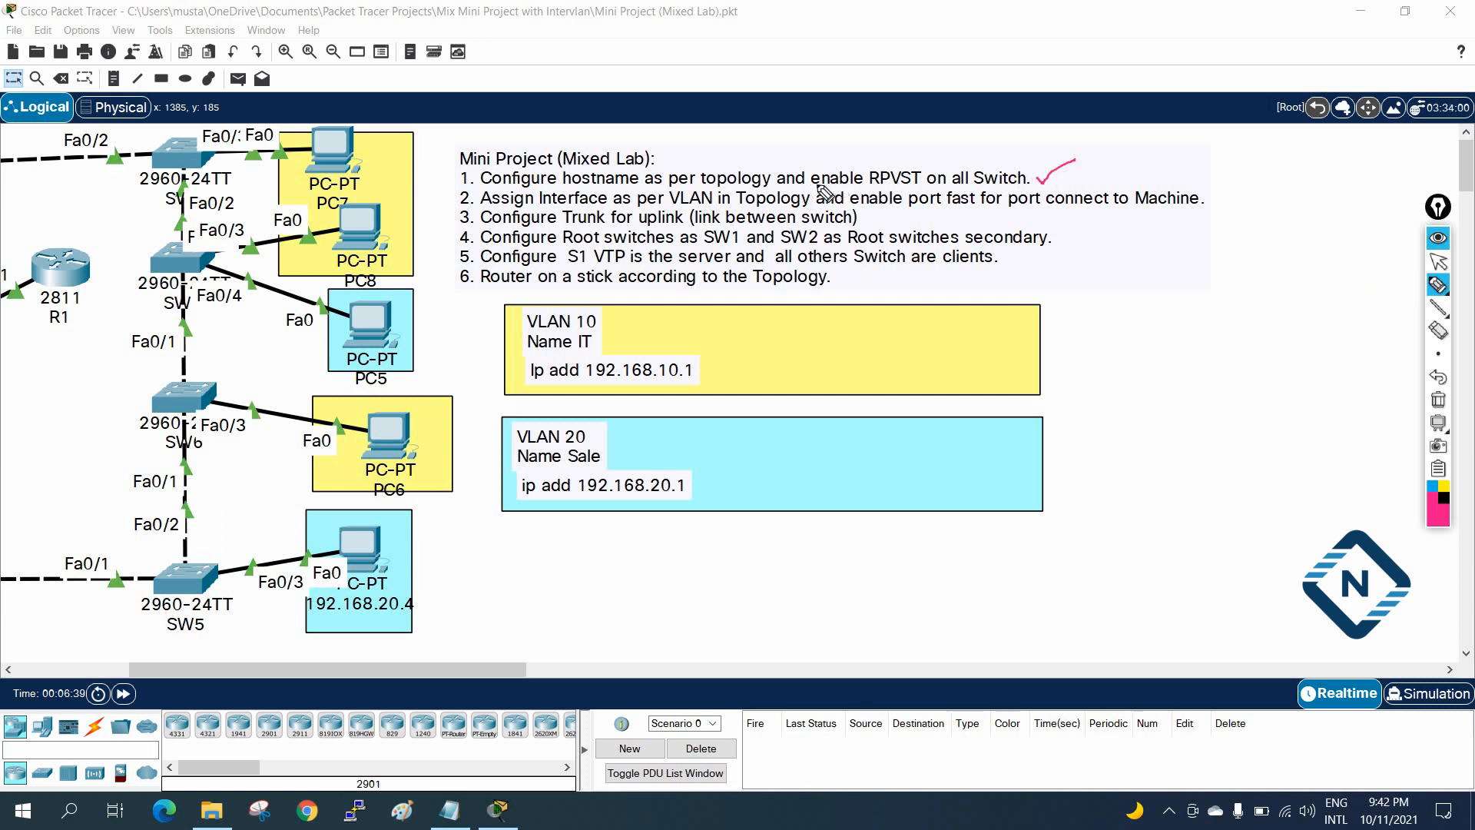
left_click(1437, 261)
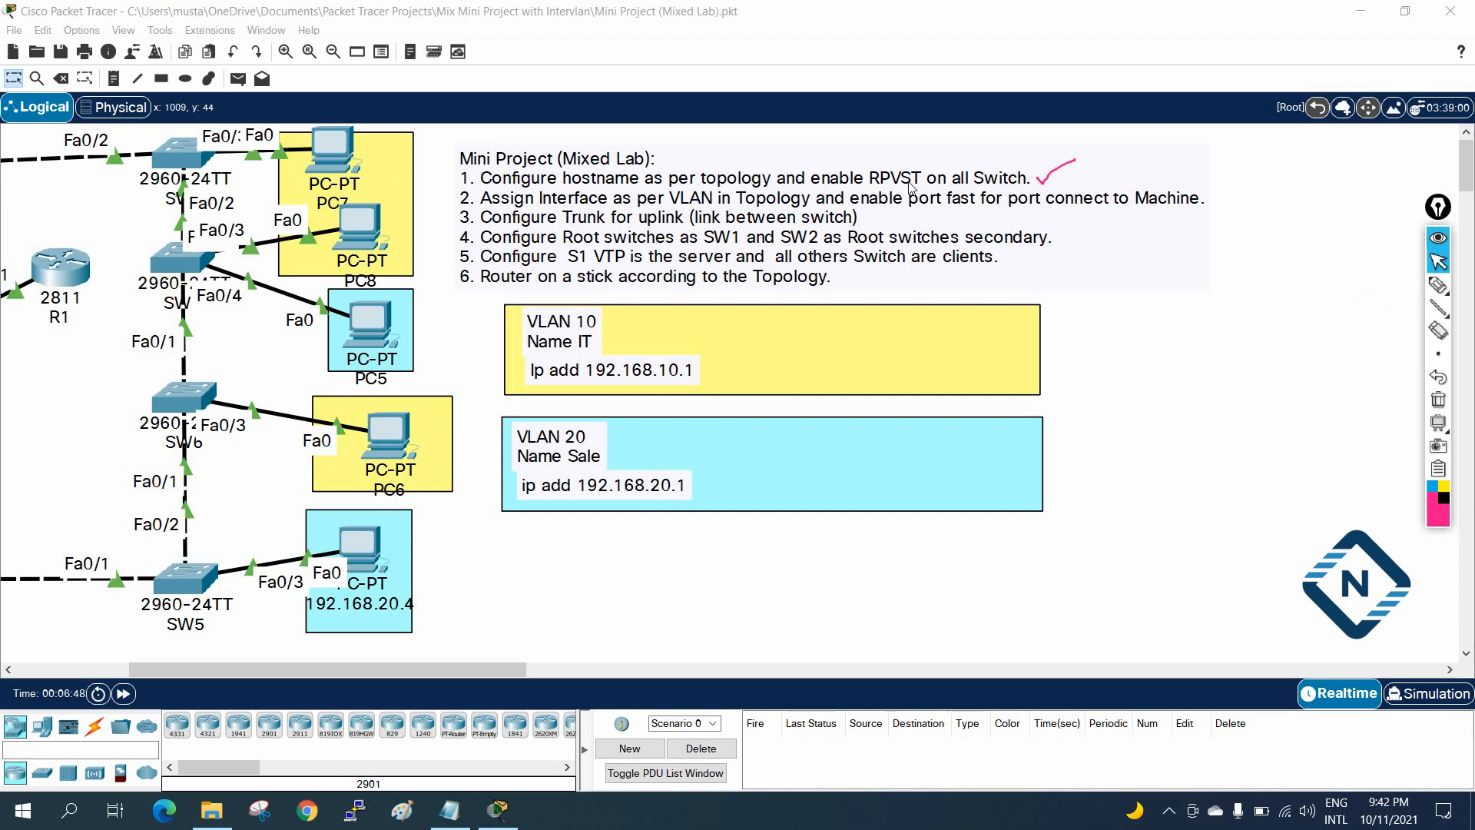
left_click(450, 810)
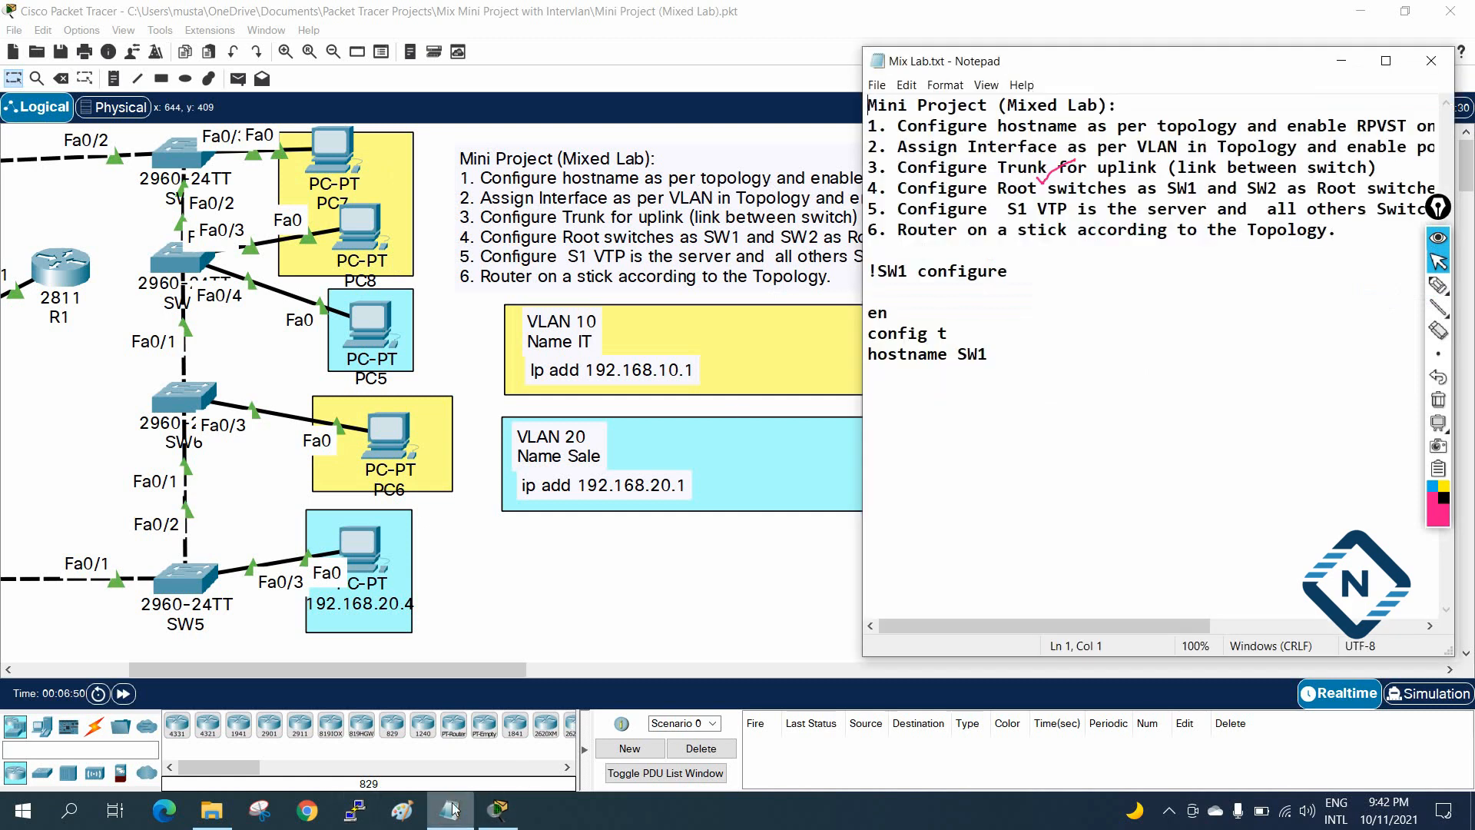
left_click(1449, 409)
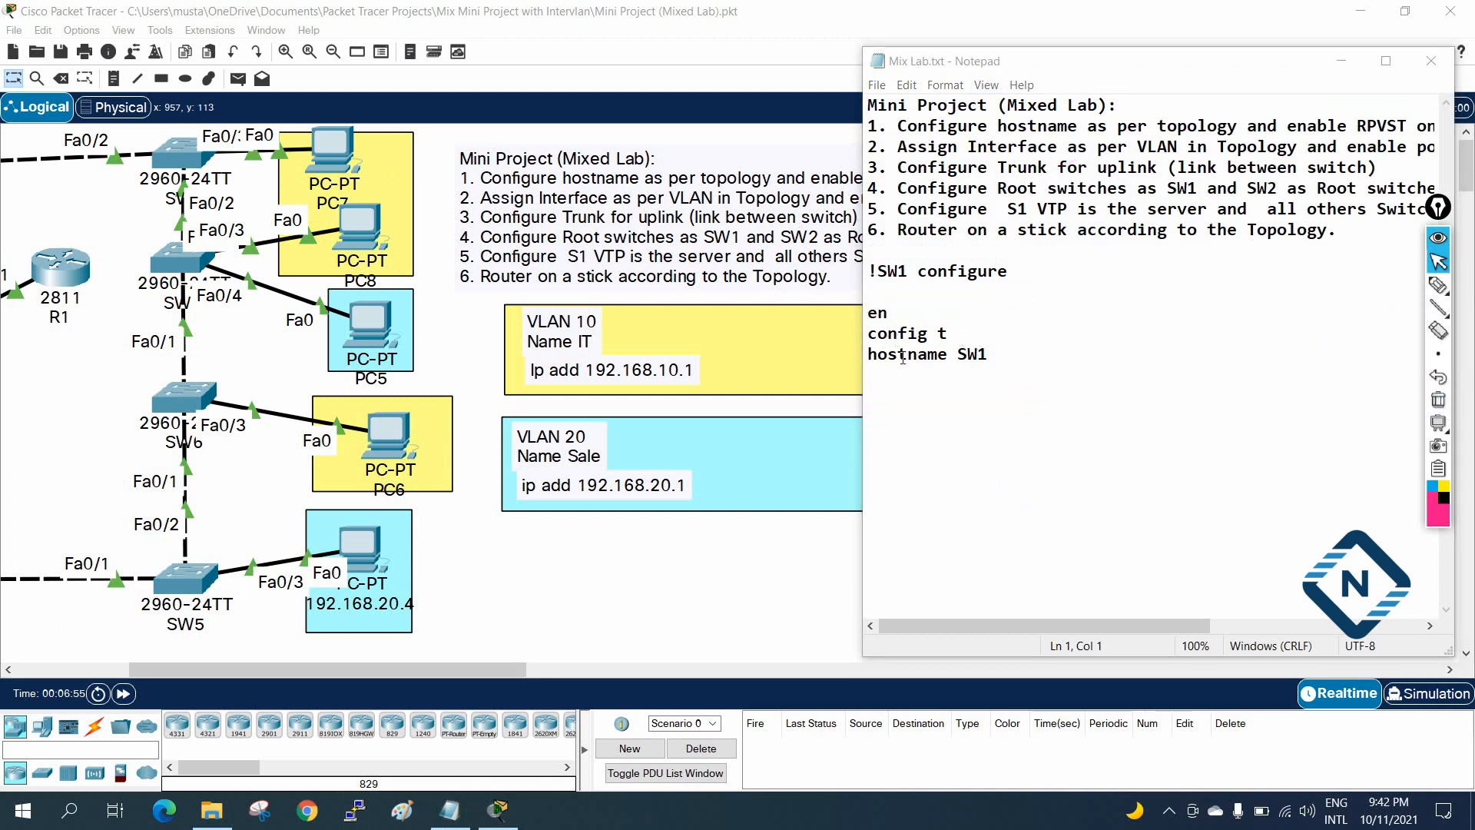
Switch to Mix Lab.txt in Notepad and add the command "spanning-tree mode rapid-pvst" below the hostname SW1 line.
left_click_drag(1064, 65, 1110, 63)
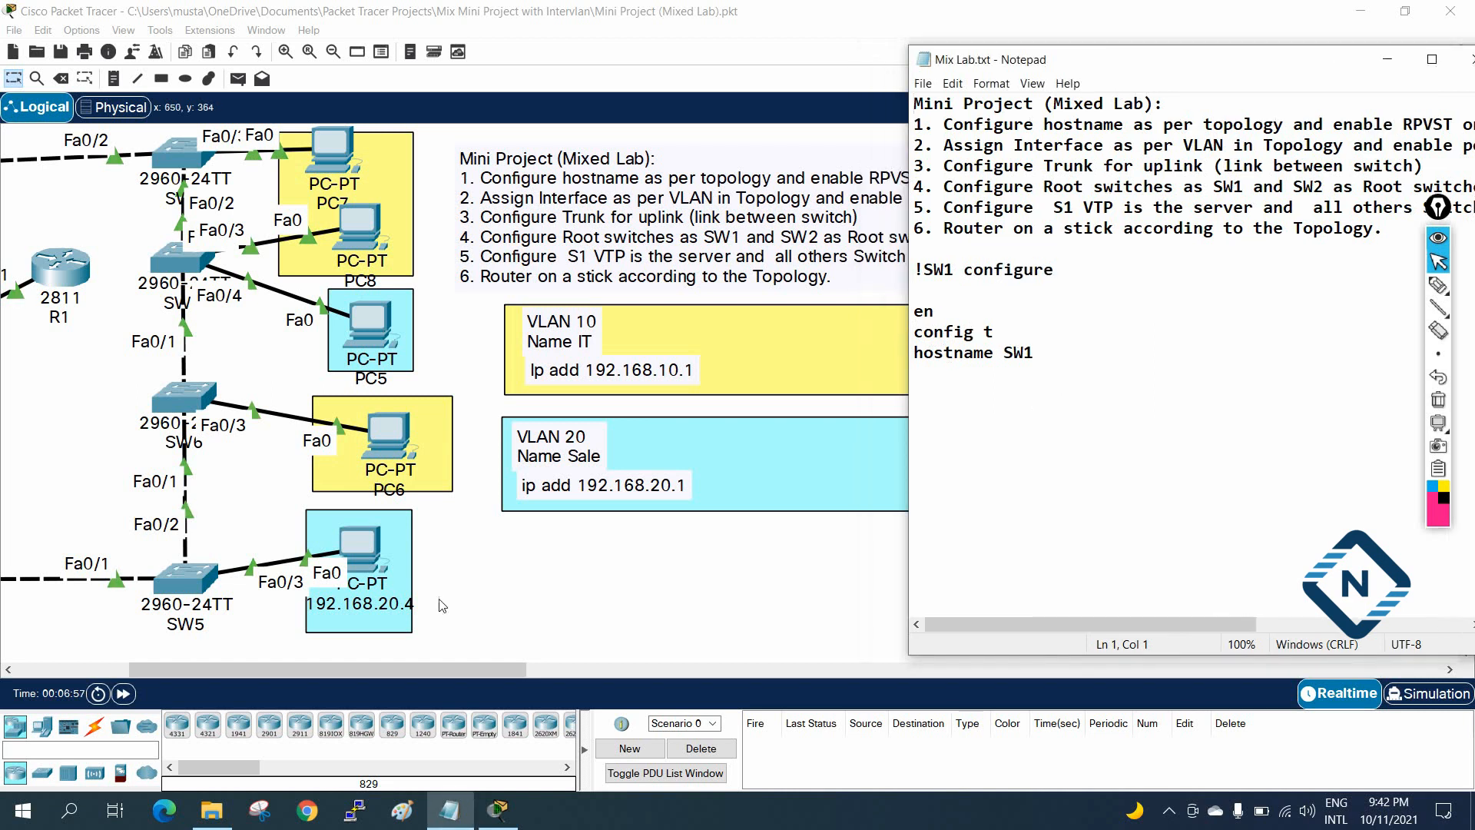
left_click_drag(425, 674, 218, 662)
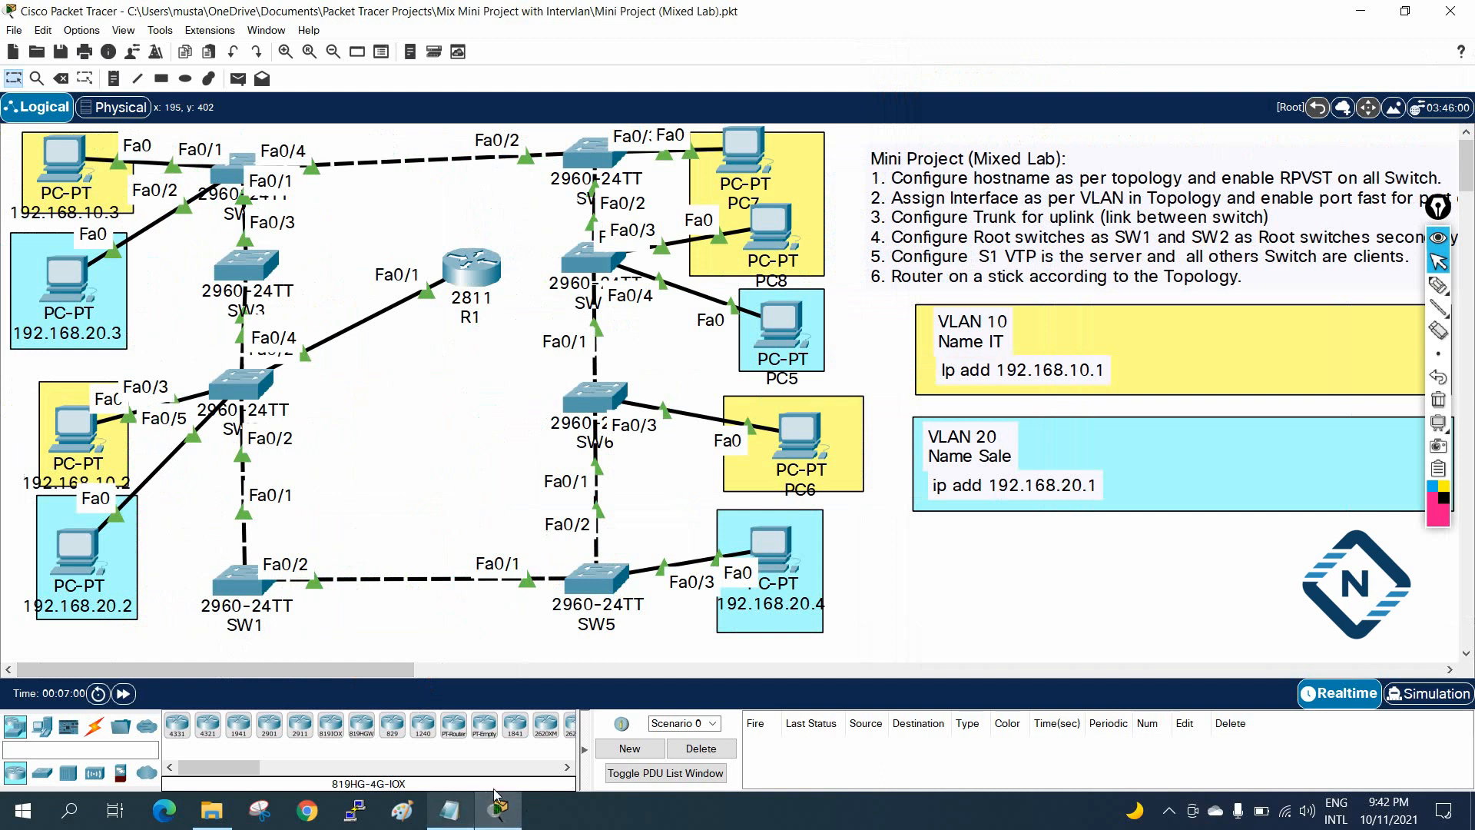
left_click(392, 676)
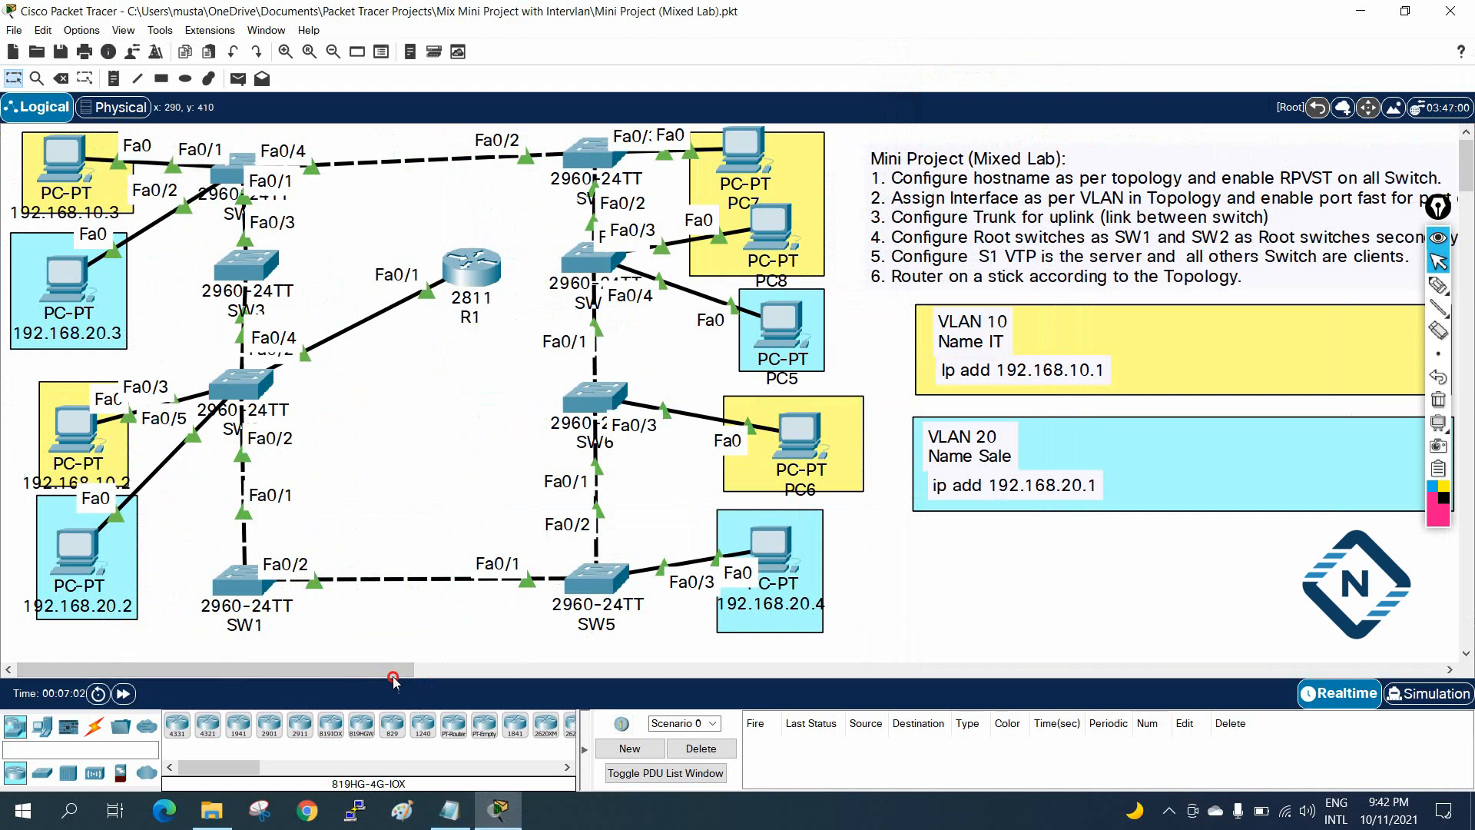
left_click_drag(374, 675, 426, 672)
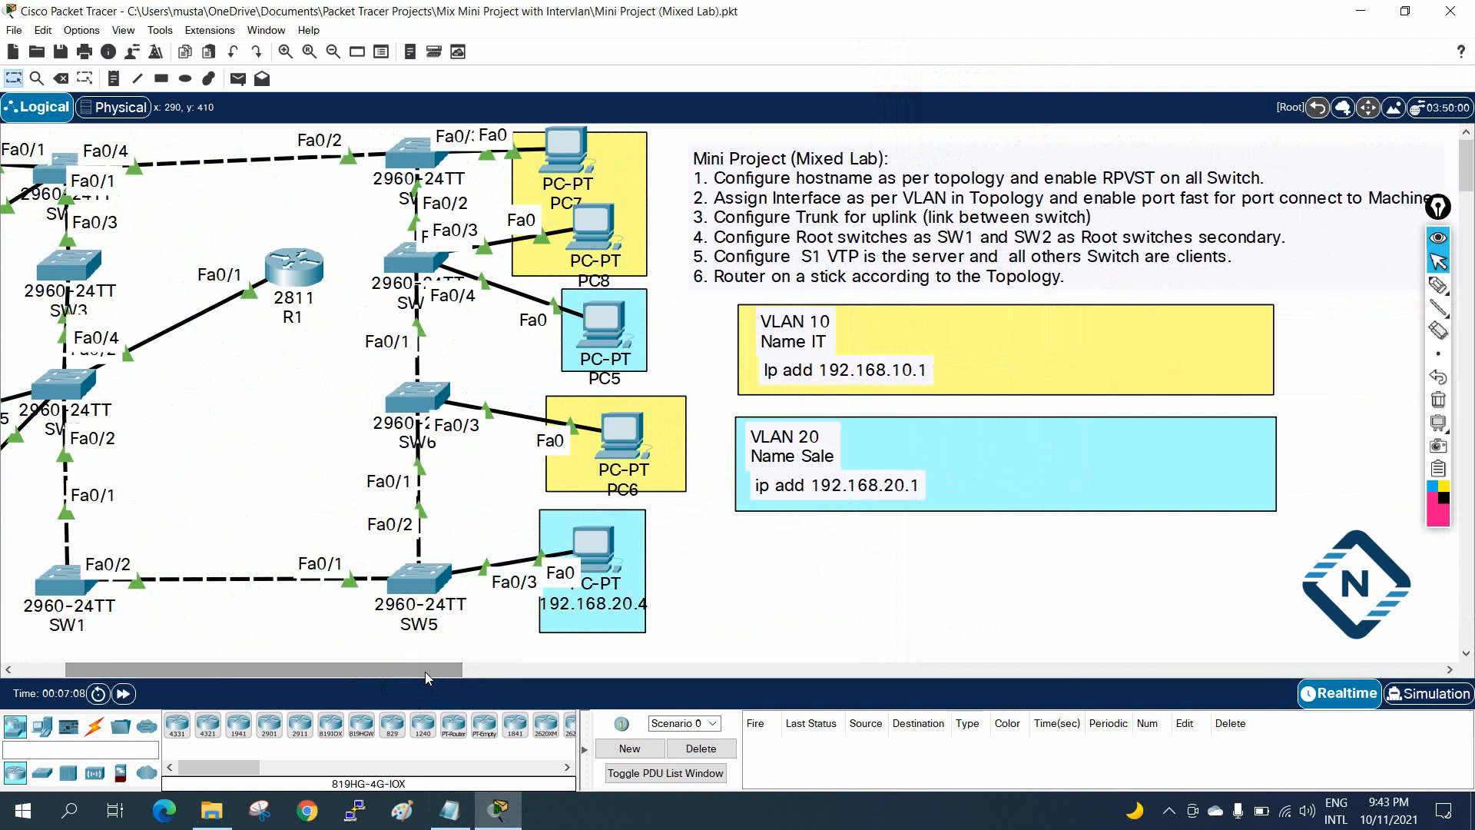
left_click(446, 815)
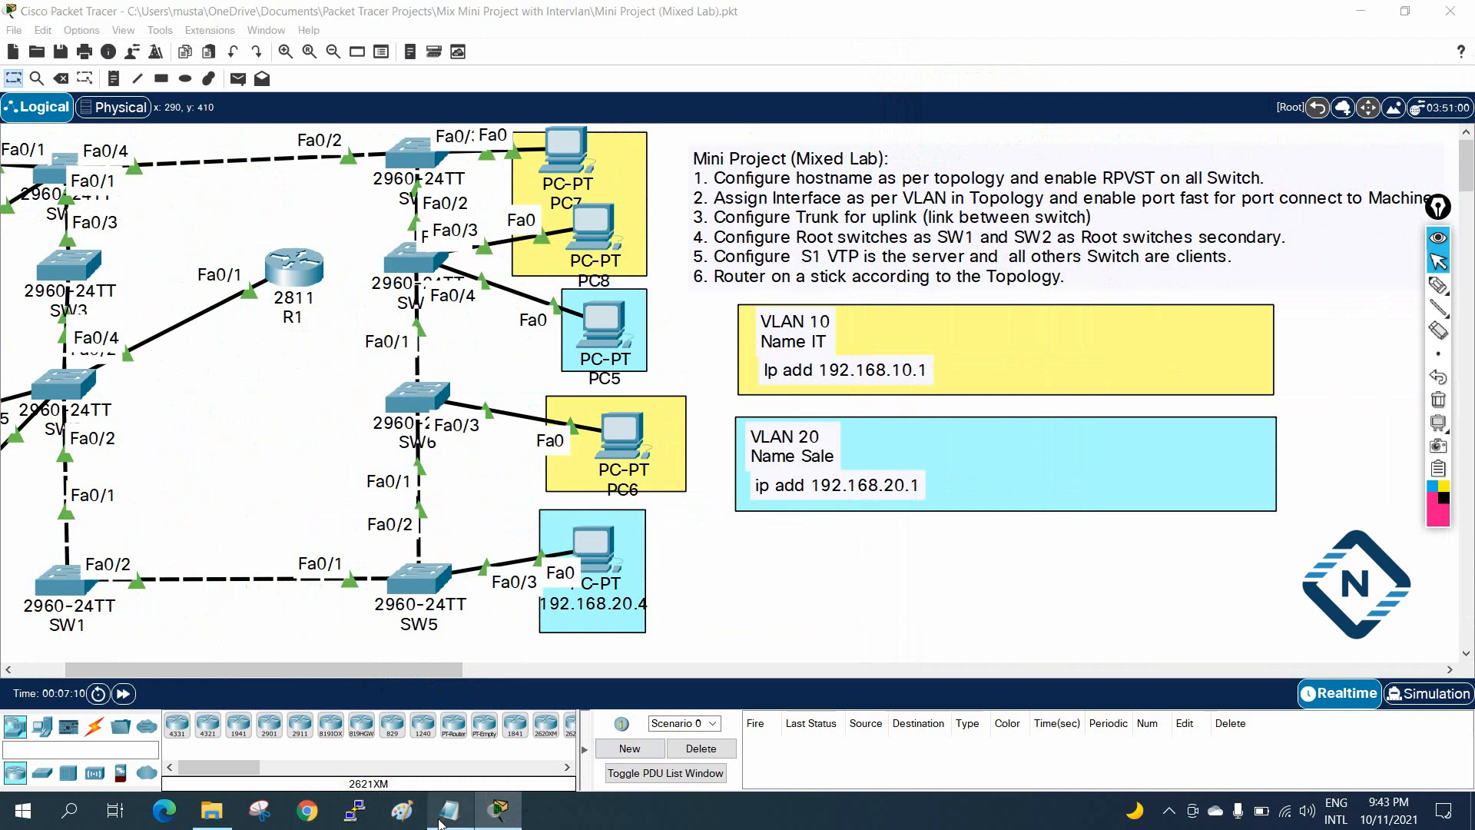
left_click(953, 389)
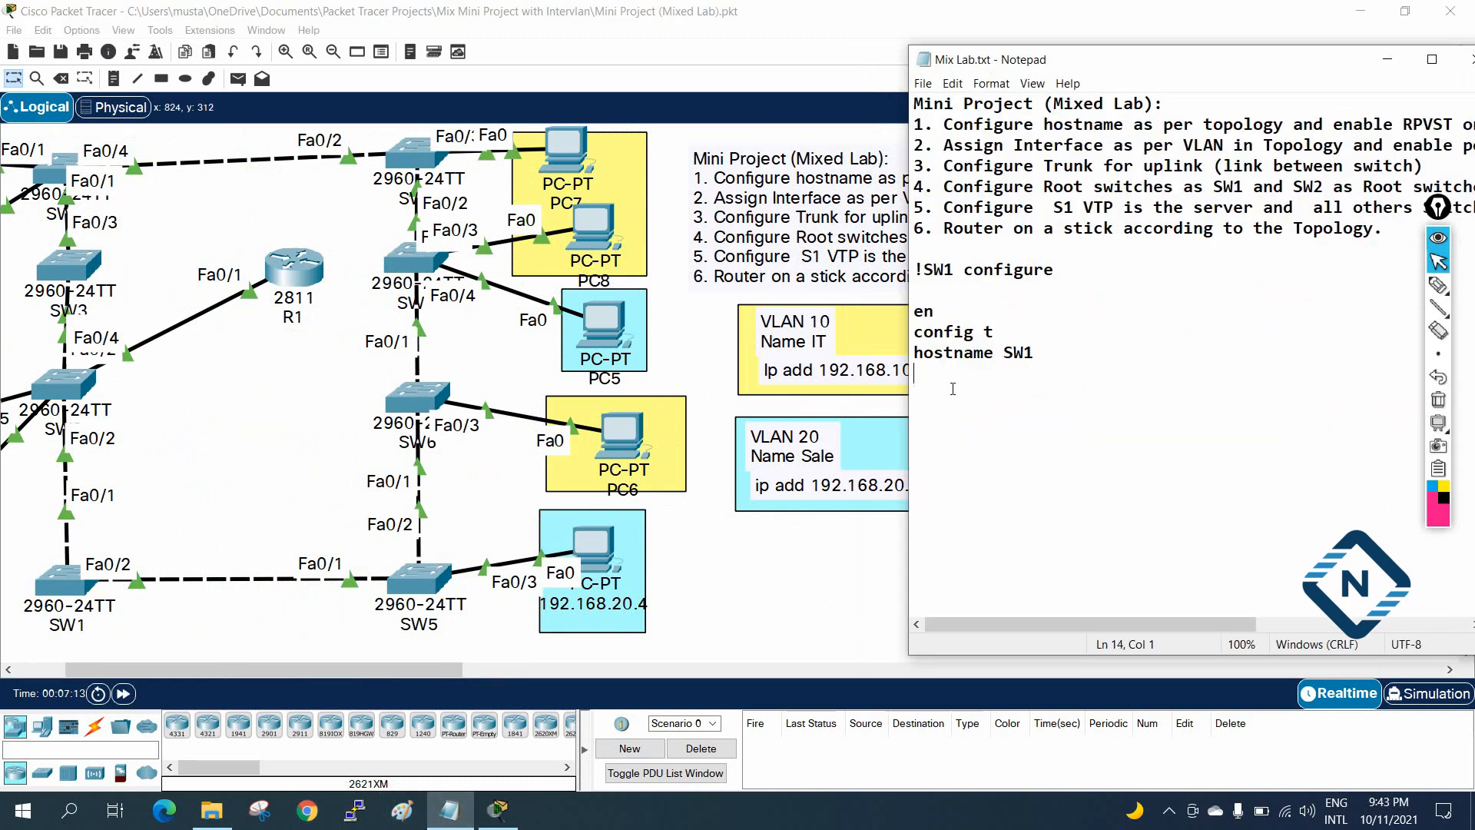
type("spanning")
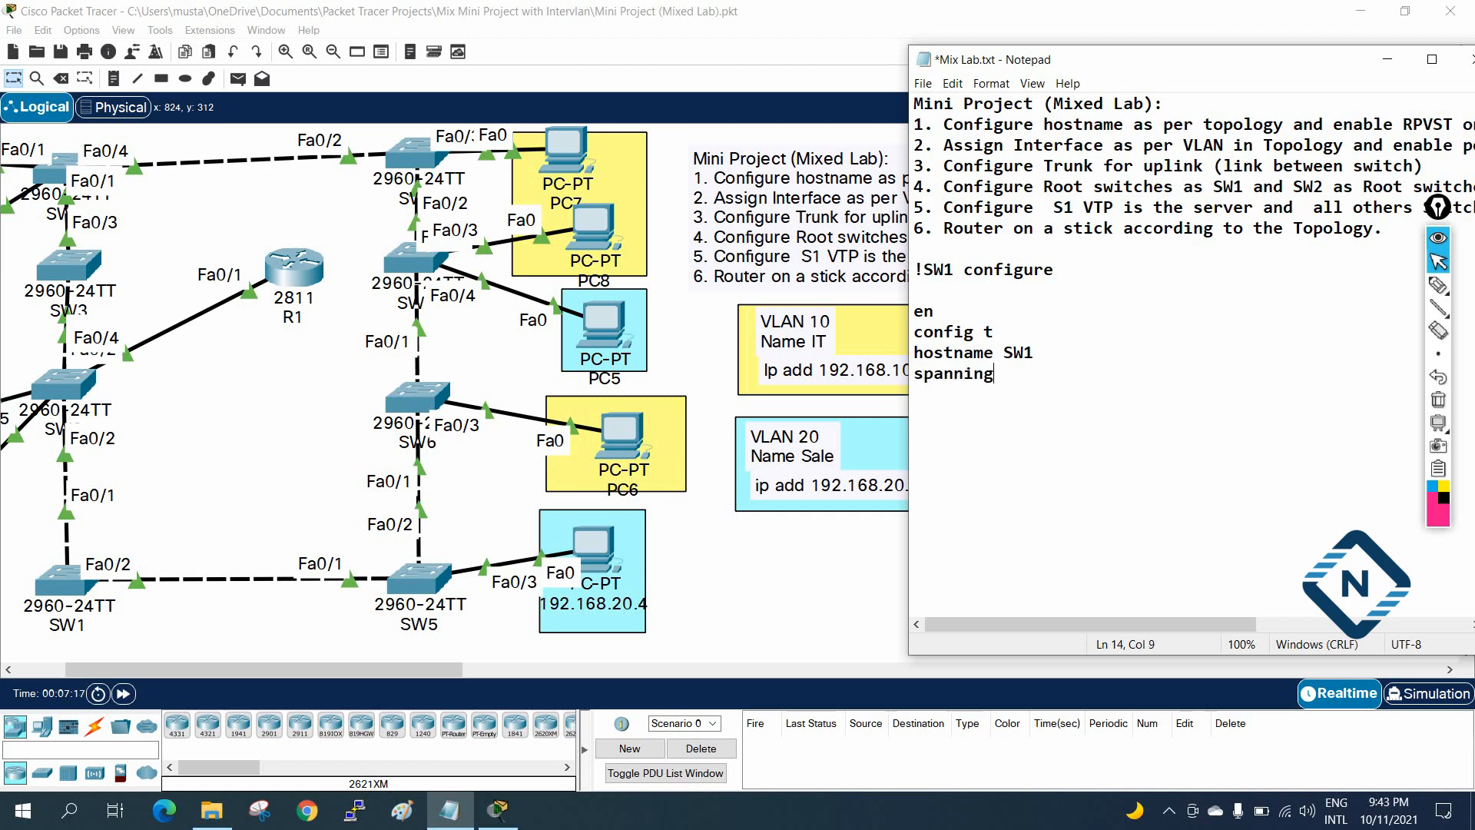
type("-tree mode rap")
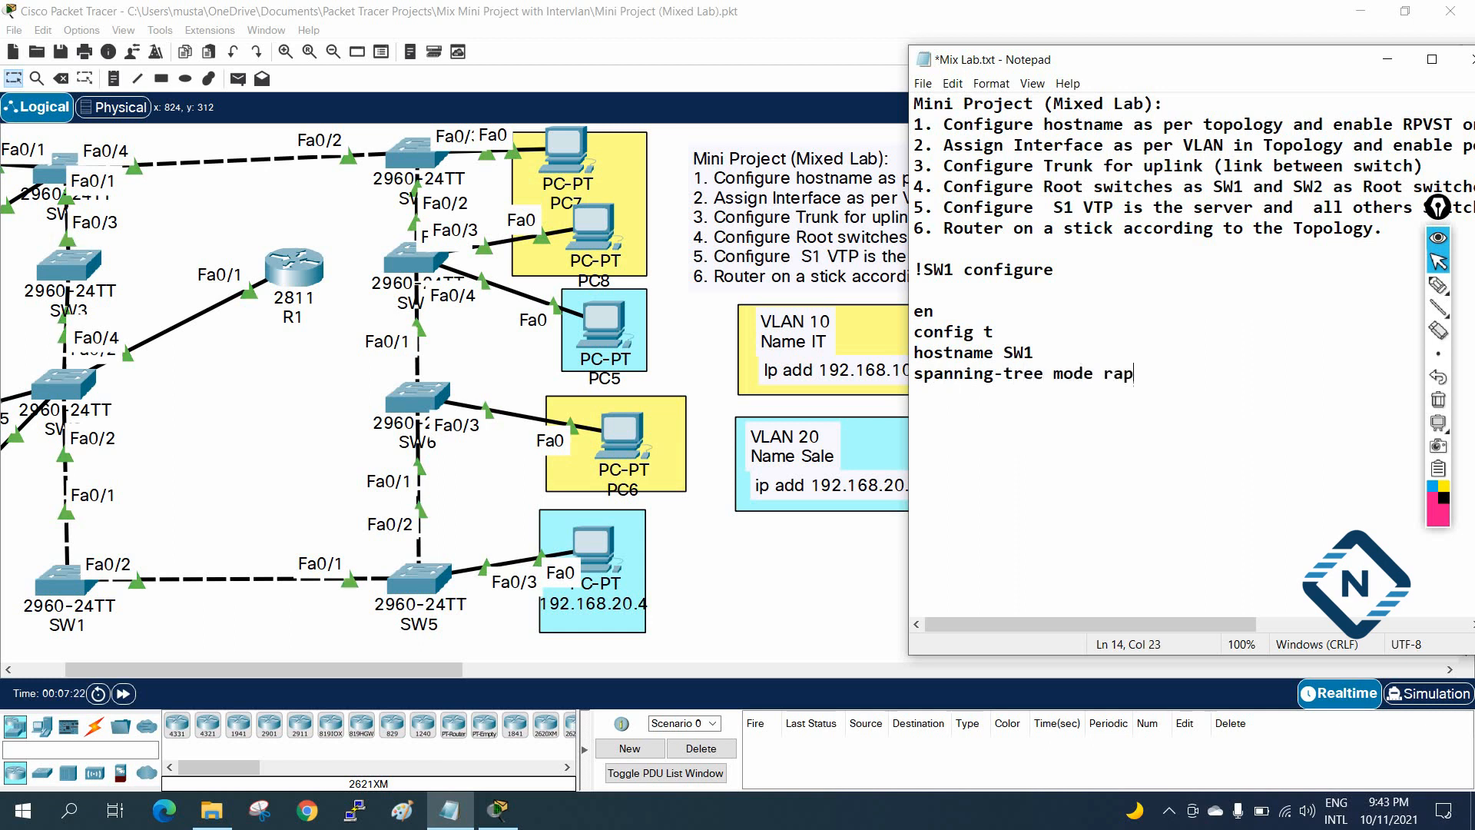
type("id-pvst")
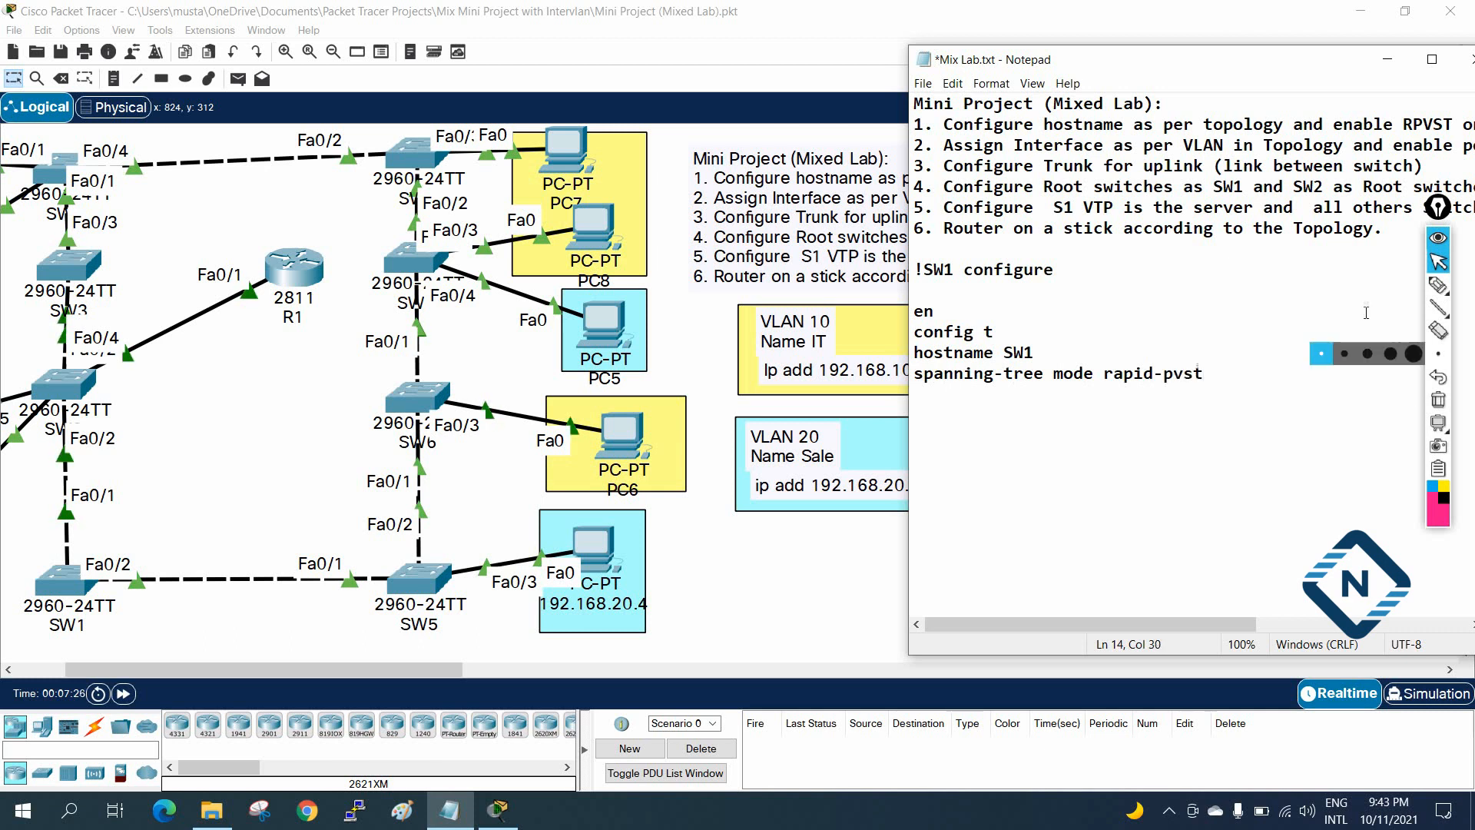
Copy the whole SW1 configuration block, from the "!SW1 configure" comment through the spanning-tree command.
left_click_drag(1205, 375, 887, 263)
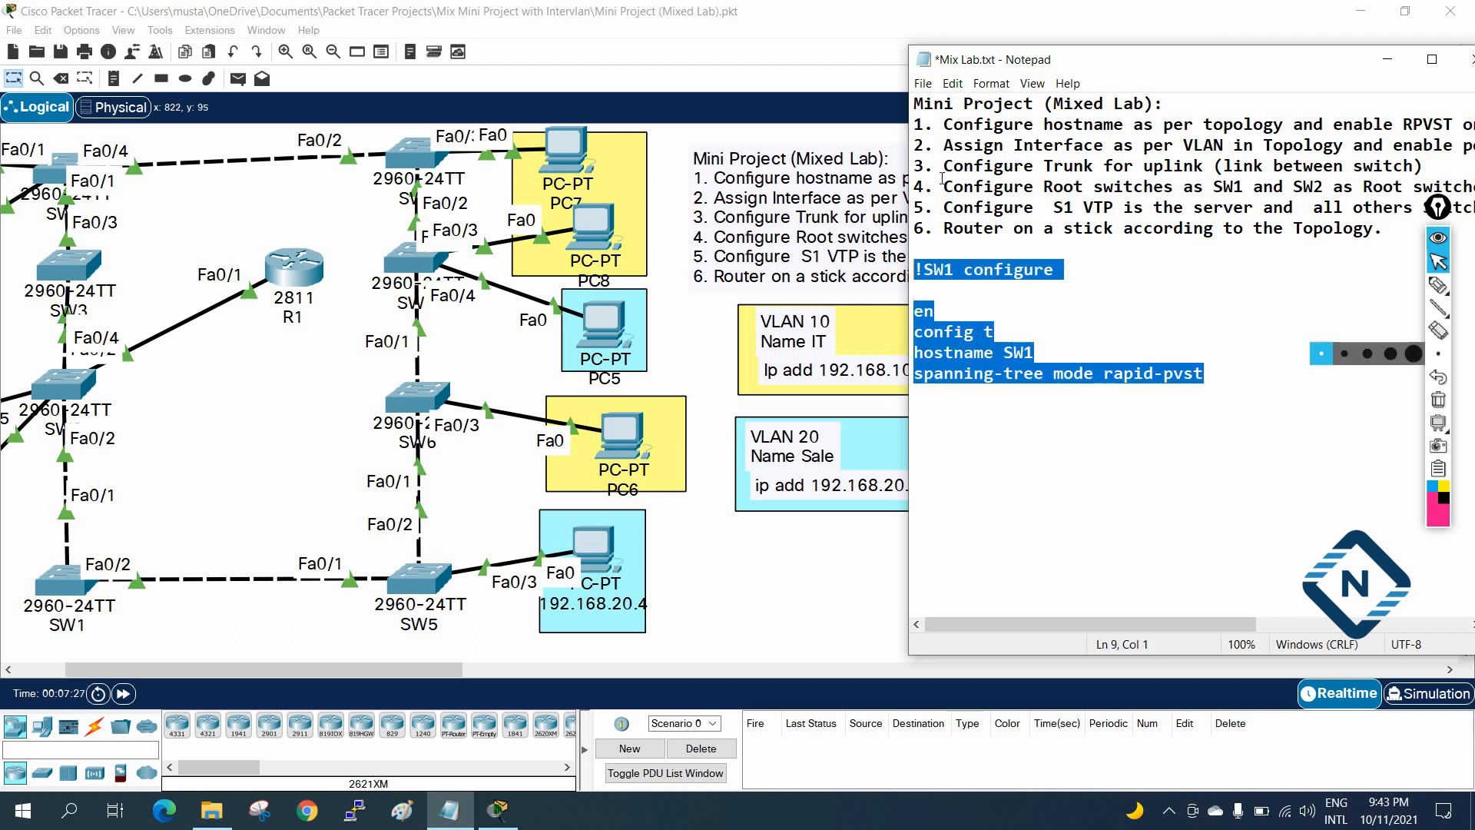
right_click(934, 322)
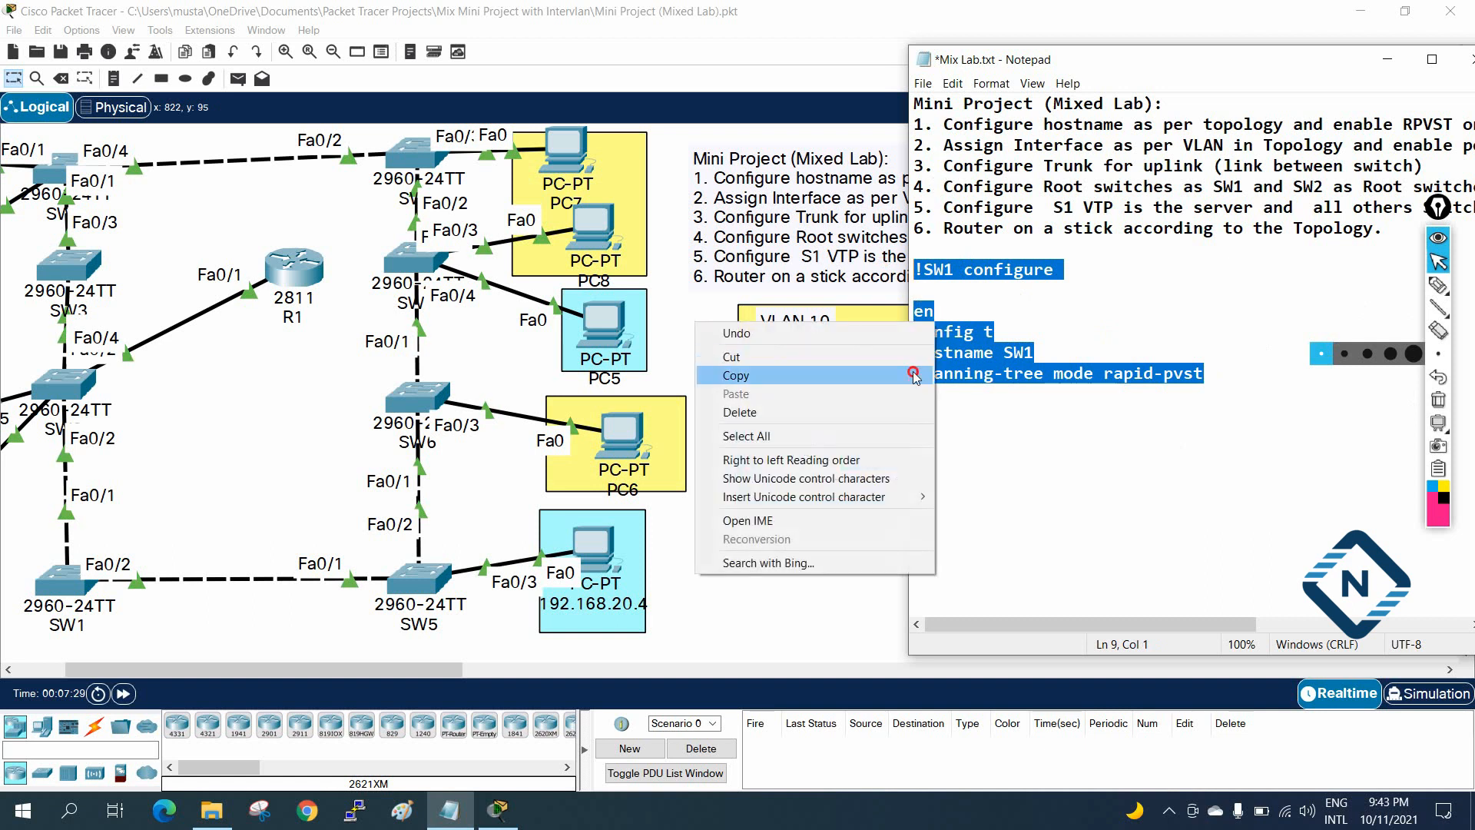
left_click(924, 376)
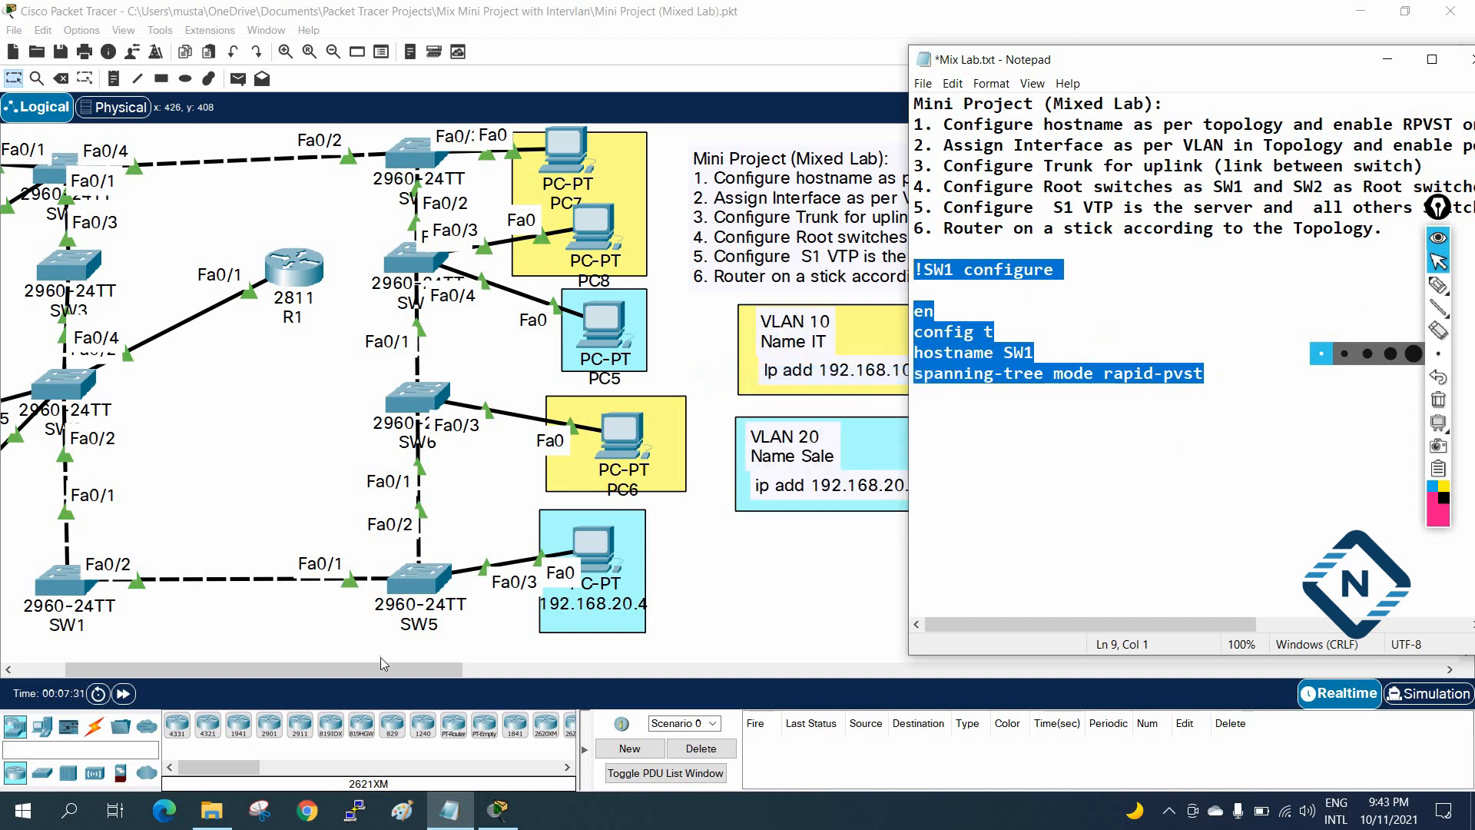
Switch to Packet Tracer, open switch SW1's command line maximized, and paste the copied block to set its hostname and rapid-pvst mode.
left_click_drag(380, 669, 269, 660)
left_click(239, 579)
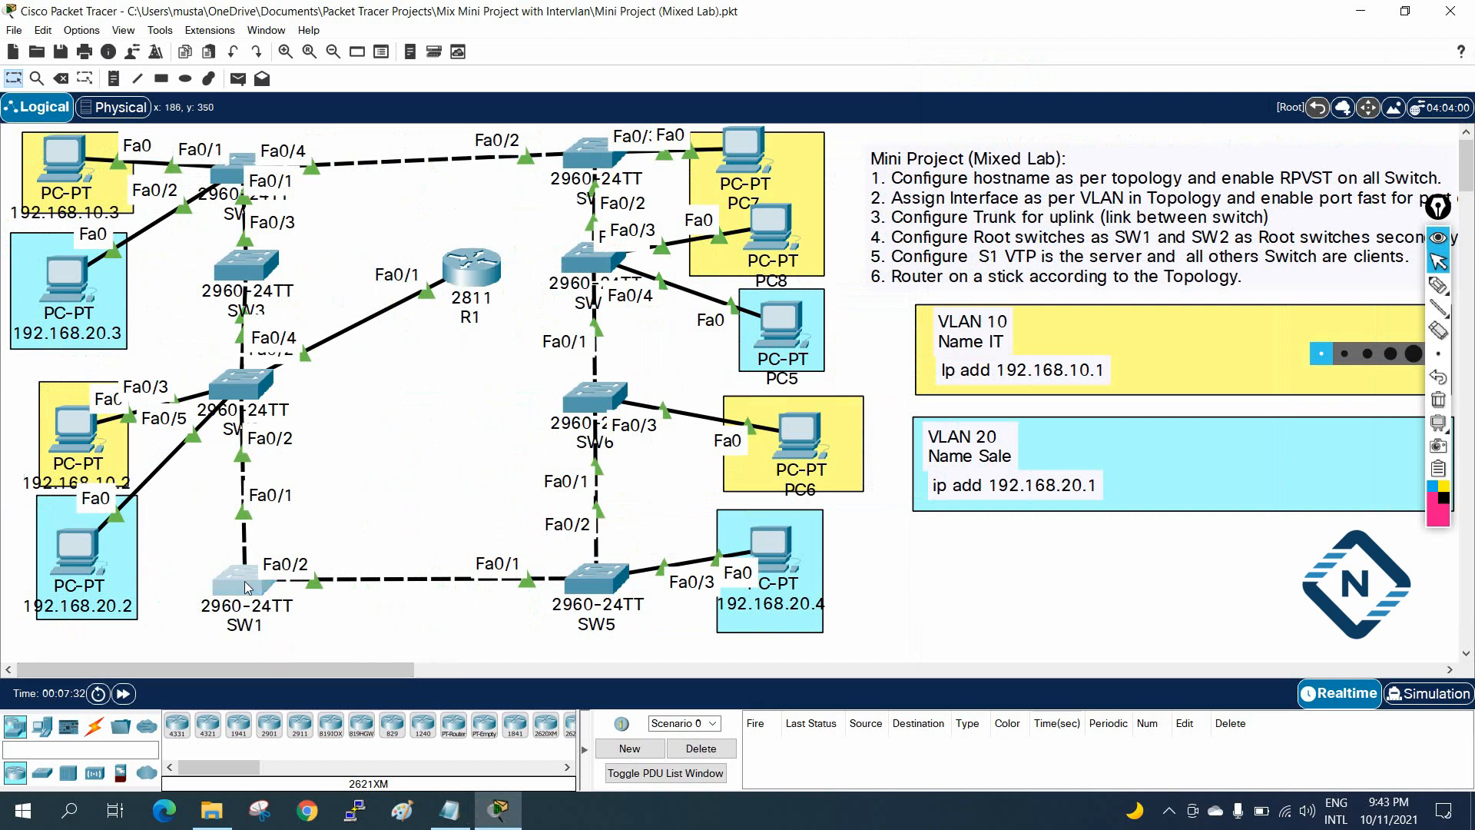
left_click(593, 159)
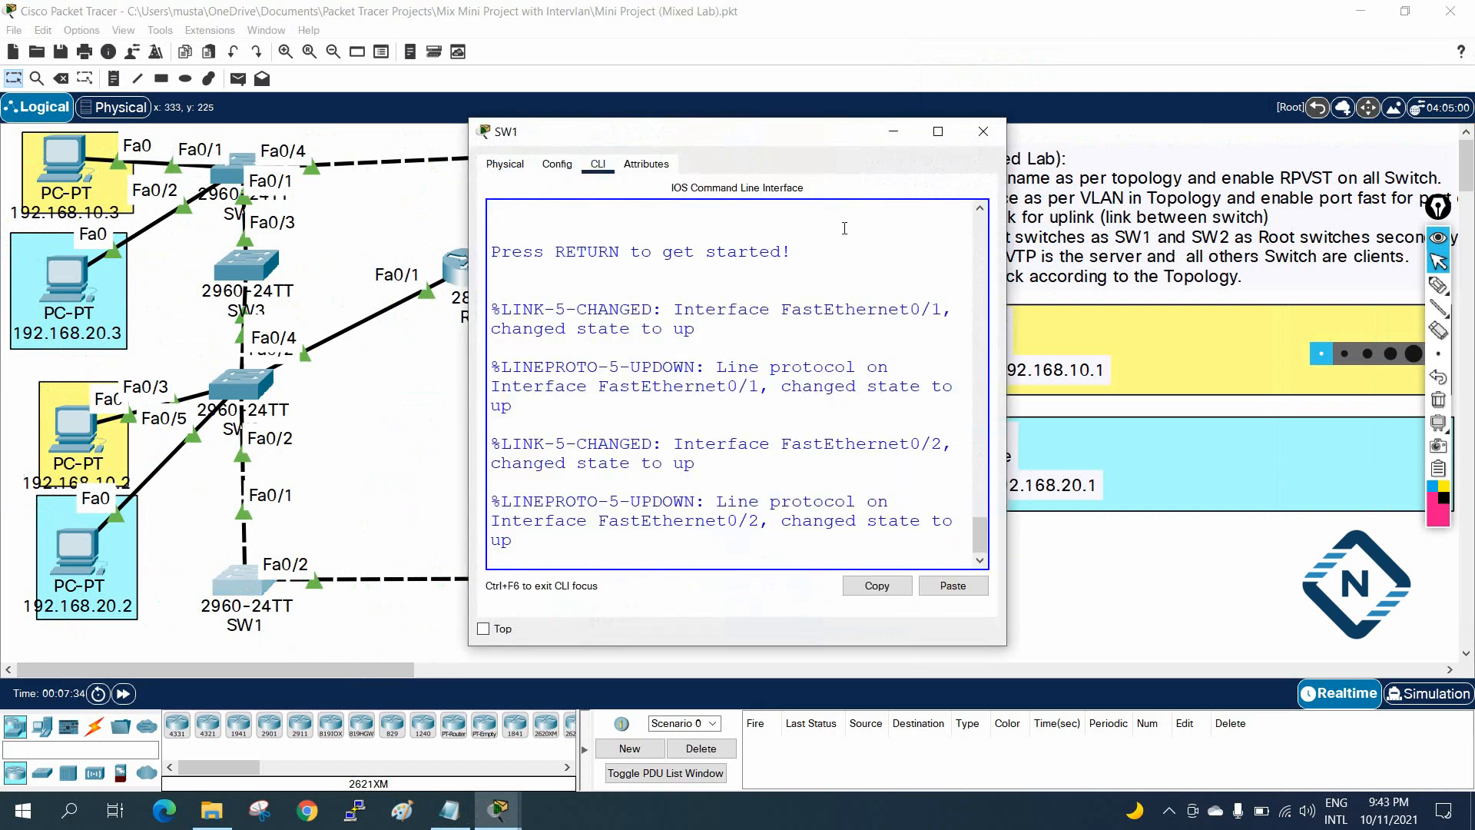
left_click(938, 131)
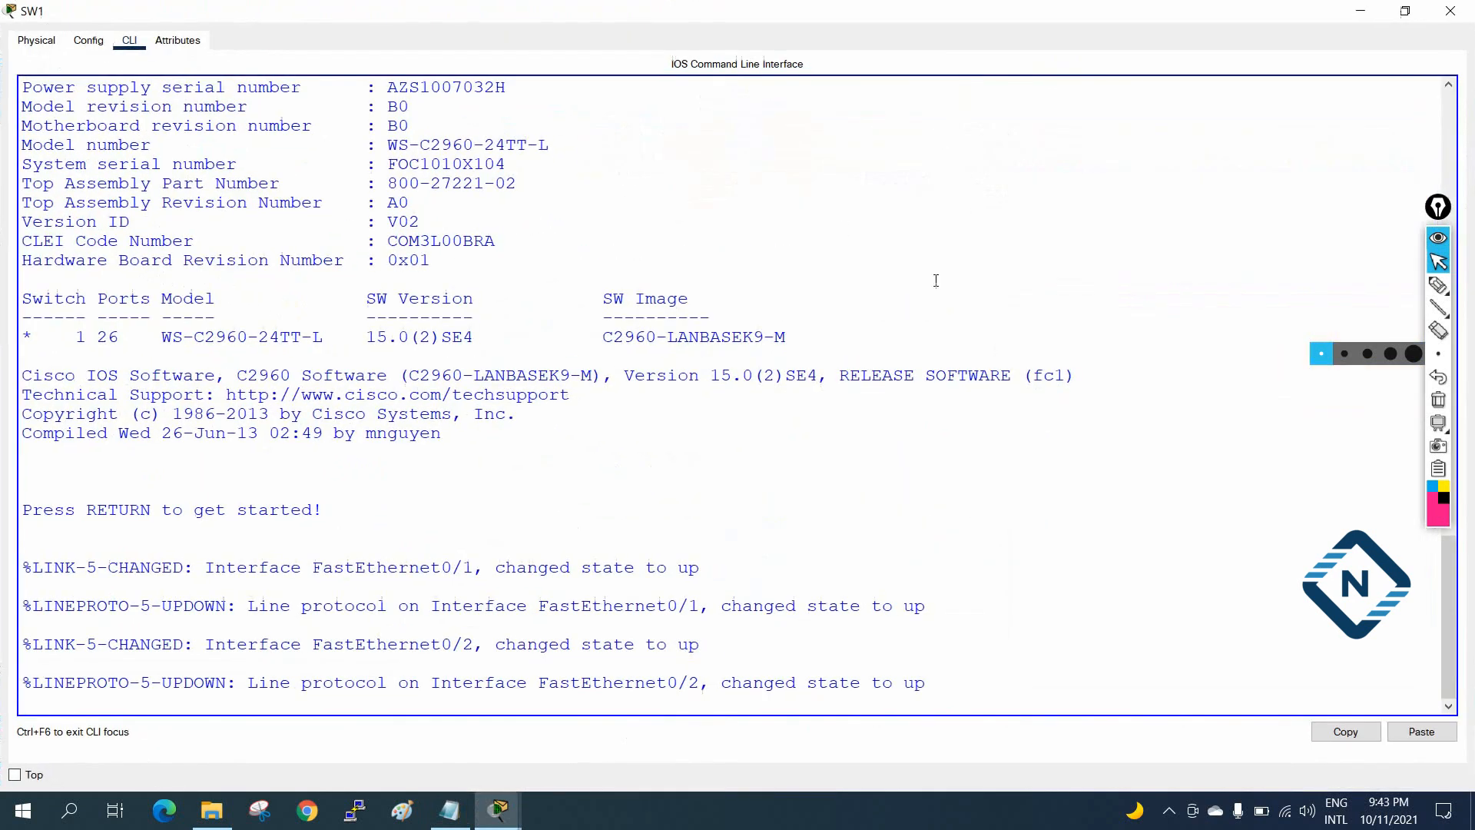
key("Return")
key("Return")
key("Return")
key("Return")
key("Return")
key("Return")
key("Return")
key("Return")
key("Return")
key("Return")
key("Return")
key("Return")
key("Return")
key("Return")
key("Return")
key("Return")
key("Return")
key("Return")
key("Return")
right_click(911, 378)
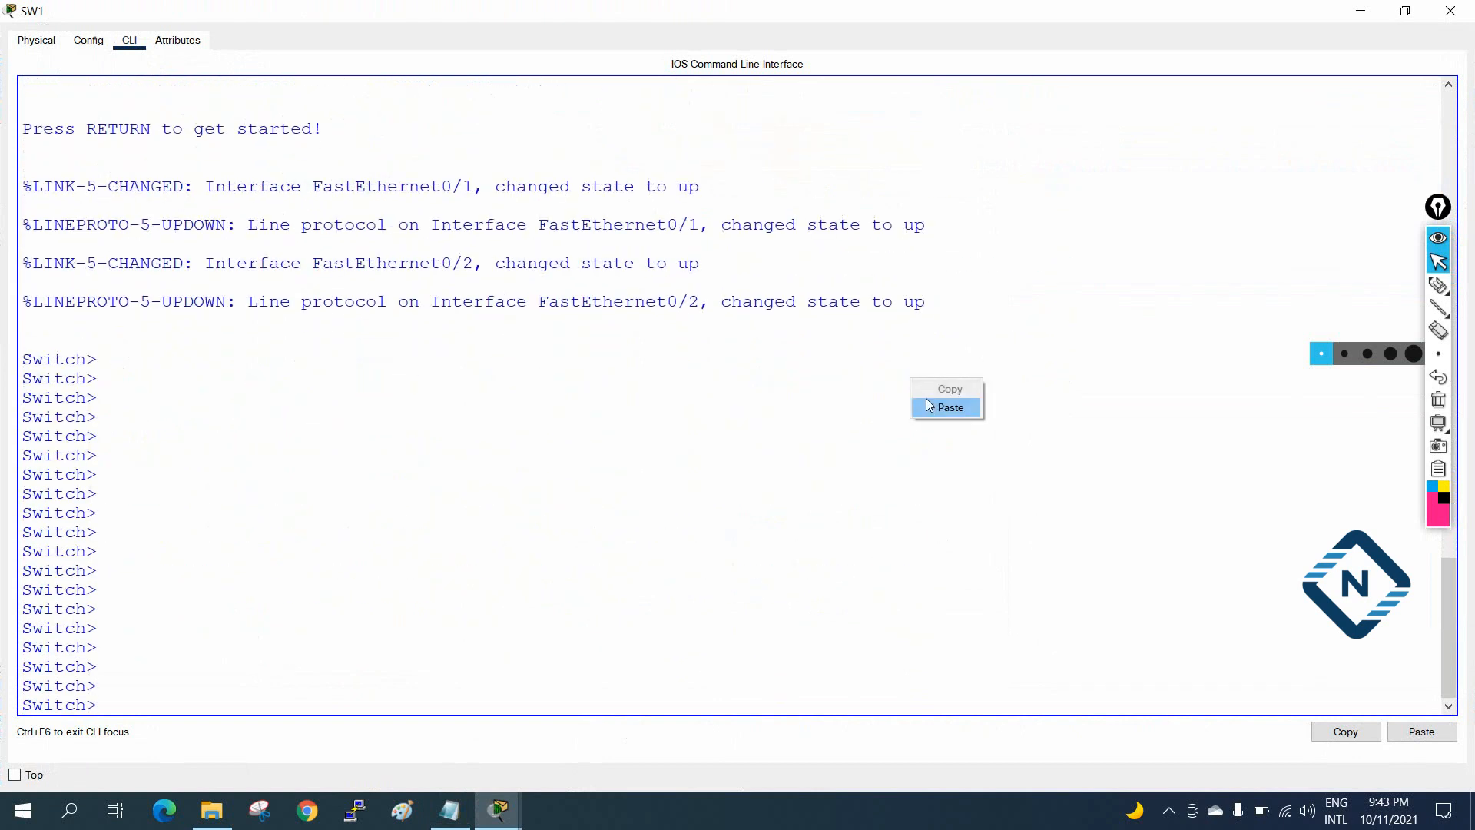
left_click(951, 407)
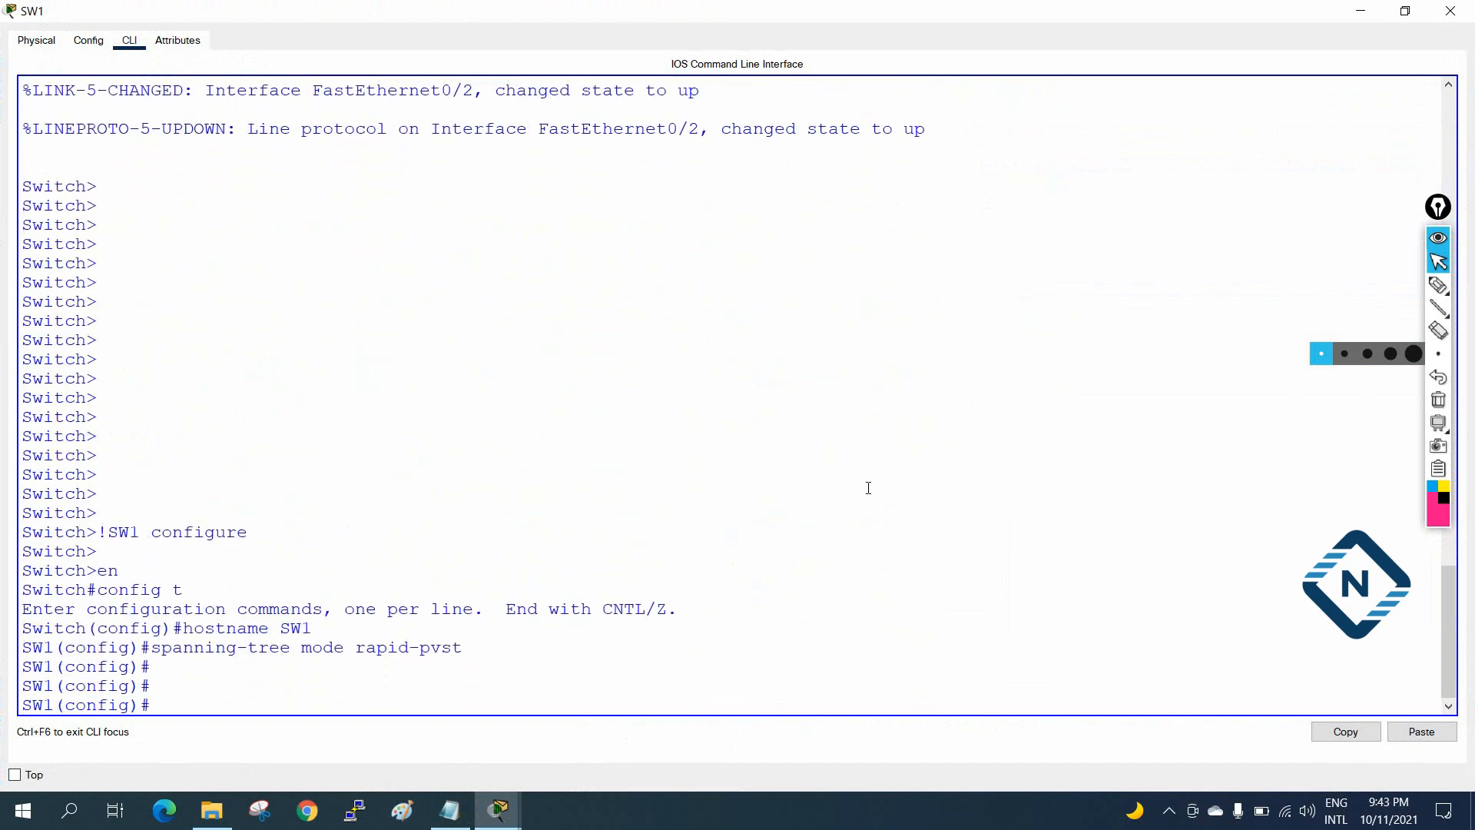
Switch to Mix Lab.txt in Notepad and duplicate the SW1 configuration block below the original, separated by a dashed line.
left_click(449, 810)
left_click(1069, 472)
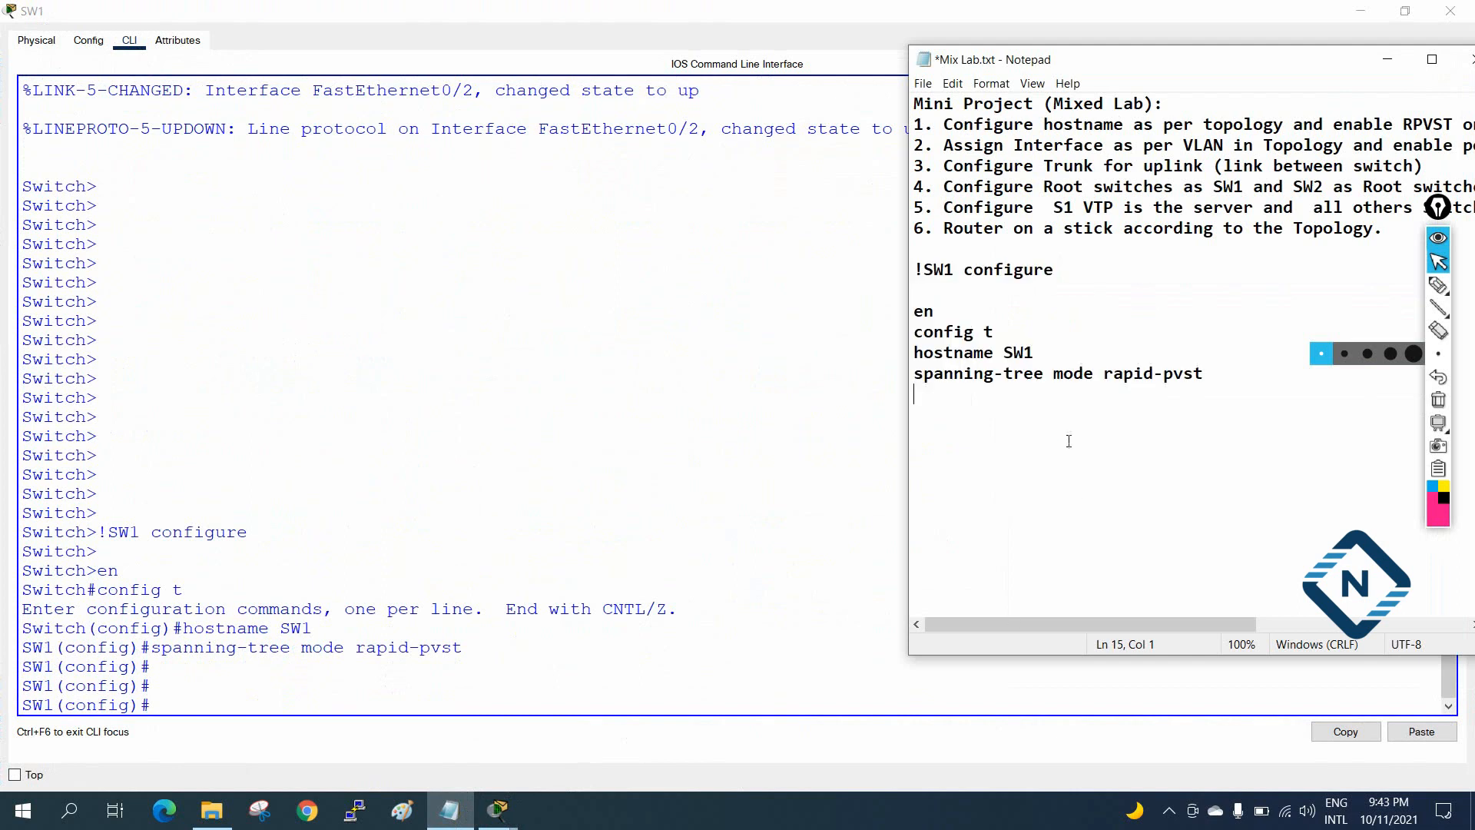
left_click_drag(1034, 351, 1027, 352)
left_click_drag(1218, 398, 899, 278)
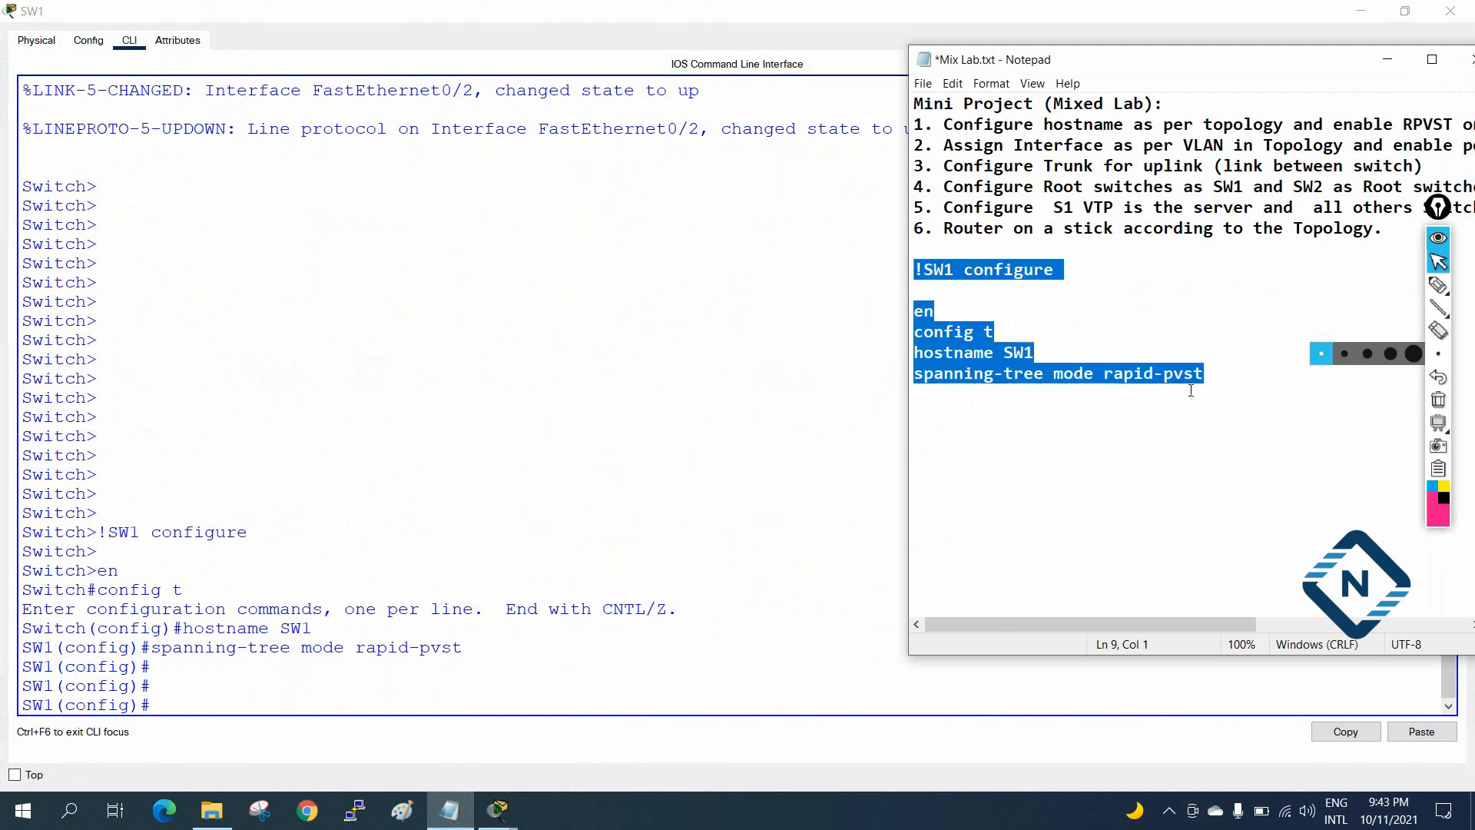
left_click(1208, 370)
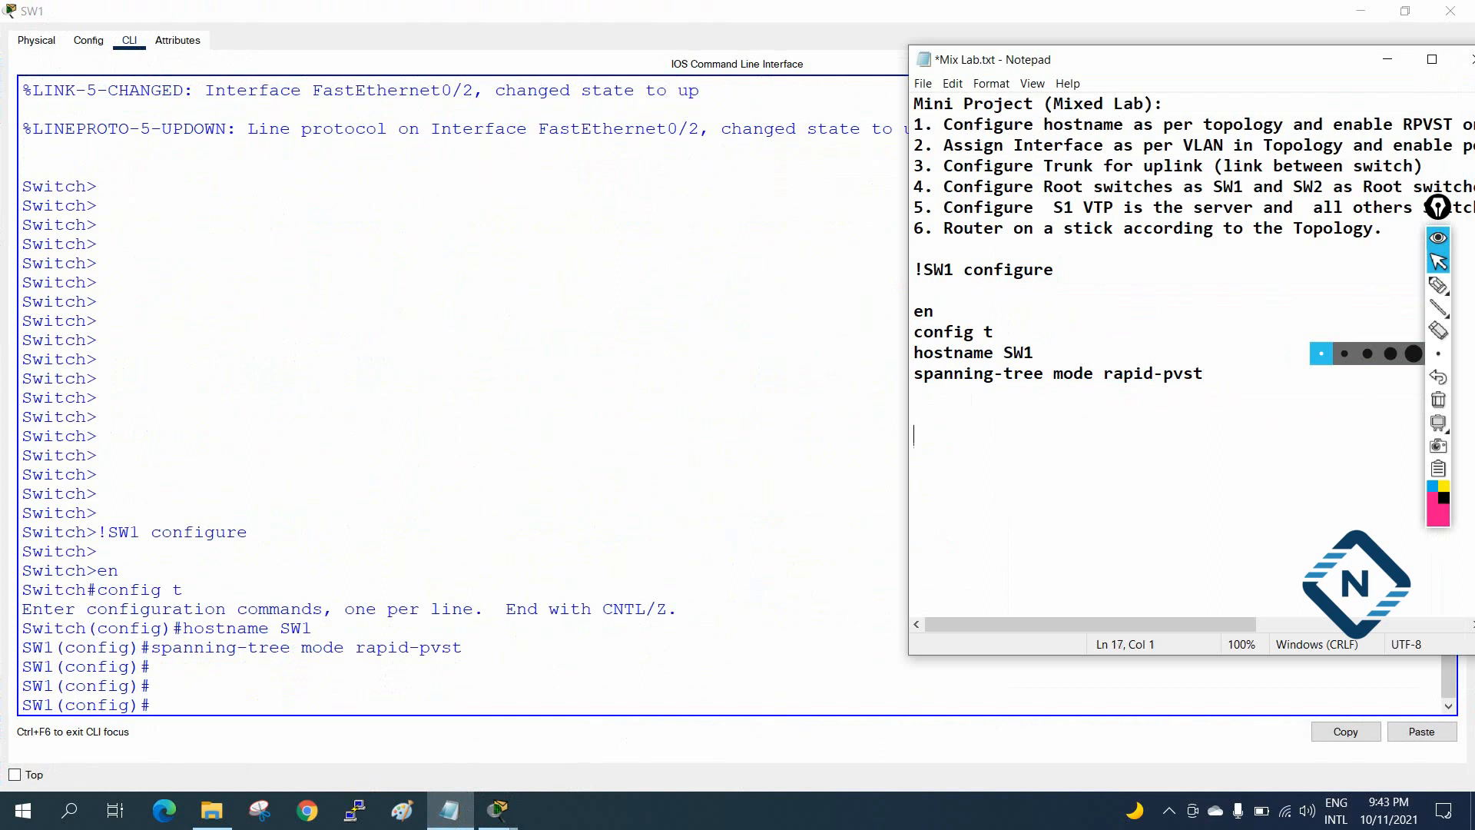
key("ctrl+v")
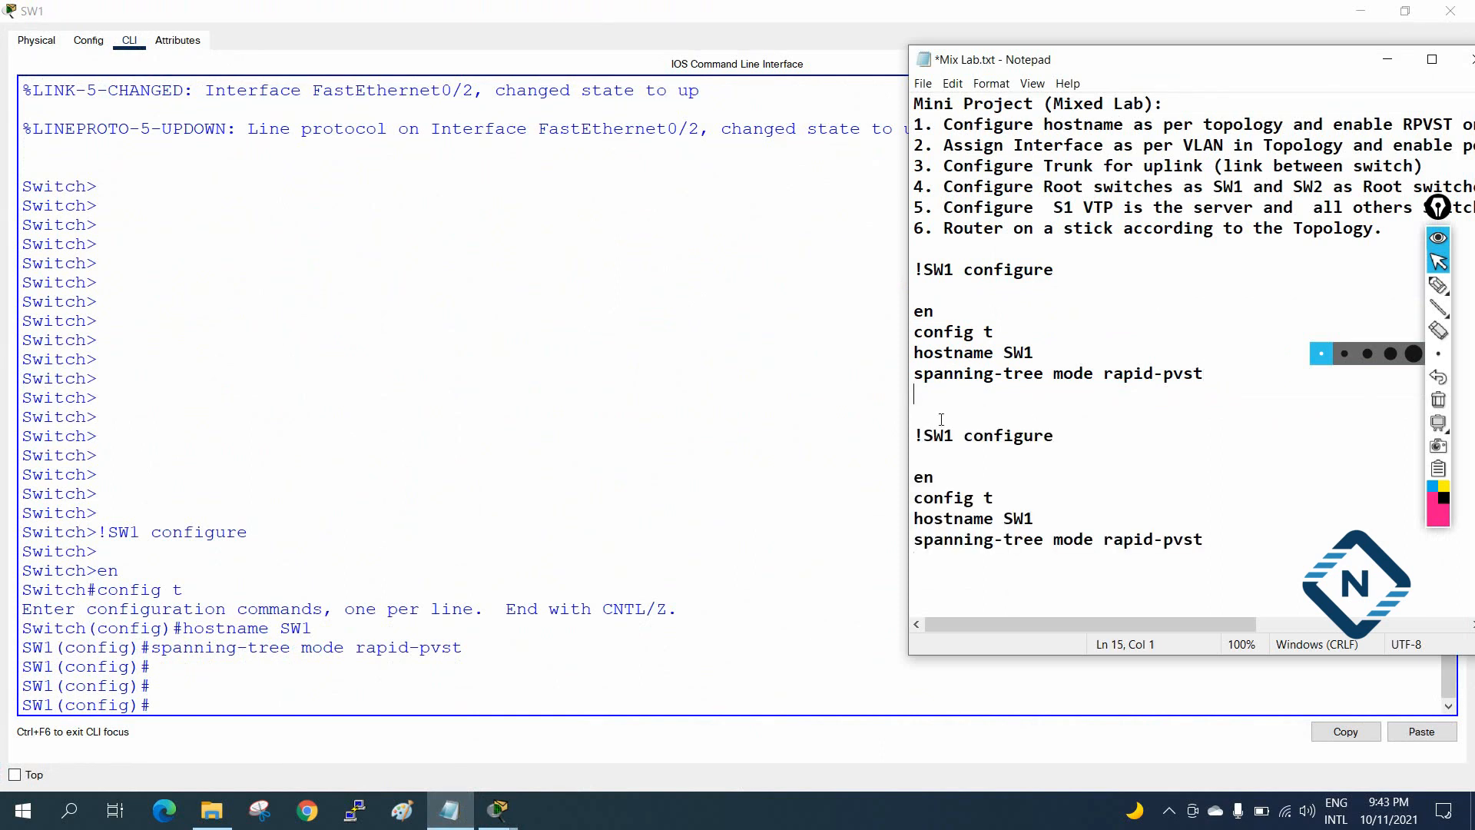
key("Return")
type("---------------------------------")
Change the duplicated block's comment and hostname to SW2, and select the whole block for copying.
left_click_drag(954, 456, 948, 456)
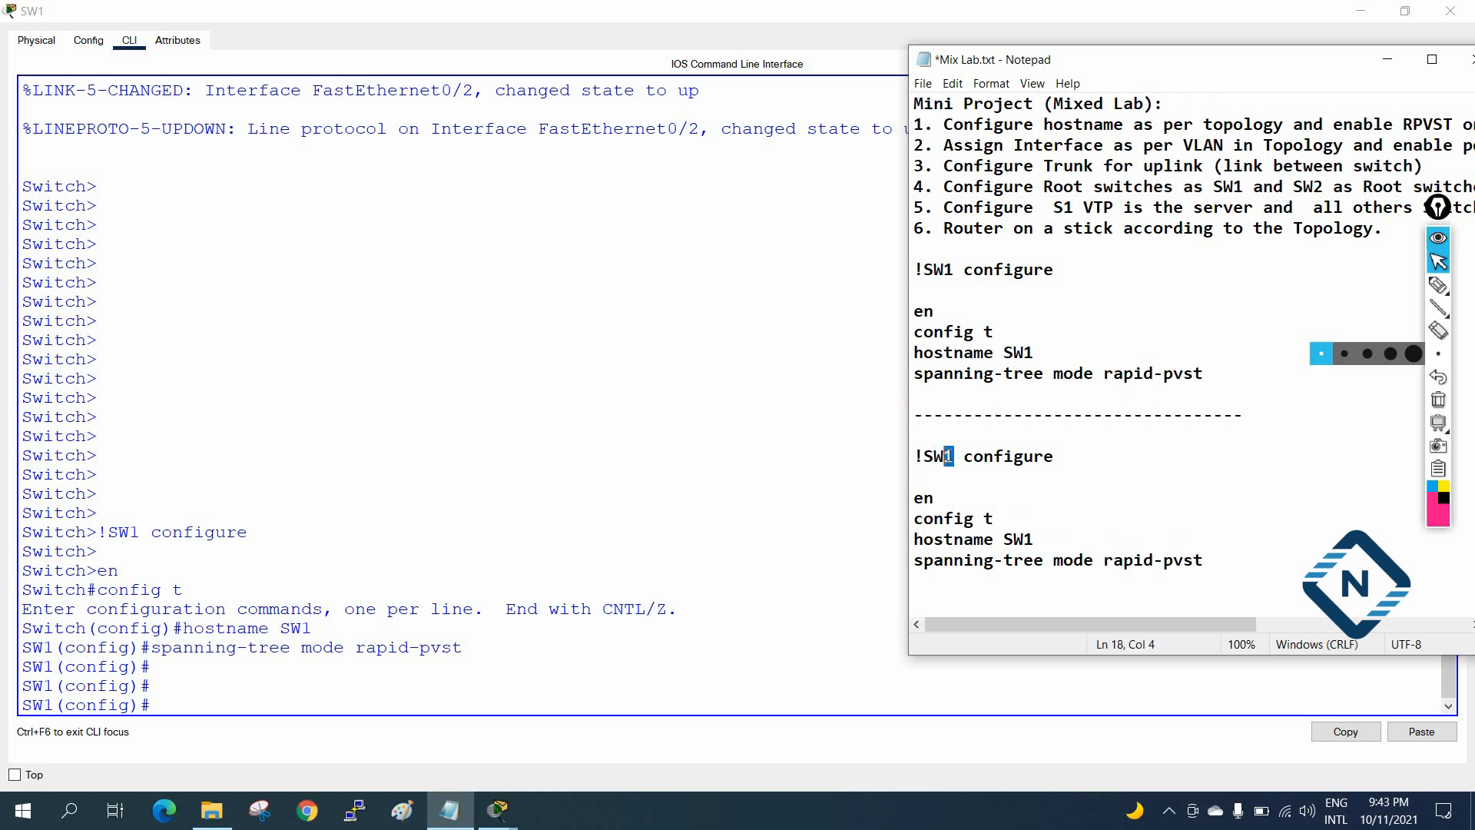
type("2")
left_click_drag(1035, 539, 1028, 539)
type("2")
left_click_drag(1230, 570, 875, 442)
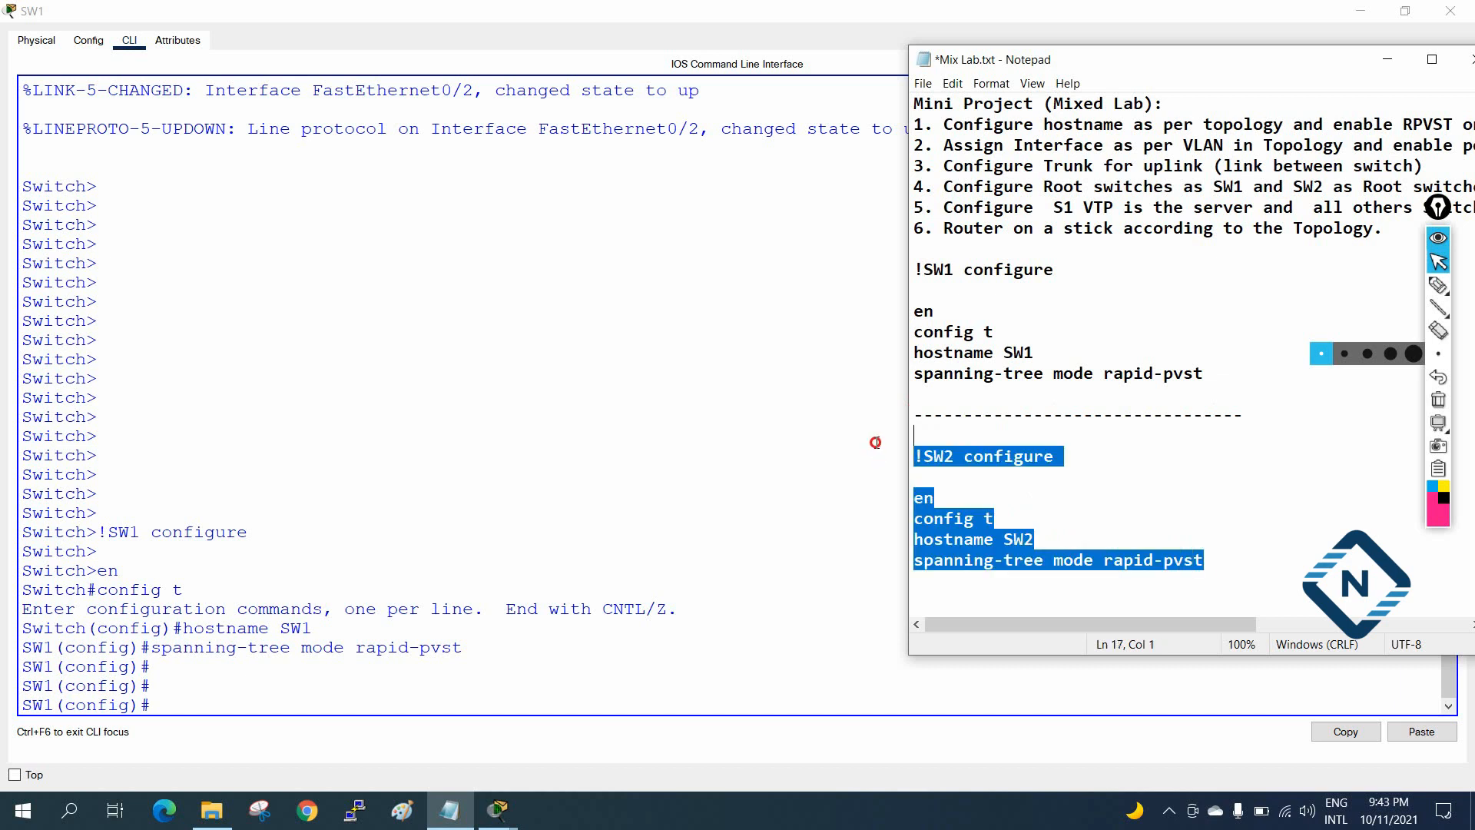
Close SW1's window, open switch SW2's command line maximized, paste the copied block to set its hostname and rapid-pvst mode, and close it.
left_click(1451, 11)
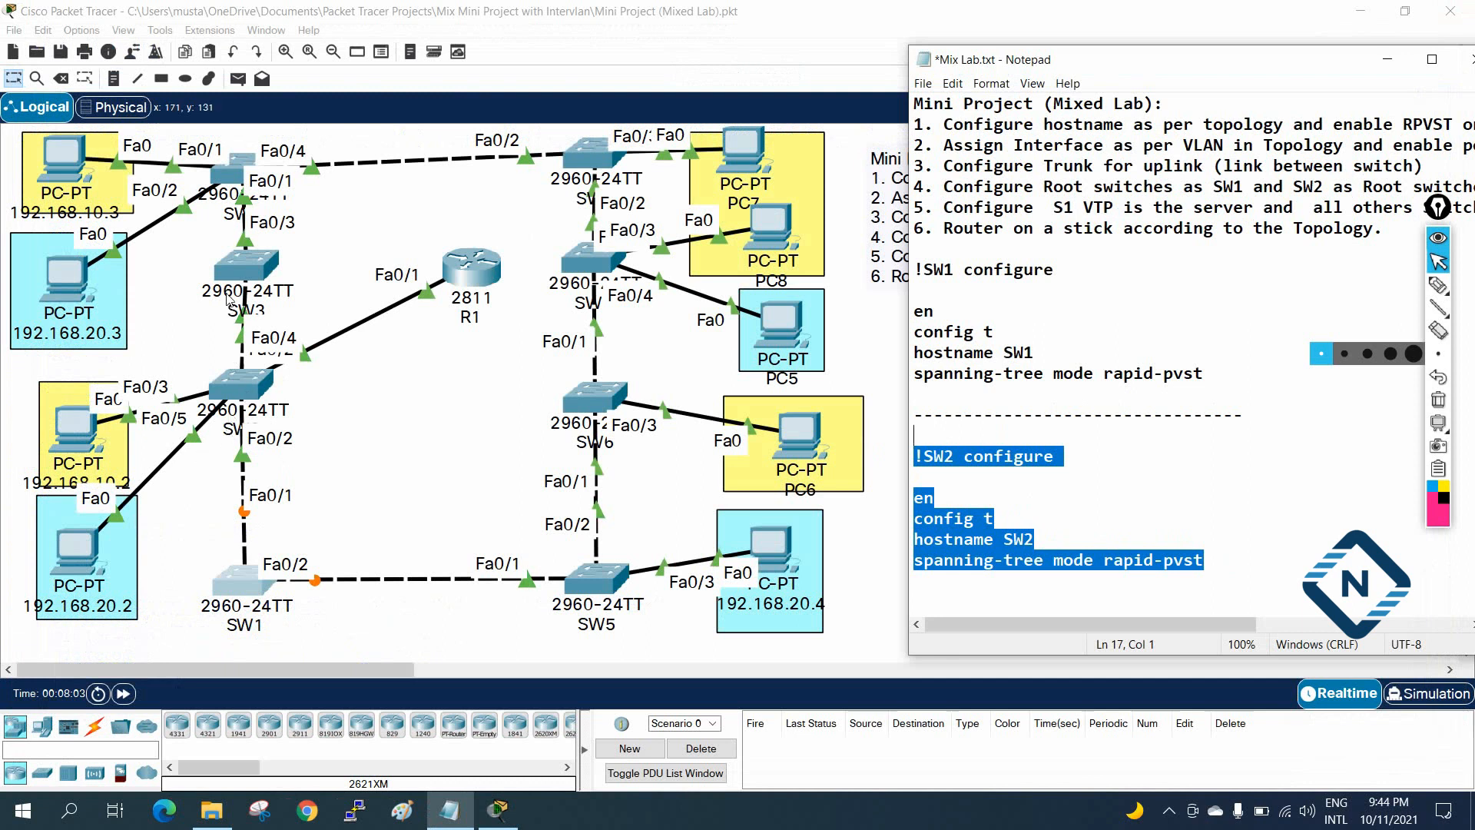
left_click(244, 381)
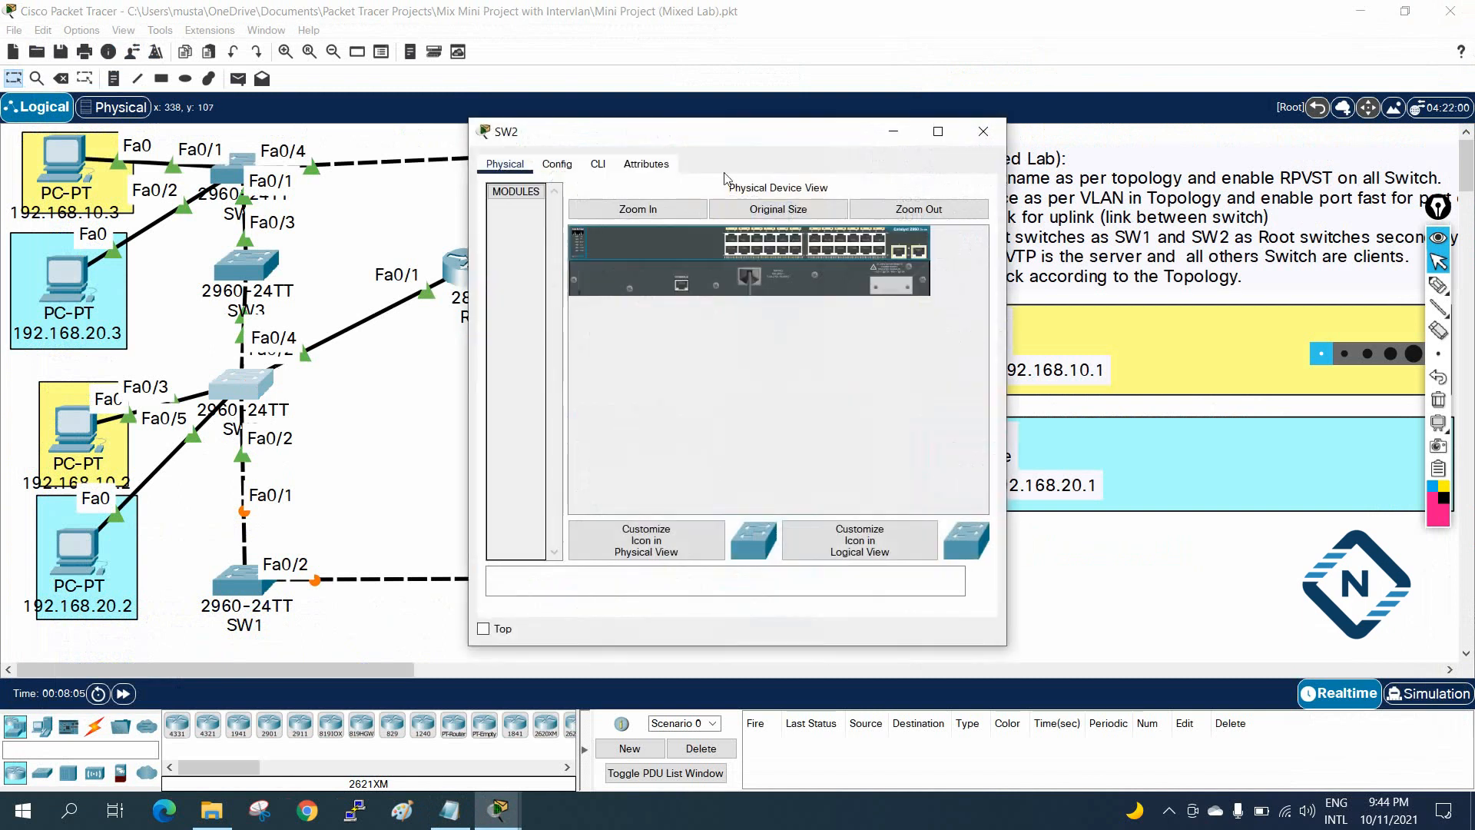
left_click(598, 163)
left_click(938, 131)
left_click(937, 240)
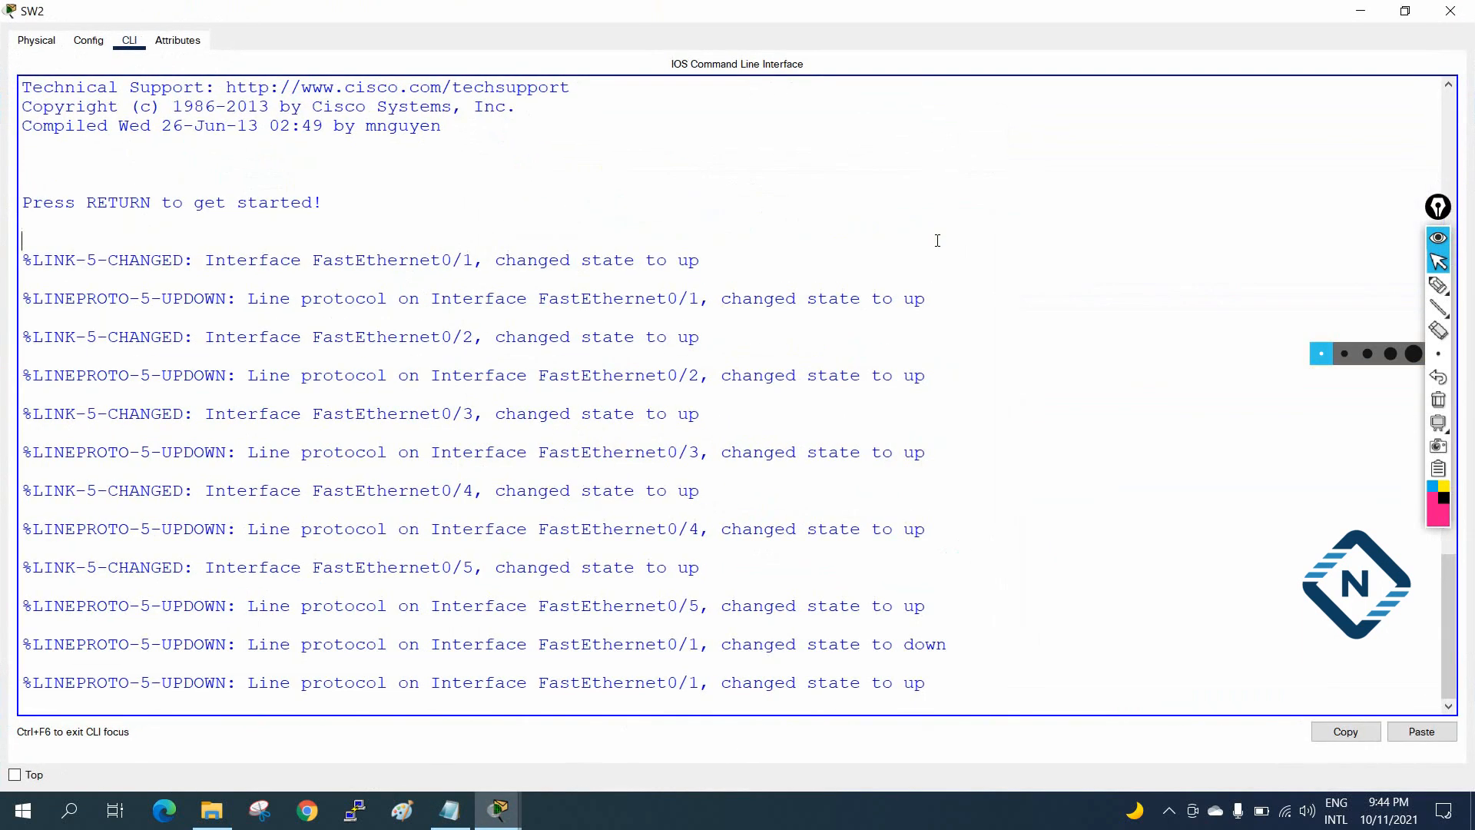
key("Return")
key("Return")
key("Return")
key("Return")
key("Return")
key("Return")
key("Return")
key("Return")
key("Return")
key("Return")
right_click(938, 240)
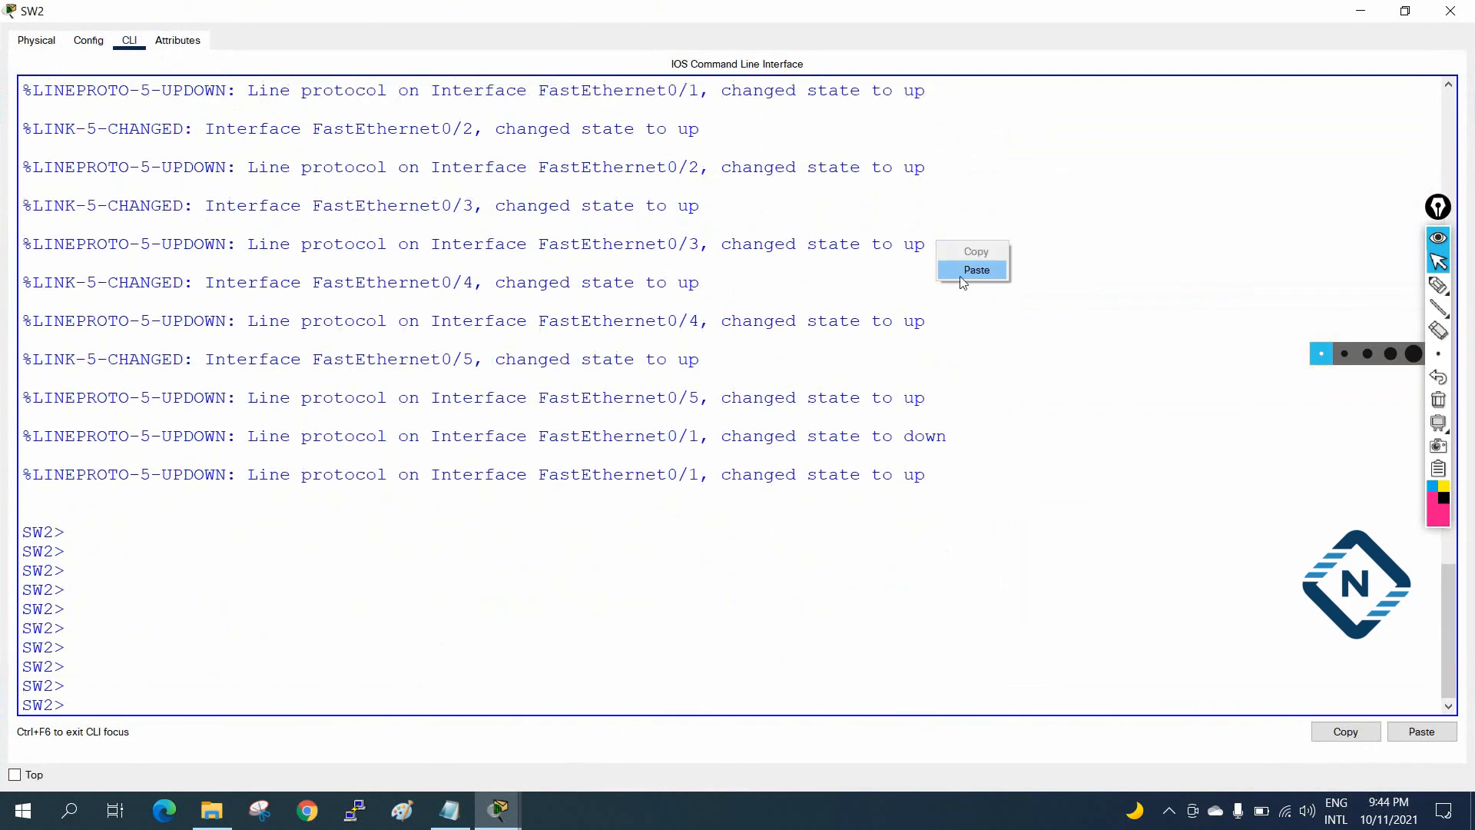
left_click(961, 272)
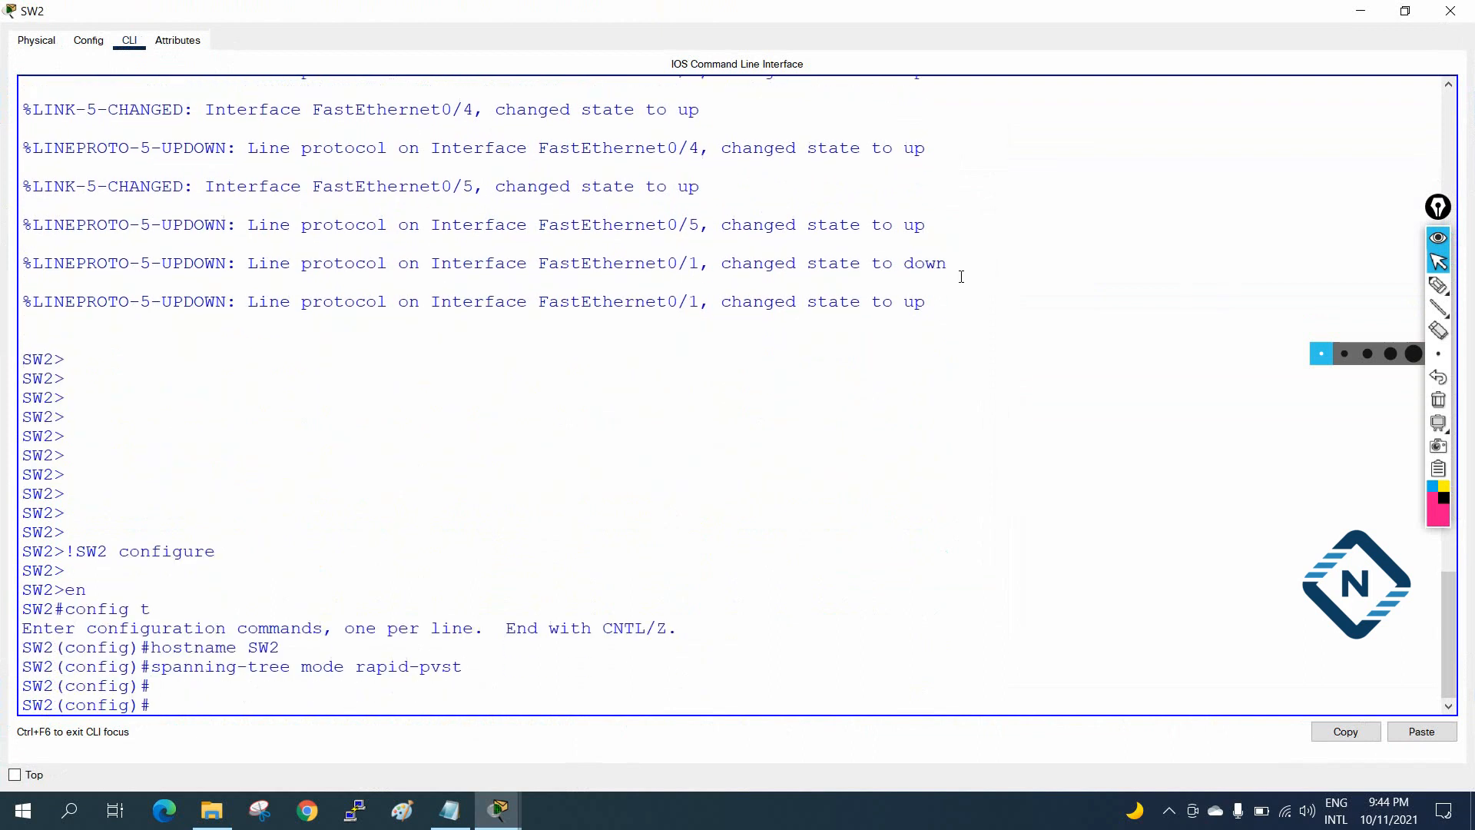
left_click(1451, 10)
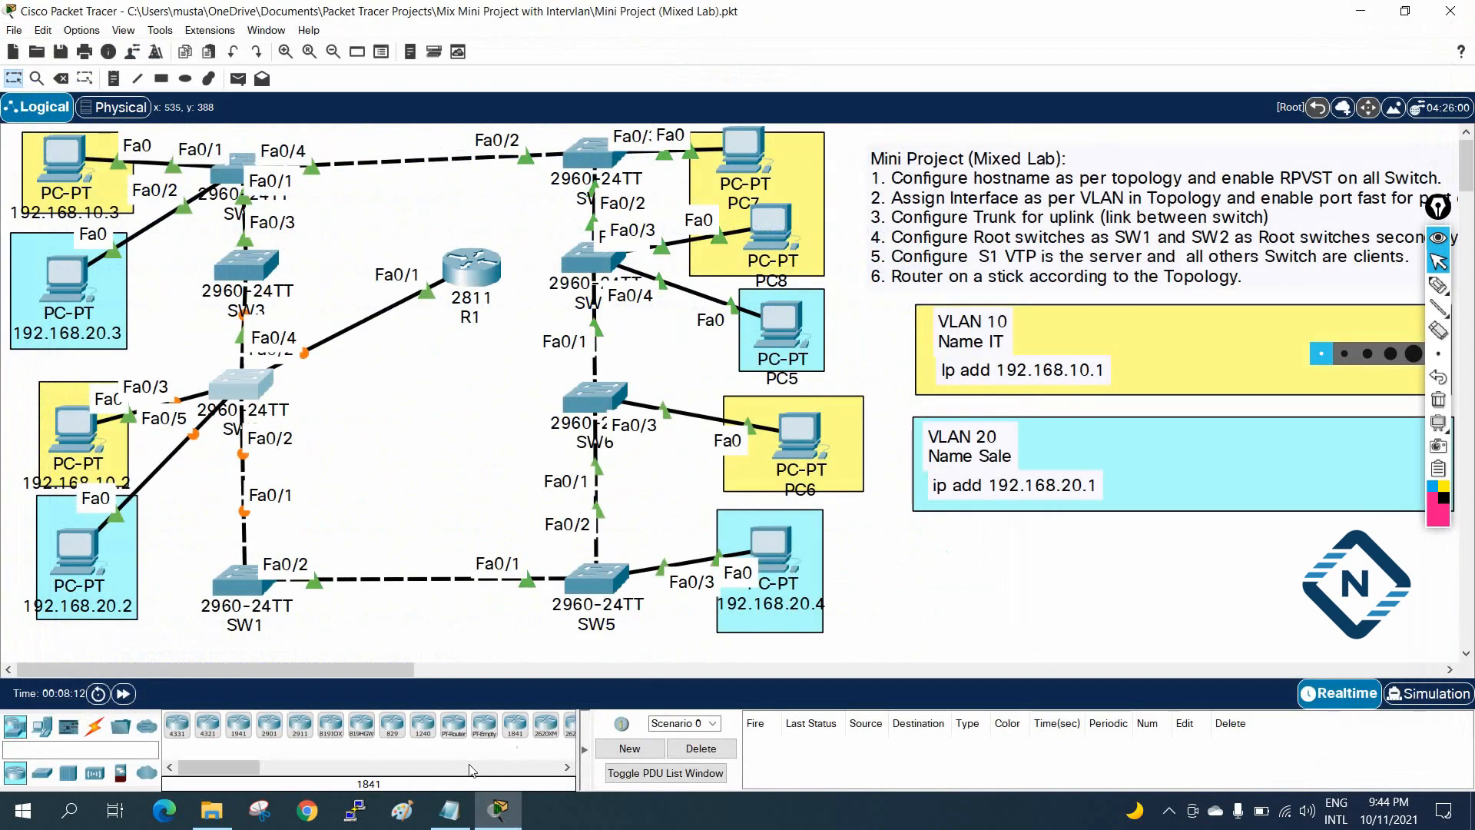
Switch to Mix Lab.txt in Notepad, add a dashed separator below the SW2 block, and paste a duplicate of that block under it.
left_click(449, 809)
scroll(1067, 551, "left", 1)
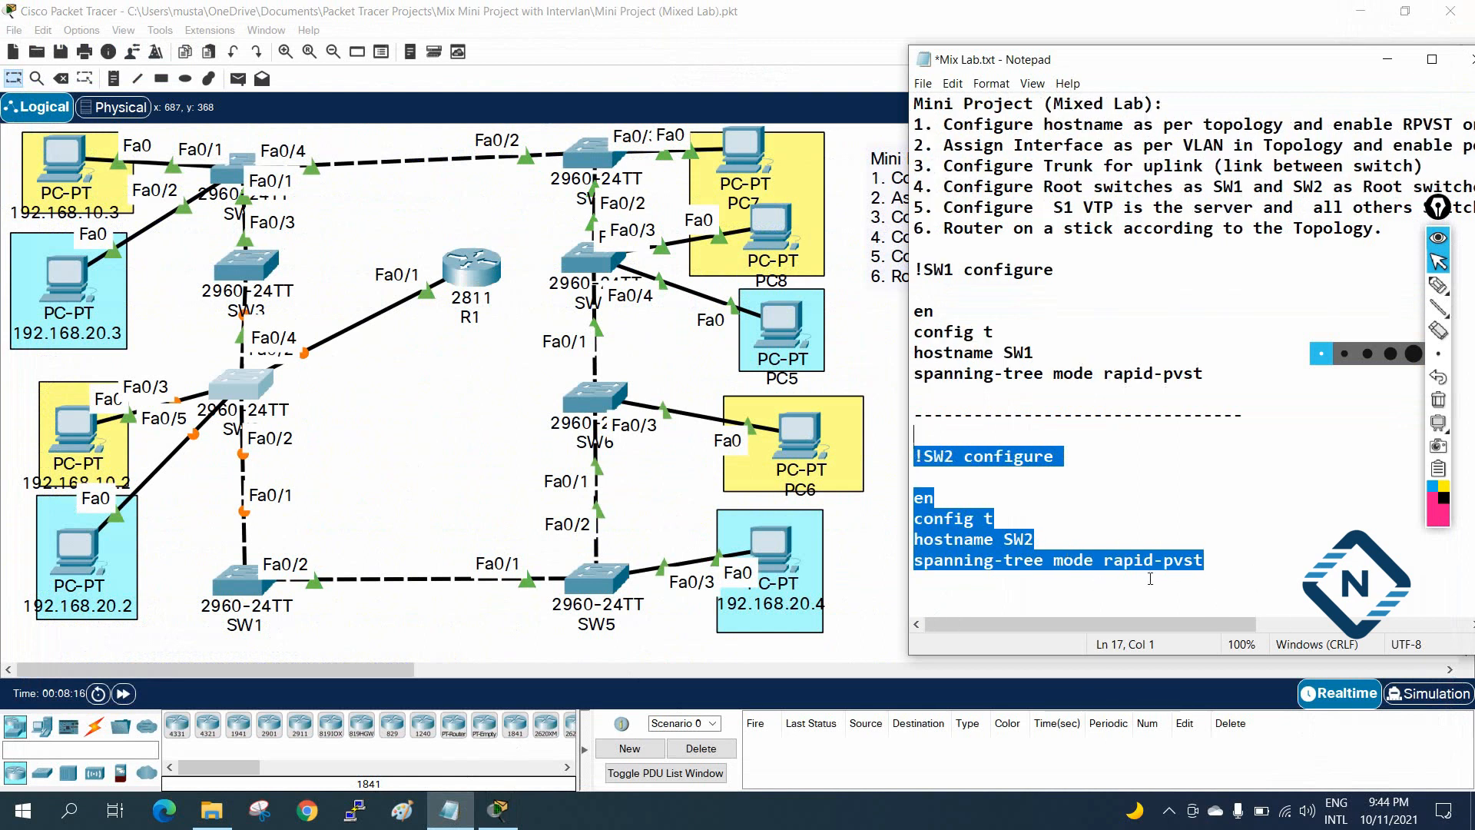
left_click(1225, 572)
key("Return")
key("Return")
type("--------------------------")
key("Return")
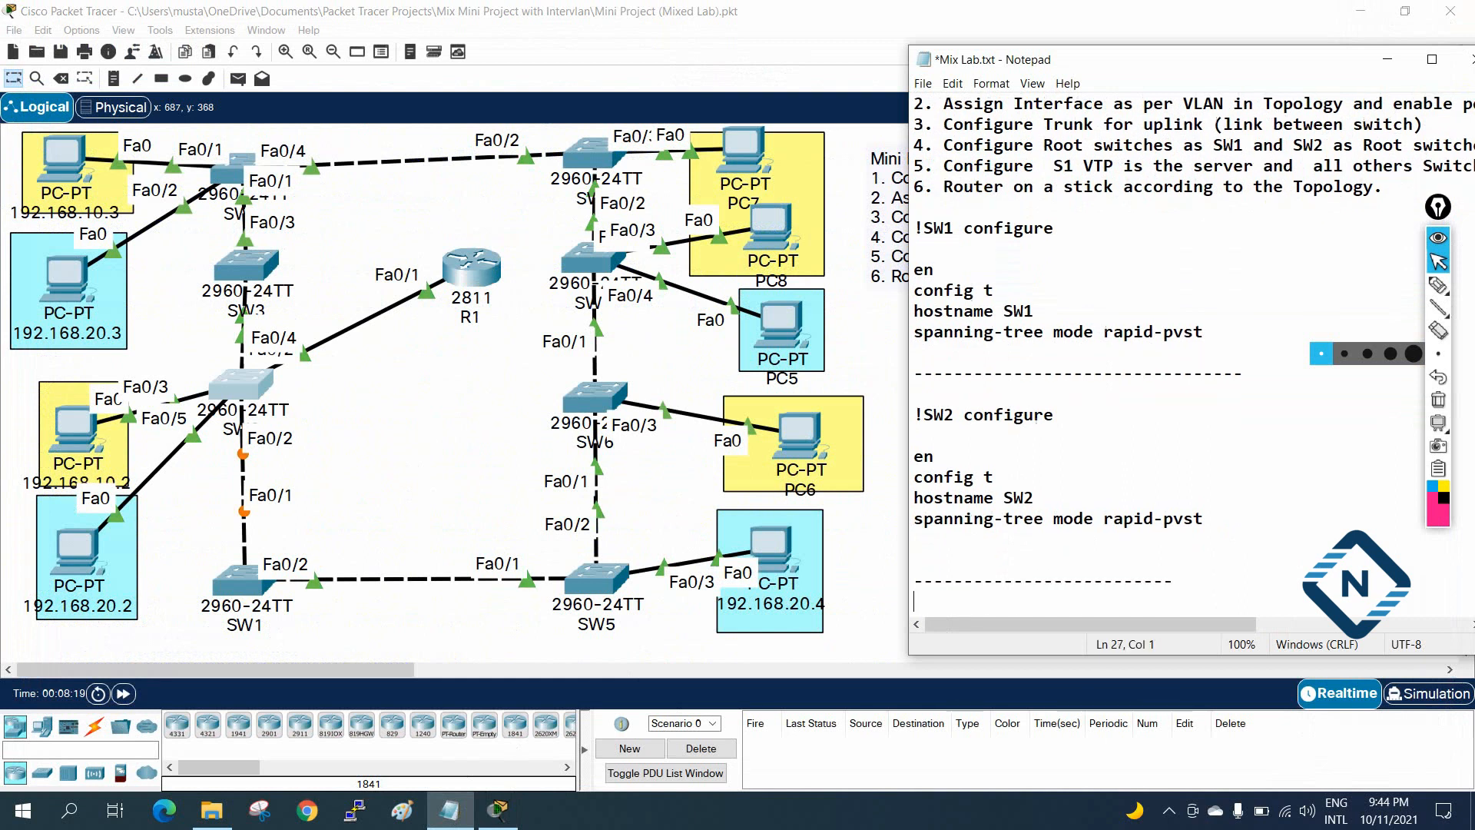
key("ctrl+v")
Change the duplicated block's comment and hostname to SW3, and copy the whole block.
left_click_drag(954, 497, 944, 498)
type("3")
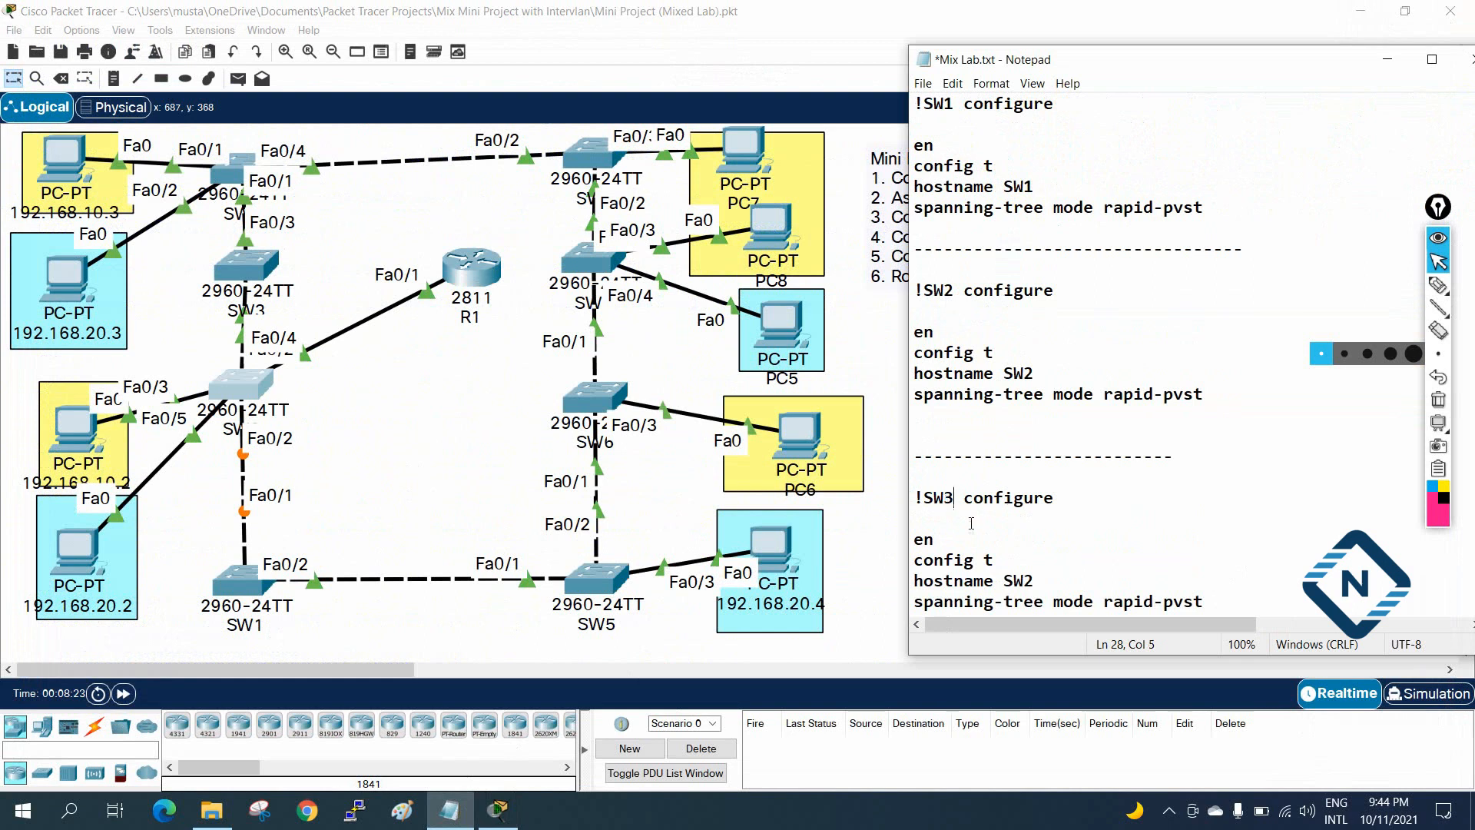
left_click_drag(1025, 581, 1035, 581)
type("3")
left_click_drag(1230, 606, 902, 503)
key("ctrl+c")
Switch to Packet Tracer, open switch SW3's command line maximized, paste the copied block to set its hostname and rapid-pvst mode, and close it.
left_click(256, 264)
left_click(597, 164)
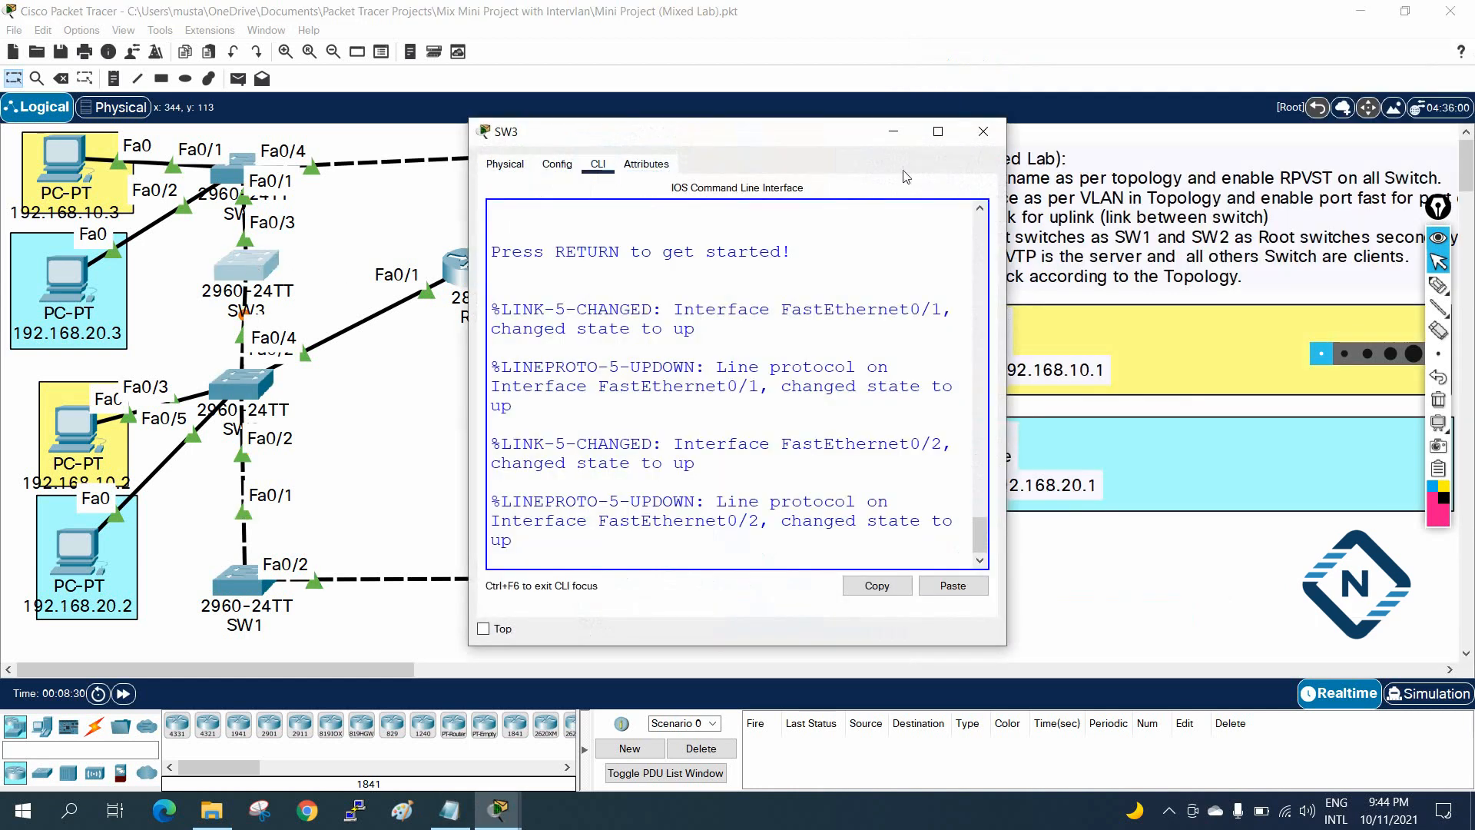
left_click(938, 131)
key("Return")
key("Return")
key("Return")
key("Return")
key("Return")
key("Return")
key("Return")
key("Return")
key("Return")
key("Return")
key("Return")
key("Return")
key("Return")
key("Return")
key("Return")
key("Return")
key("Return")
key("Return")
key("Return")
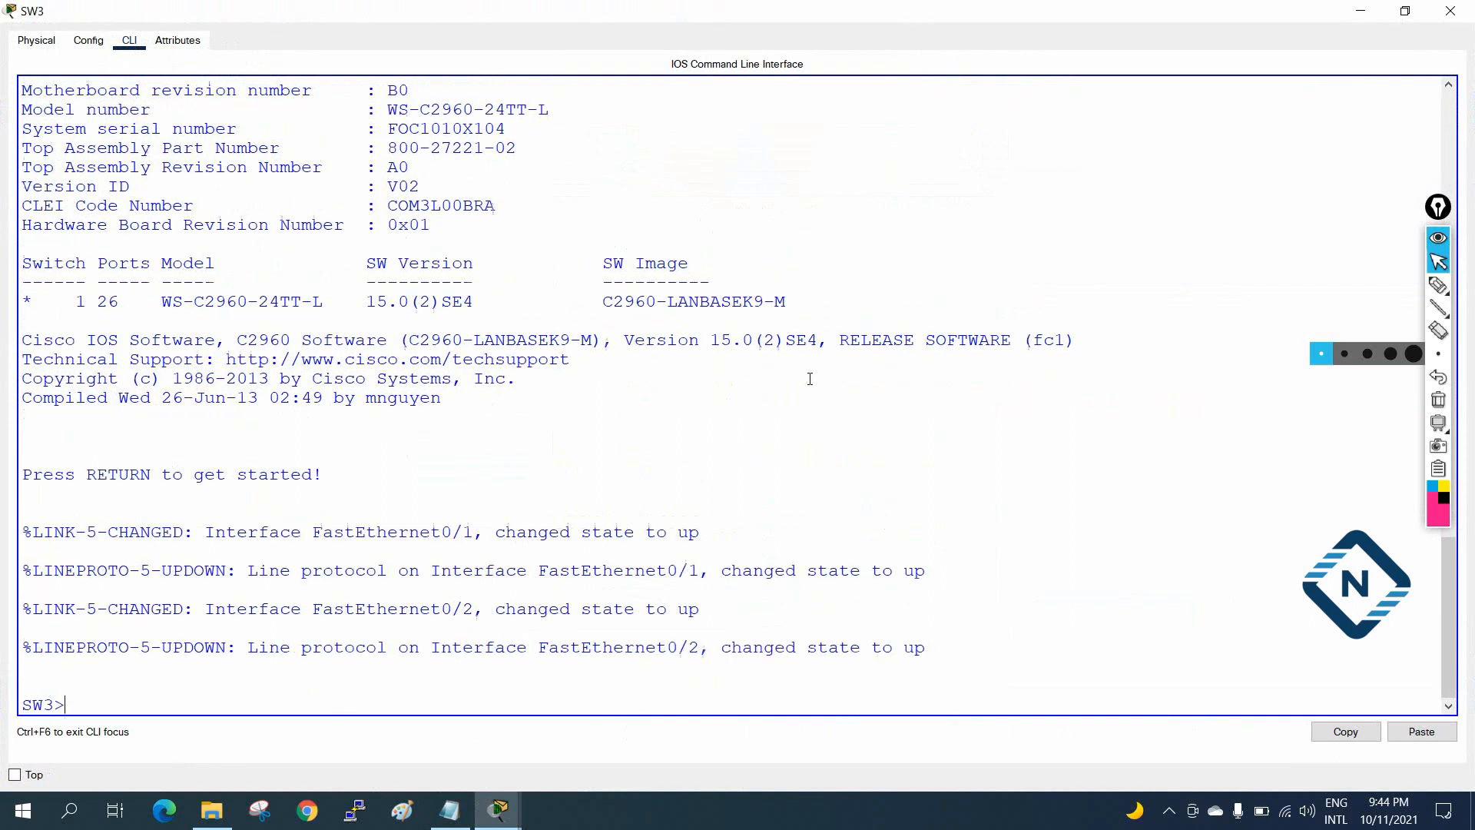
right_click(799, 380)
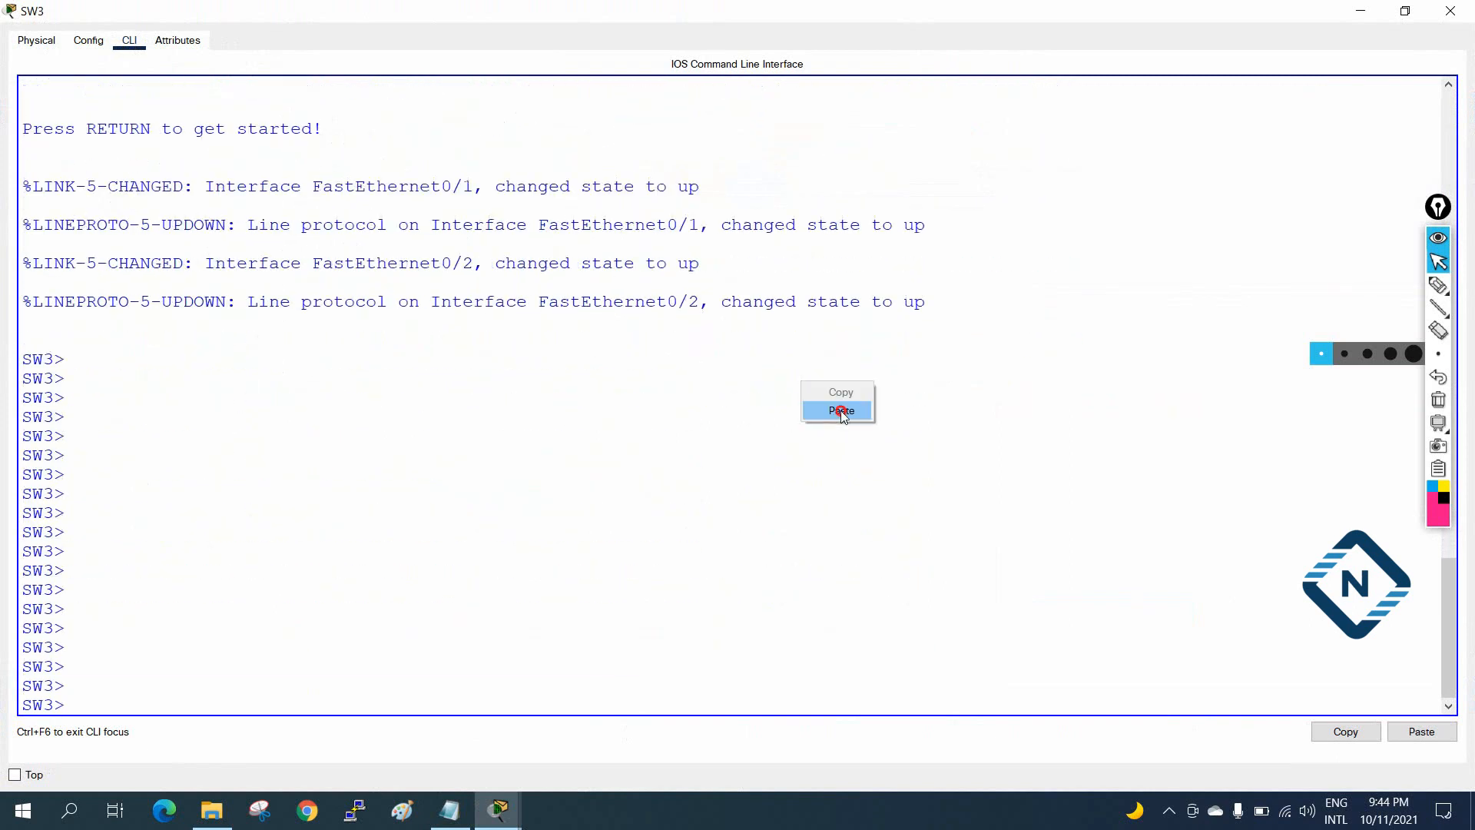
left_click(840, 411)
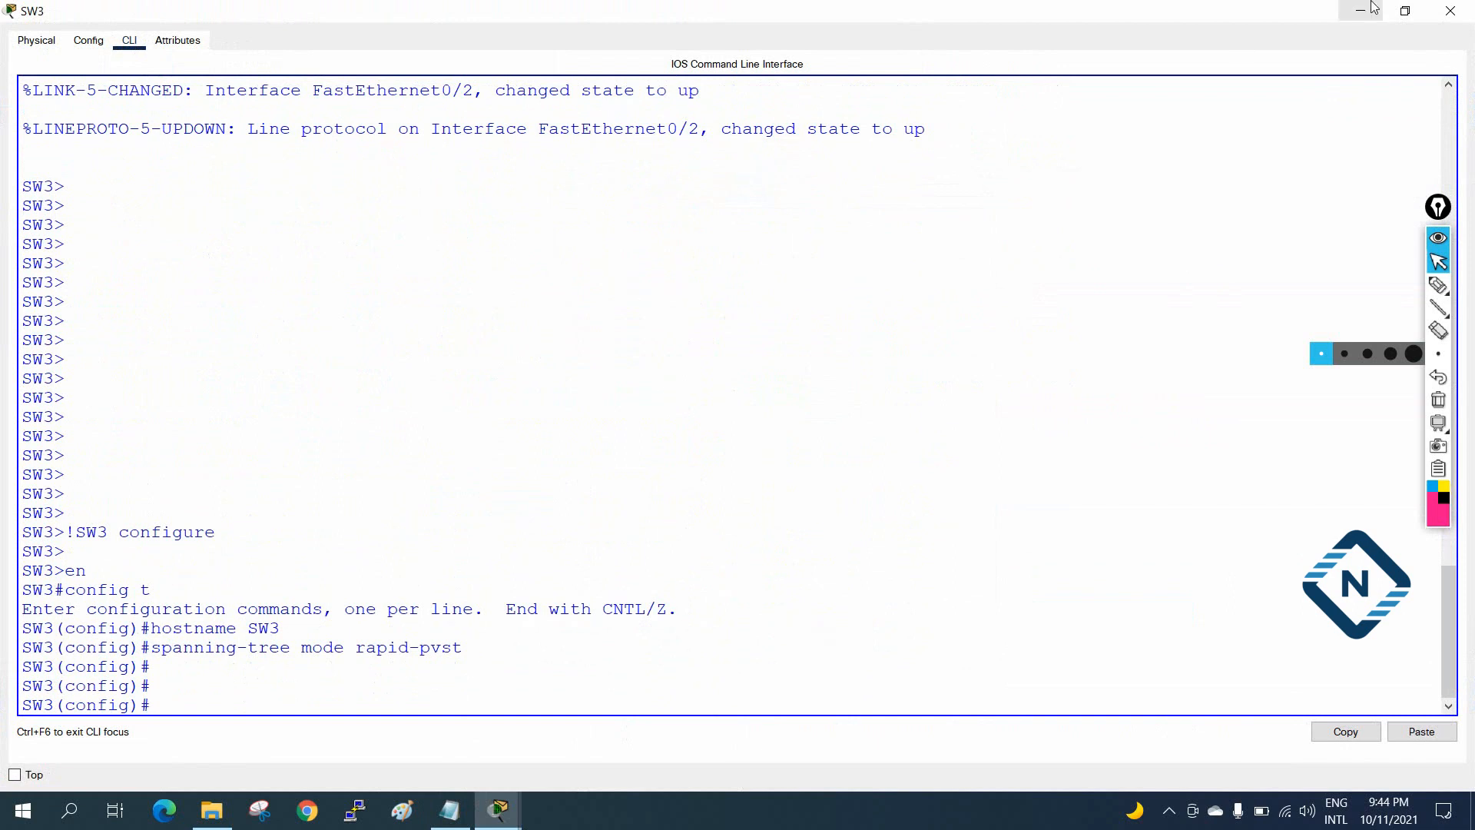
left_click(1450, 10)
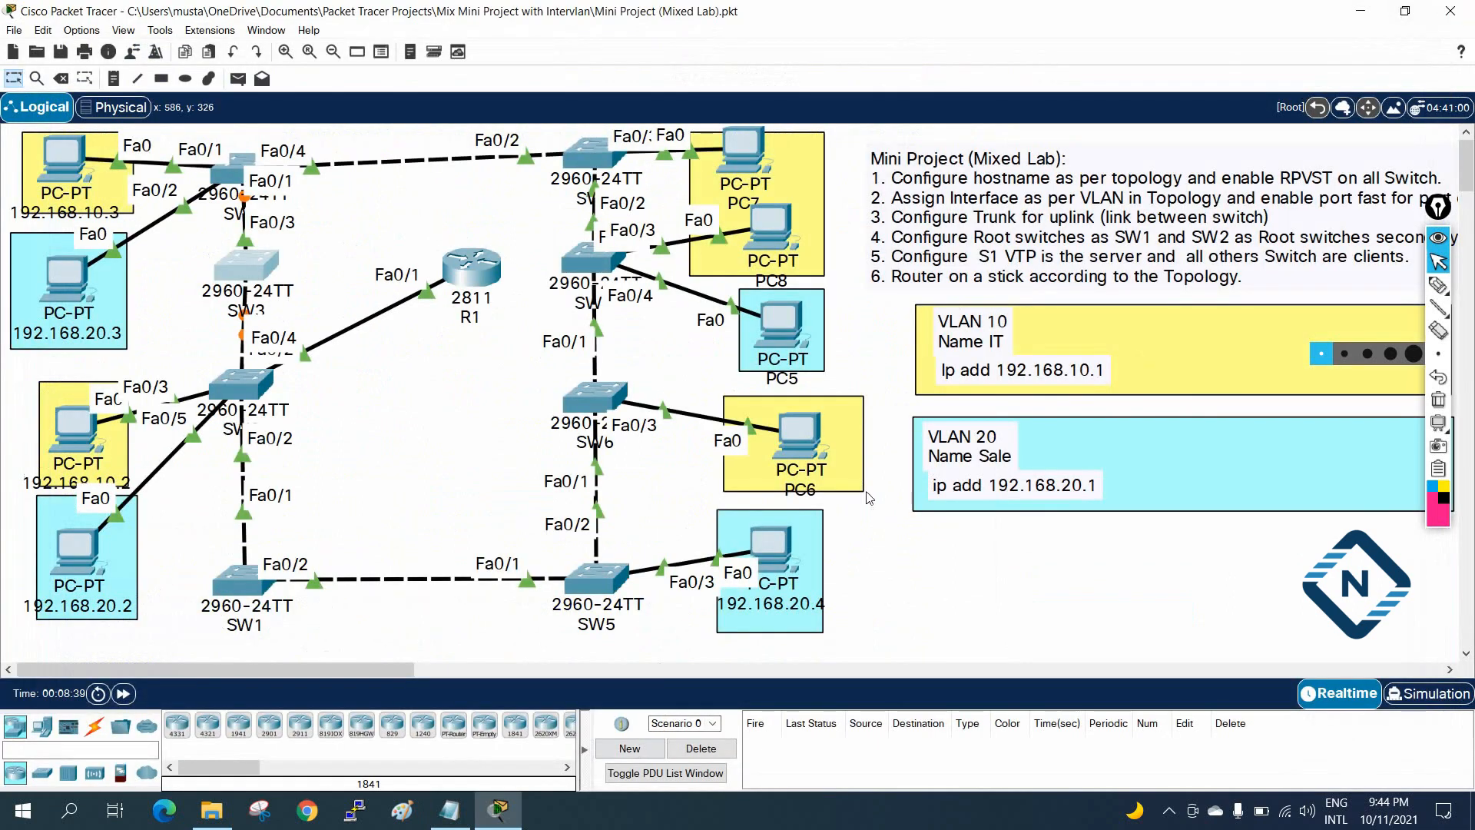
Switch to Mix Lab.txt in Notepad and duplicate the SW3 configuration block below the original, separated by a dashed line.
left_click(449, 808)
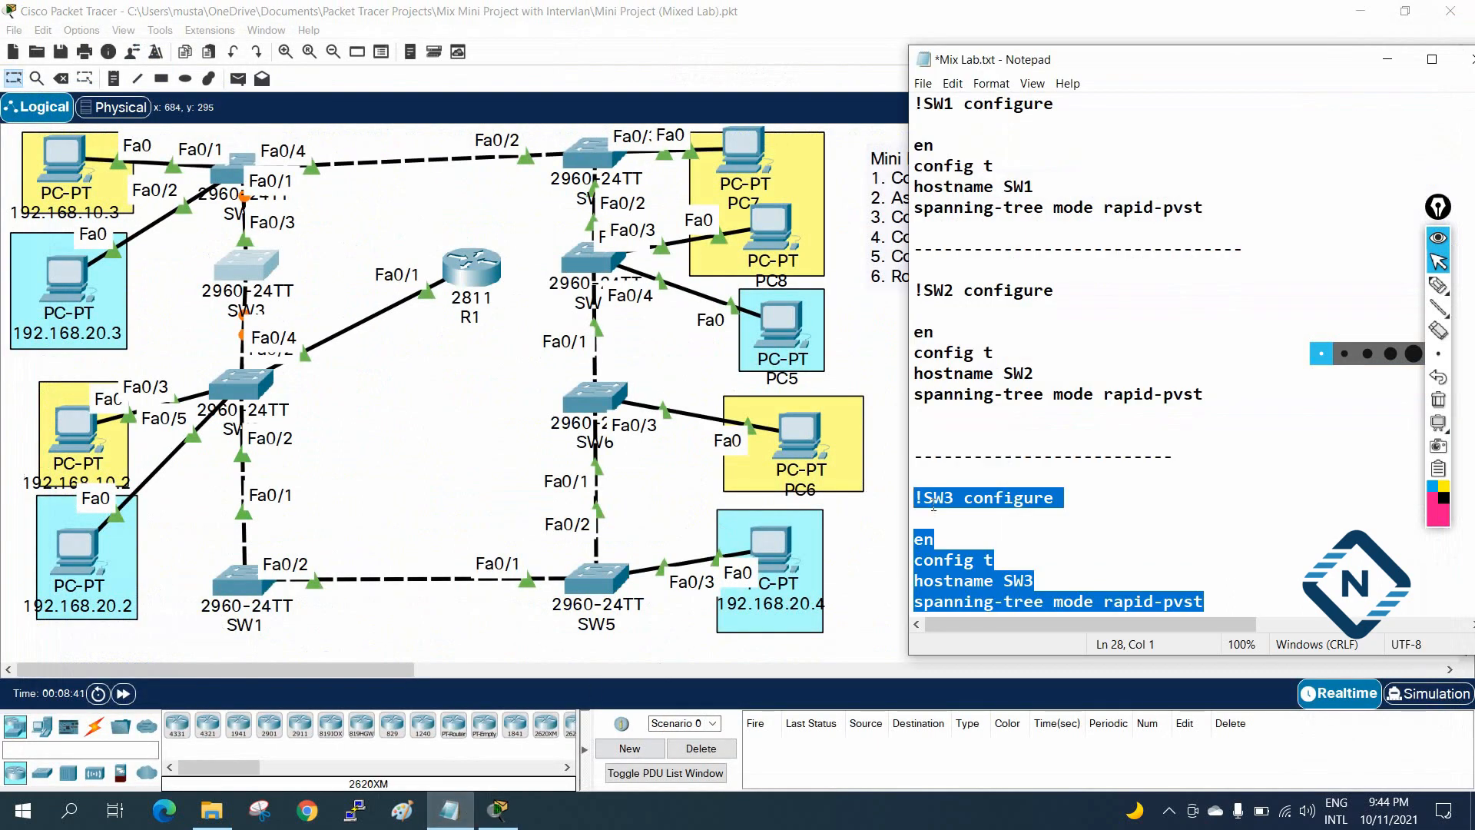
scroll(933, 503, "down", 1)
left_click(1274, 581)
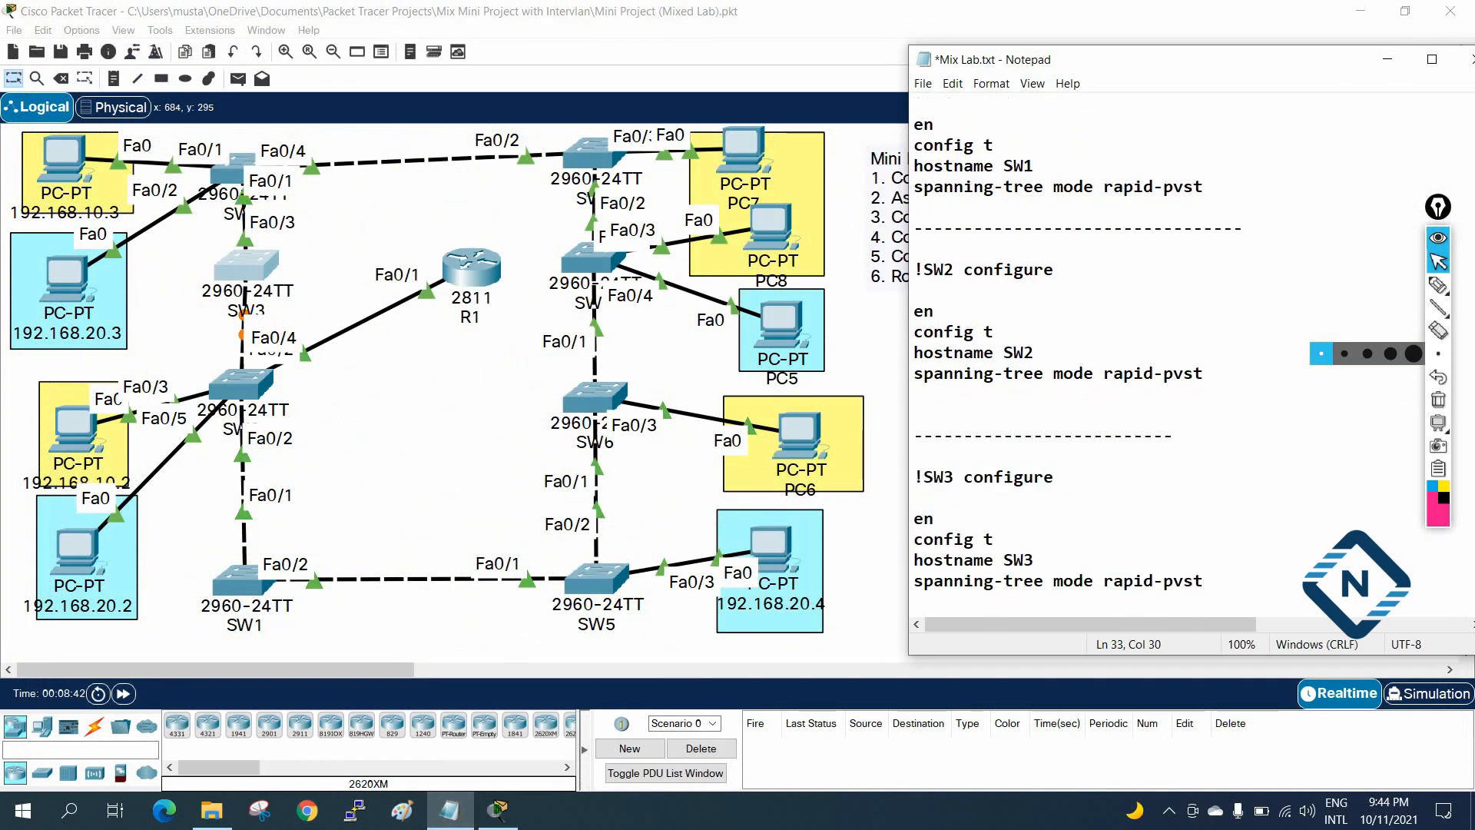
key("Return")
key("Return")
type("-------------------------------")
left_click_drag(884, 480, 870, 451)
key("ctrl+c")
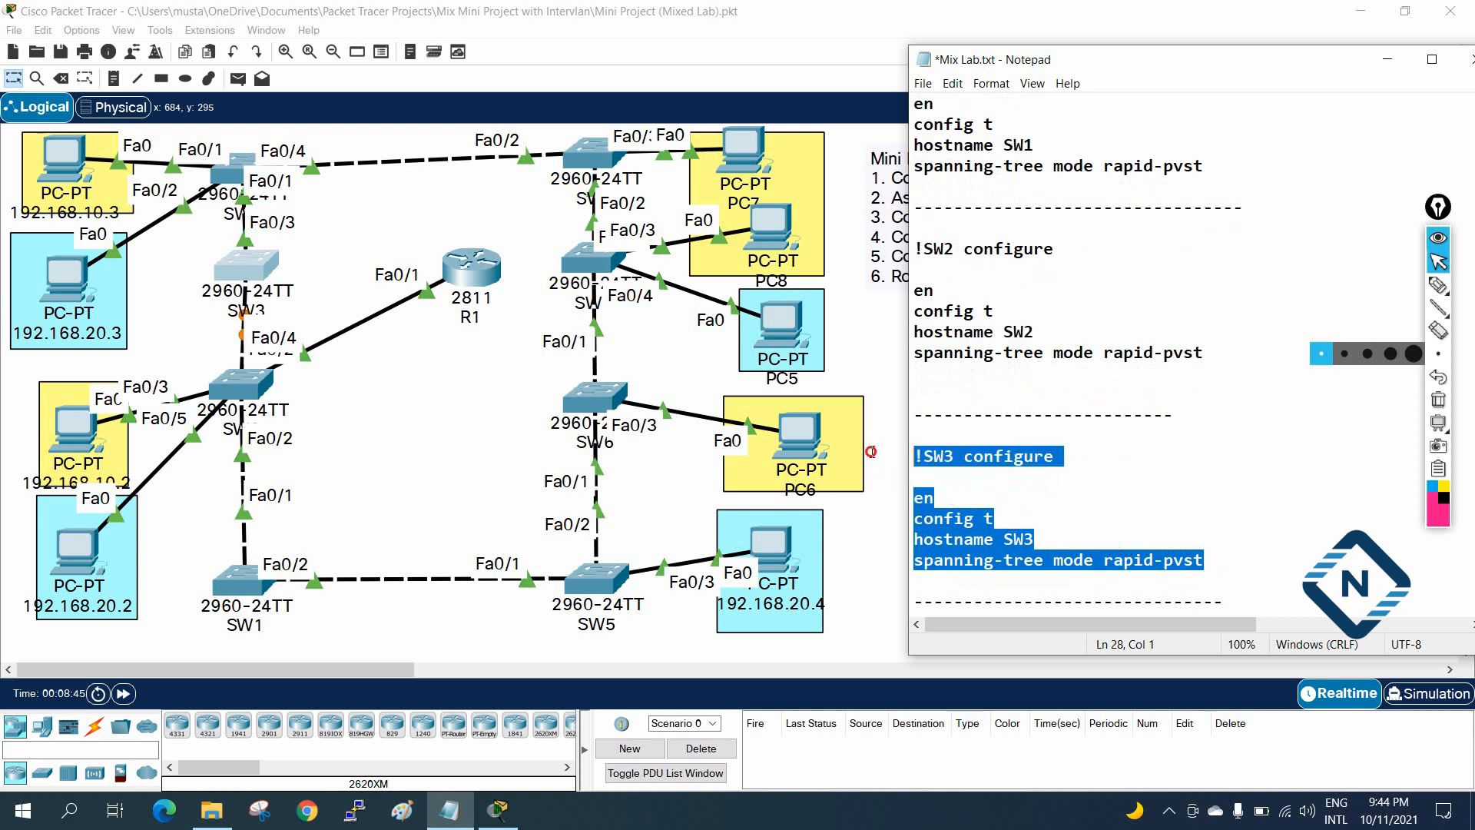
left_click(1266, 593)
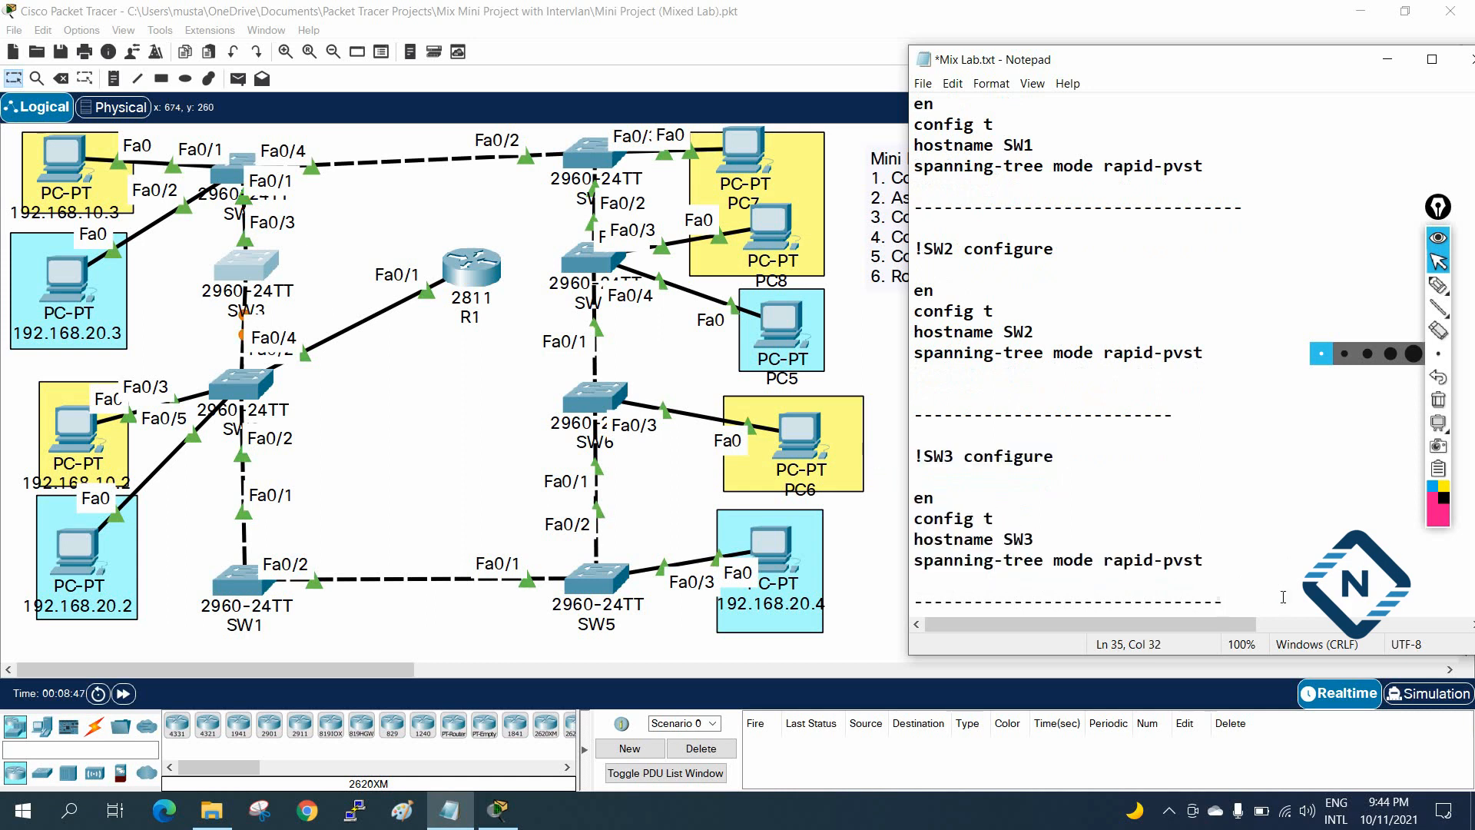
key("Return")
key("Return")
key("Return")
key("Return")
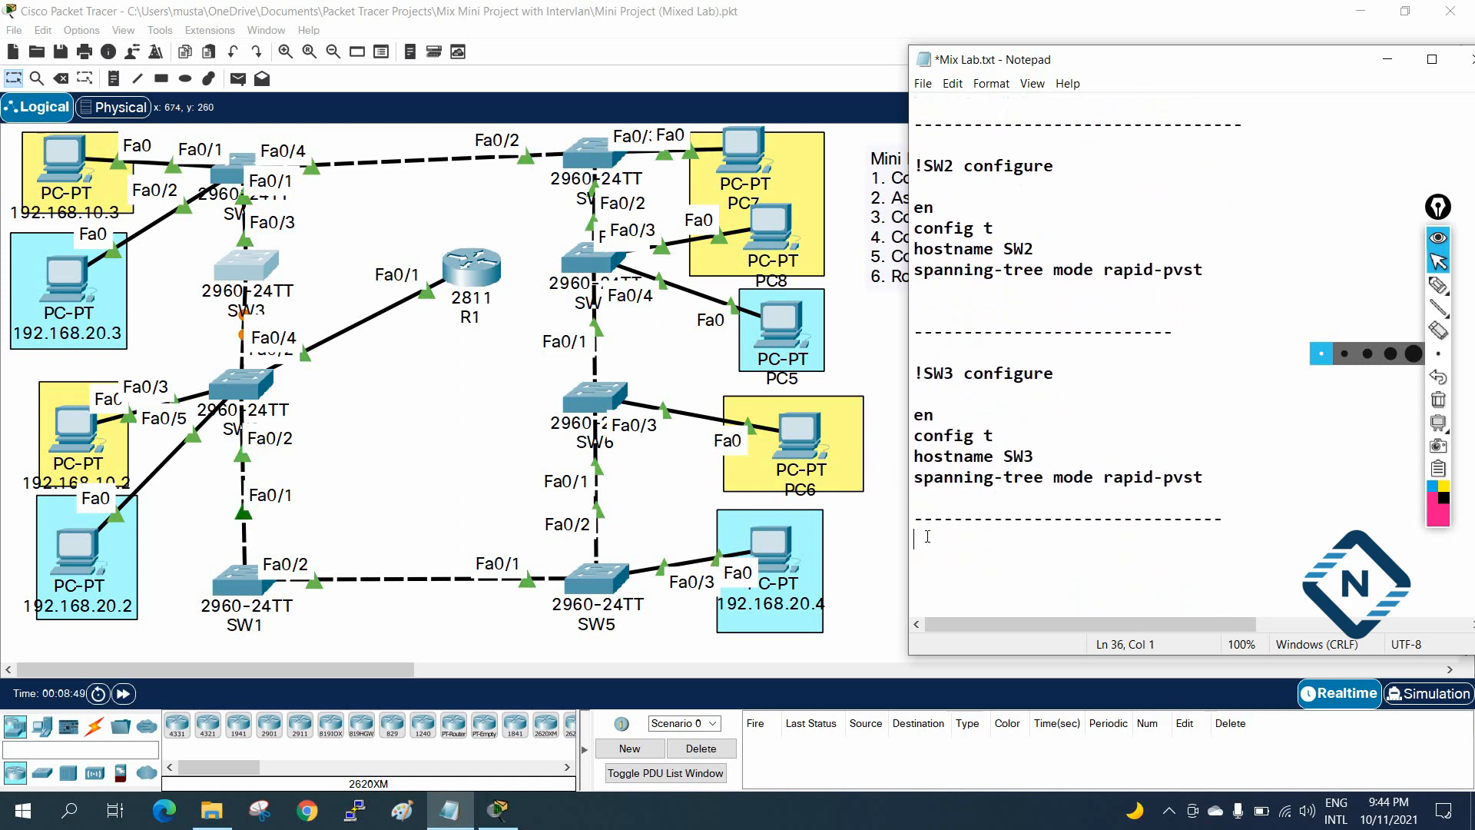
key("ctrl+v")
Change the duplicated block's comment and hostname to SW4, and copy the whole block.
mouse_move(952, 499)
left_mouse_down()
mouse_move(932, 499)
mouse_move(945, 500)
left_mouse_up()
type("4")
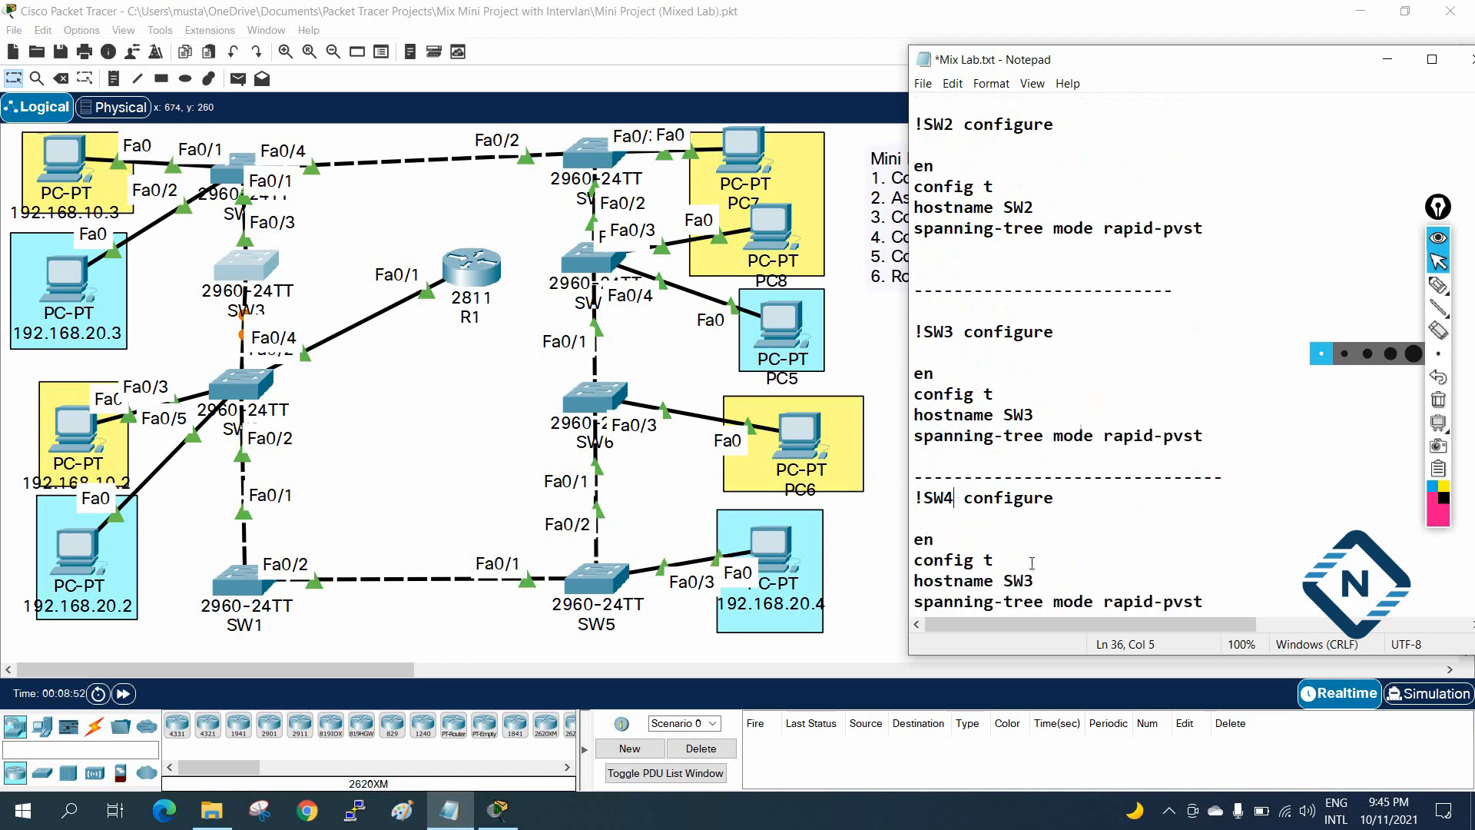
left_click_drag(1035, 580, 1025, 580)
type("4")
left_click_drag(1210, 596, 903, 504)
key("ctrl+c")
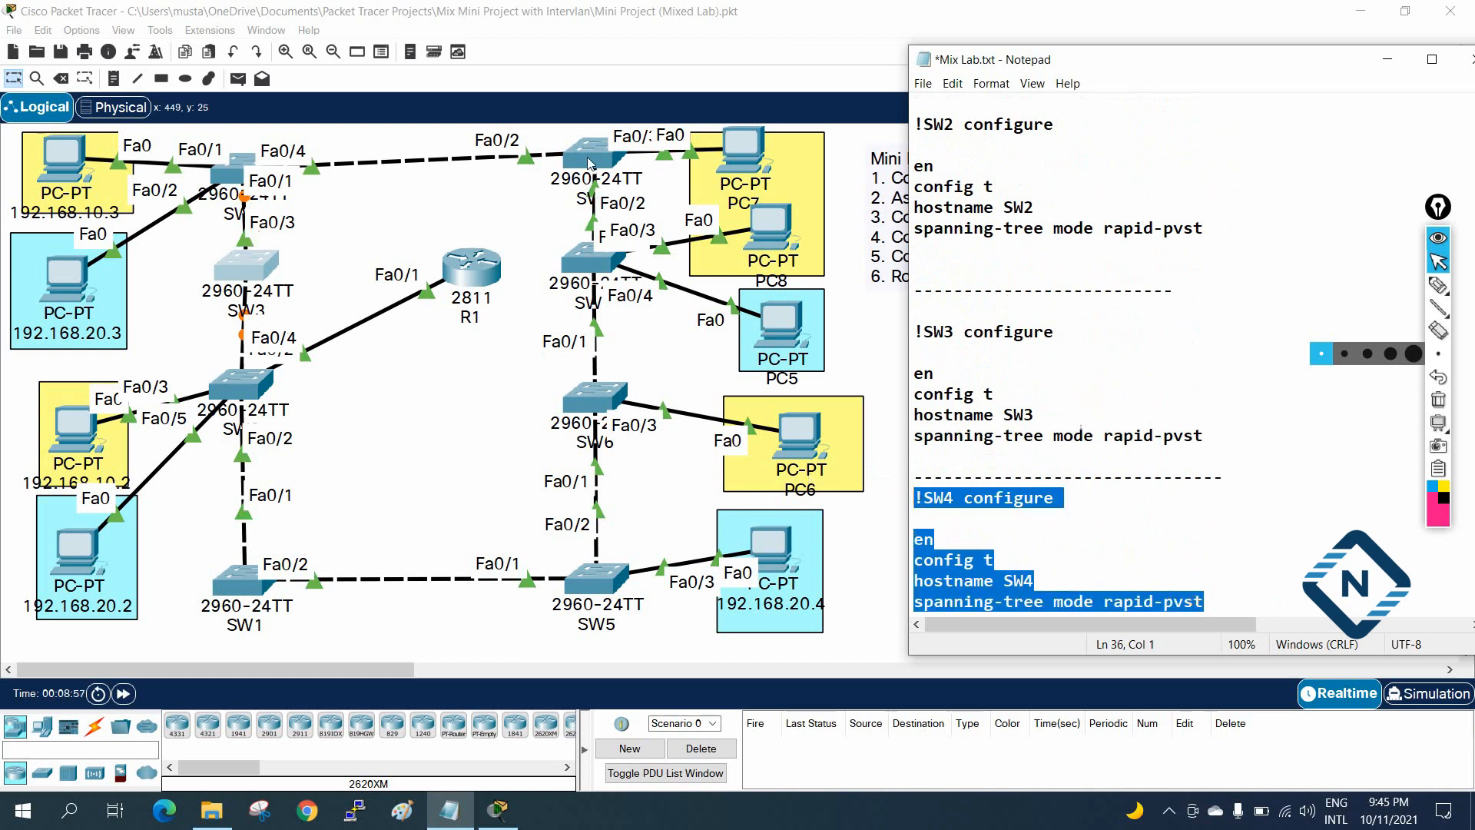
Switch to Packet Tracer and examine the partly hidden name labels of the topology's switches to identify SW4.
left_click(331, 664)
left_click_drag(332, 664, 377, 662)
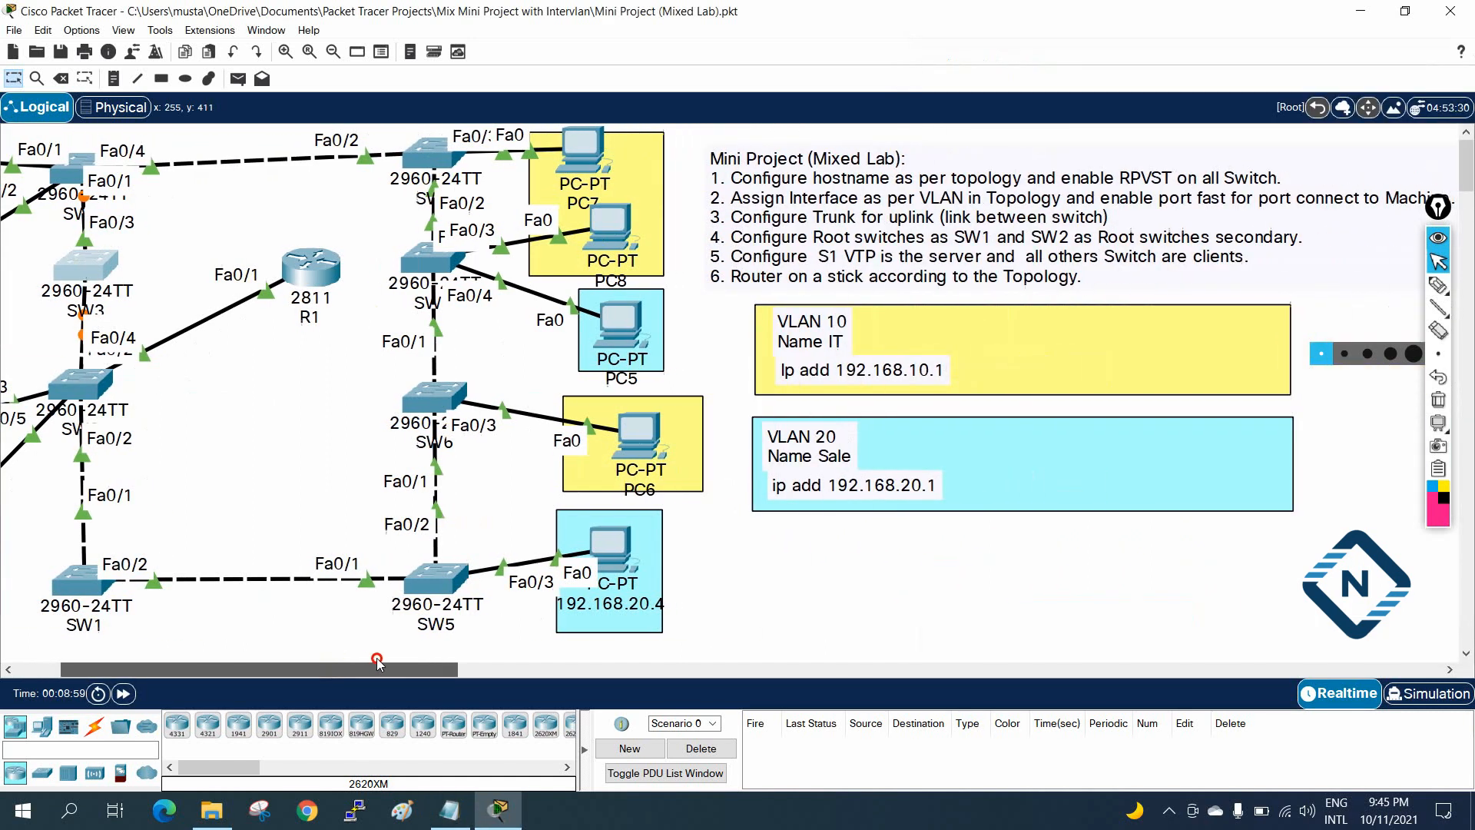
left_click(422, 199)
left_click(428, 303)
left_click(449, 445)
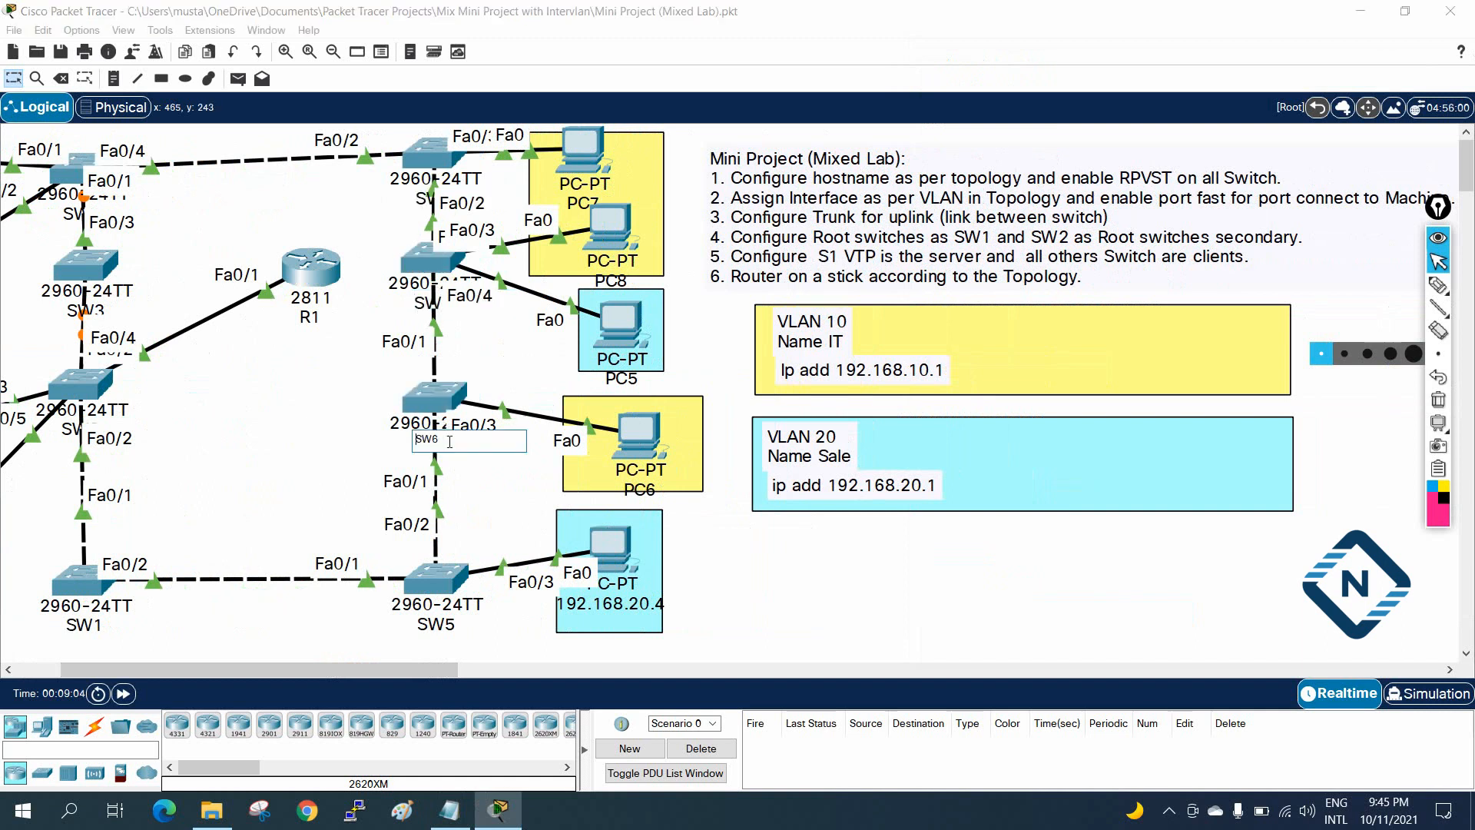
left_click(454, 628)
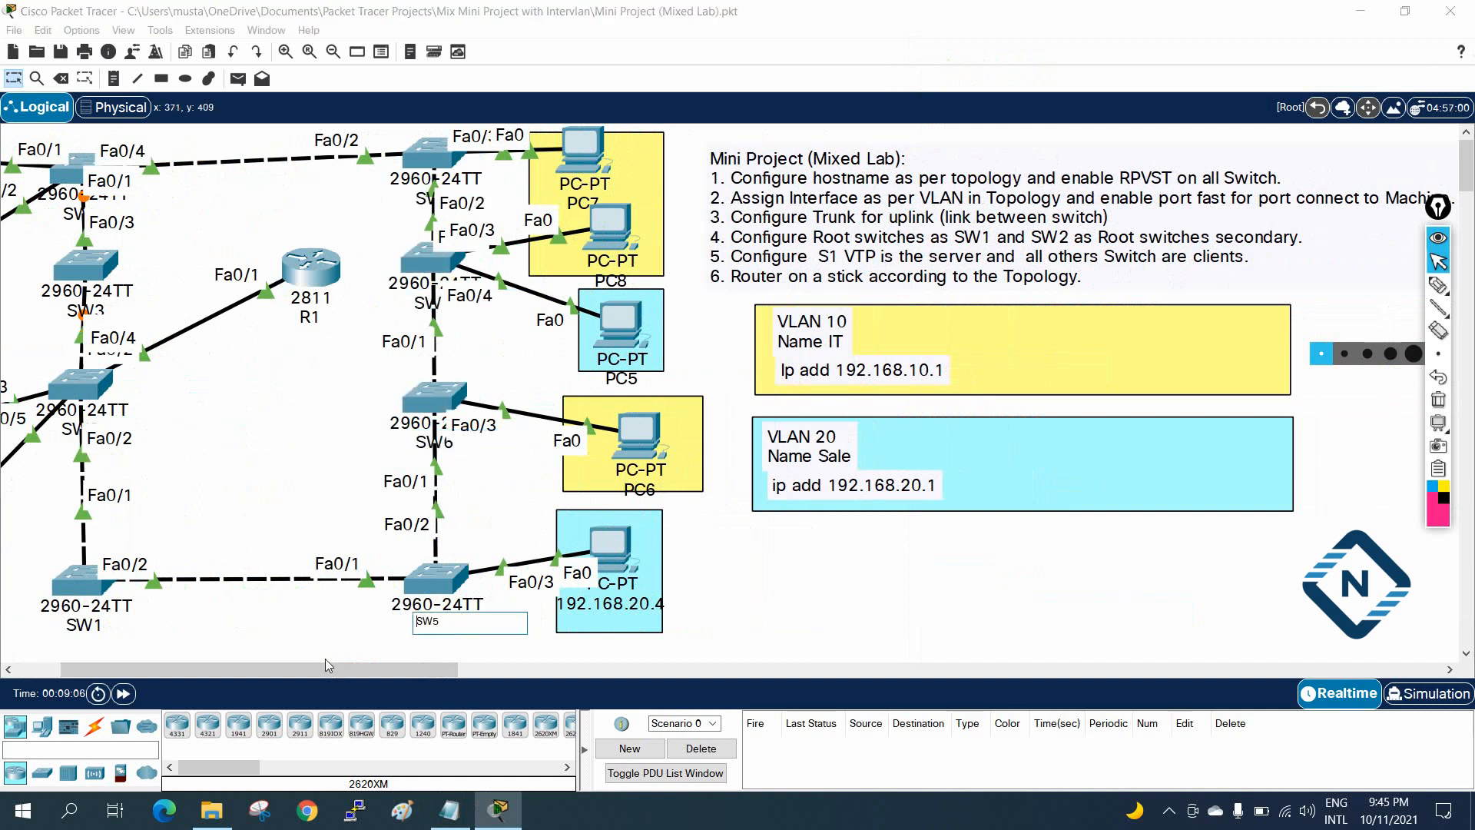
left_click(328, 685)
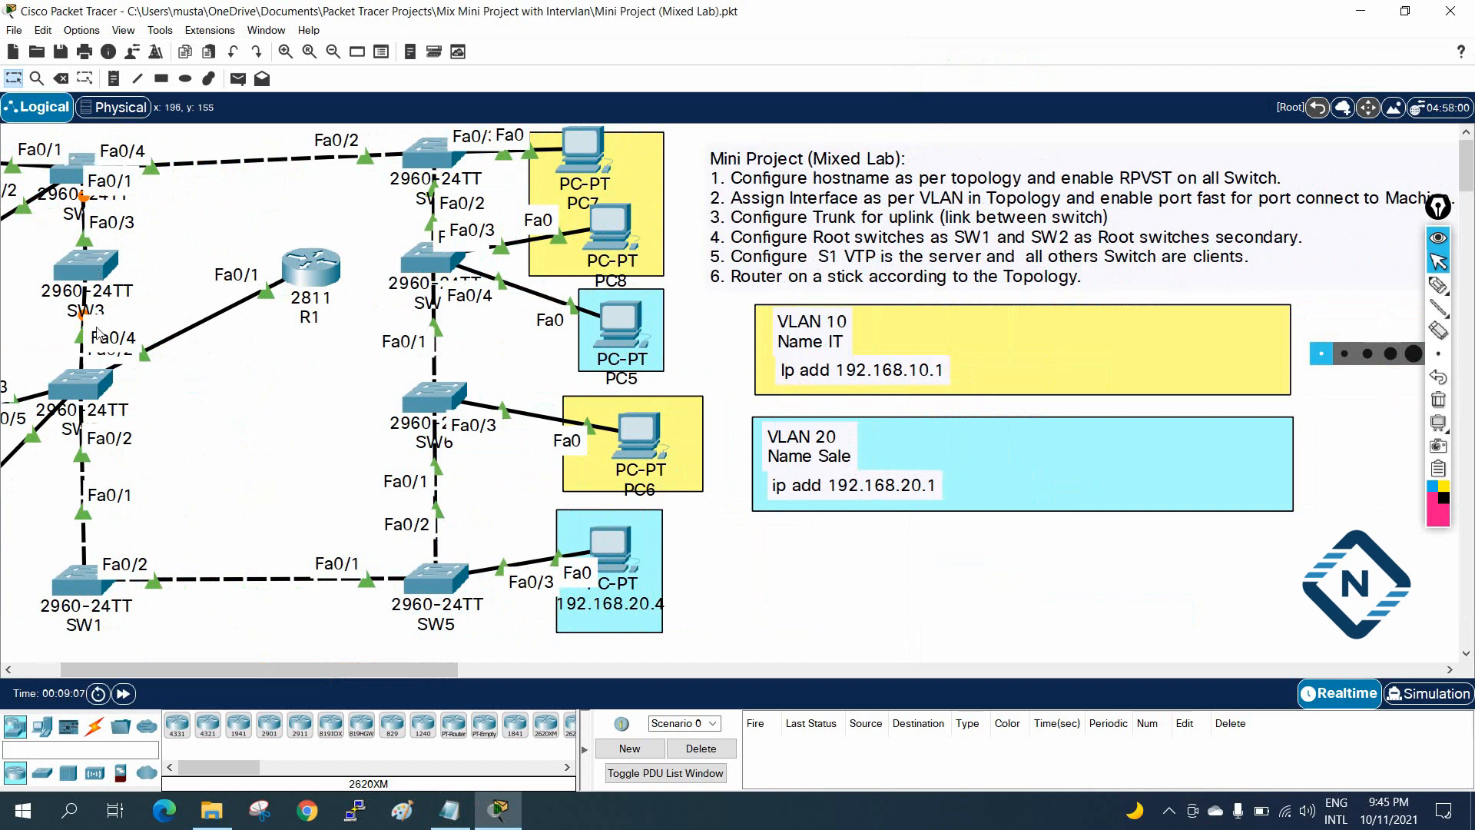
left_click(72, 214)
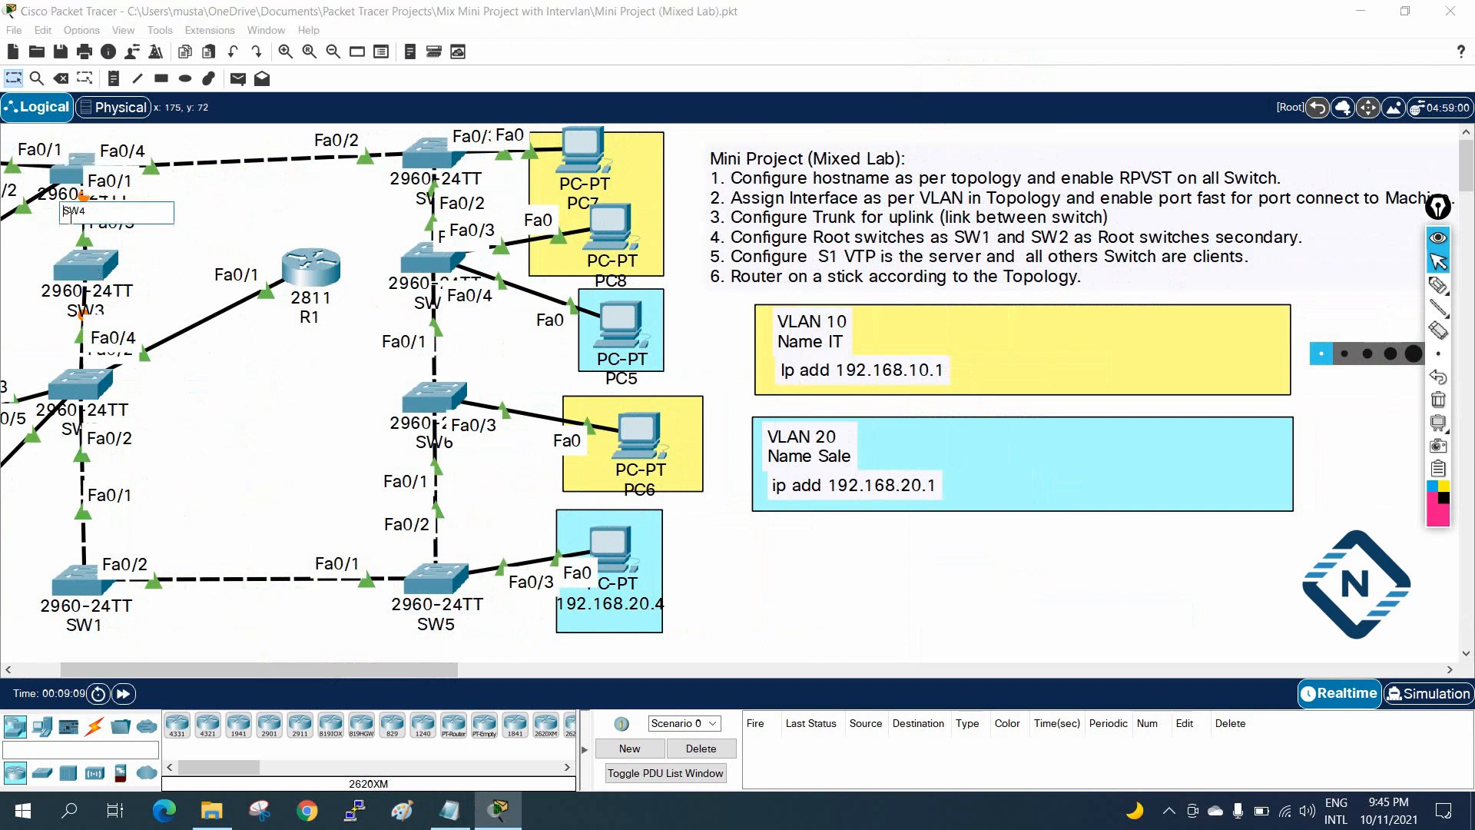
Open switch SW4's command line maximized, paste the copied block to set its hostname and rapid-pvst mode, and close its window.
left_click(80, 162)
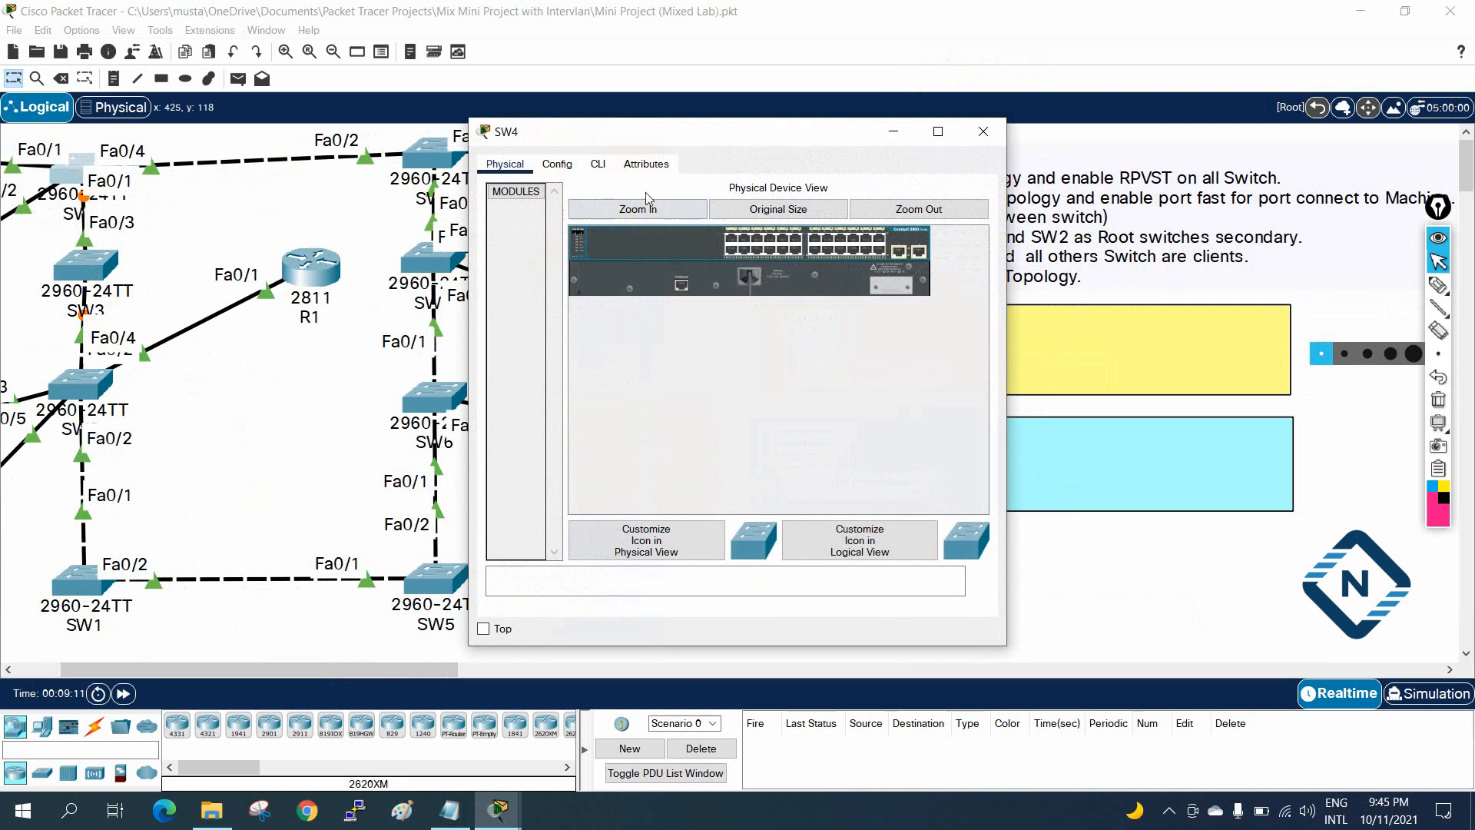
left_click(599, 164)
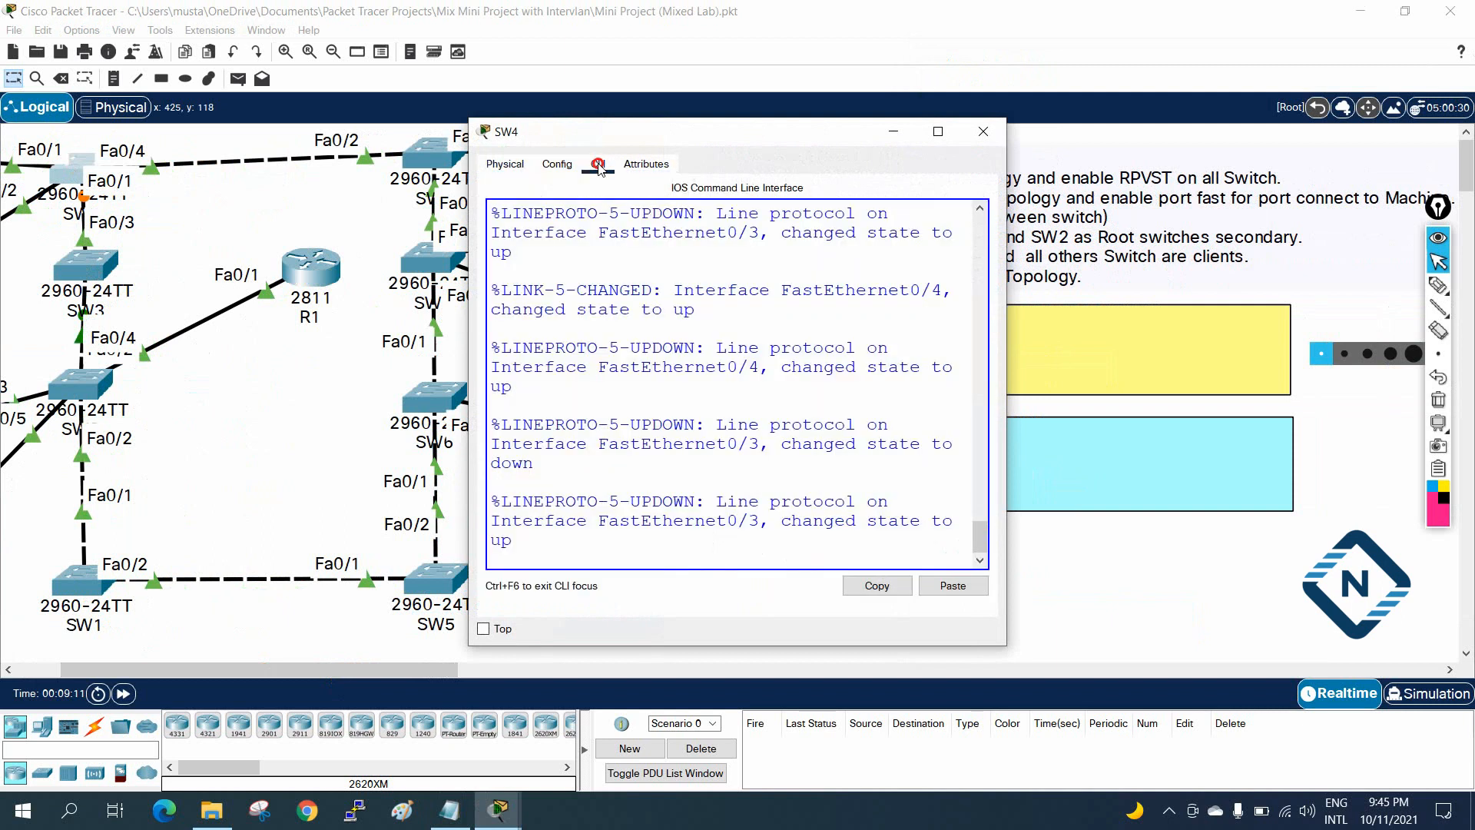
left_click(938, 131)
left_click(898, 362)
key("Return")
key("Return")
key("Return")
key("Return")
key("Return")
key("Return")
key("Return")
key("Return")
key("Return")
key("Return")
key("Return")
key("Return")
key("Return")
key("Return")
key("Return")
key("Return")
key("Return")
key("Return")
key("Return")
key("Return")
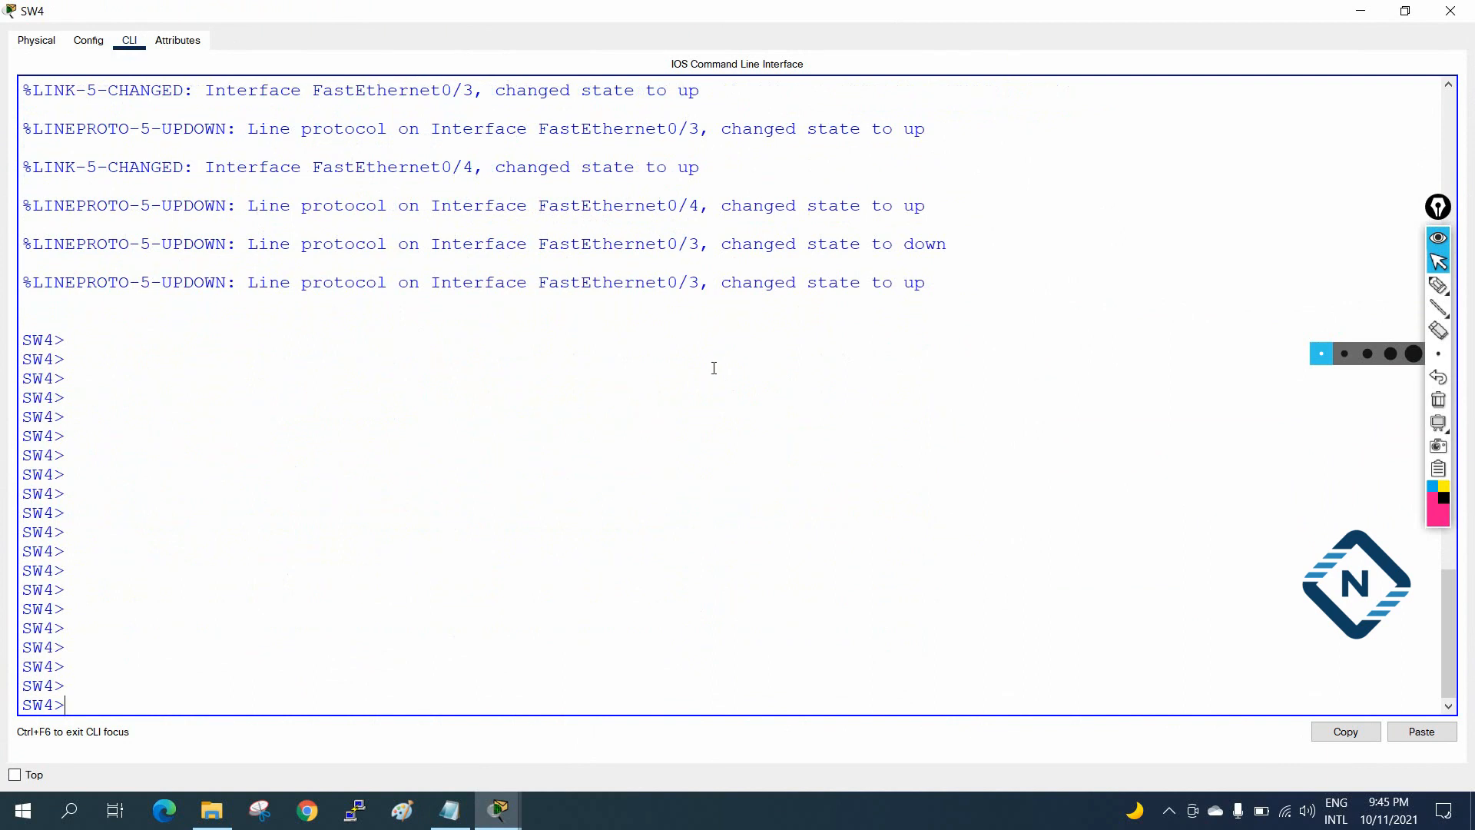
key("Return")
scroll(721, 375, "up", 4)
scroll(721, 376, "down", 4)
right_click(669, 390)
left_click(705, 421)
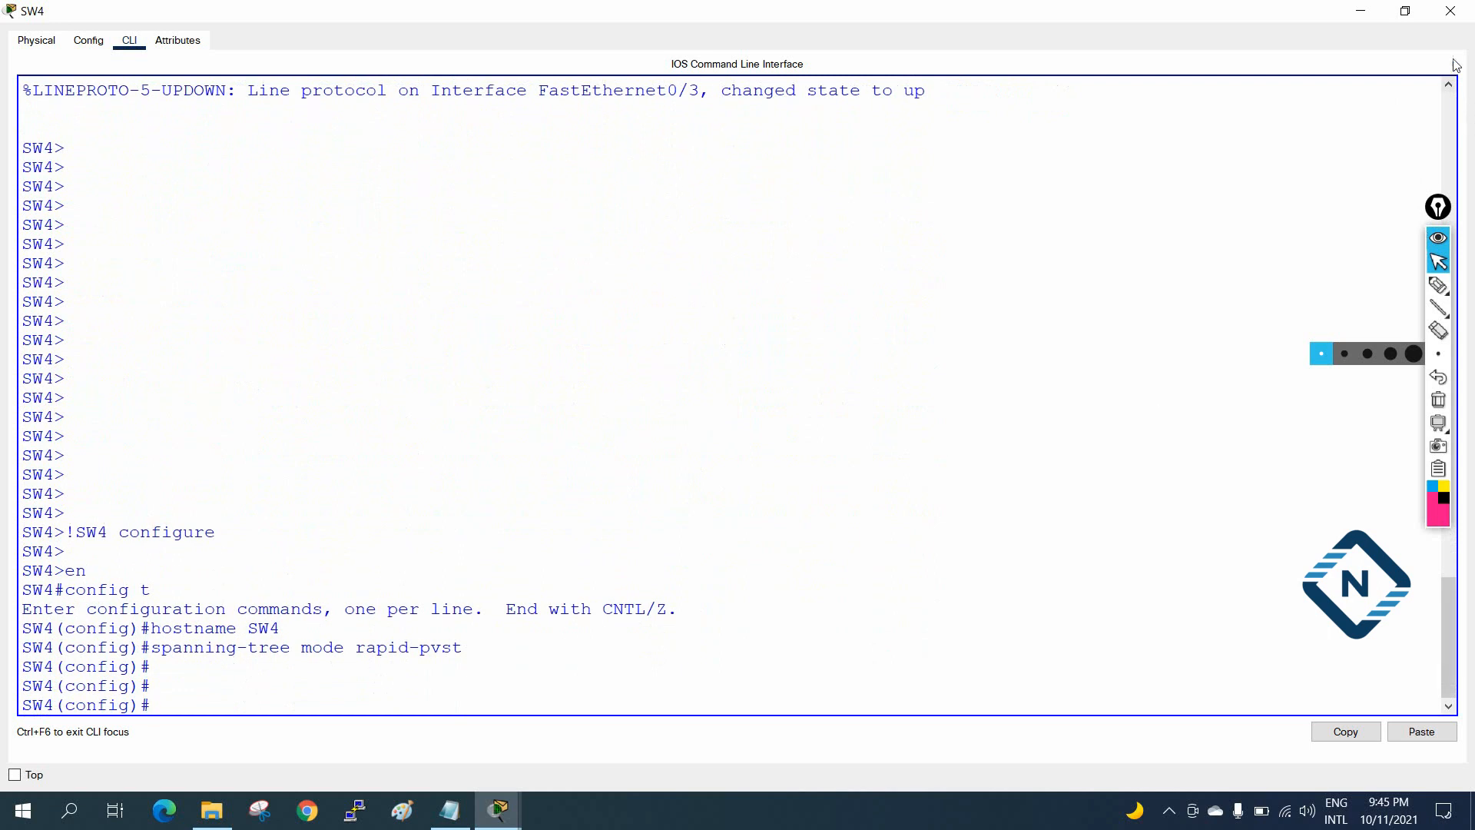
left_click(1450, 11)
Switch to Mix Lab.txt in Notepad, add a dashed separator below the SW4 block, and paste a duplicate of that block under it.
left_click(460, 809)
scroll(1049, 536, "down", 2)
left_click(1222, 528)
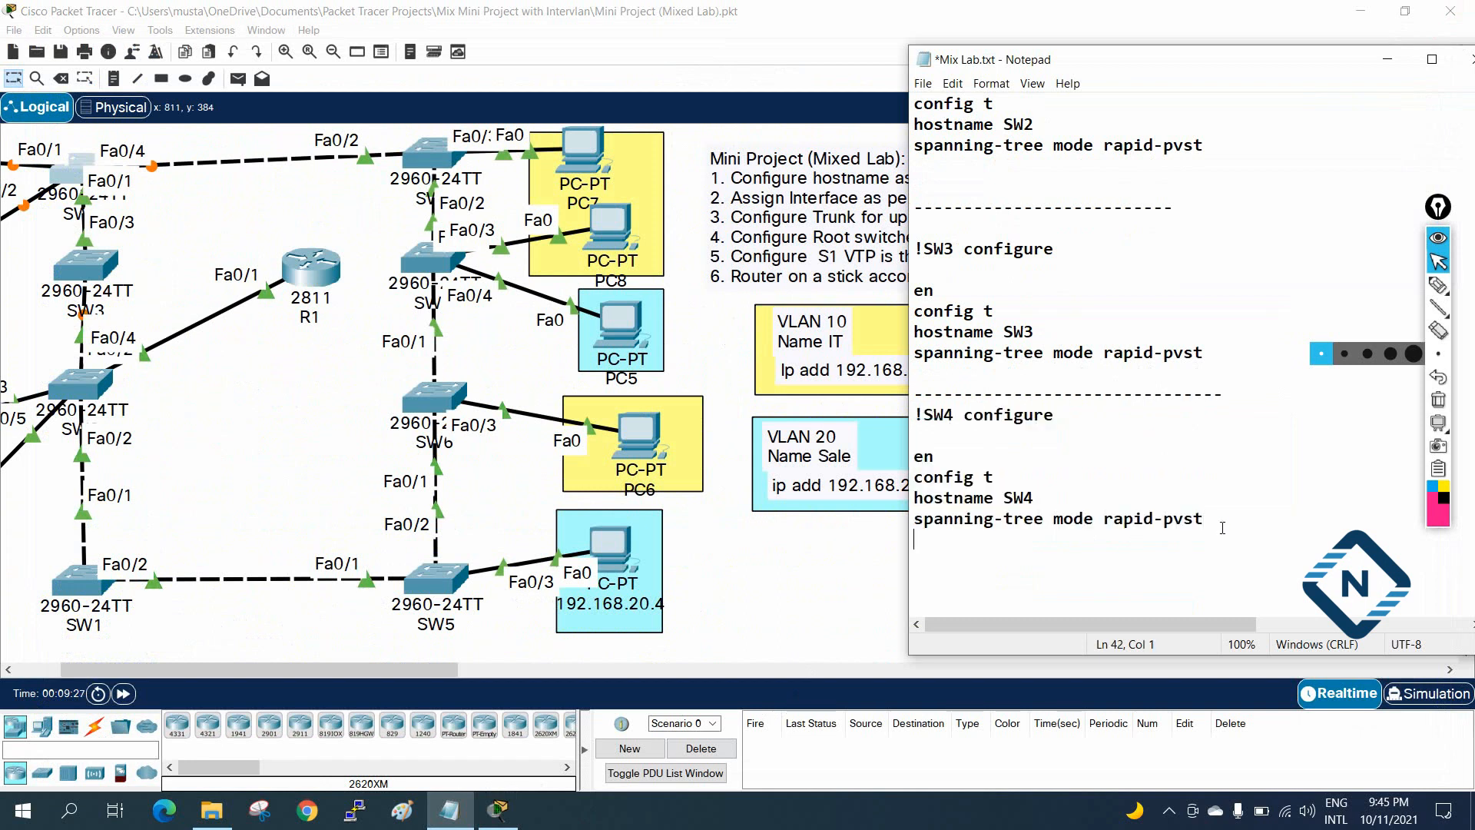
key("Return")
type("---------------------------------")
key("ctrl+v")
Change the duplicated block's comment and hostname to SW5, and copy the whole block.
left_click_drag(950, 498, 945, 498)
type("5")
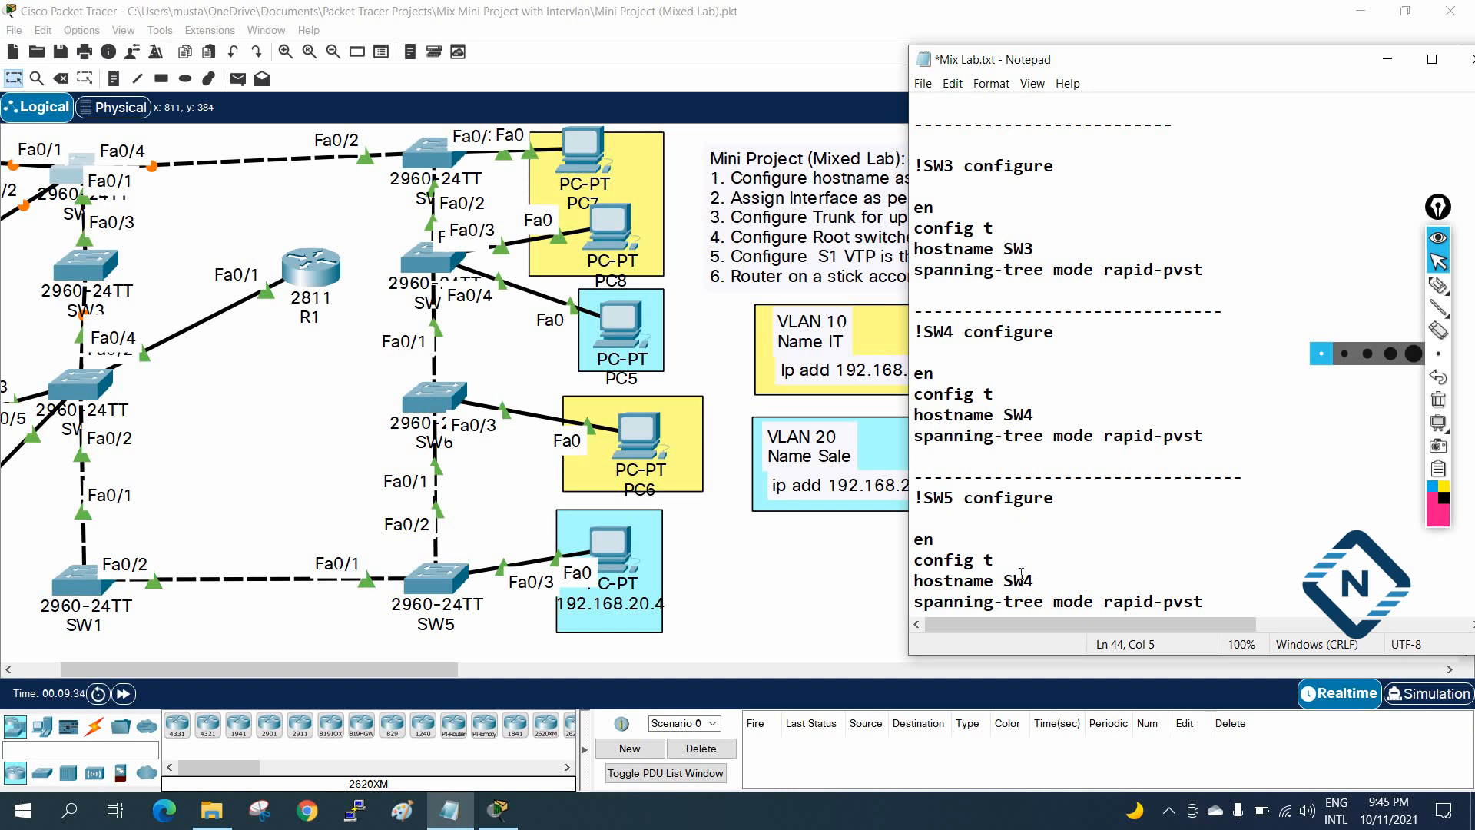
left_click_drag(1035, 576, 1026, 580)
scroll(1089, 579, "down", 1)
left_click_drag(1216, 553, 887, 433)
key("ctrl+c")
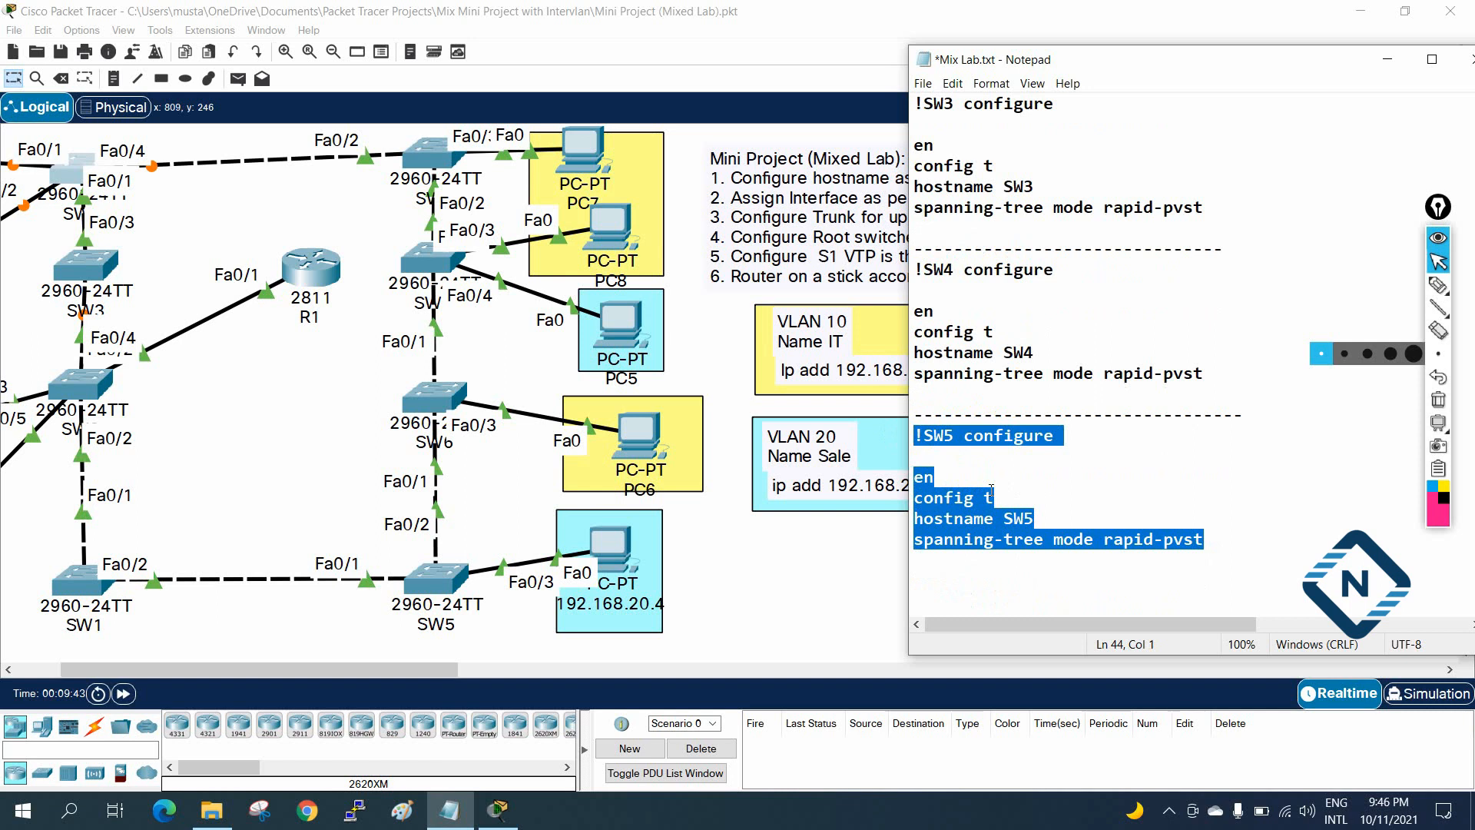
Switch to Packet Tracer, paste the copied block into switch SW5's maximized command line to set its hostname and rapid-pvst mode, and close its window.
left_click(428, 201)
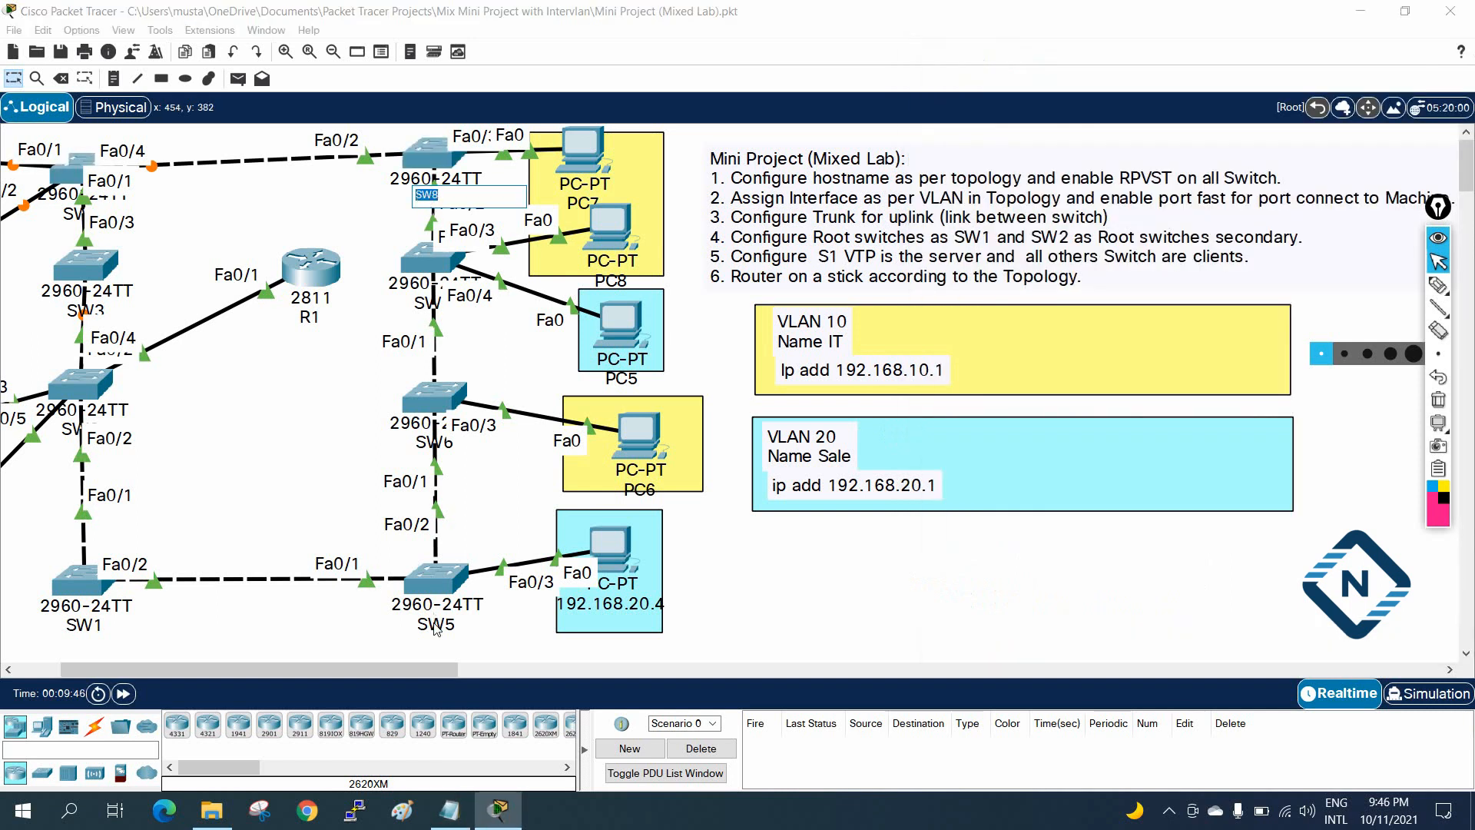
double_click(437, 578)
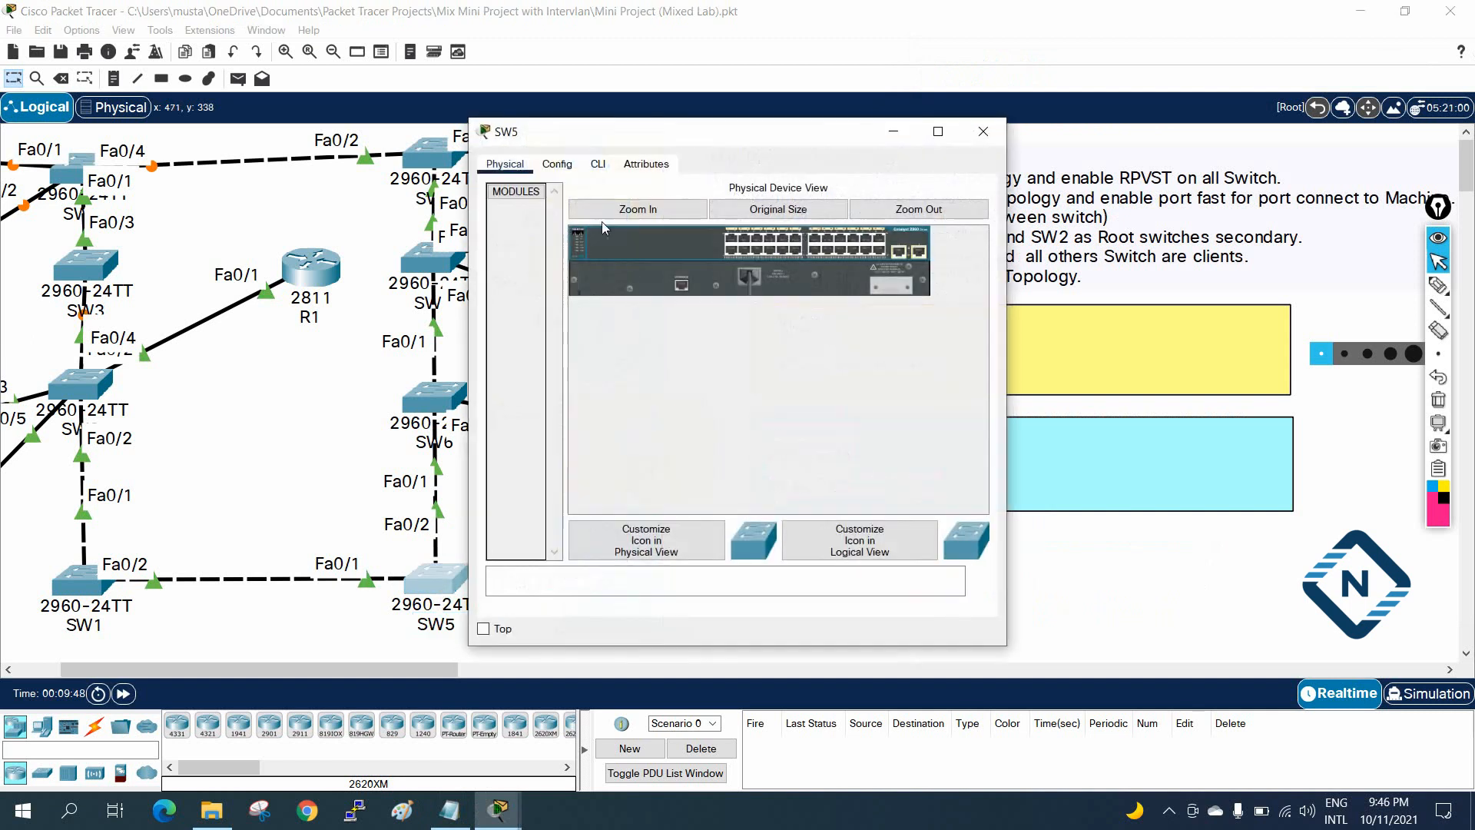
left_click(596, 165)
left_click(938, 132)
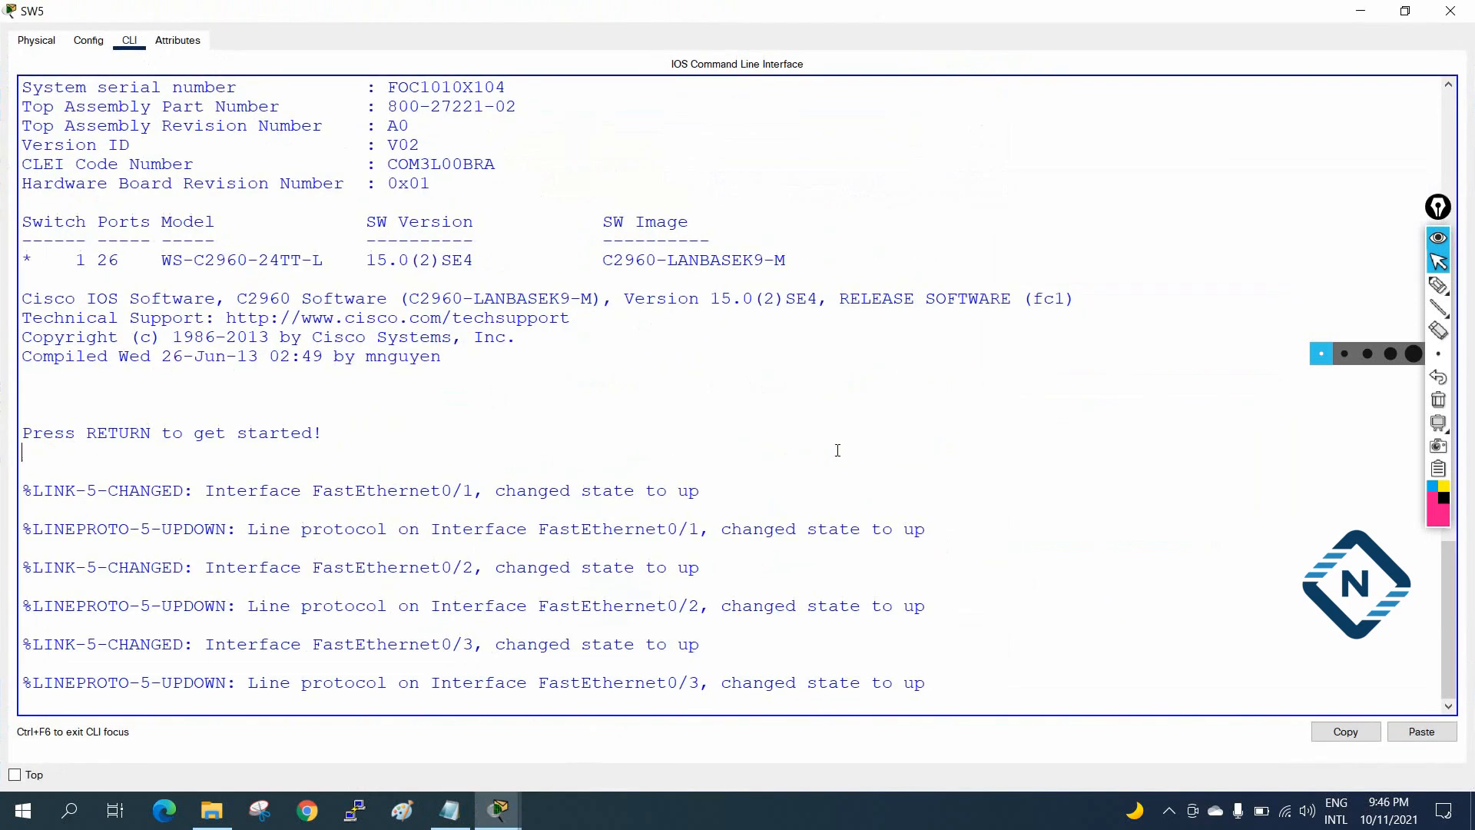
key("Return")
key("Return")
key("Return")
key("Return")
key("Return")
key("Return")
key("Return")
key("Return")
key("Return")
key("Return")
key("Return")
key("Return")
key("Return")
key("Return")
key("Return")
key("Return")
key("Return")
key("Return")
key("Return")
key("Return")
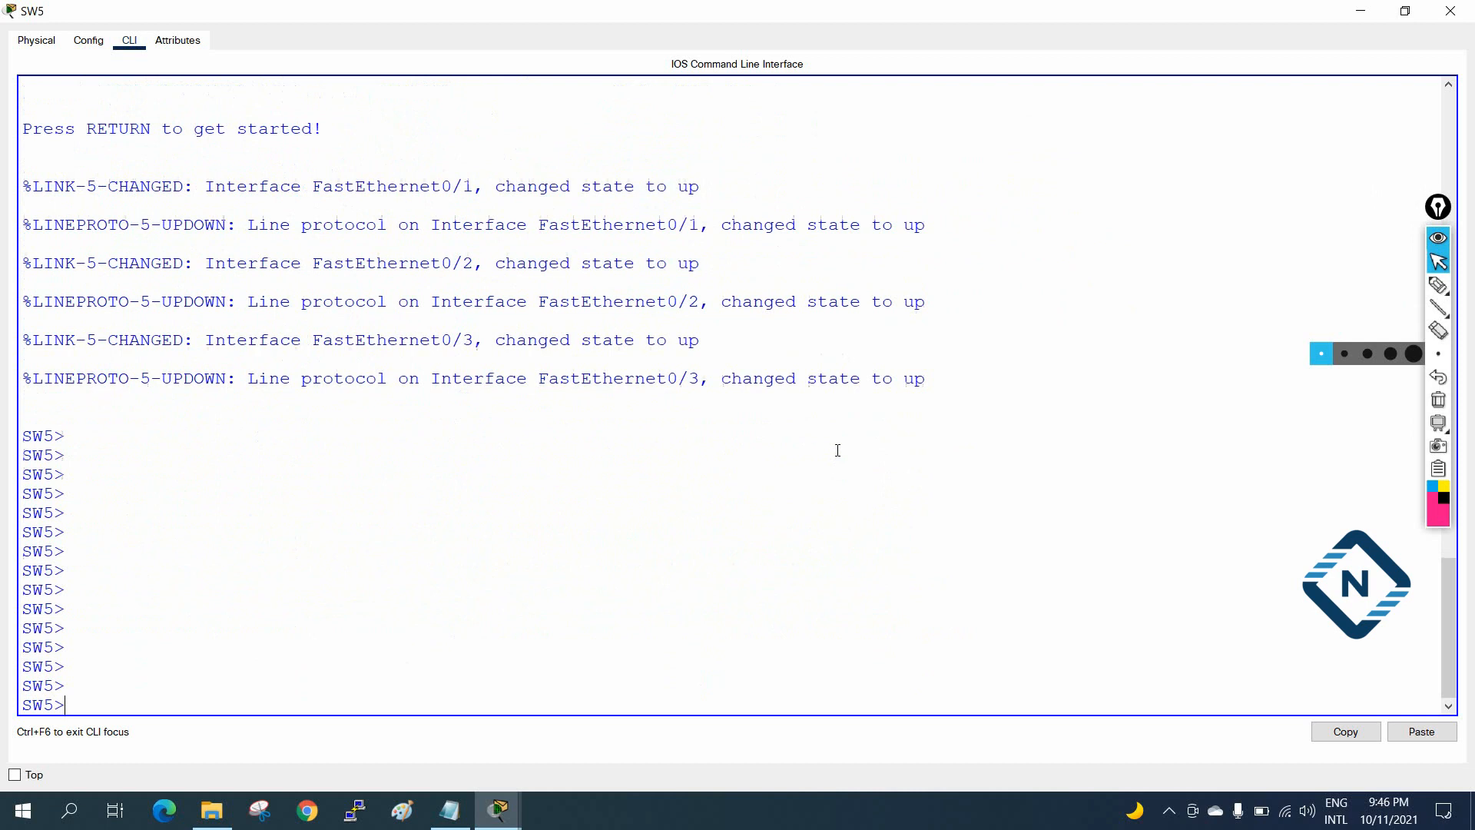
right_click(837, 450)
left_click(877, 479)
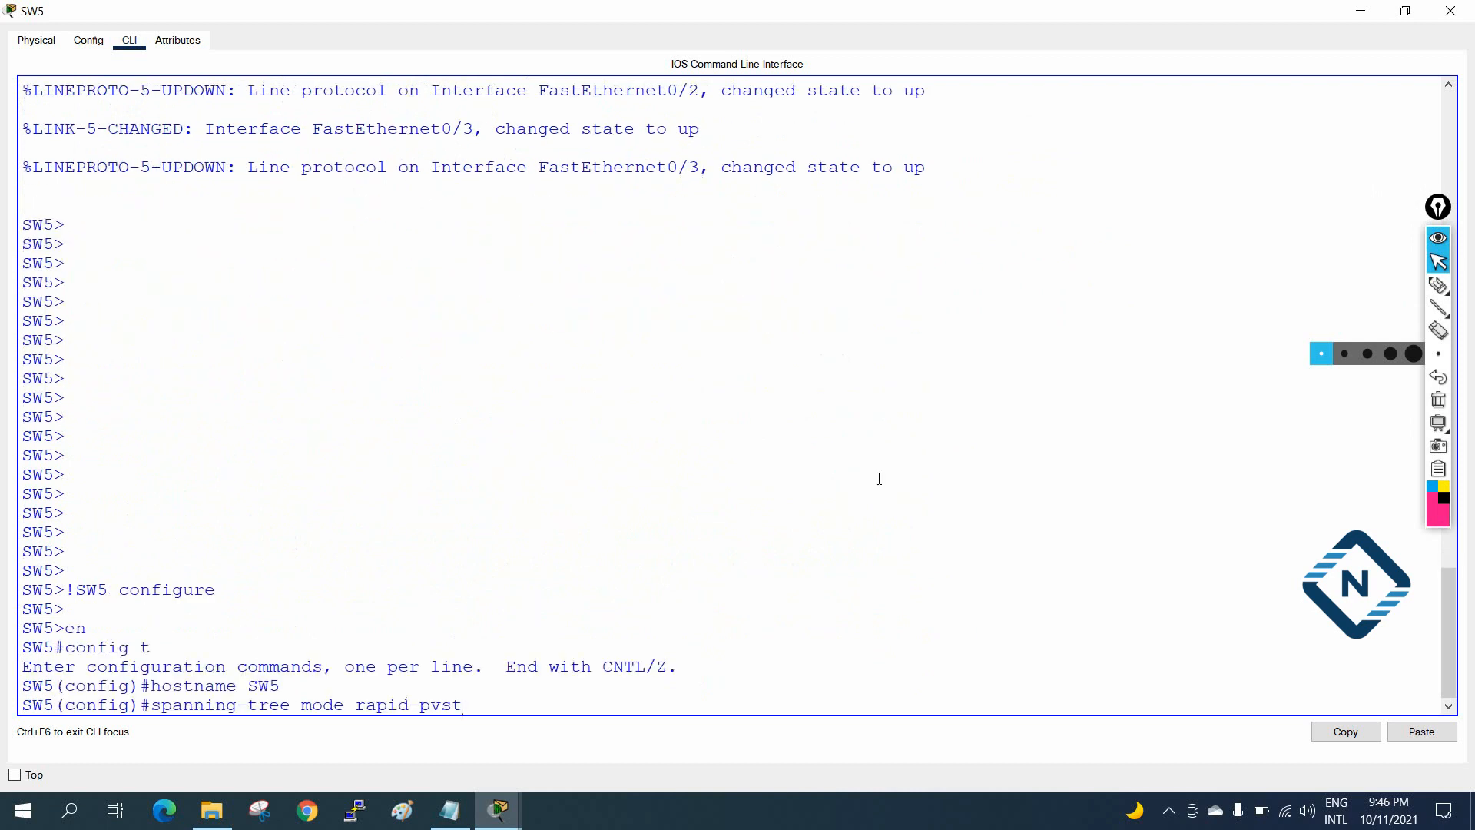
key("Return")
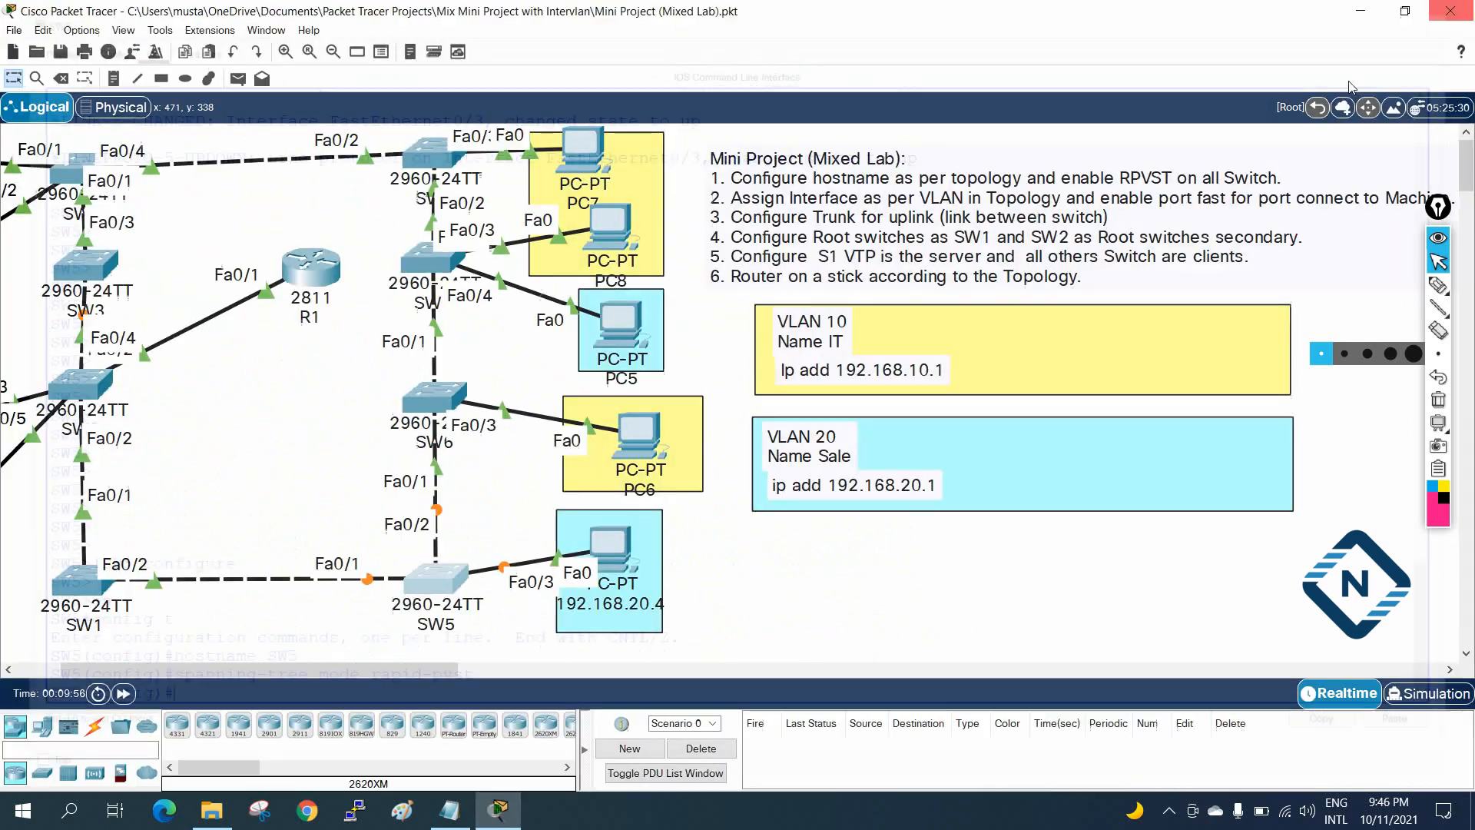
left_click(1450, 11)
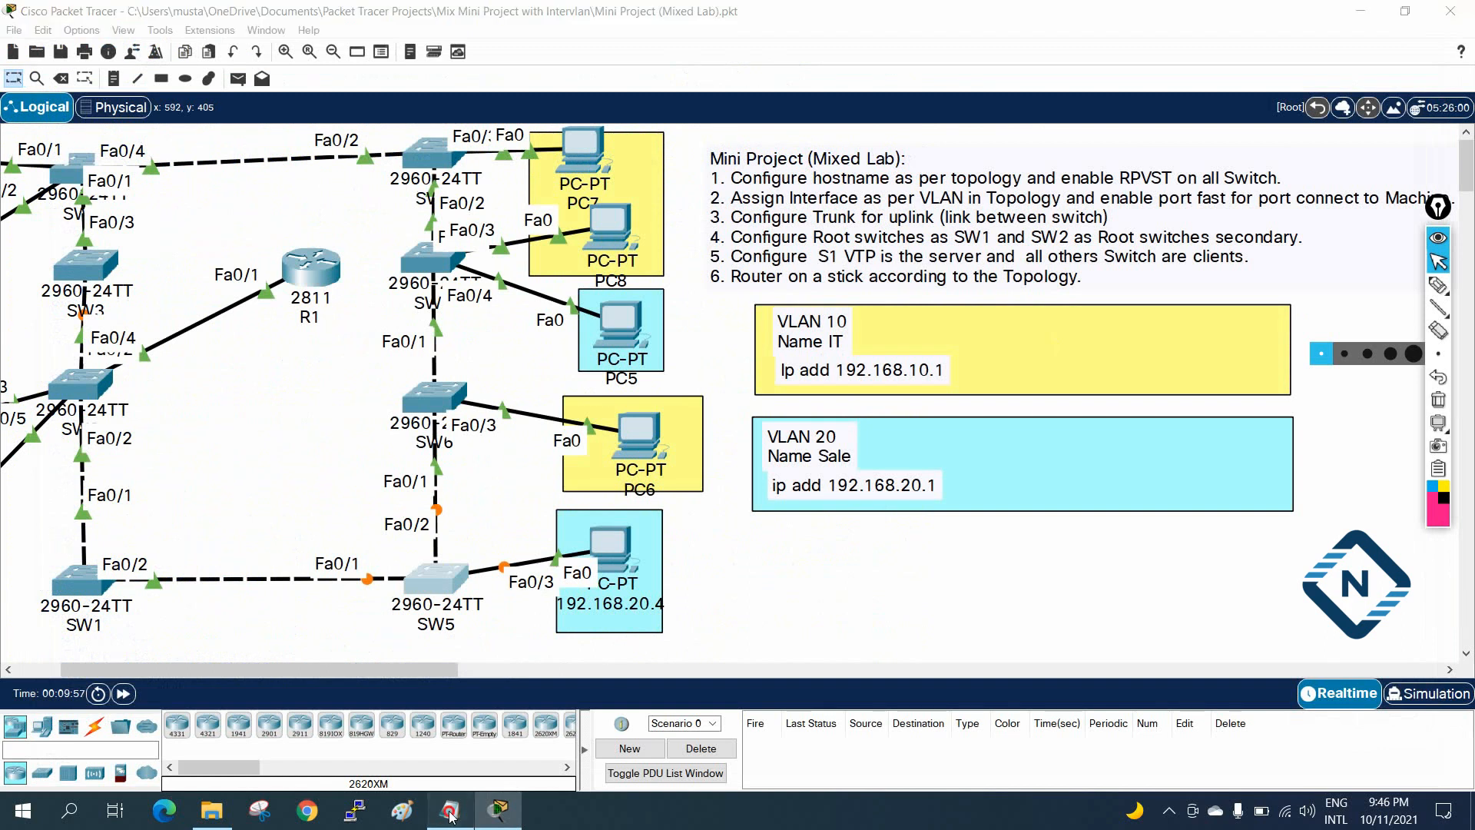
Switch to Mix Lab.txt in Notepad, add a dashed separator below the SW5 block, and paste a duplicate of that block under it.
left_click(450, 811)
left_click(1113, 567)
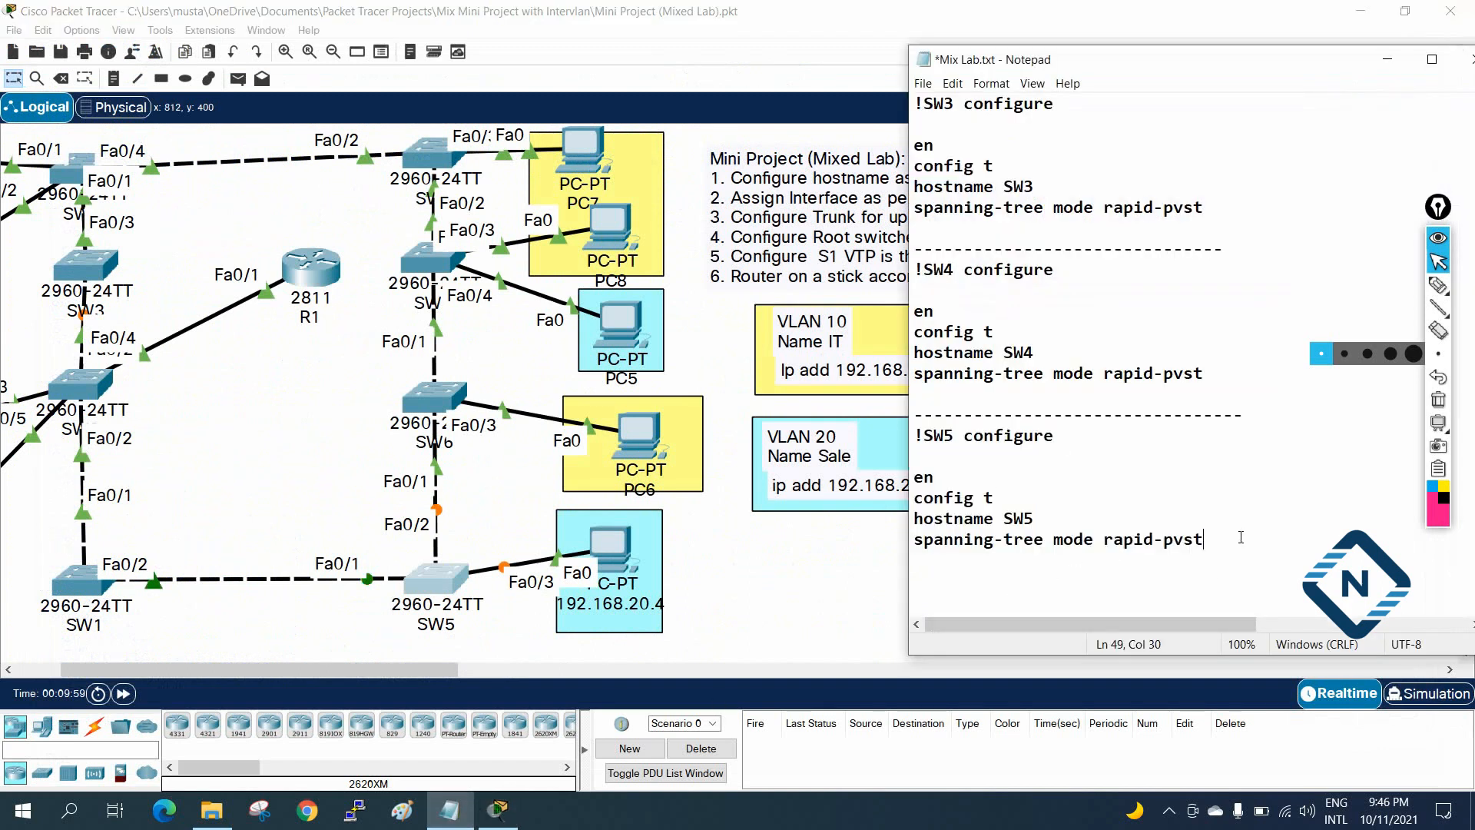
type("-------------------------")
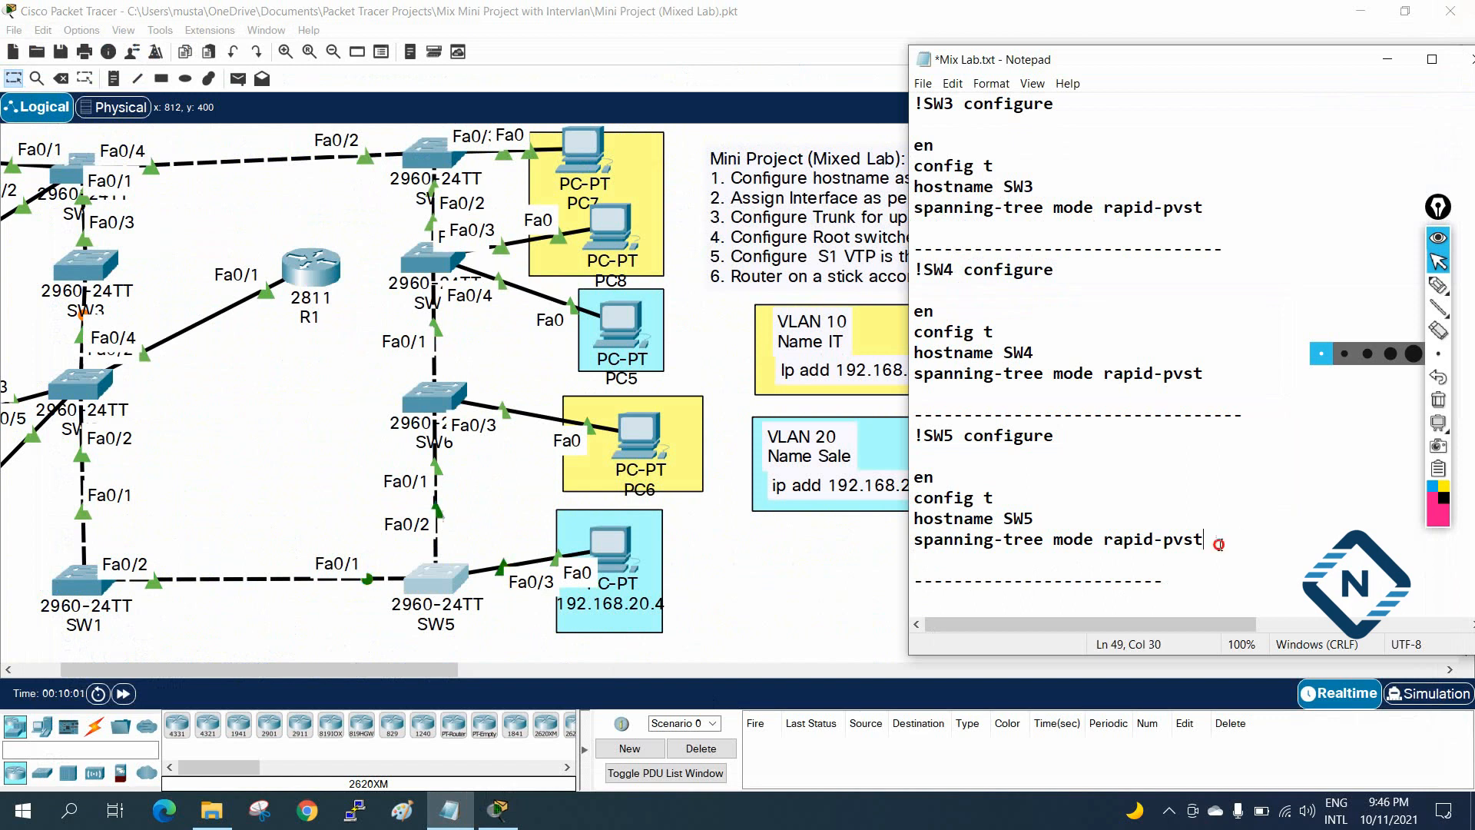
left_click_drag(1219, 541, 897, 440)
key("ctrl+c")
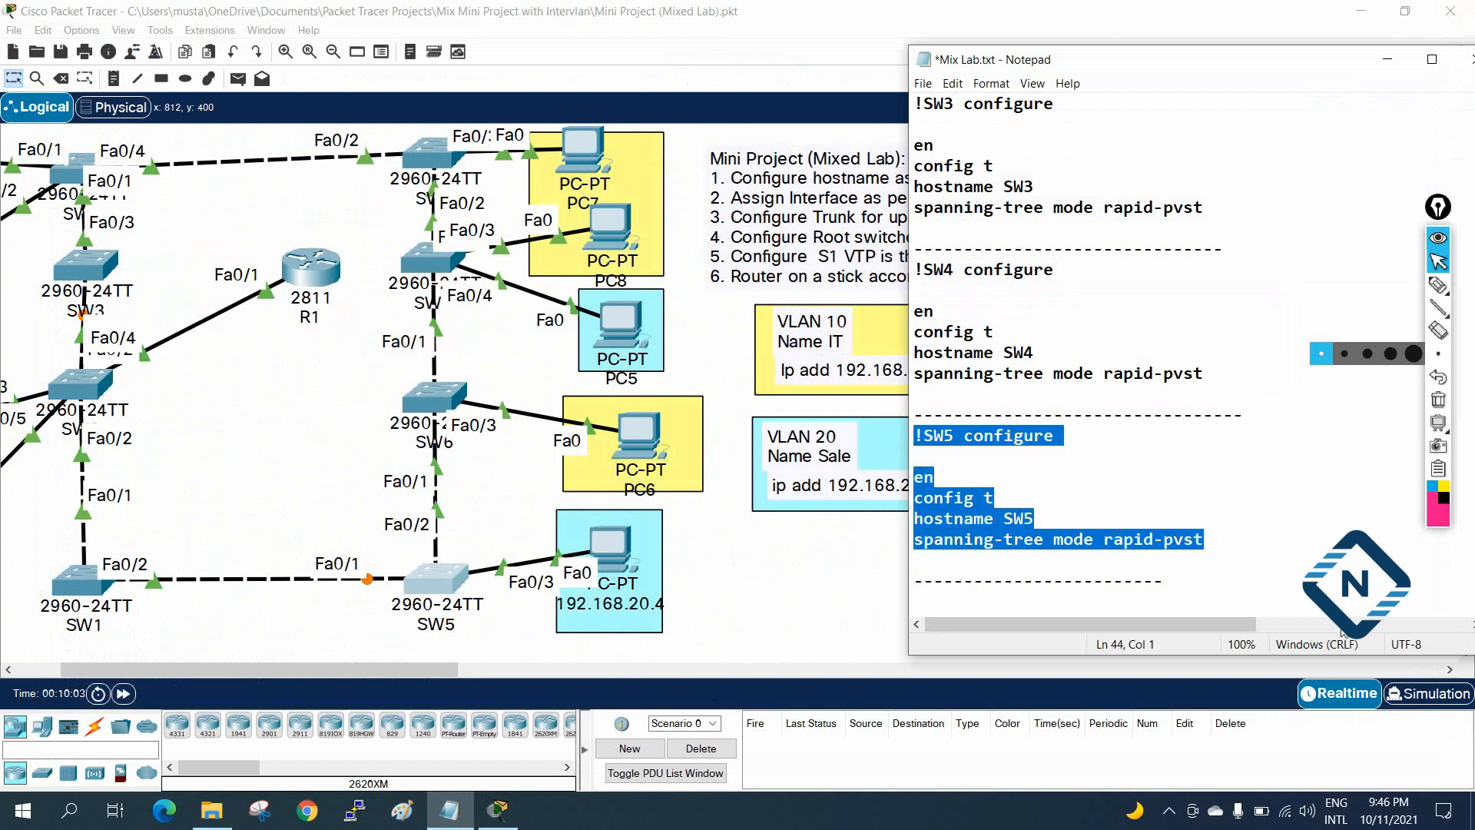
left_click(1269, 580)
key("Return")
key("Return")
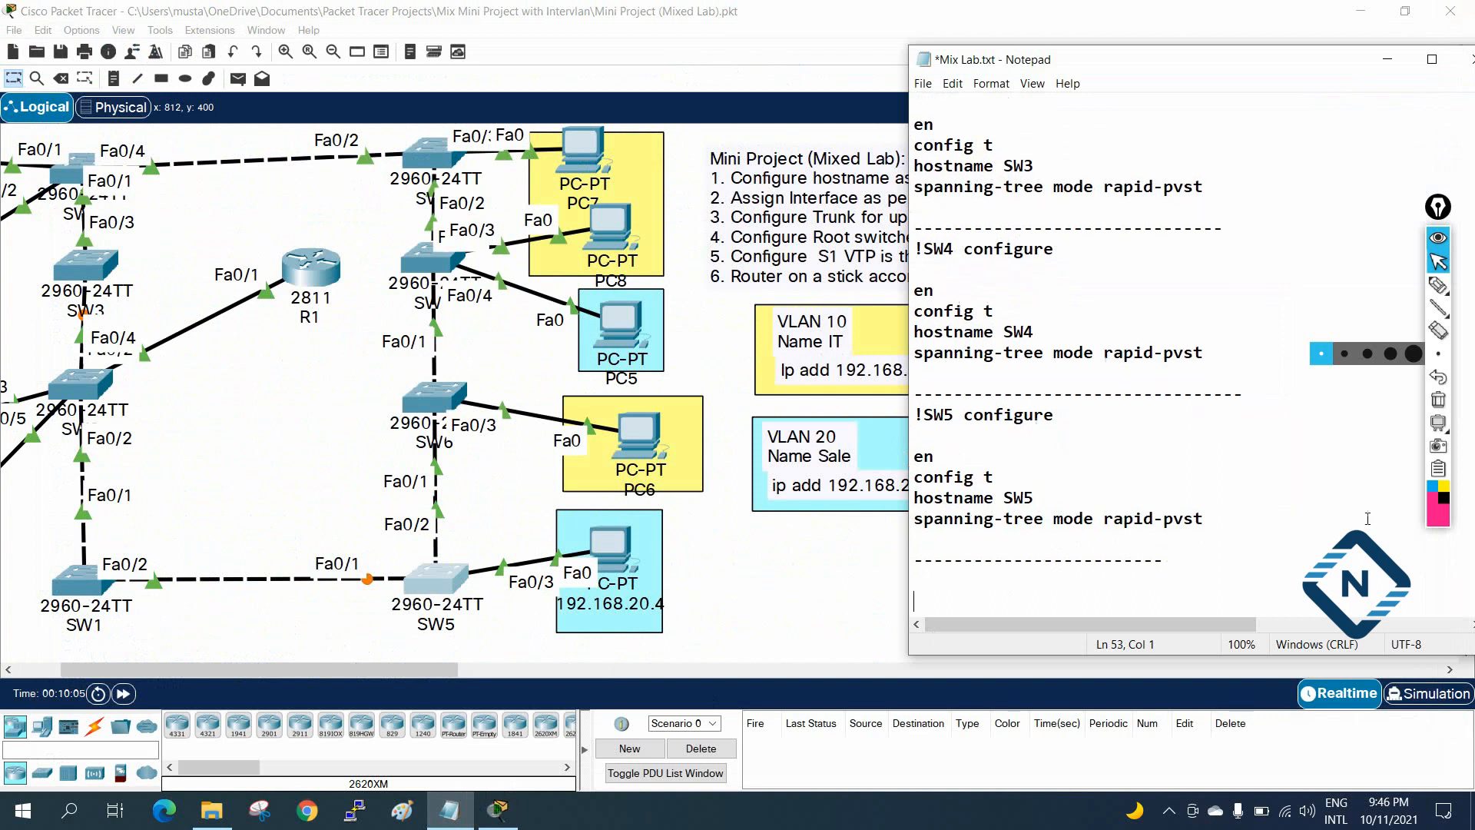
key("ctrl+v")
Change the duplicated block's comment and hostname to SW6, and copy the whole block.
left_click_drag(955, 497, 944, 498)
type("6")
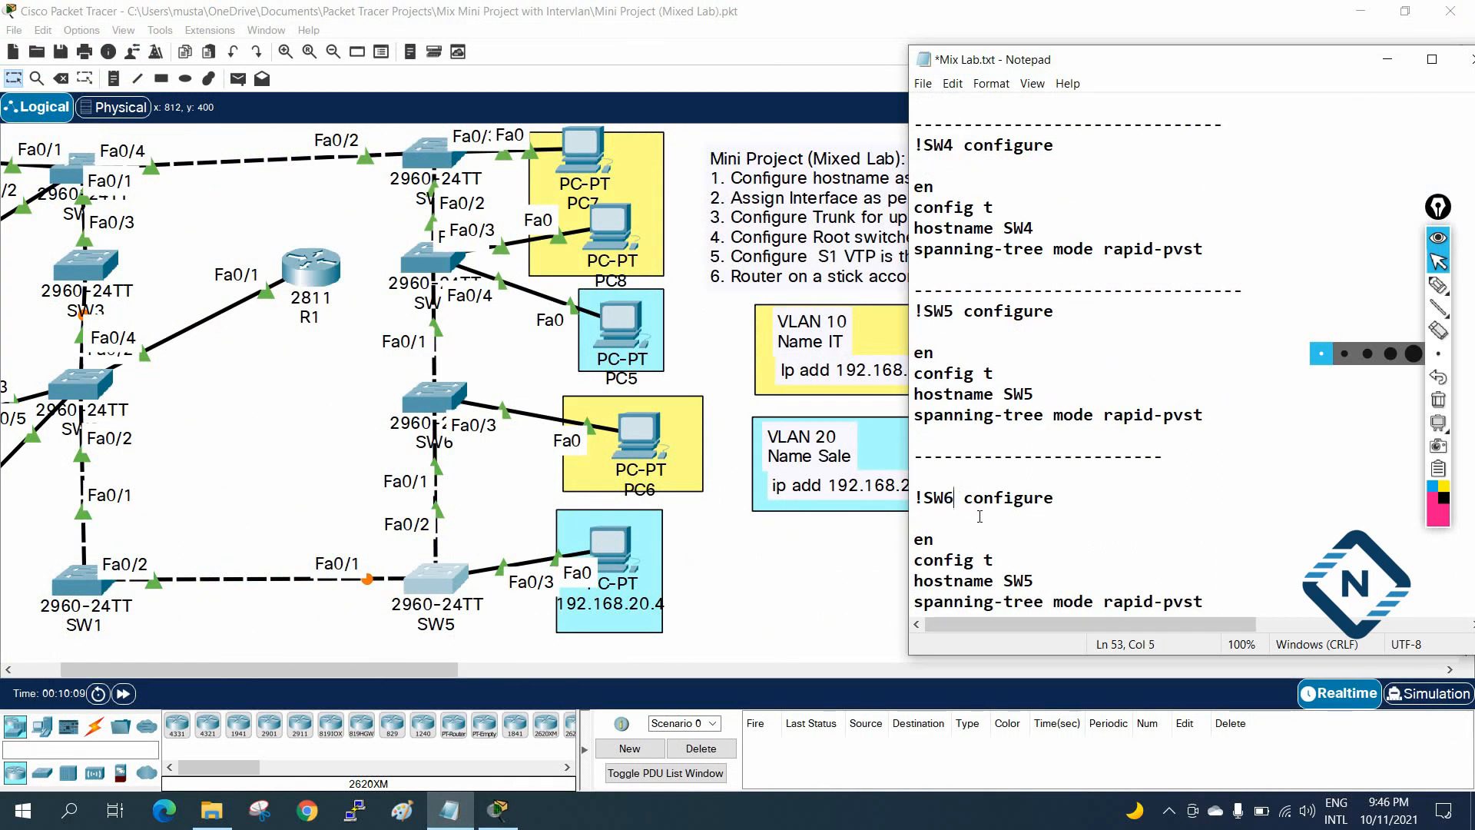
left_click_drag(1037, 582, 1035, 583)
type("6")
left_click_drag(1217, 601, 890, 507)
key("ctrl+c")
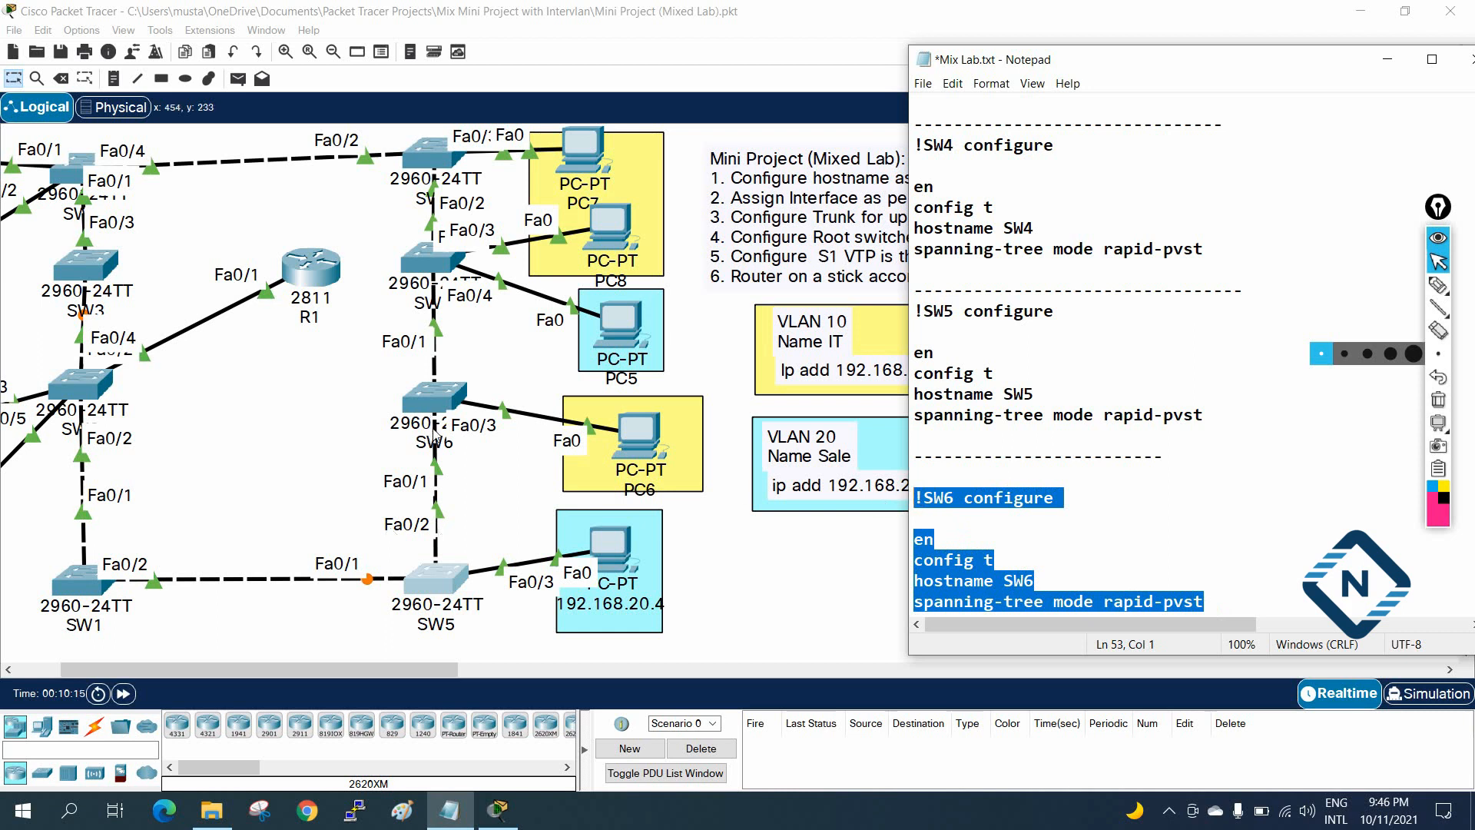
Switch to Packet Tracer, paste the copied block into switch SW6's maximized command line to set its hostname and rapid-pvst mode, and close its window.
left_click(434, 435)
left_click(595, 164)
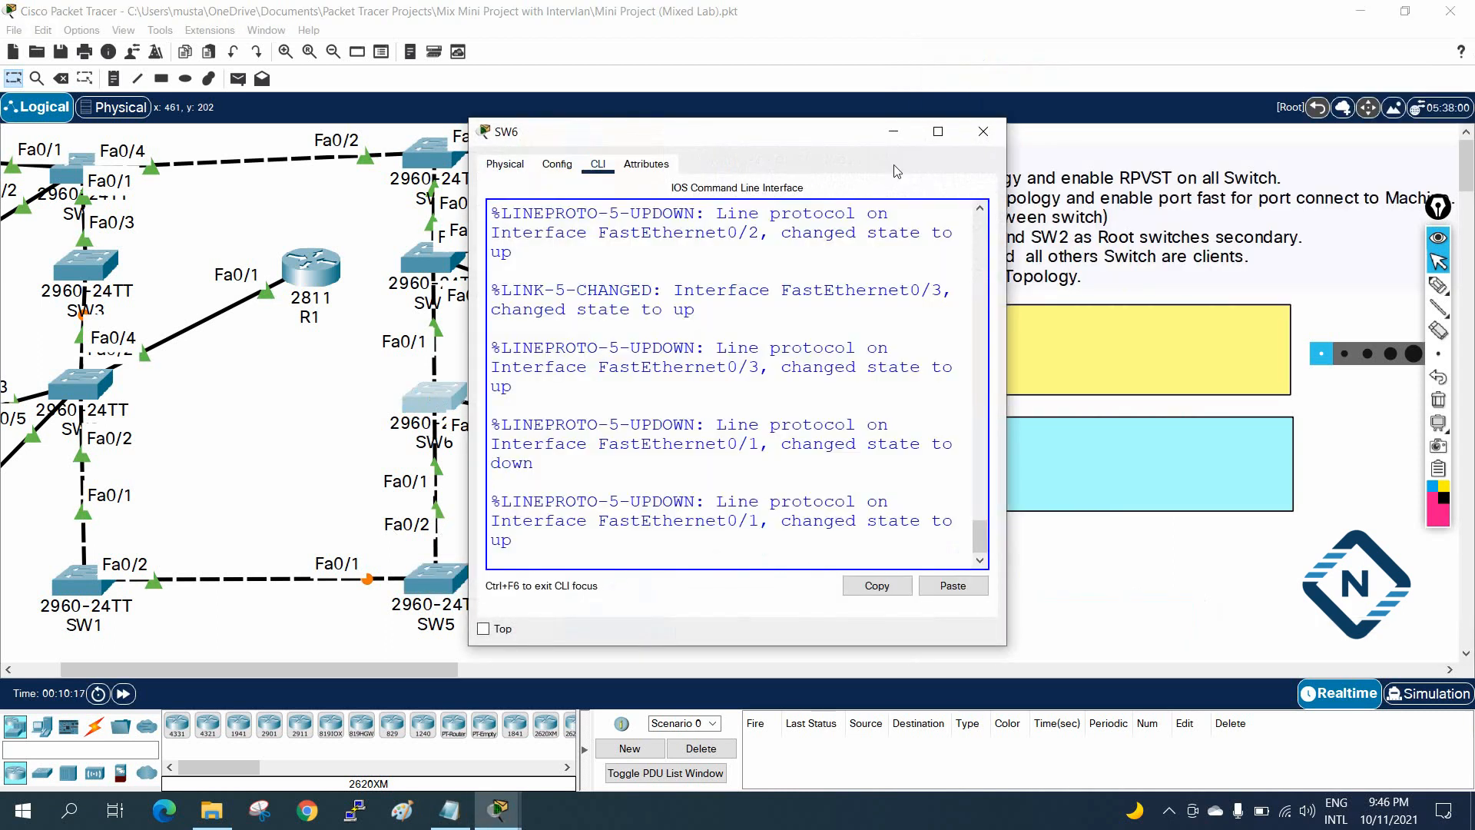
left_click(938, 132)
key("Return")
key("Return")
key("Return")
key("Return")
key("Return")
key("Return")
key("Return")
key("Return")
key("Return")
key("Return")
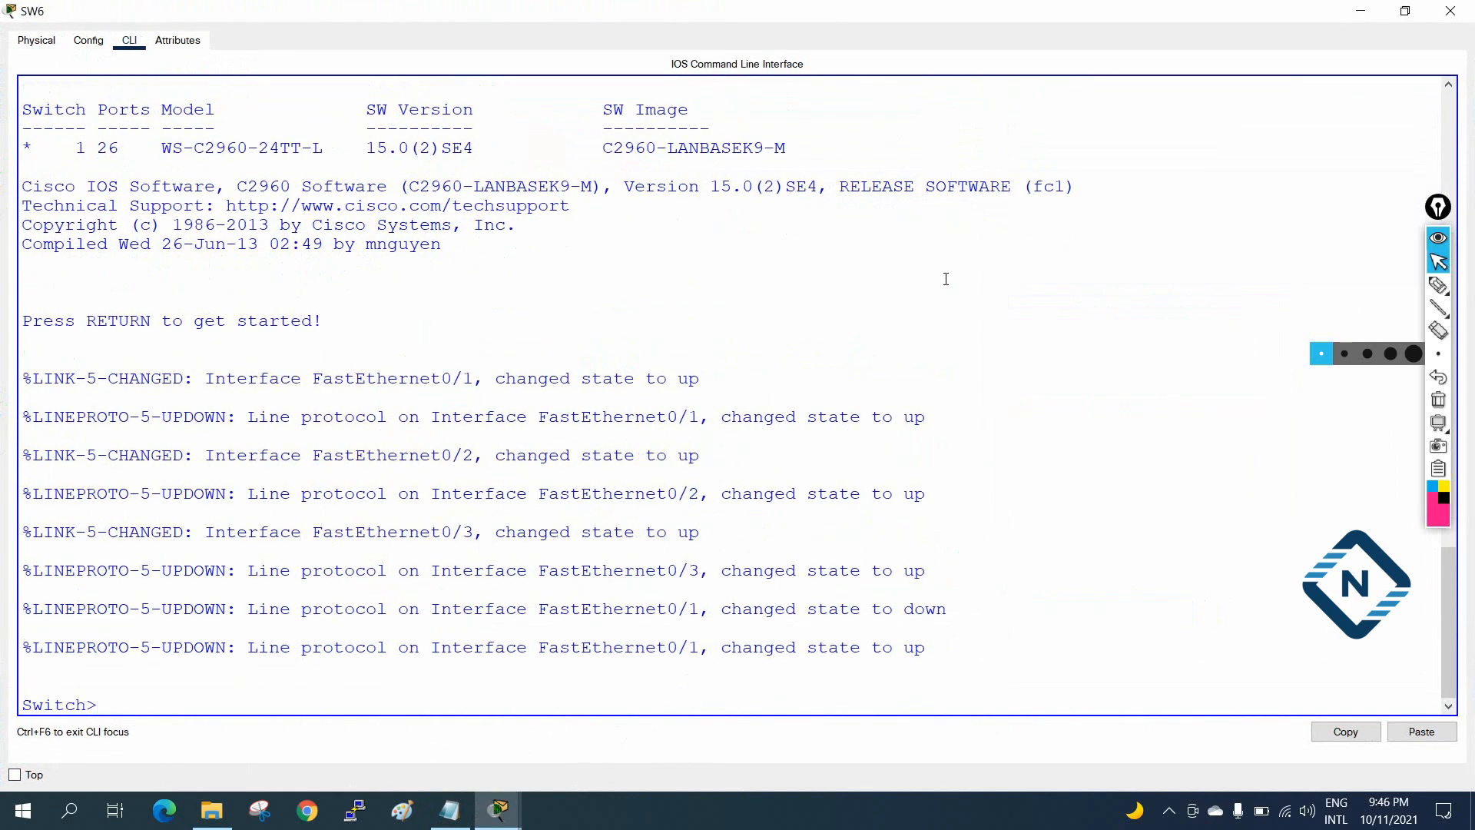
right_click(956, 291)
left_click(970, 316)
key("Return")
key("Return")
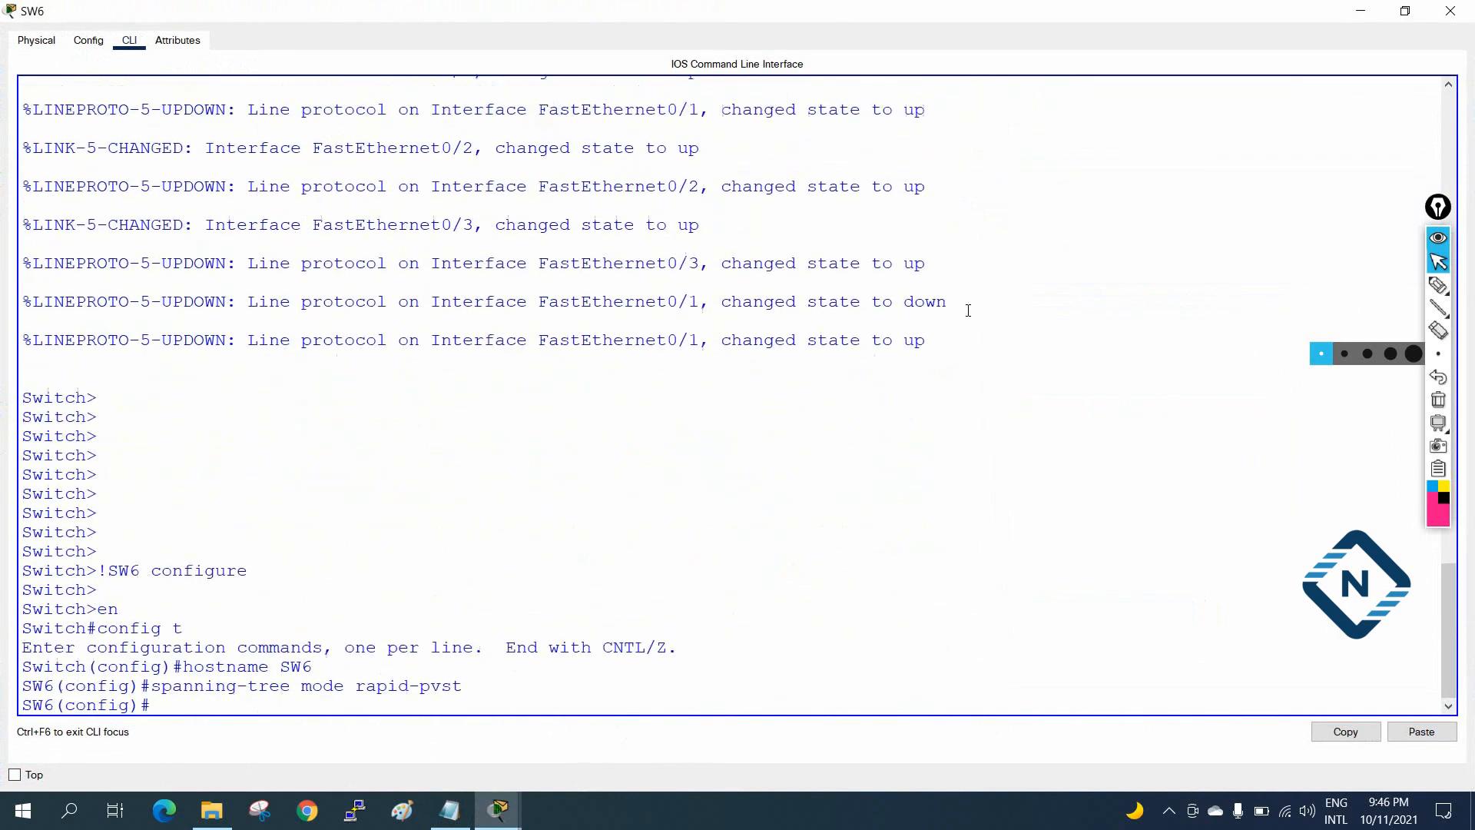
left_click(1451, 11)
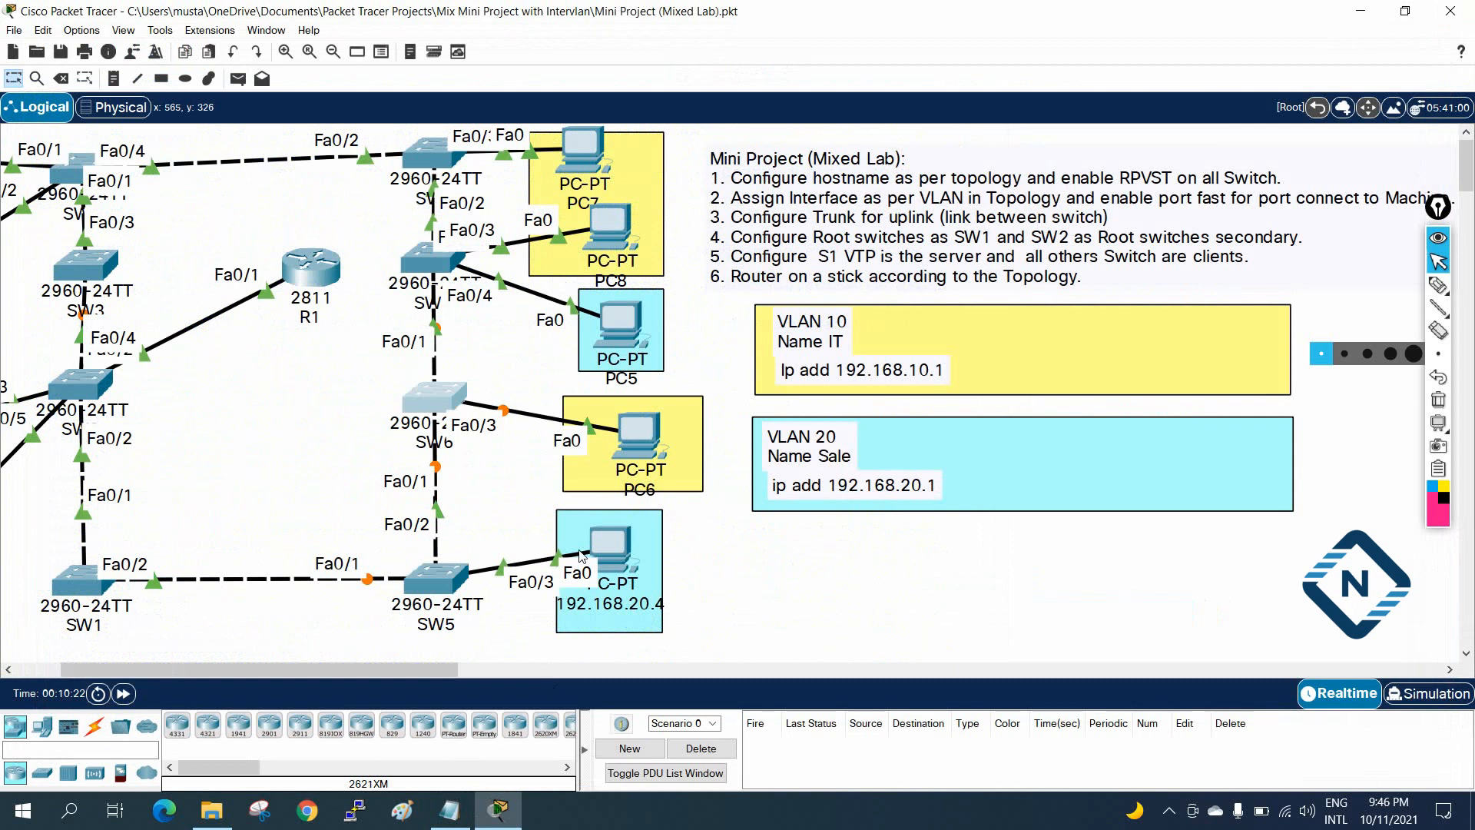
Switch to Mix Lab.txt in Notepad, add a dashed separator below the SW6 block, and paste a duplicate of that block under it.
left_click(449, 809)
left_click(1209, 610)
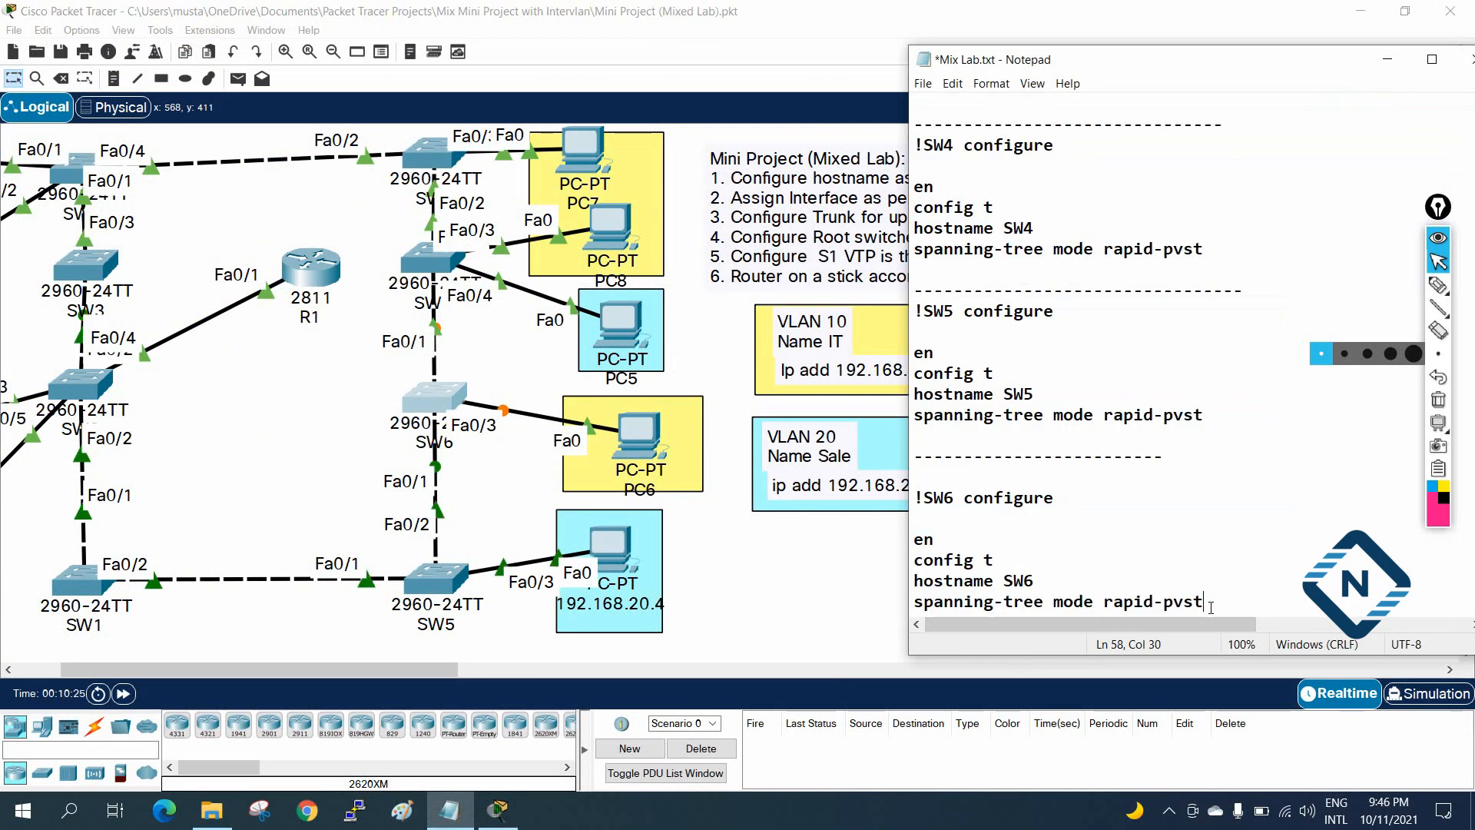
key("Return")
key("Return")
type("--------------------------")
key("Return")
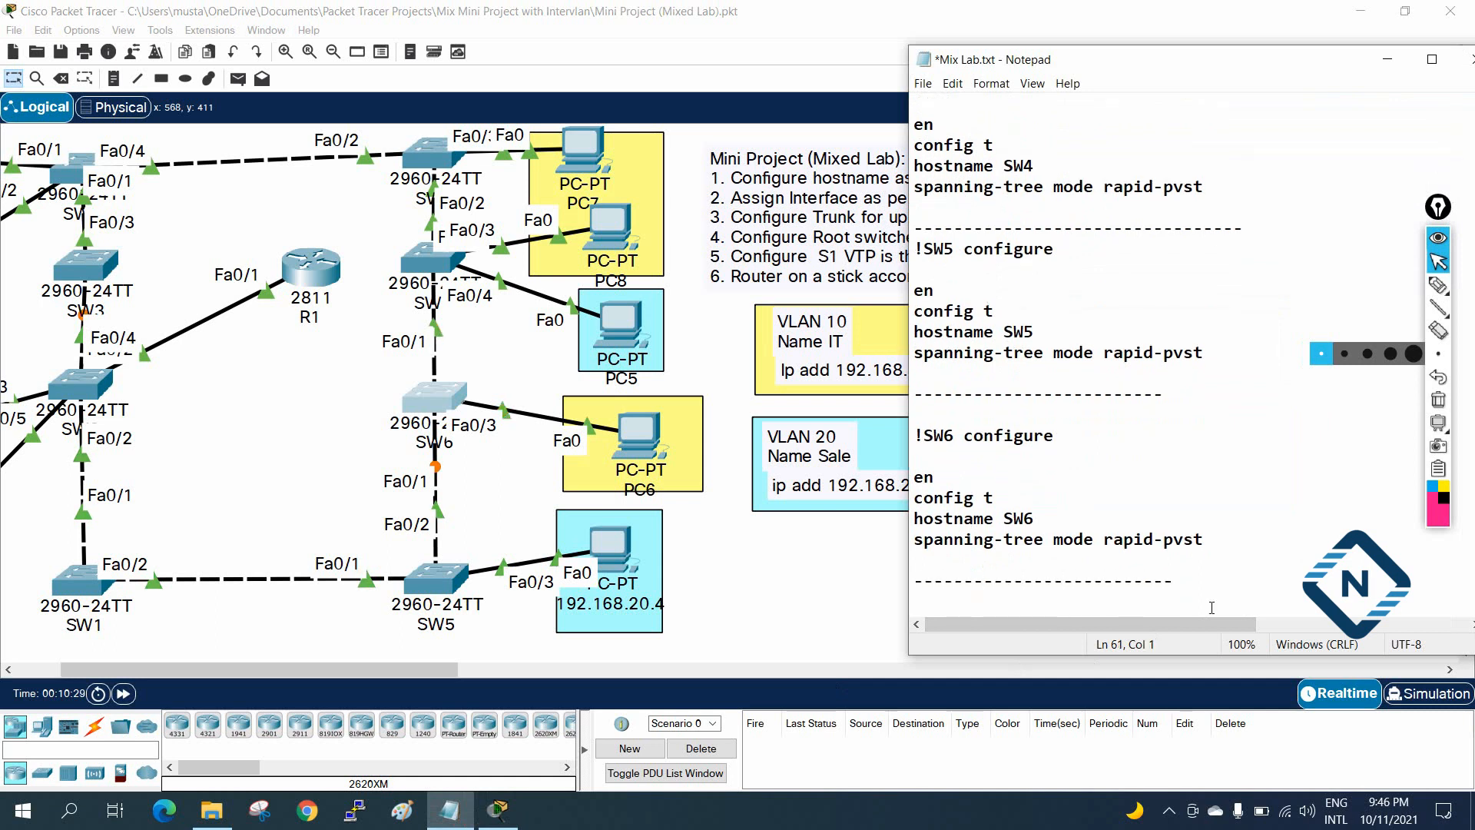
key("ctrl+v")
Change the comment and hostname of the duplicated block to SW7.
left_click_drag(956, 498, 945, 498)
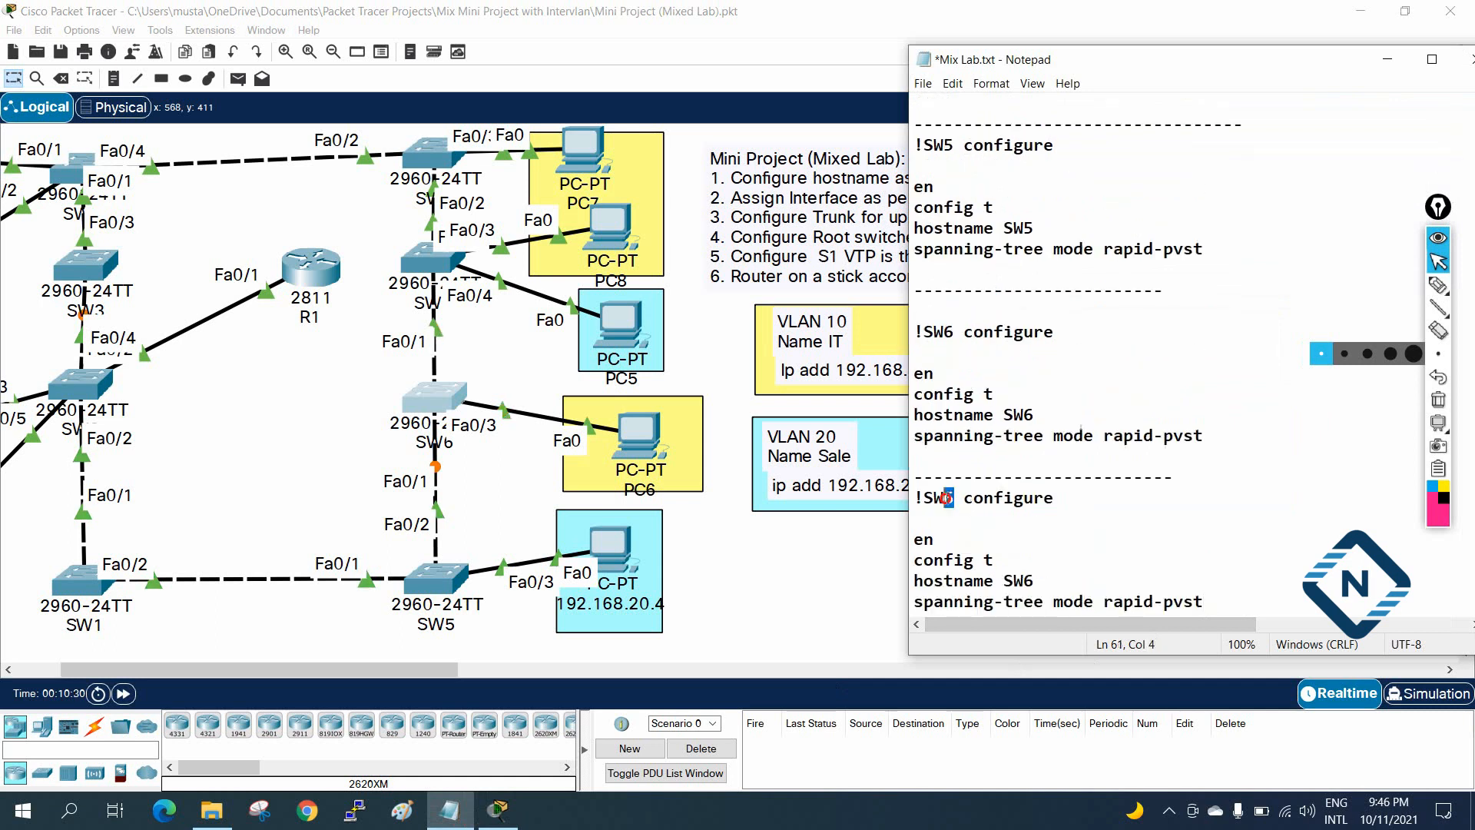
type("7")
left_click_drag(1034, 580, 1021, 580)
type("7")
Add a dashed separator below the SW7 block and copy the whole block.
scroll(1223, 569, "down", 2)
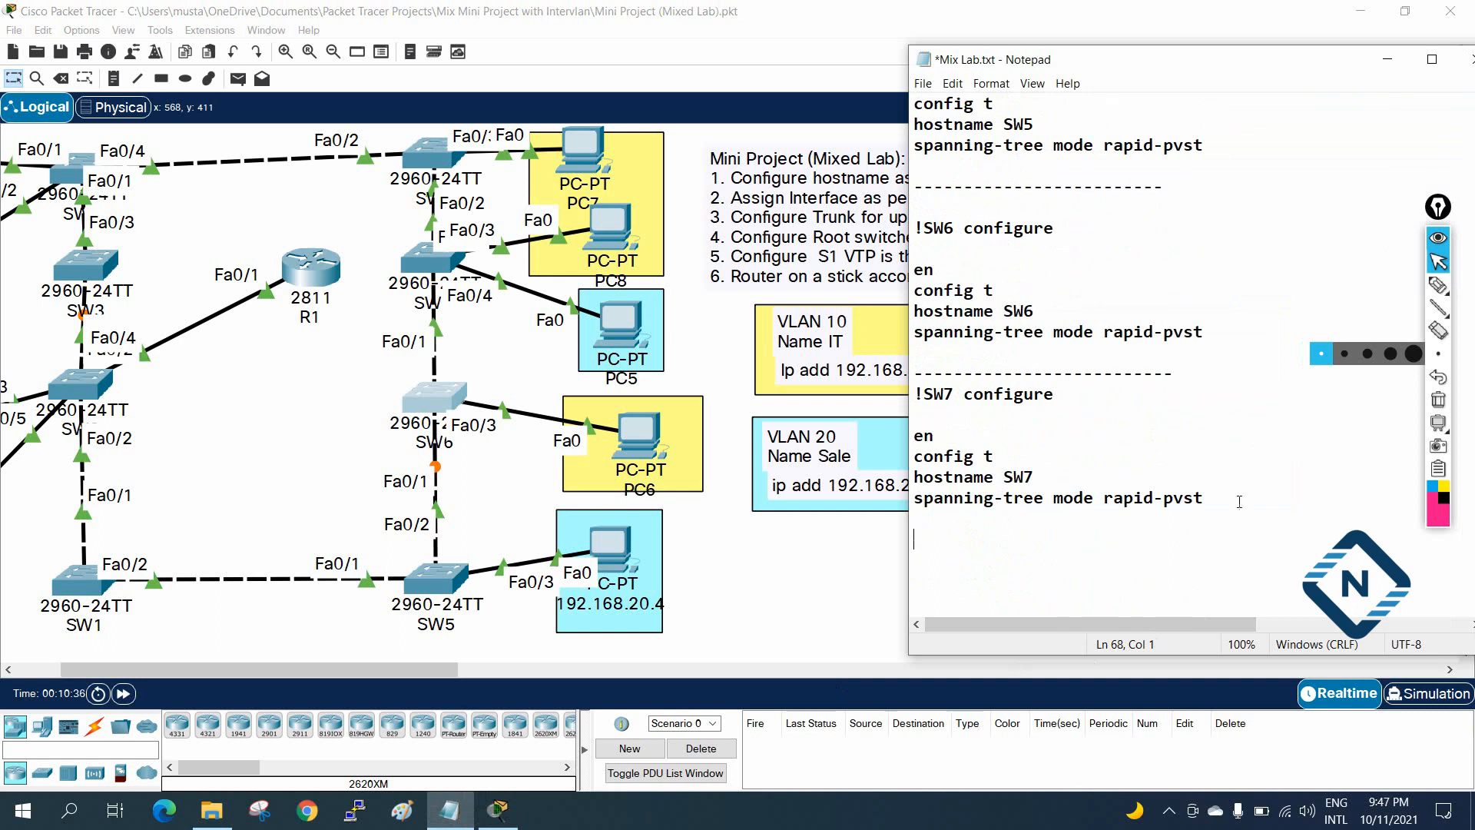
type("---------------------------")
left_click_drag(1203, 498, 870, 401)
key("ctrl+c")
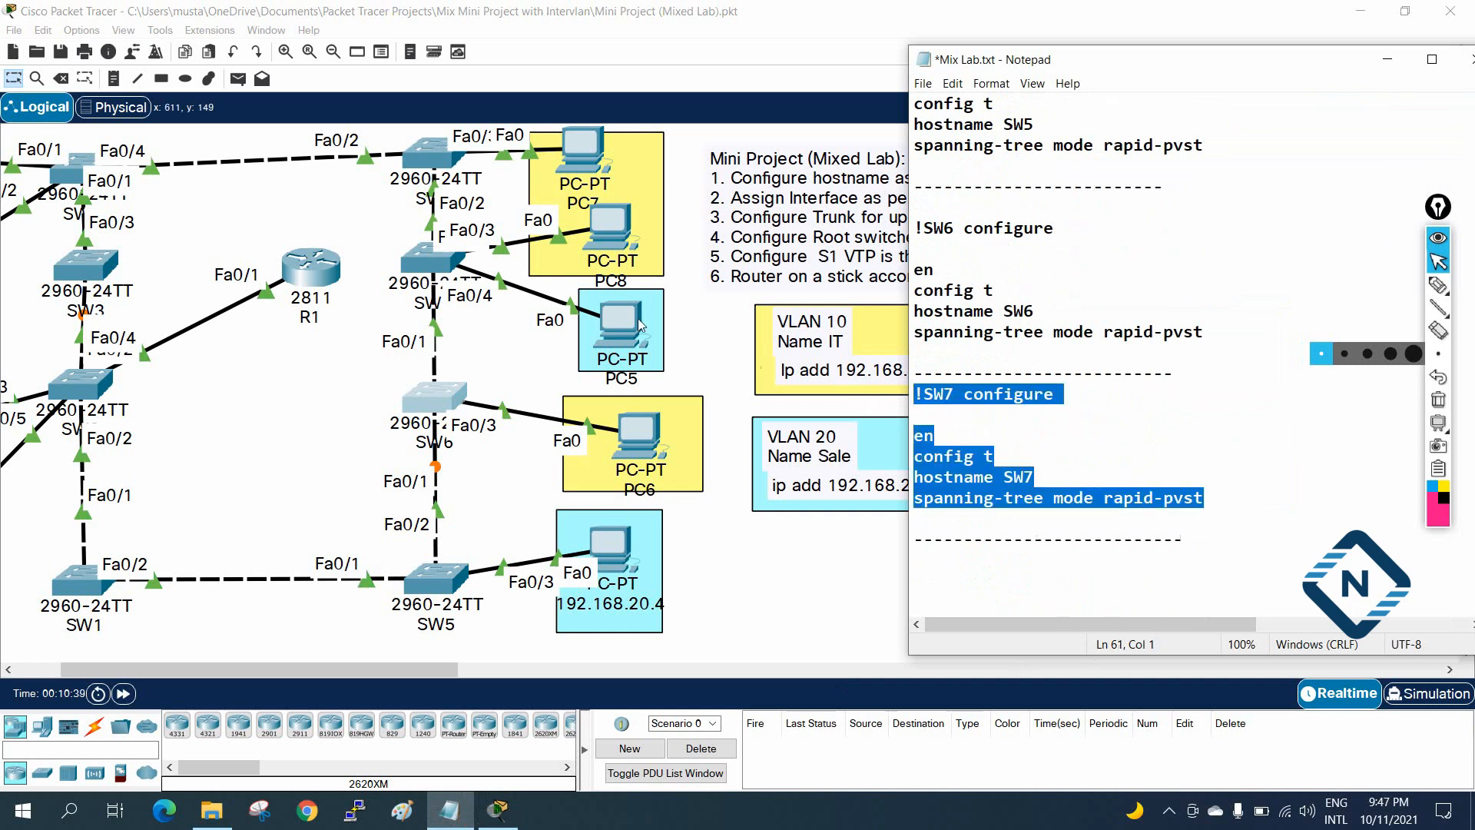
Switch to Packet Tracer, paste the copied block into switch SW7's maximized command line to set its hostname and rapid-pvst mode, and close its window.
left_click(421, 274)
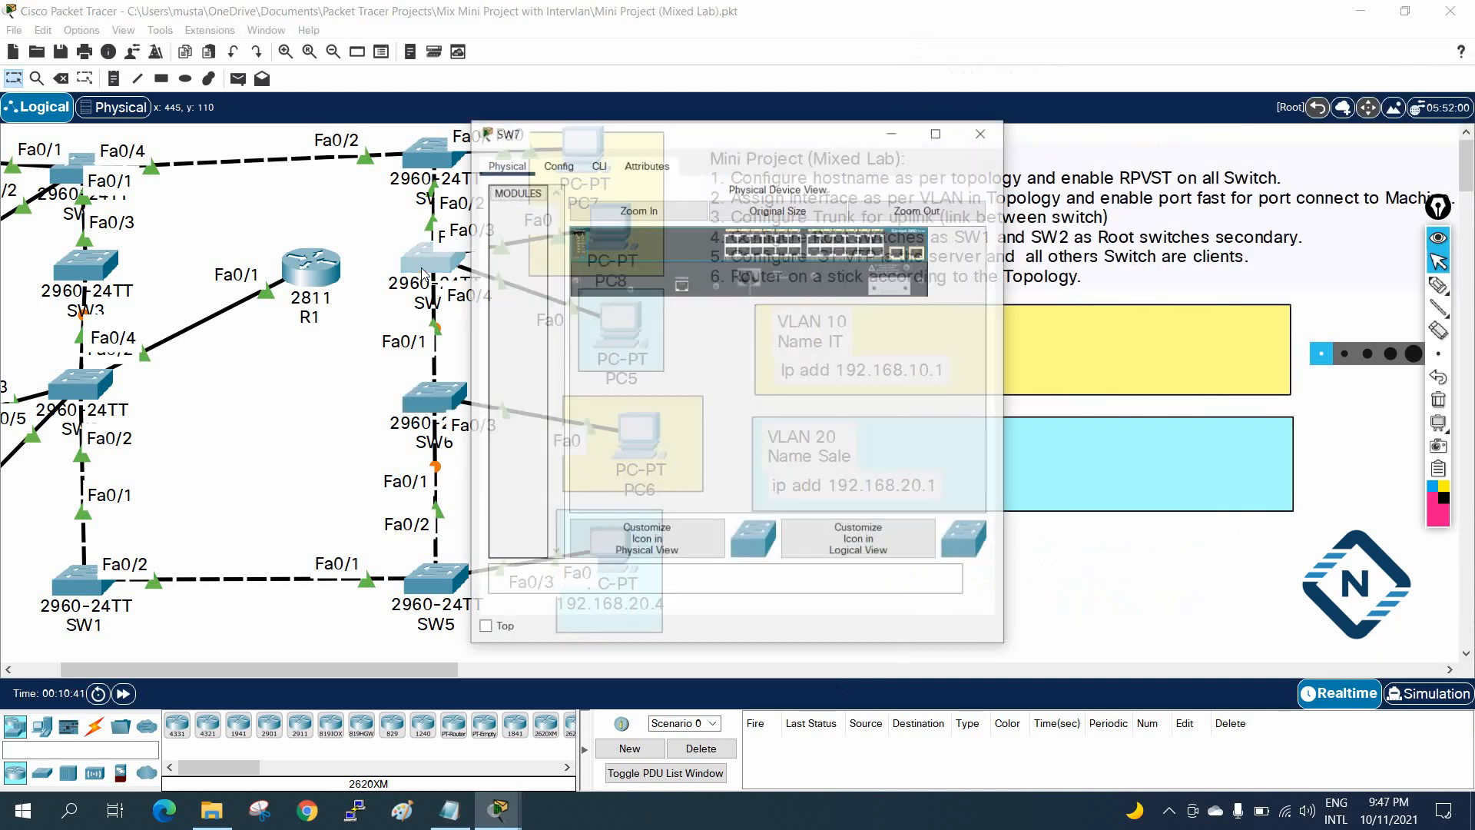
left_click(598, 164)
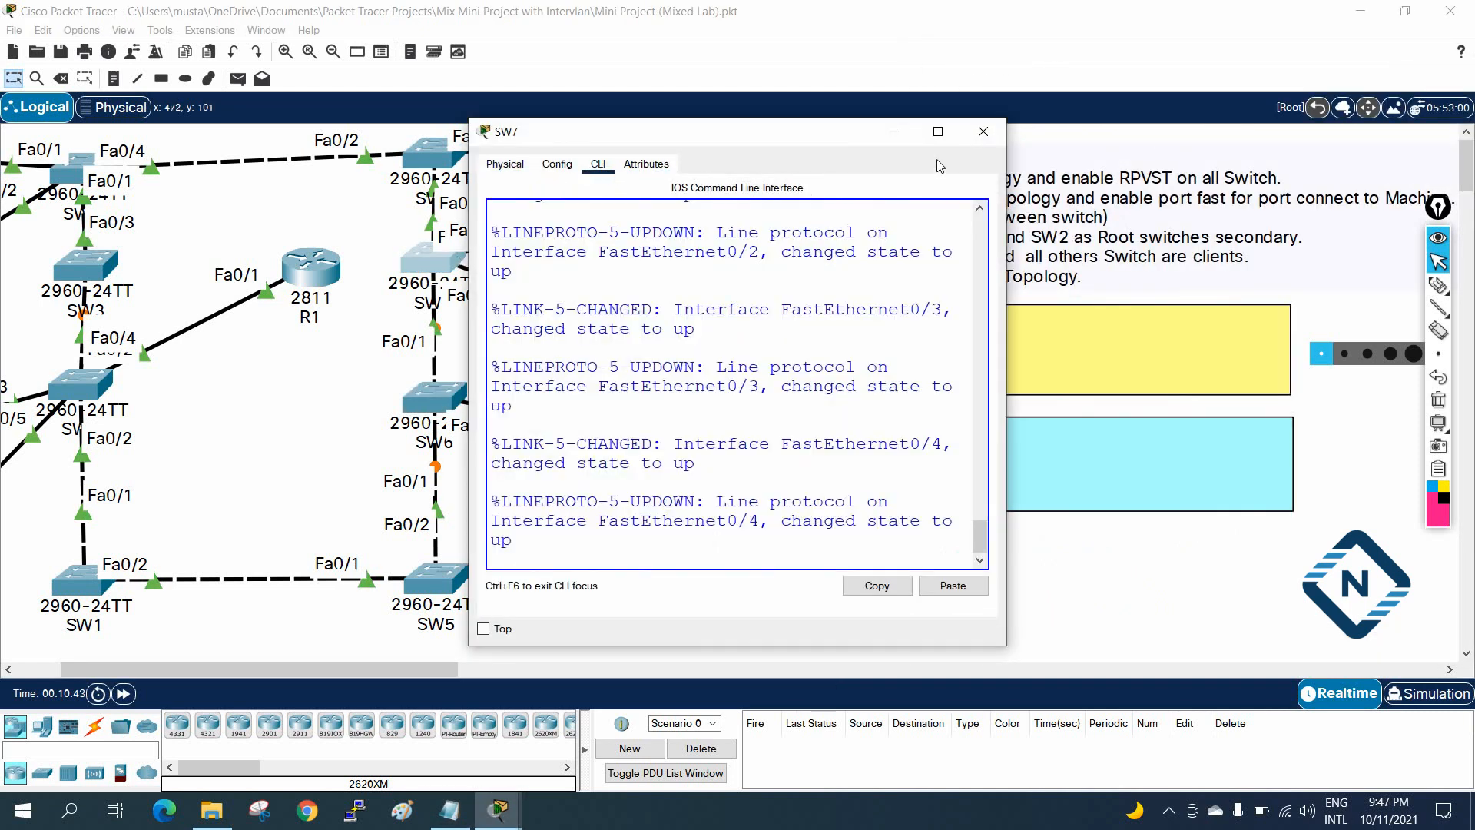
left_click(938, 132)
key("Return")
key("Return")
key("Return")
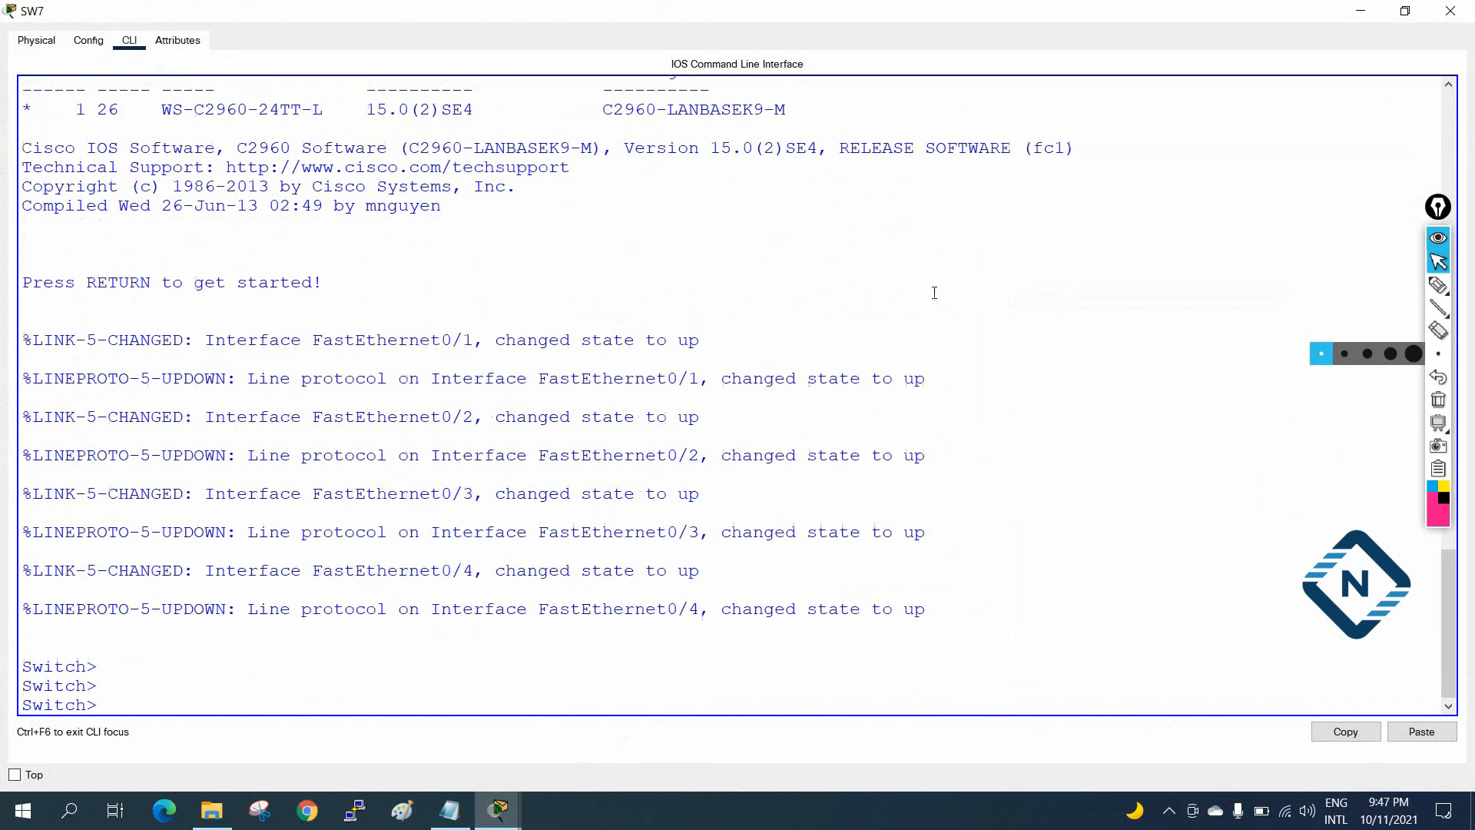
key("Return")
key("Return")
key("Return")
key("Return")
key("Return")
key("Return")
key("Return")
key("Return")
key("Return")
key("Return")
key("Return")
right_click(948, 300)
left_click(962, 319)
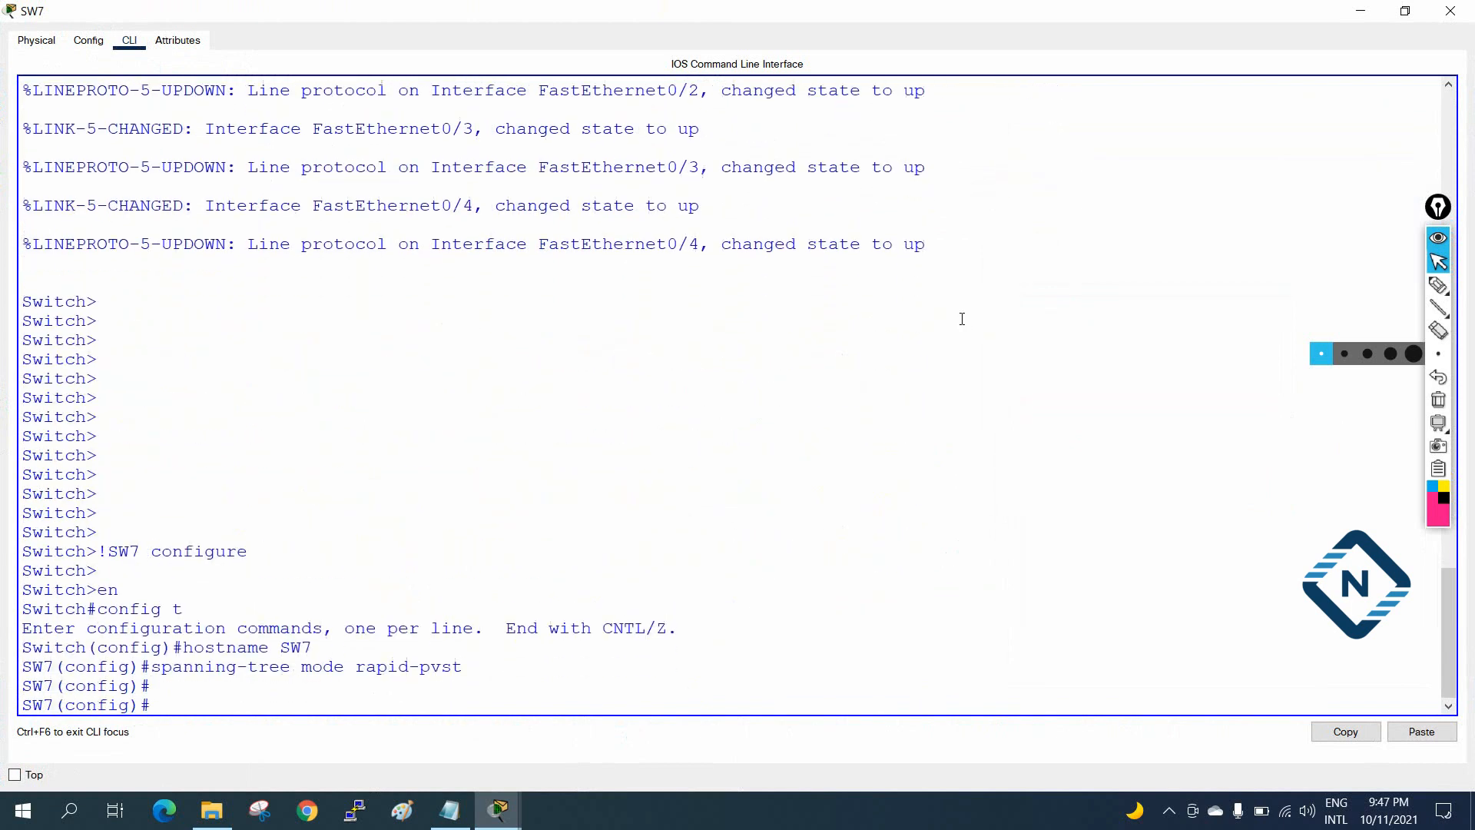
left_click(1450, 11)
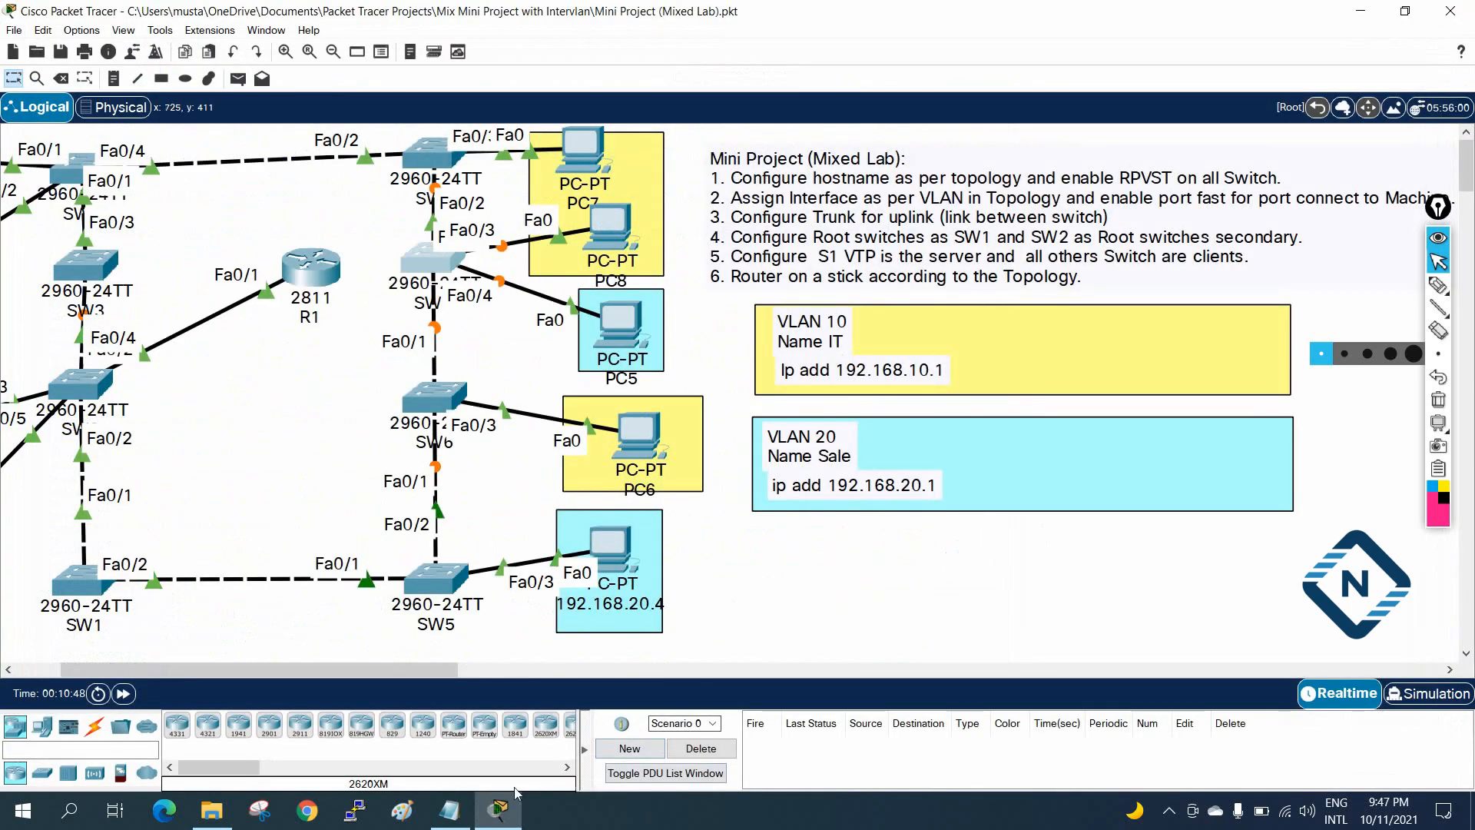
Switch to Mix Lab.txt in Notepad and paste a duplicate of the SW7 block below the last dashed separator.
left_click(449, 809)
scroll(1007, 458, "down", 1)
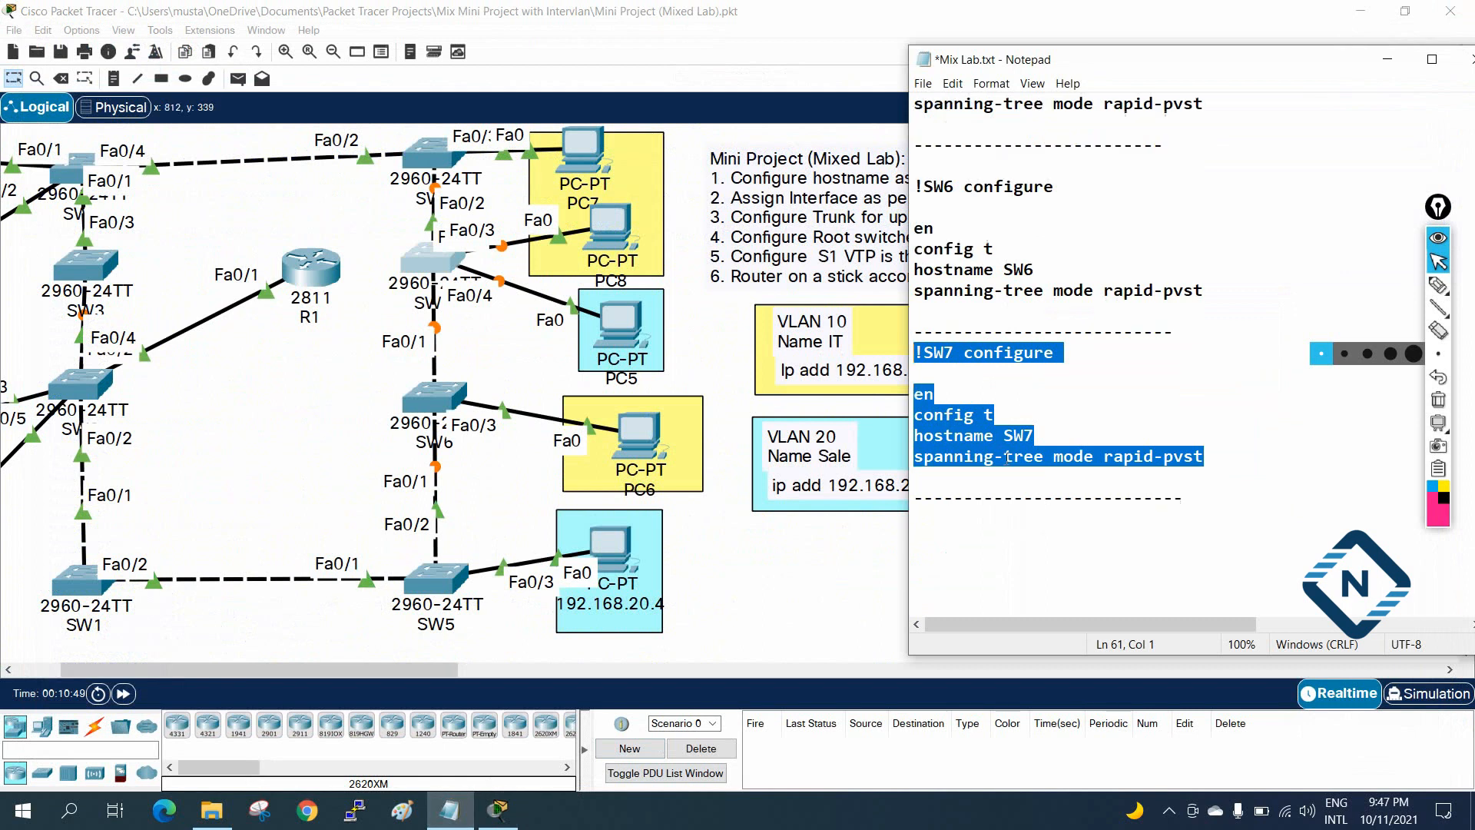
left_click(938, 528)
key("ctrl+v")
Change the duplicated block's comment and hostname to SW8, and copy the whole block.
left_click_drag(955, 498, 945, 497)
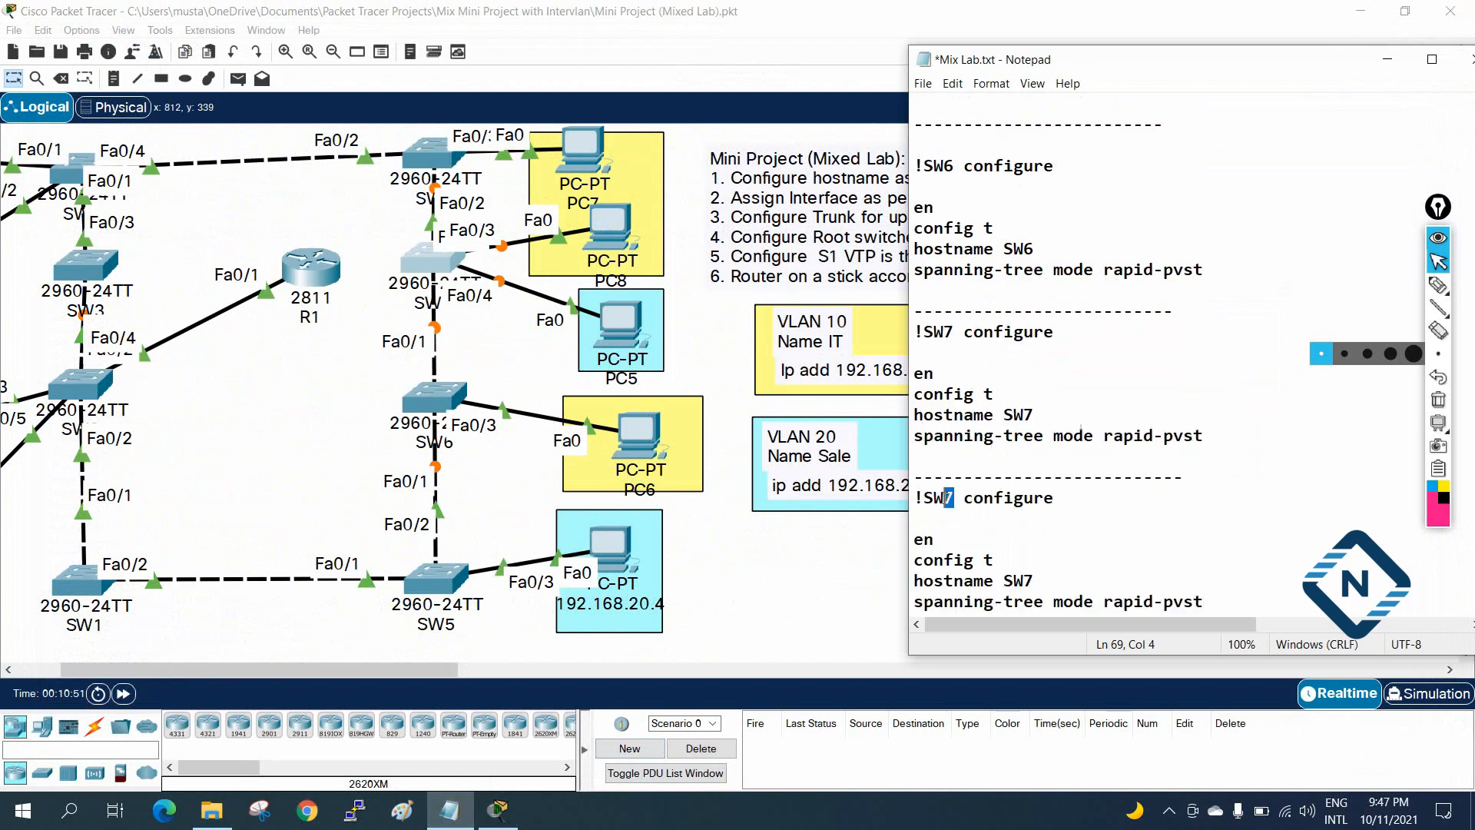
type("8")
left_click_drag(1038, 581, 1027, 582)
type("8")
left_click_drag(1227, 602, 887, 500)
key("ctrl+c")
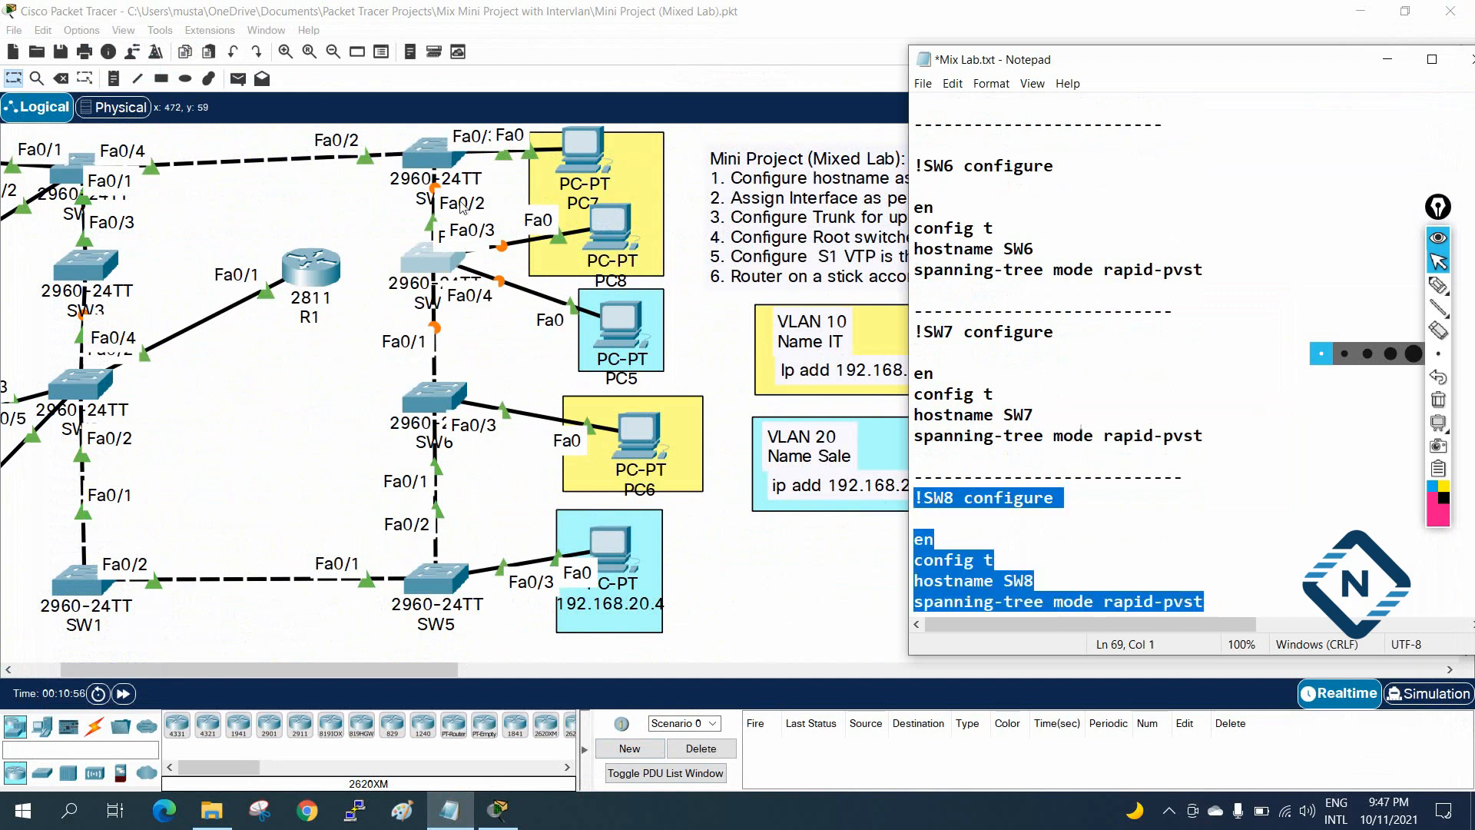
Switch to Packet Tracer, open switch SW8's command line maximized, and paste the copied block to set its hostname and rapid-pvst mode.
left_click(430, 150)
left_click(431, 150)
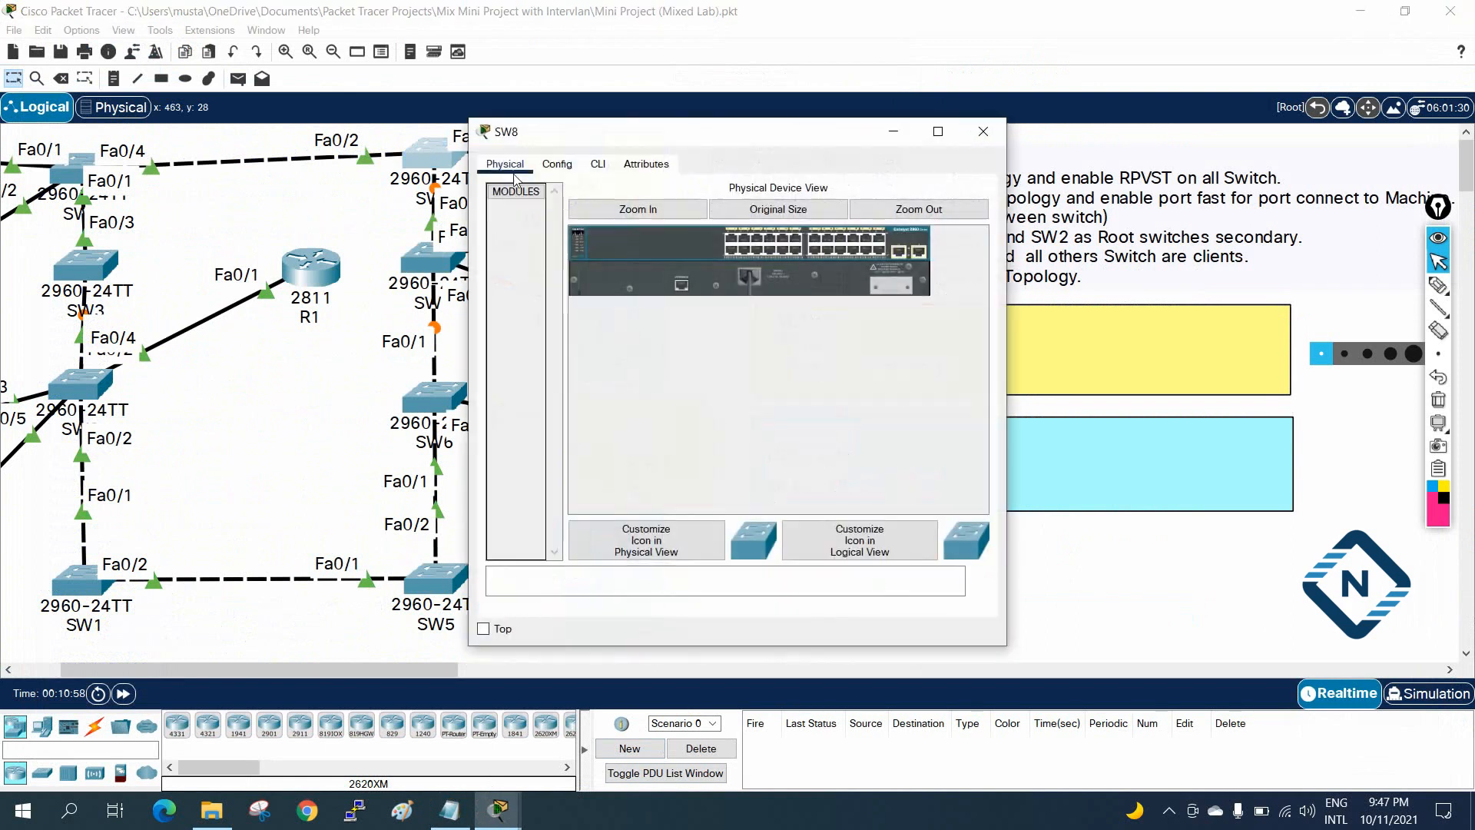
left_click(598, 163)
left_click(937, 135)
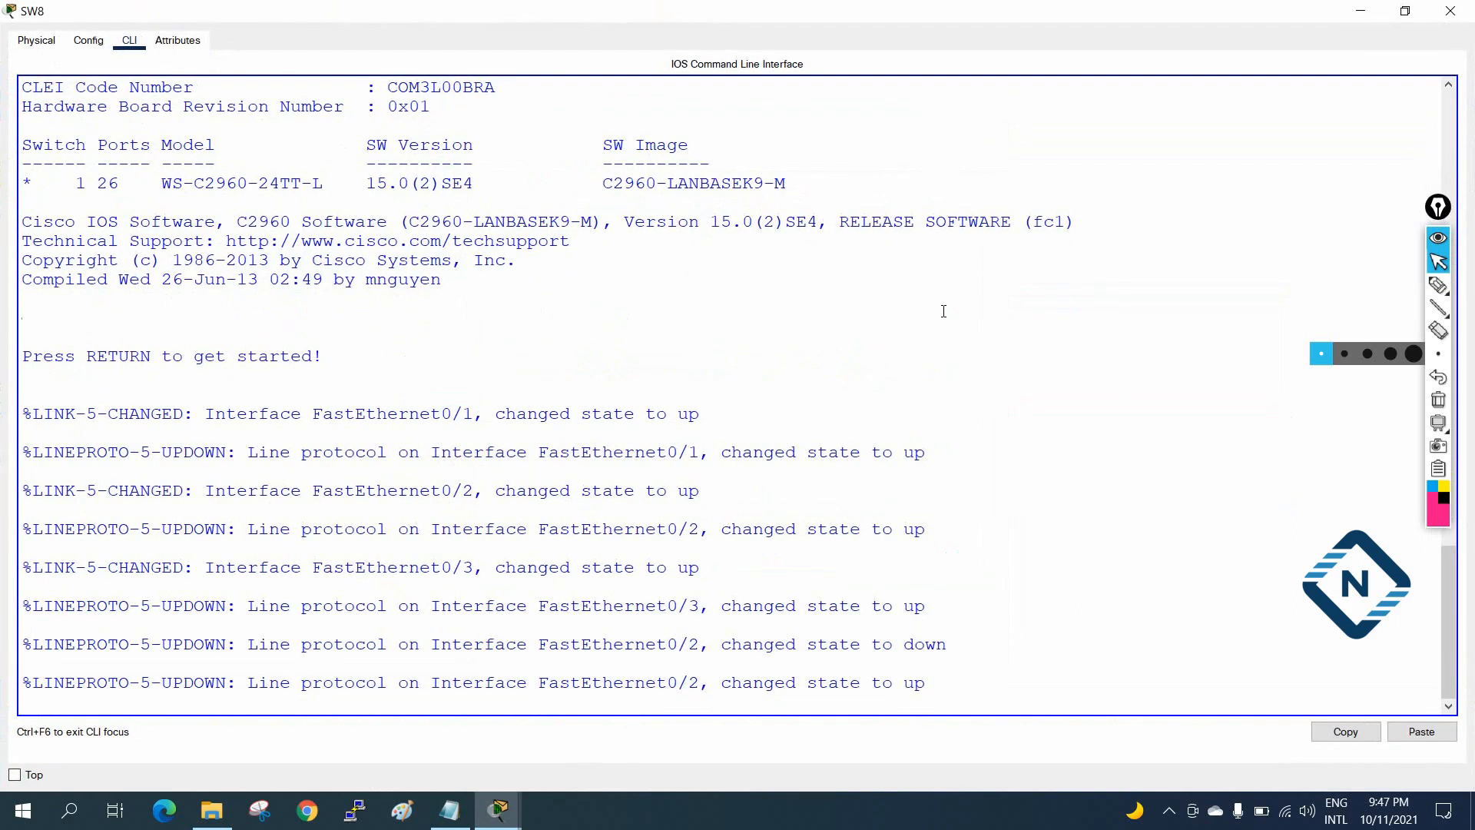
key("Return")
key("Return")
key("Return")
key("Return")
key("Return")
key("Return")
key("Return")
key("Return")
key("Return")
key("Return")
key("Return")
key("Return")
key("Return")
key("Return")
key("Return")
key("Return")
key("Return")
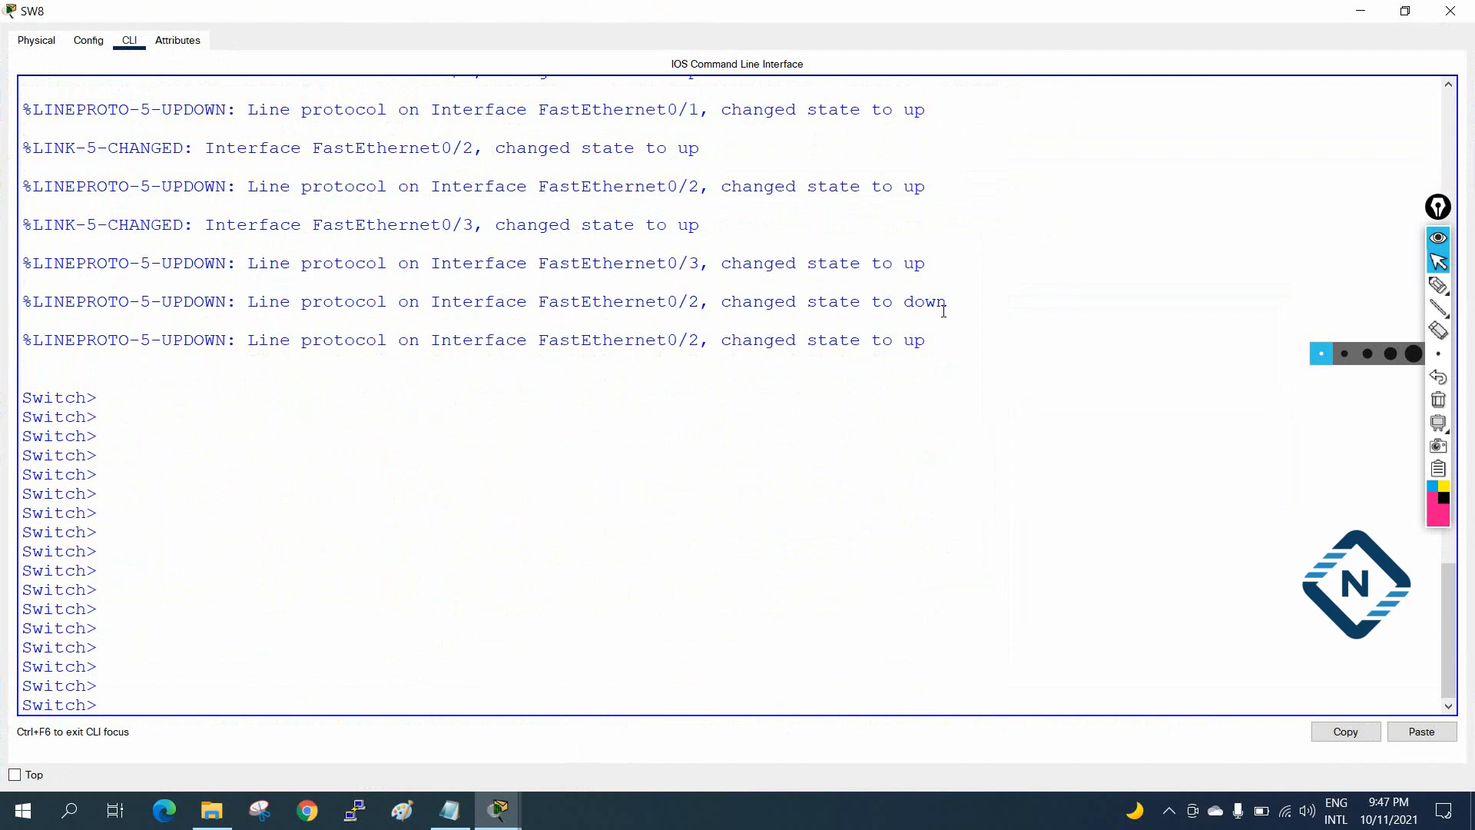
right_click(818, 354)
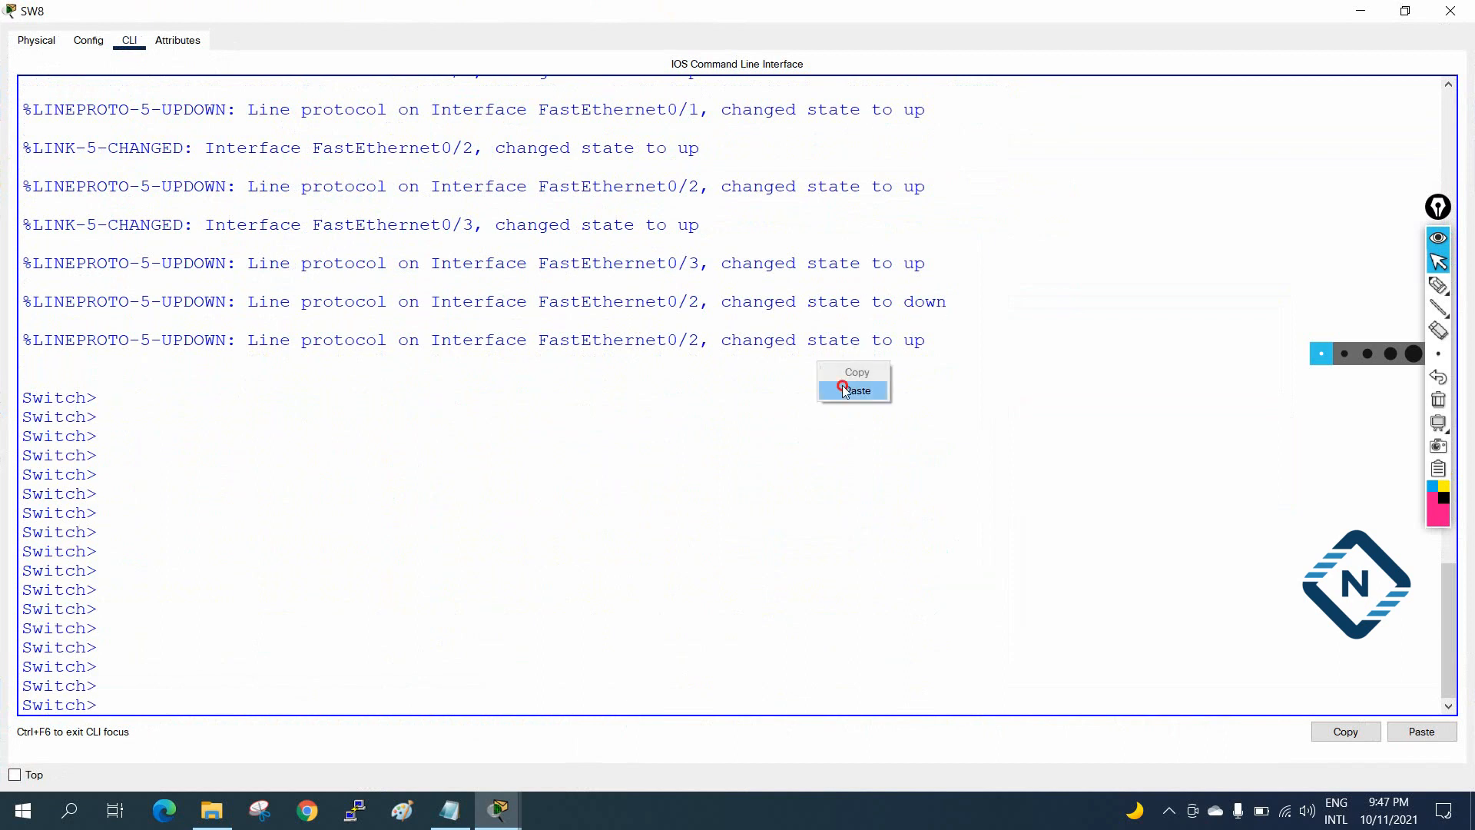
left_click(843, 385)
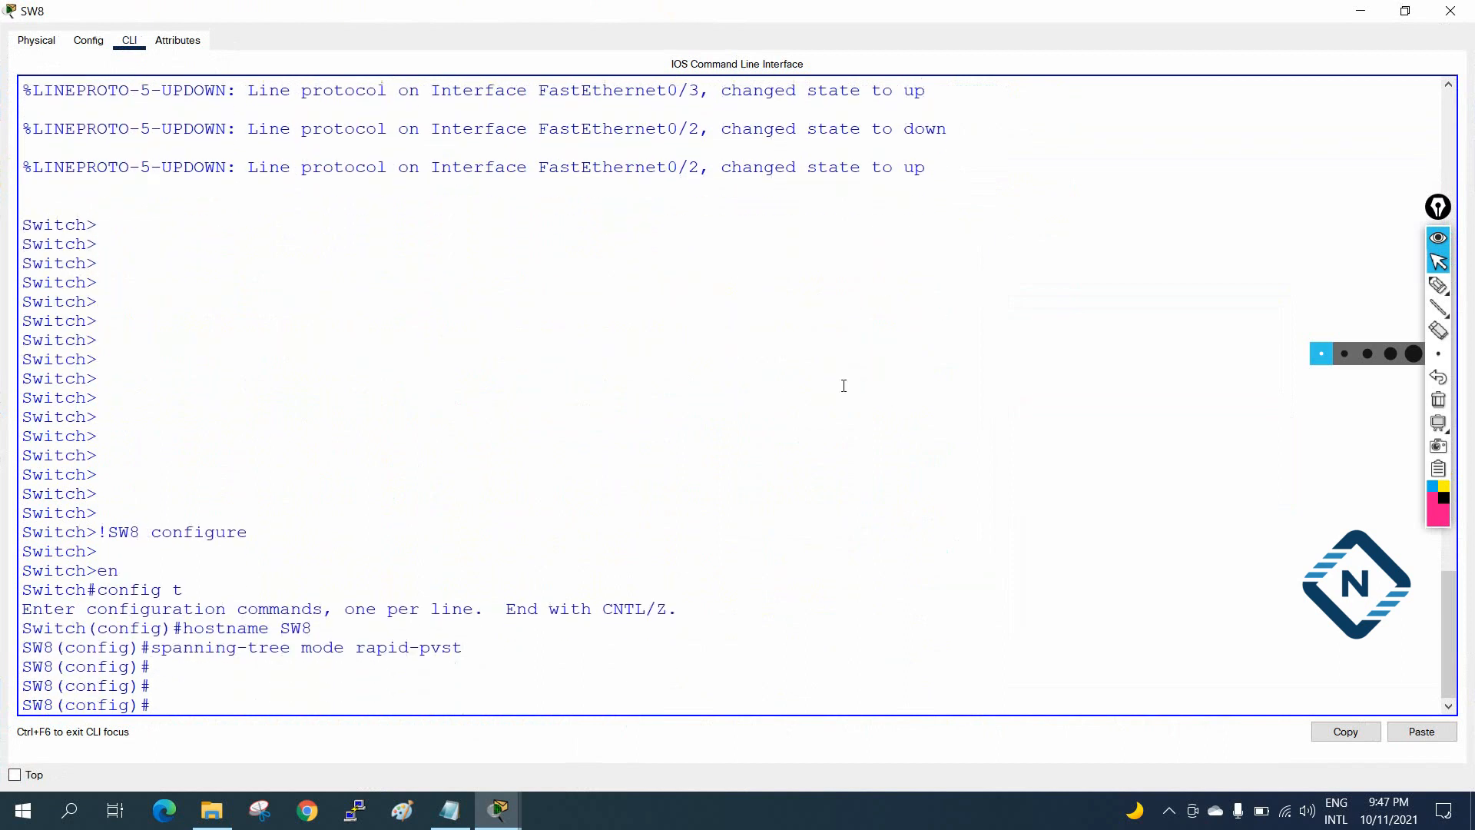
Close switch SW8's window, switch to Mix Lab.txt in Notepad, and enlarge its window around the task list at the start of the file.
left_click(1450, 11)
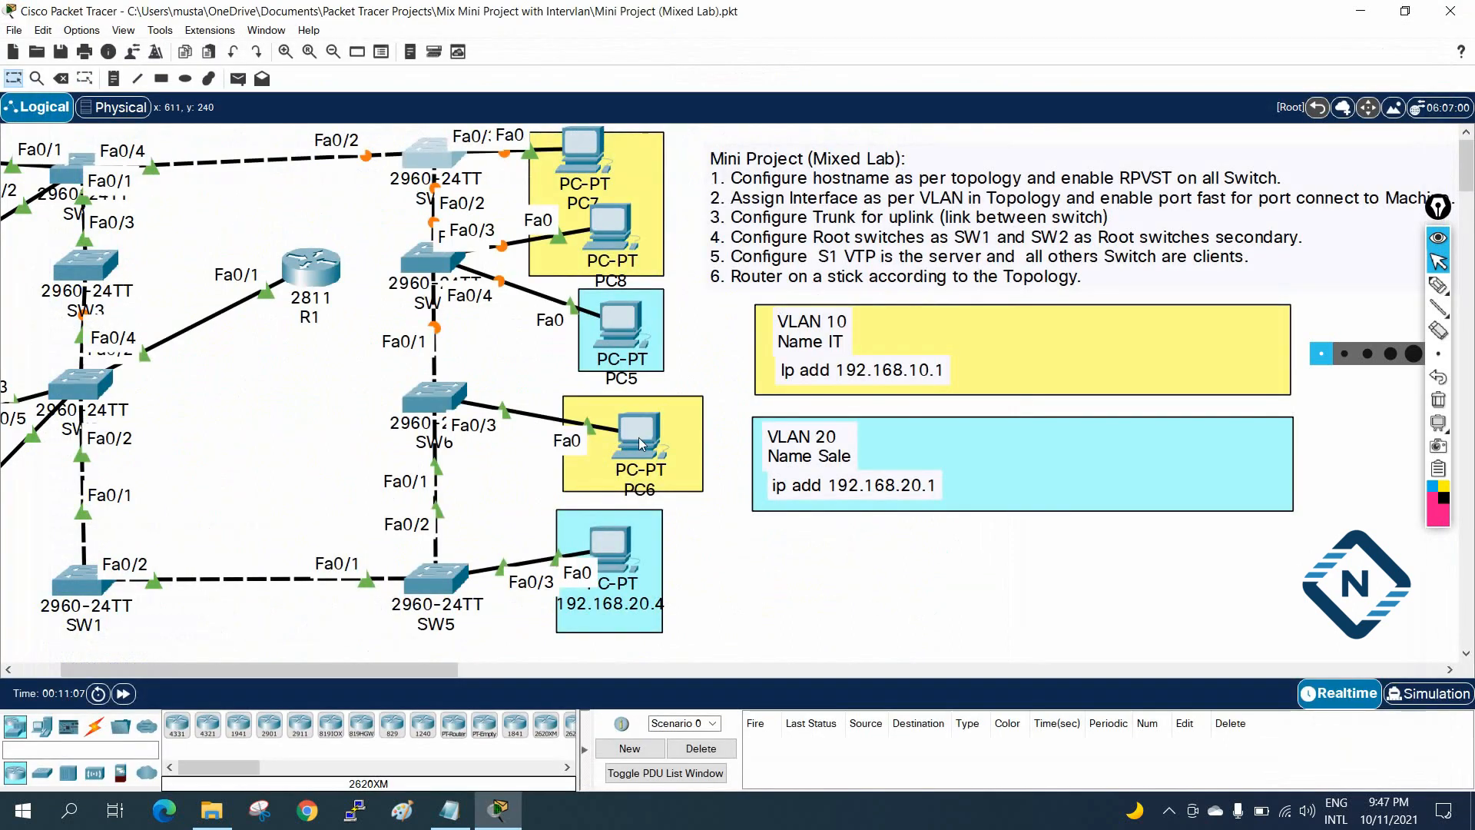
left_click(449, 808)
scroll(921, 307, "up", 2)
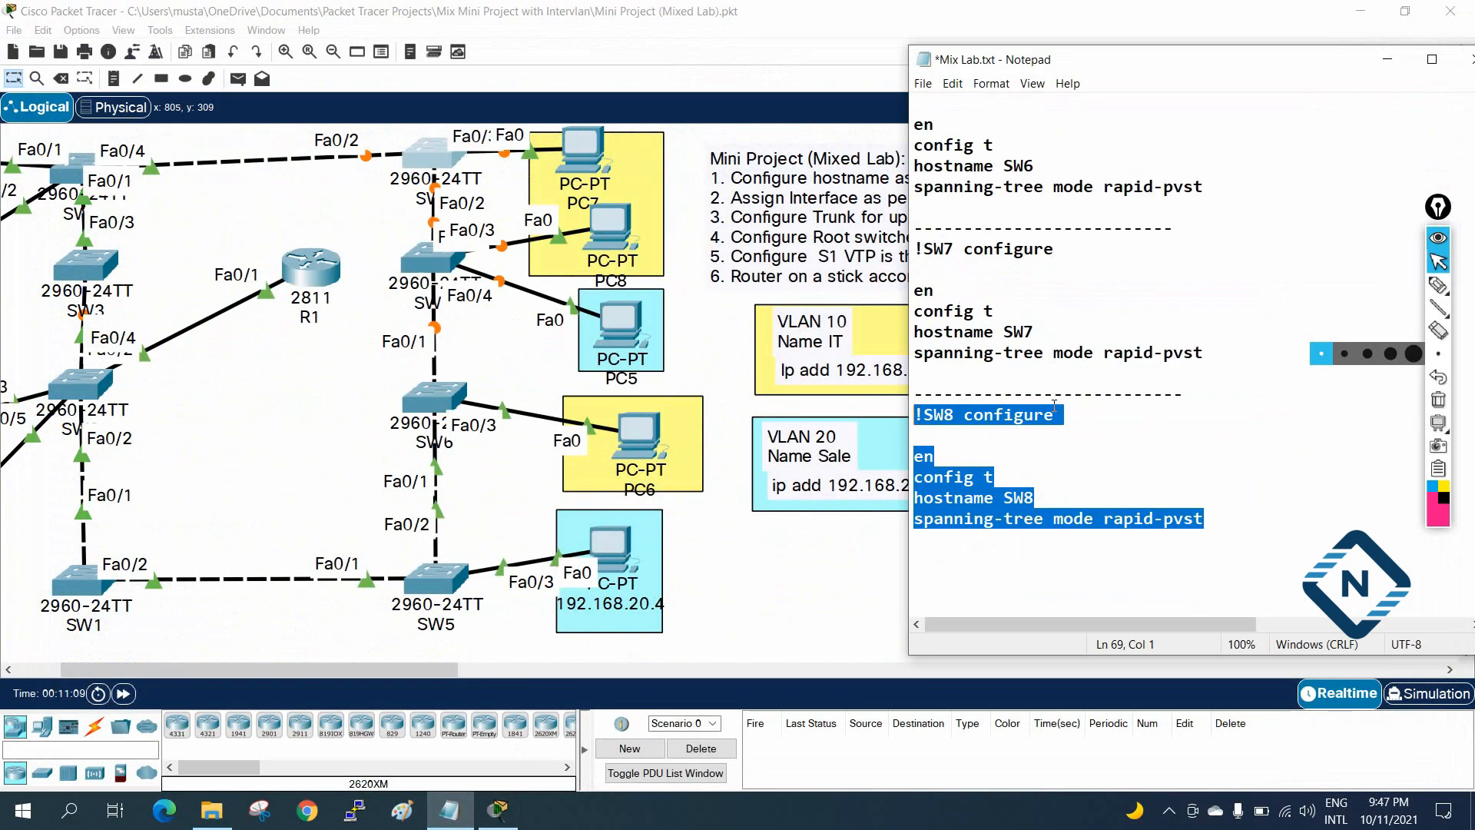
scroll(1111, 354, "up", 12)
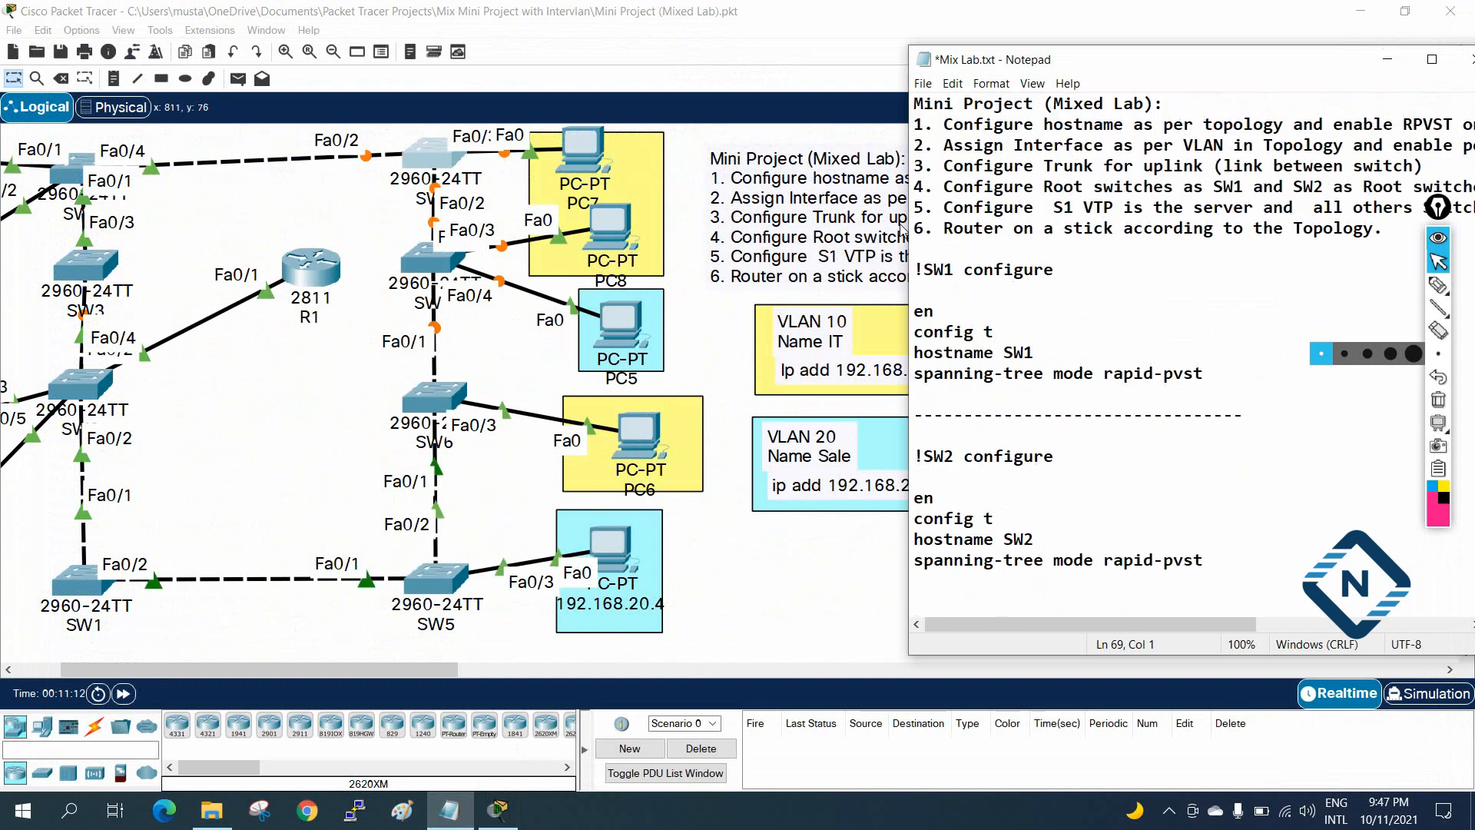
left_click_drag(909, 228, 602, 228)
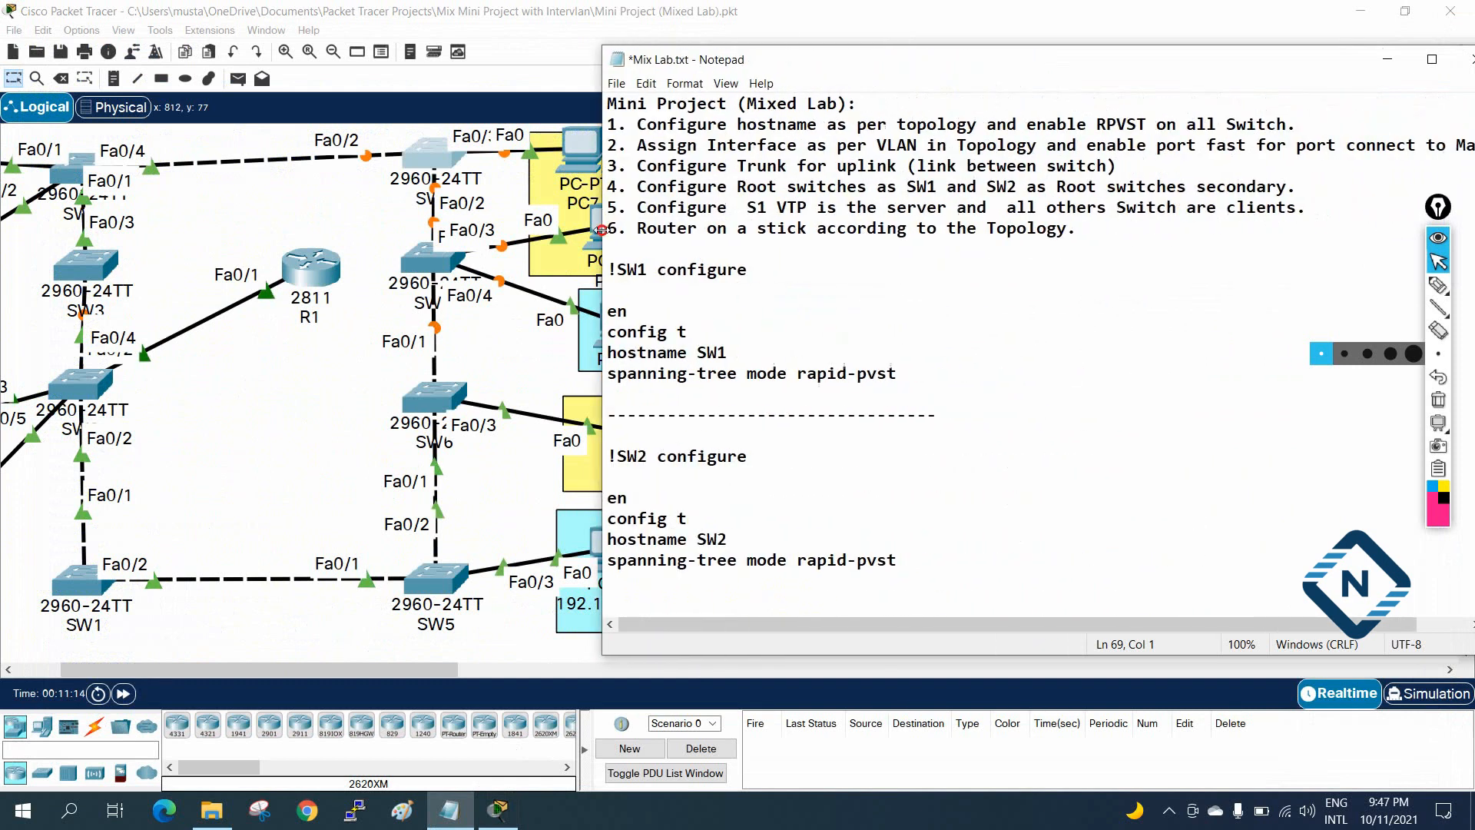
left_click_drag(889, 63, 755, 63)
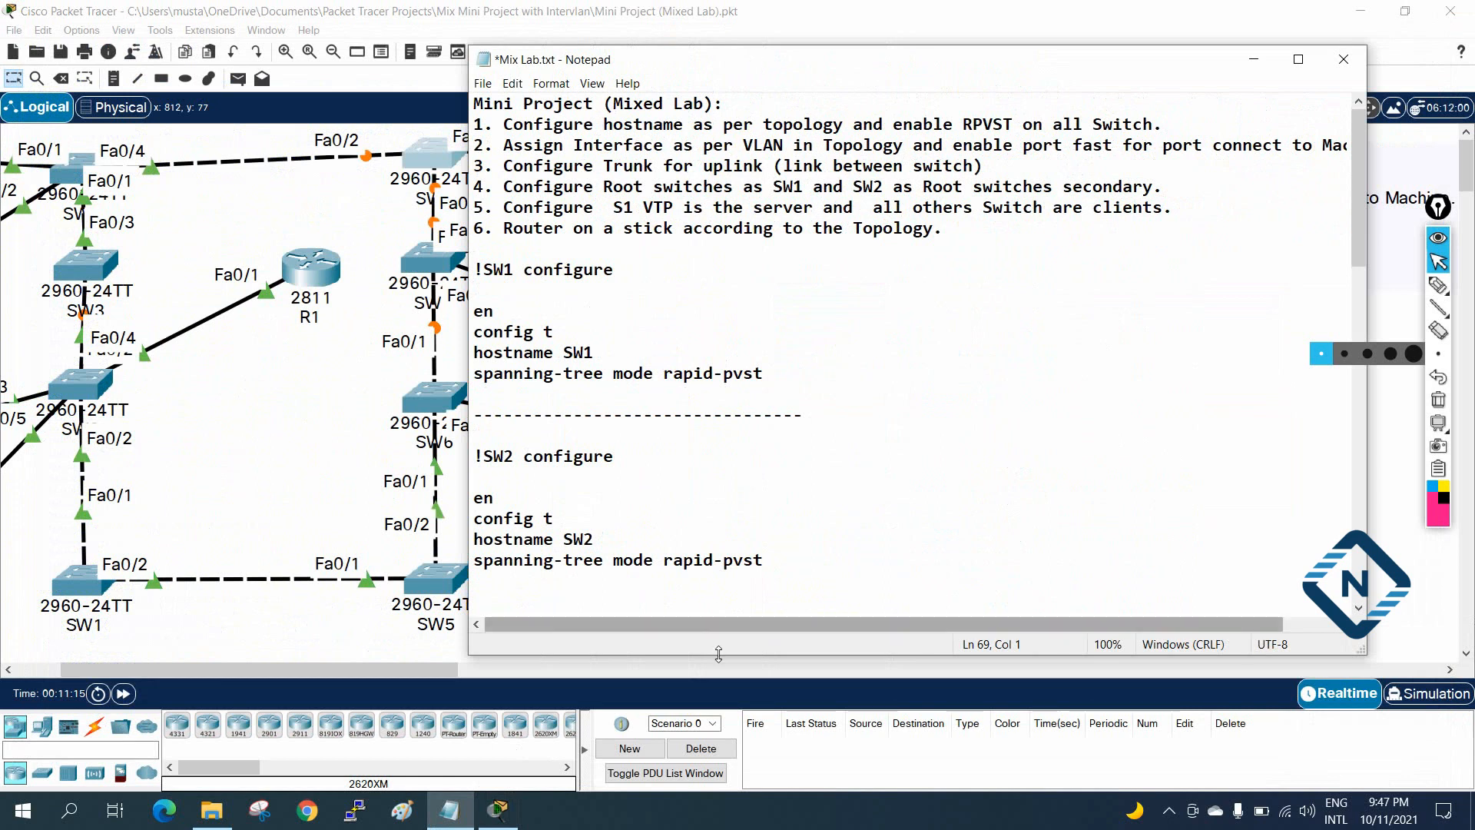
left_click_drag(720, 655, 734, 729)
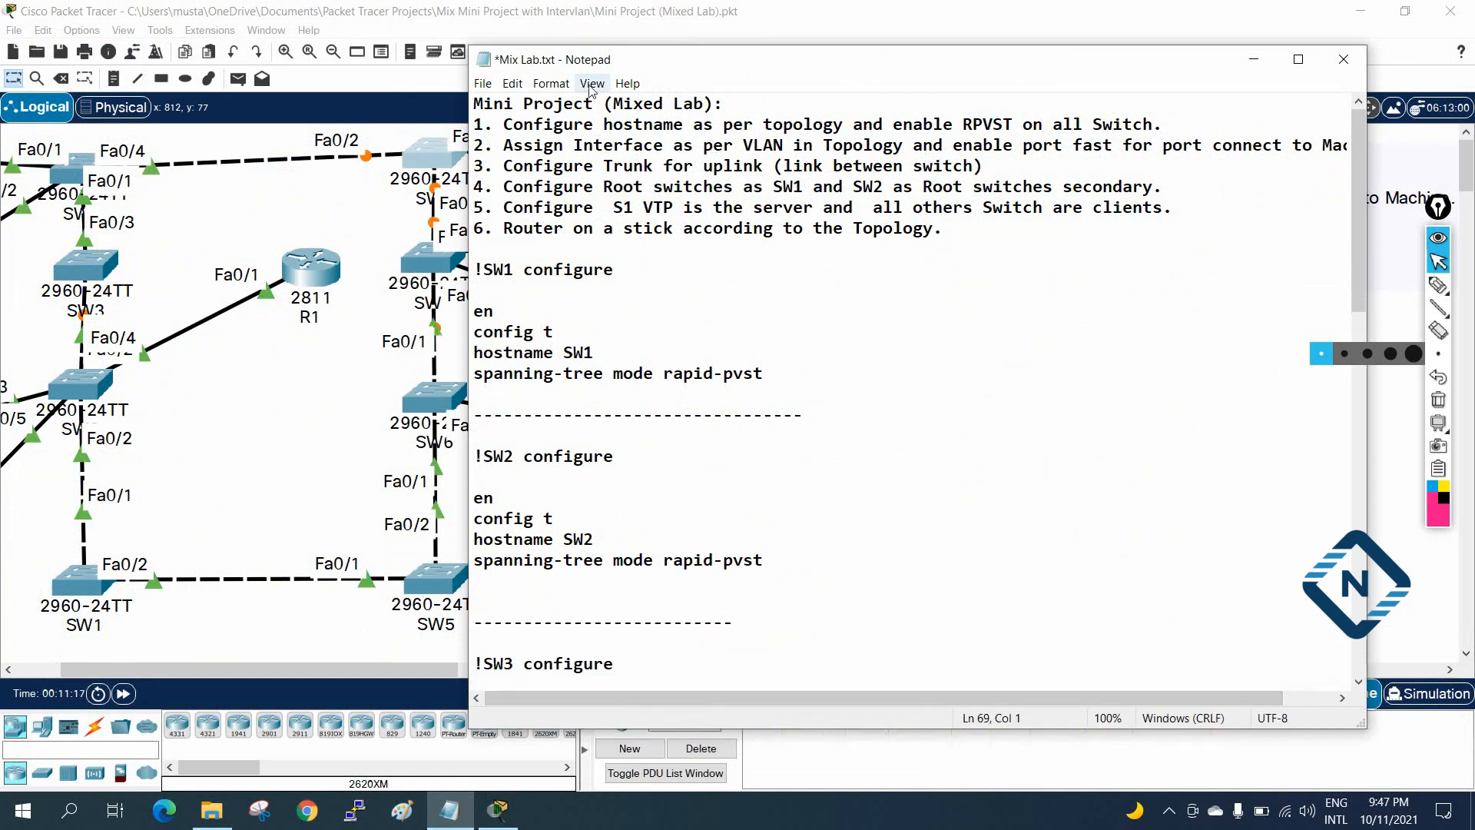
Review the mini project tasks on hostnames and RPVST, VLAN interfaces with port fast, VTP, and uplink trunks, making the long lines fully readable.
left_click_drag(504, 123, 1154, 121)
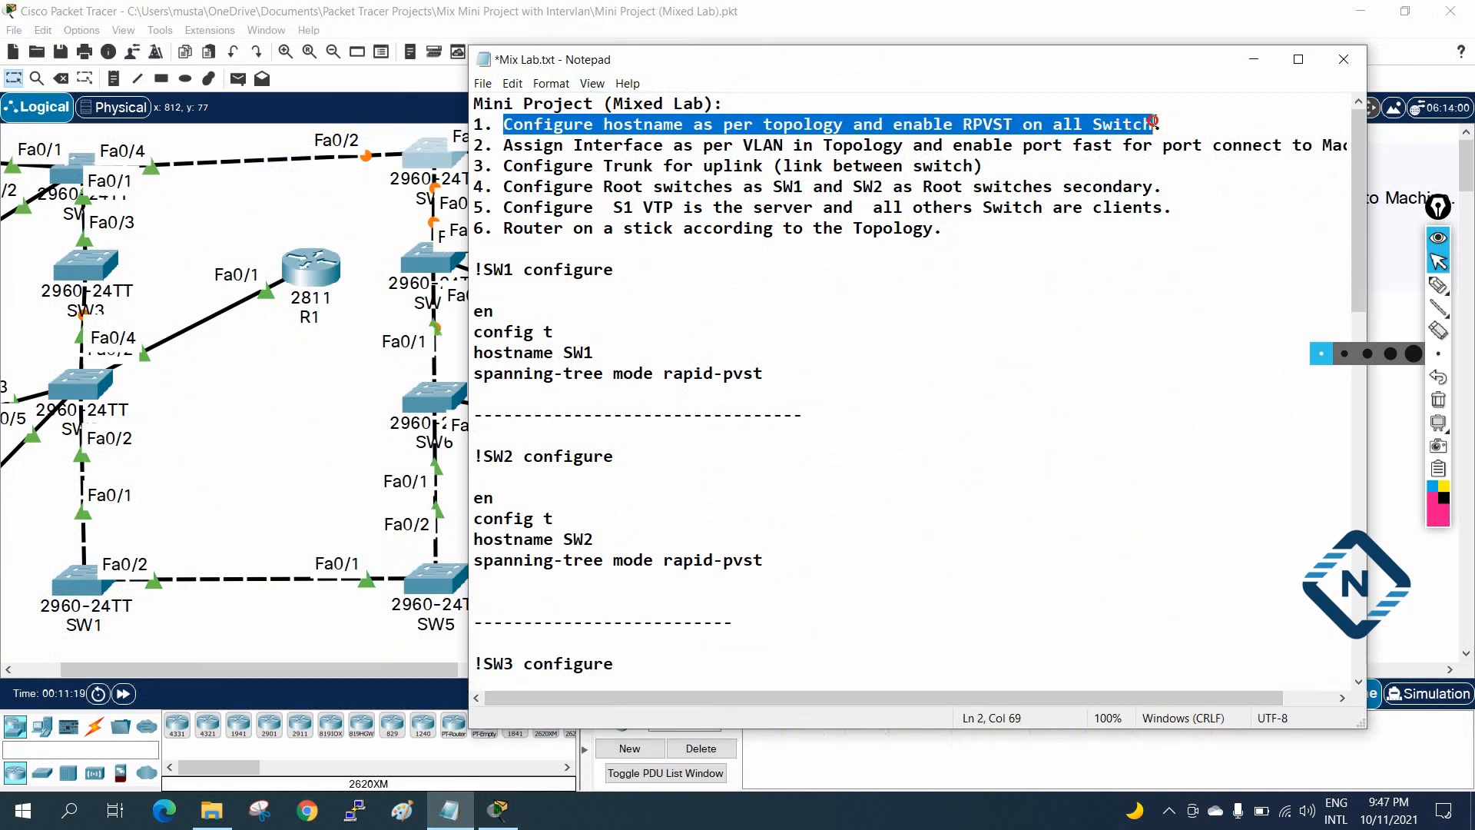
left_click_drag(467, 154, 340, 155)
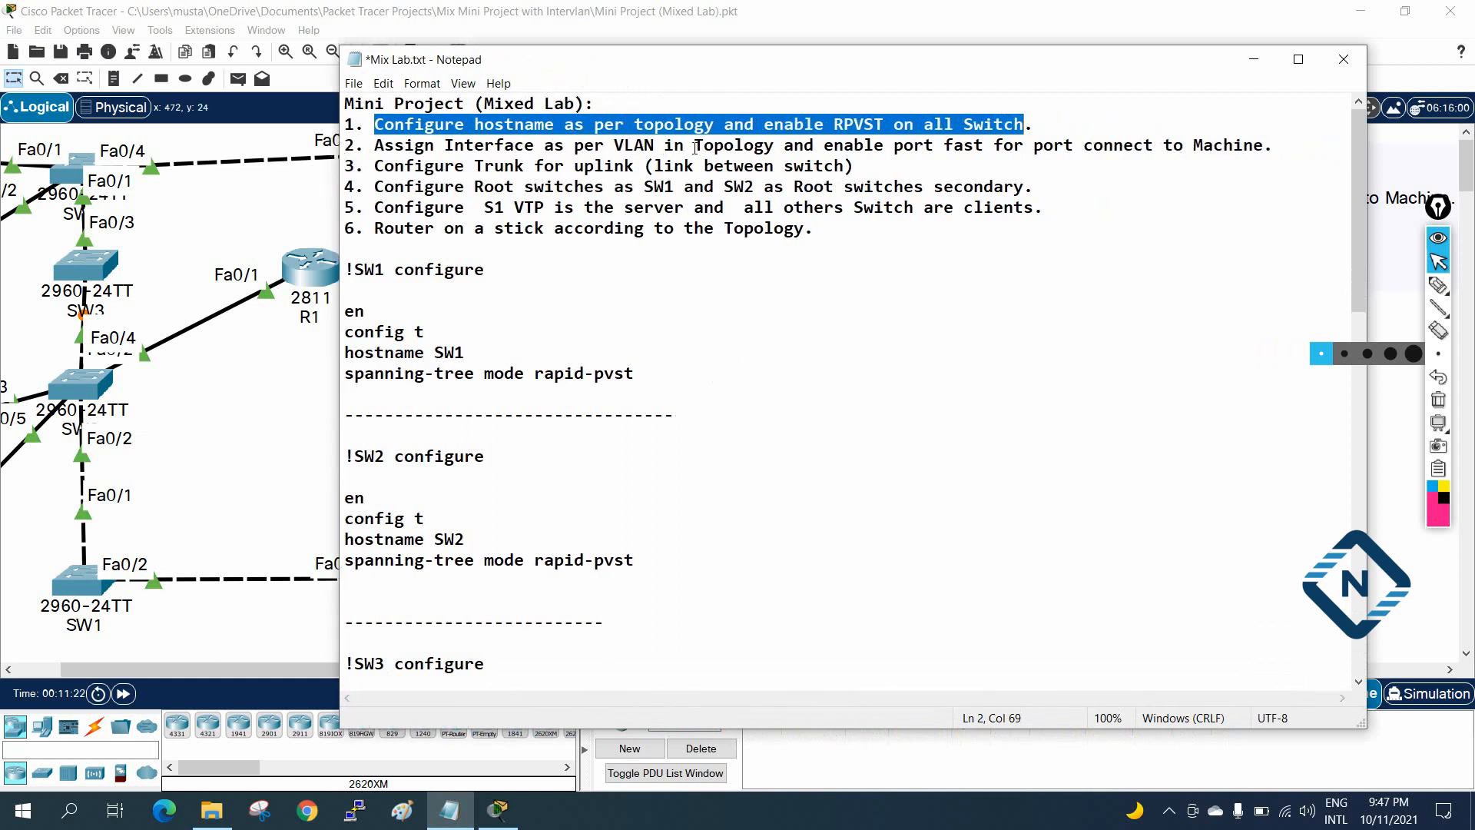
left_click_drag(830, 148, 1261, 151)
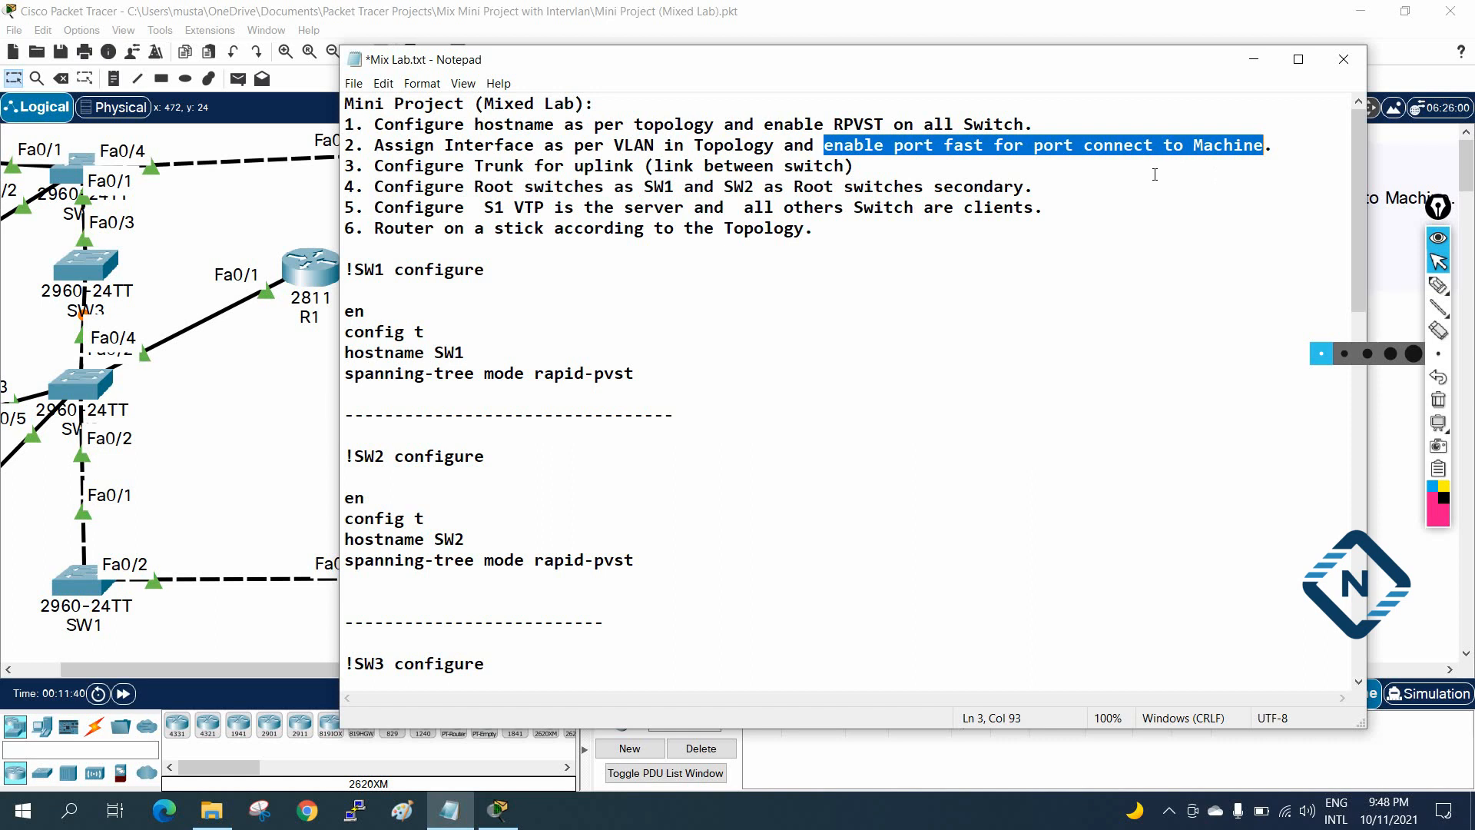
left_click_drag(376, 144, 1258, 146)
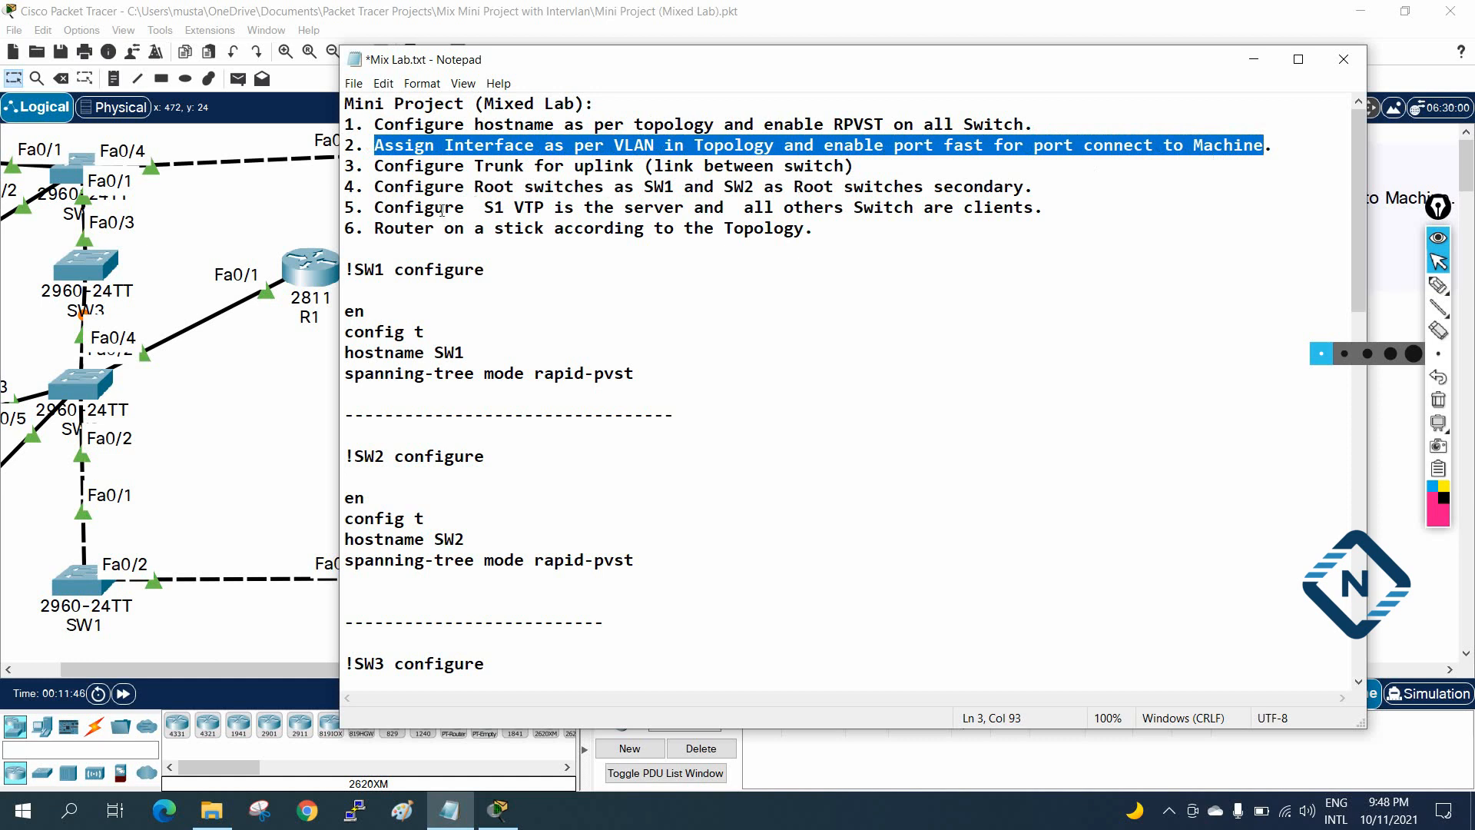
left_click_drag(514, 207, 609, 208)
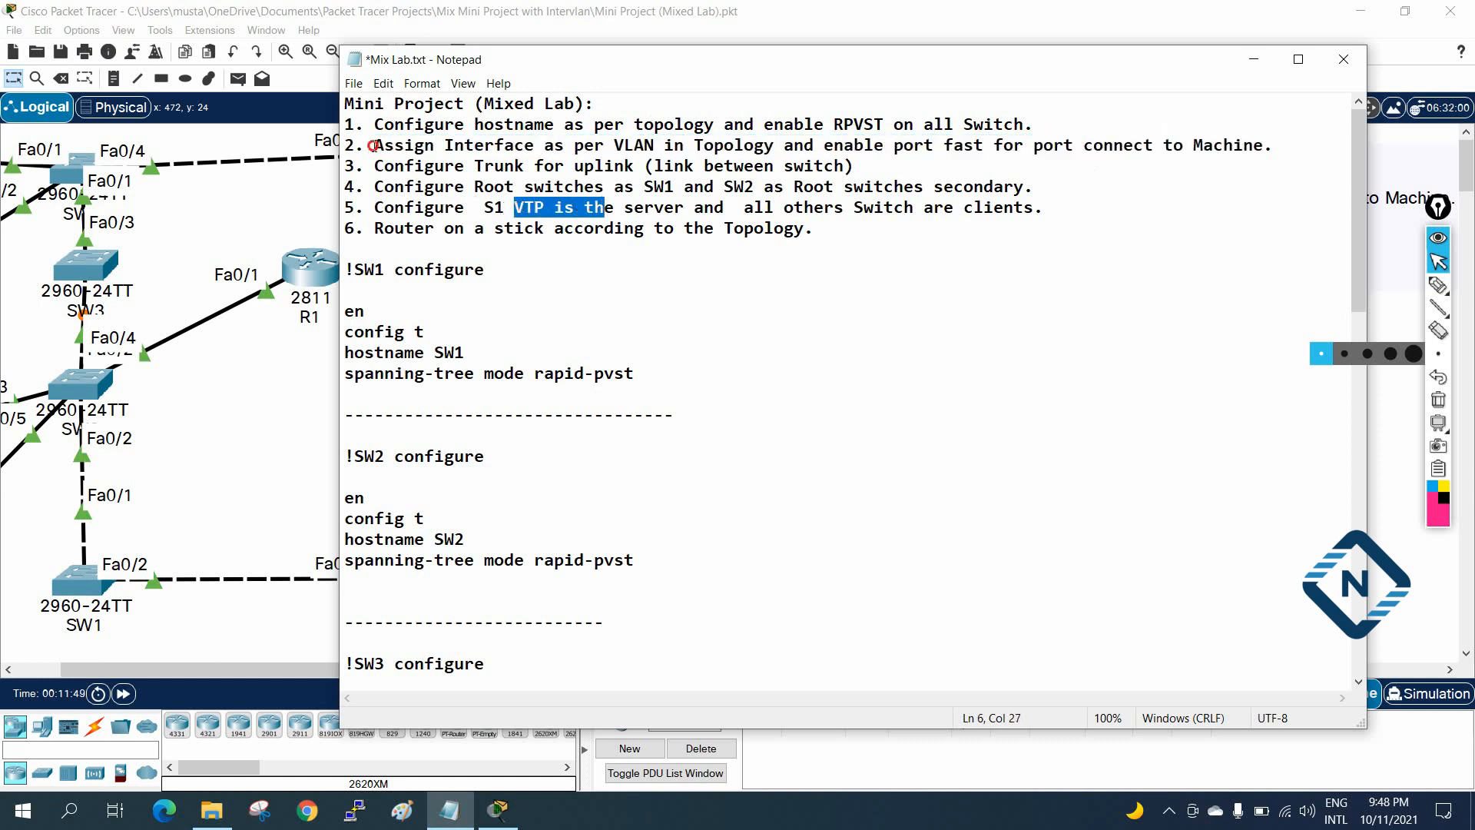
left_click_drag(373, 146, 480, 143)
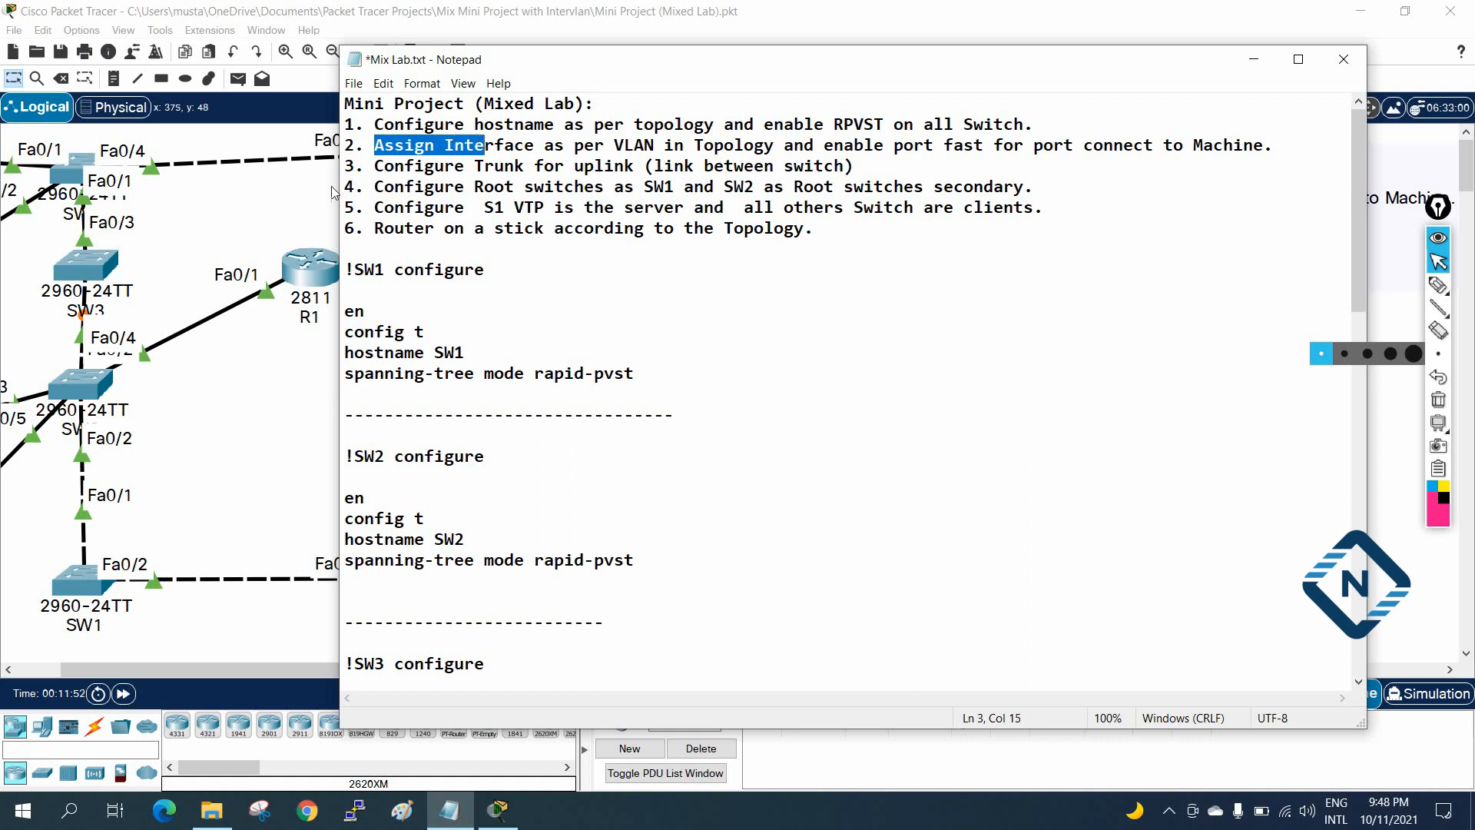
left_click_drag(339, 187, 580, 165)
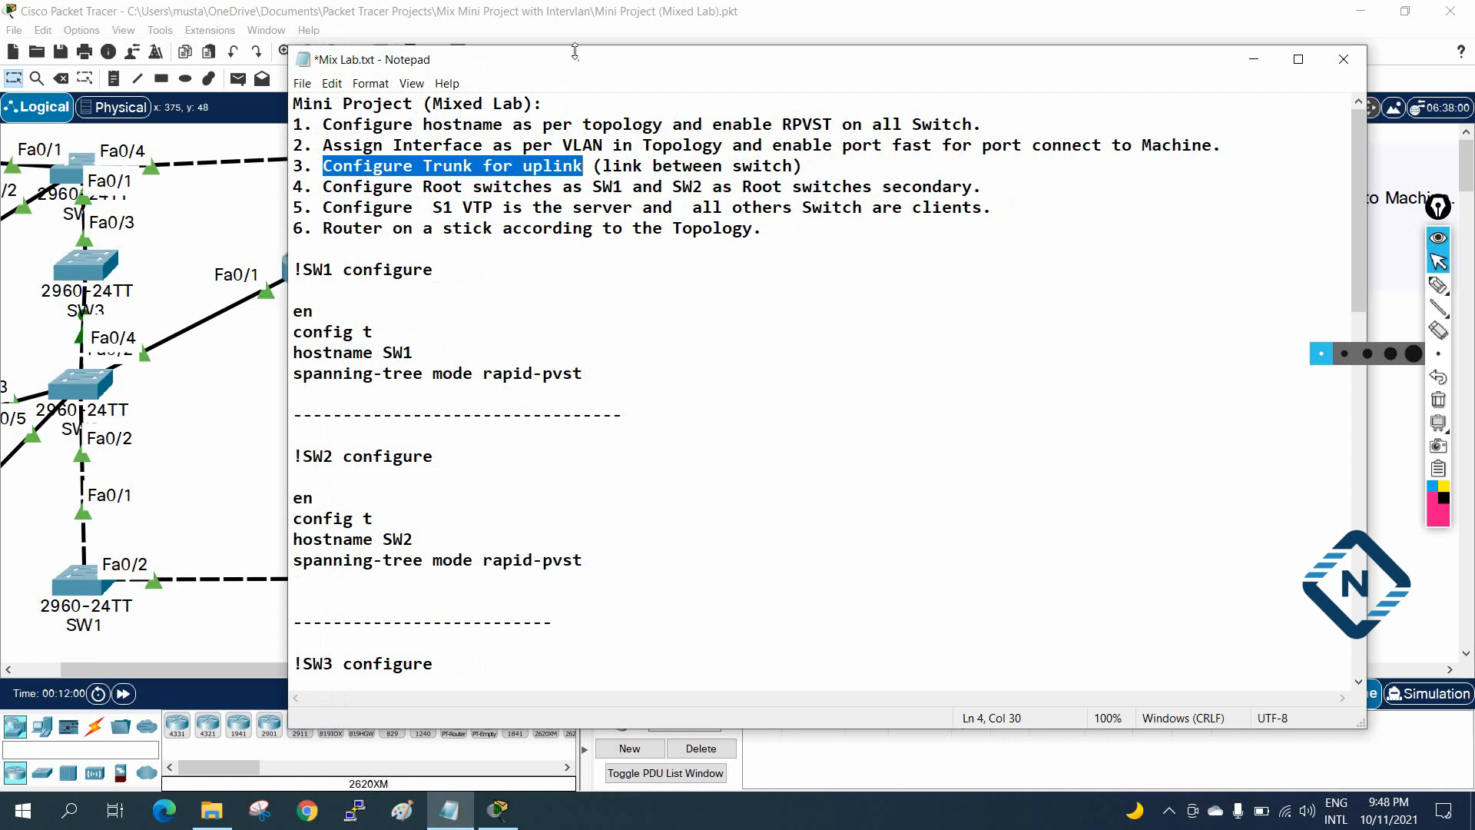
left_click_drag(576, 46, 828, 90)
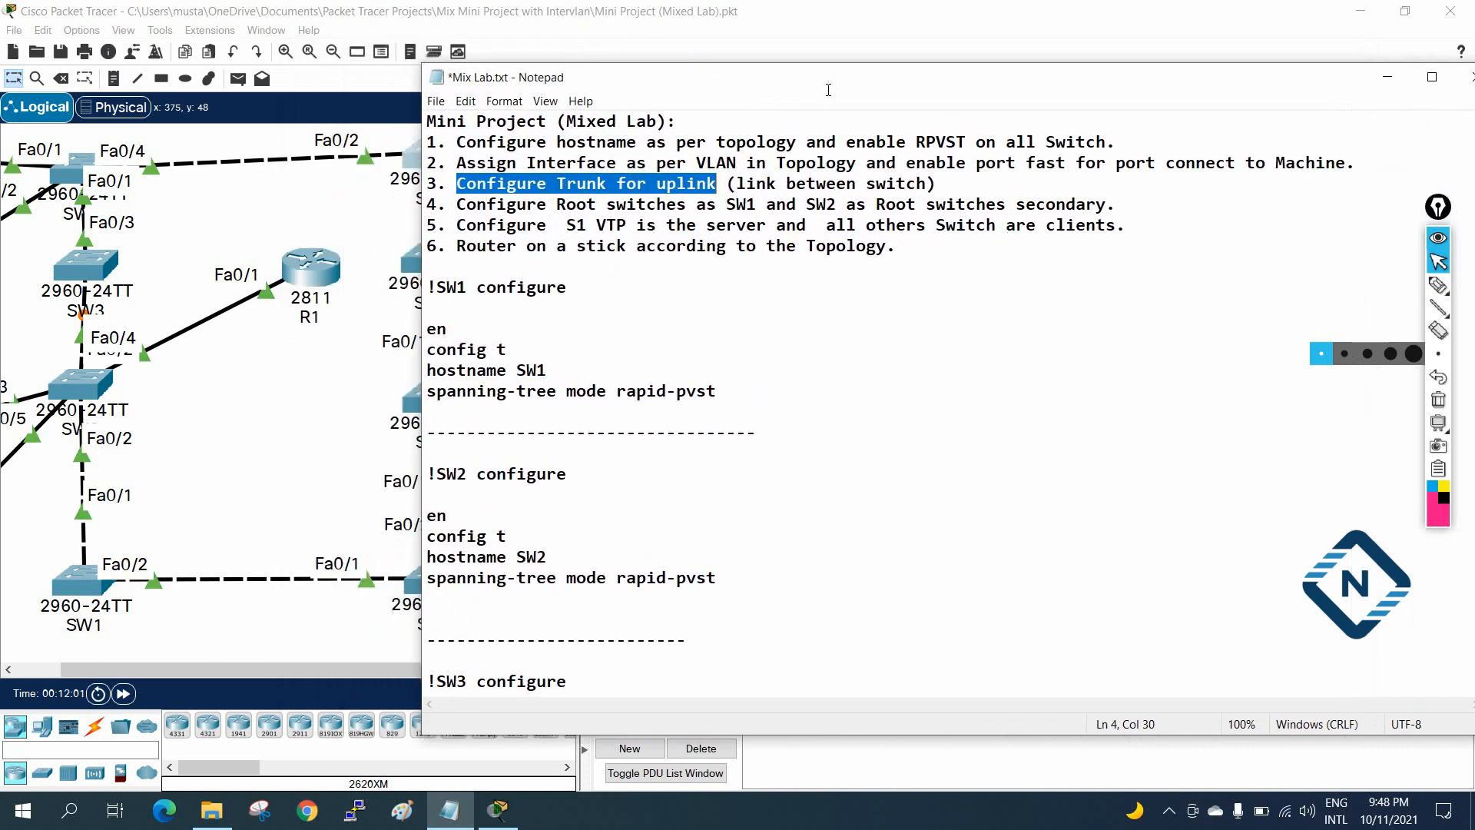
Switch to Packet Tracer, mark SW1's uplinks to SW2 and SW5 with the pen, and clear the ink.
left_click_drag(247, 670, 133, 681)
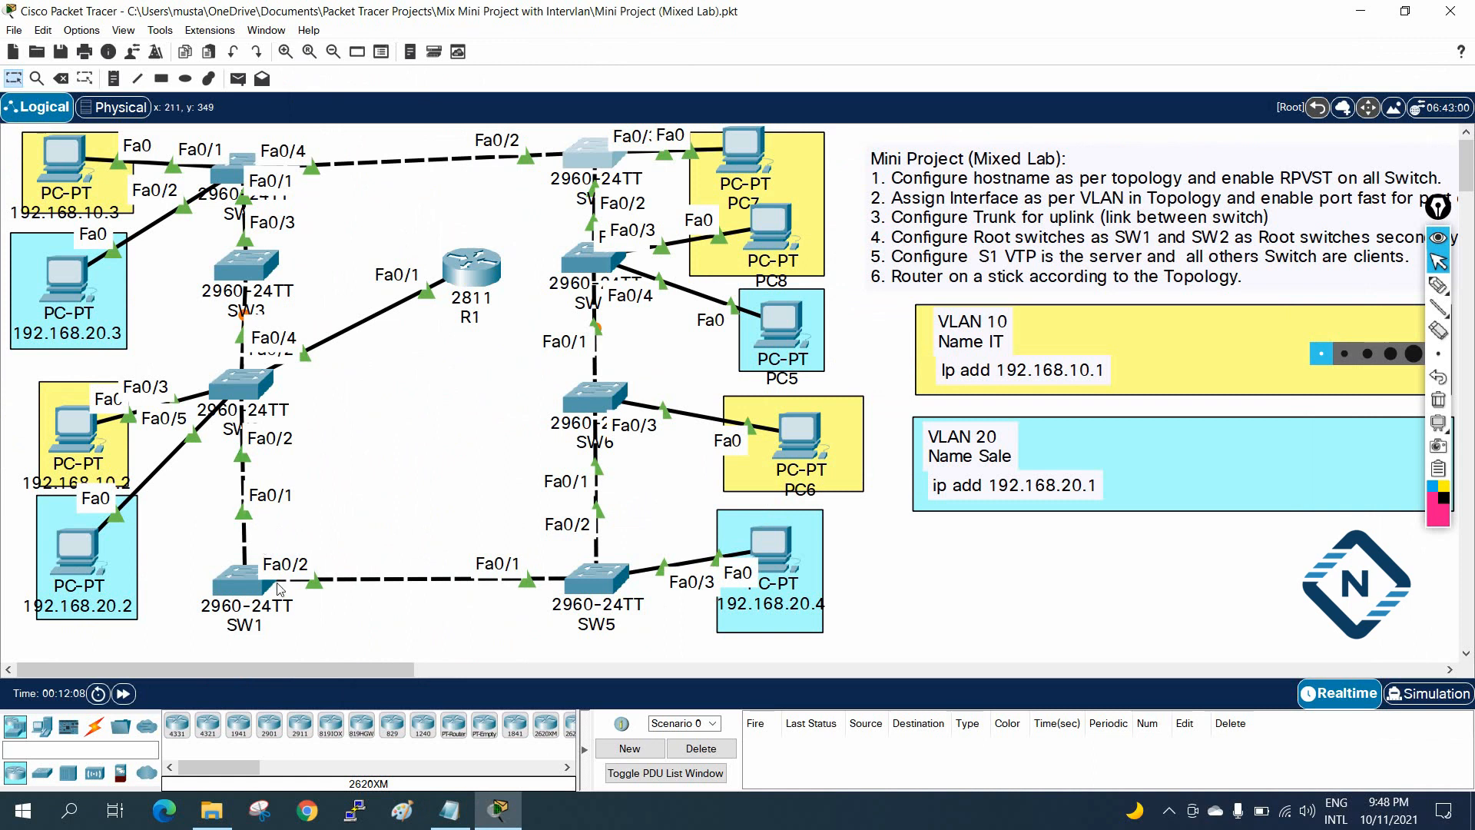
left_click(1437, 288)
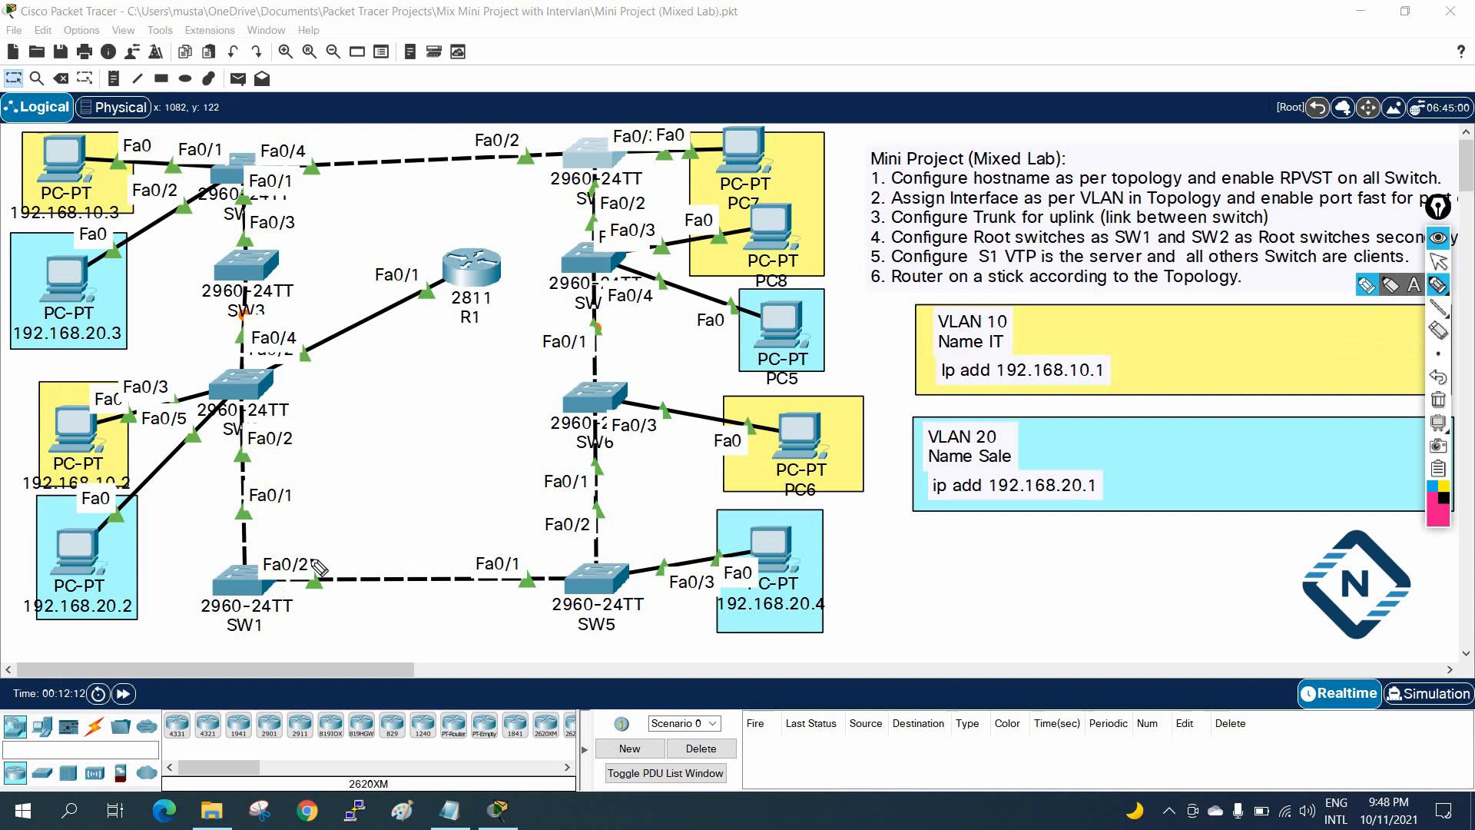
left_click_drag(299, 566, 298, 589)
mouse_move(229, 553)
left_mouse_down()
mouse_move(255, 540)
mouse_move(213, 412)
mouse_move(237, 442)
mouse_move(254, 564)
mouse_move(516, 545)
left_mouse_up()
mouse_move(301, 578)
left_mouse_down()
mouse_move(569, 576)
mouse_move(308, 599)
left_mouse_up()
mouse_move(391, 555)
left_mouse_down()
mouse_move(391, 576)
mouse_move(415, 581)
left_mouse_up()
mouse_move(234, 507)
left_mouse_down()
mouse_move(254, 464)
mouse_move(240, 527)
left_mouse_up()
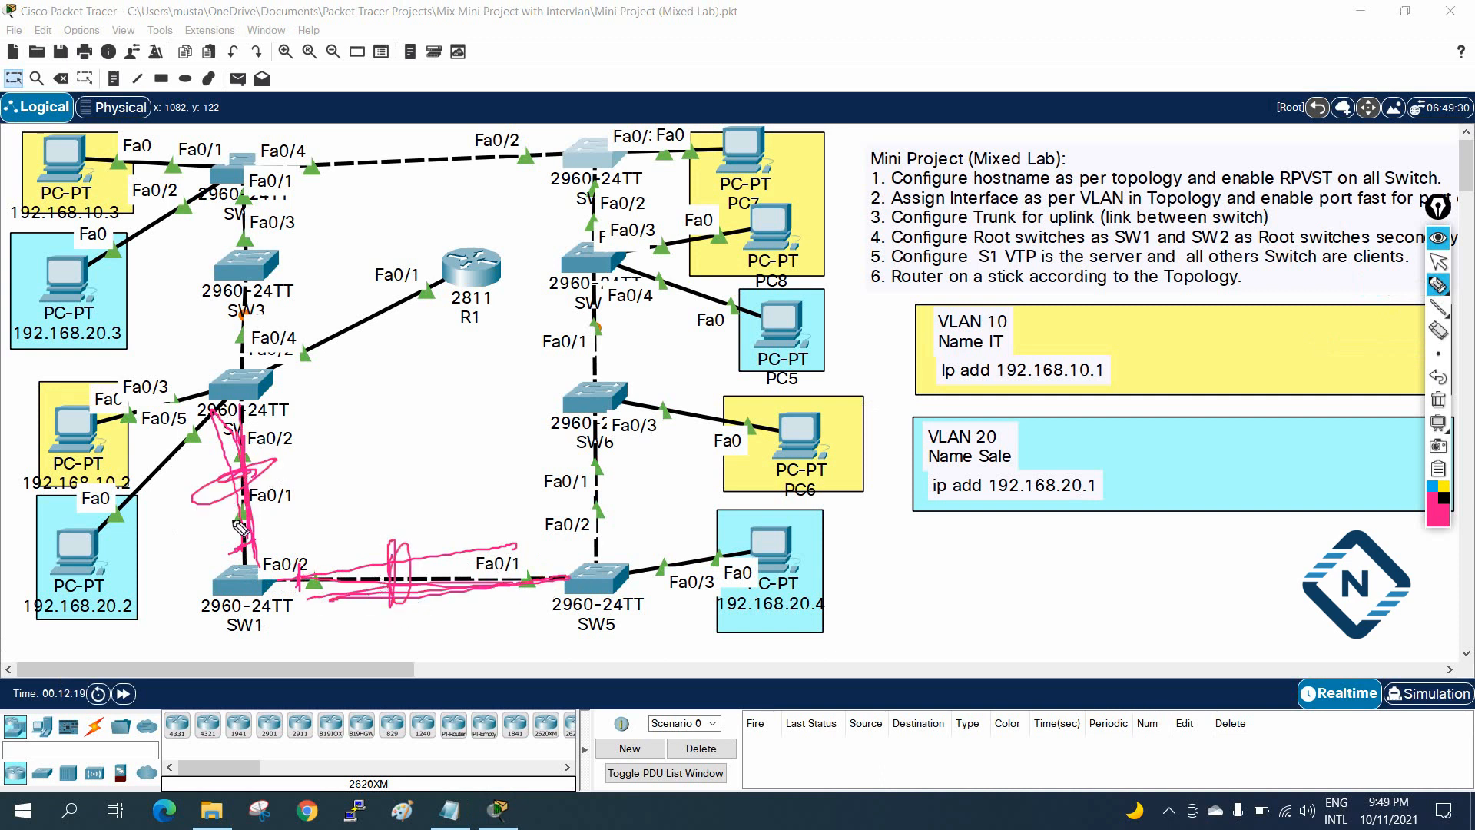
left_click(1438, 400)
Tick off tasks 1 and 3 in the project task list with the pen, clear the ink, and return to the normal pointer.
mouse_move(1444, 295)
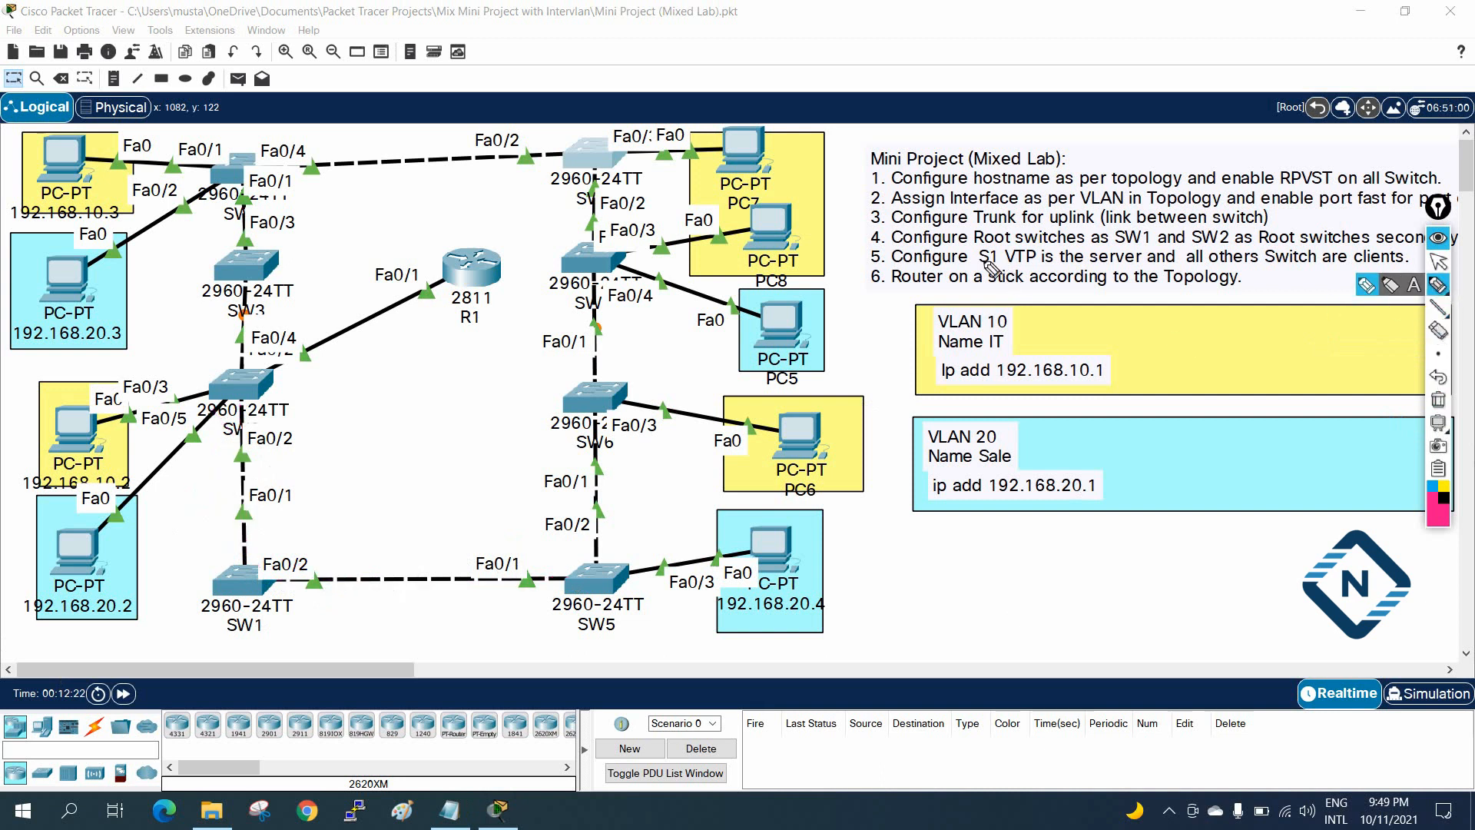
mouse_move(869, 219)
left_mouse_down()
mouse_move(895, 223)
mouse_move(868, 184)
mouse_move(899, 162)
left_mouse_up()
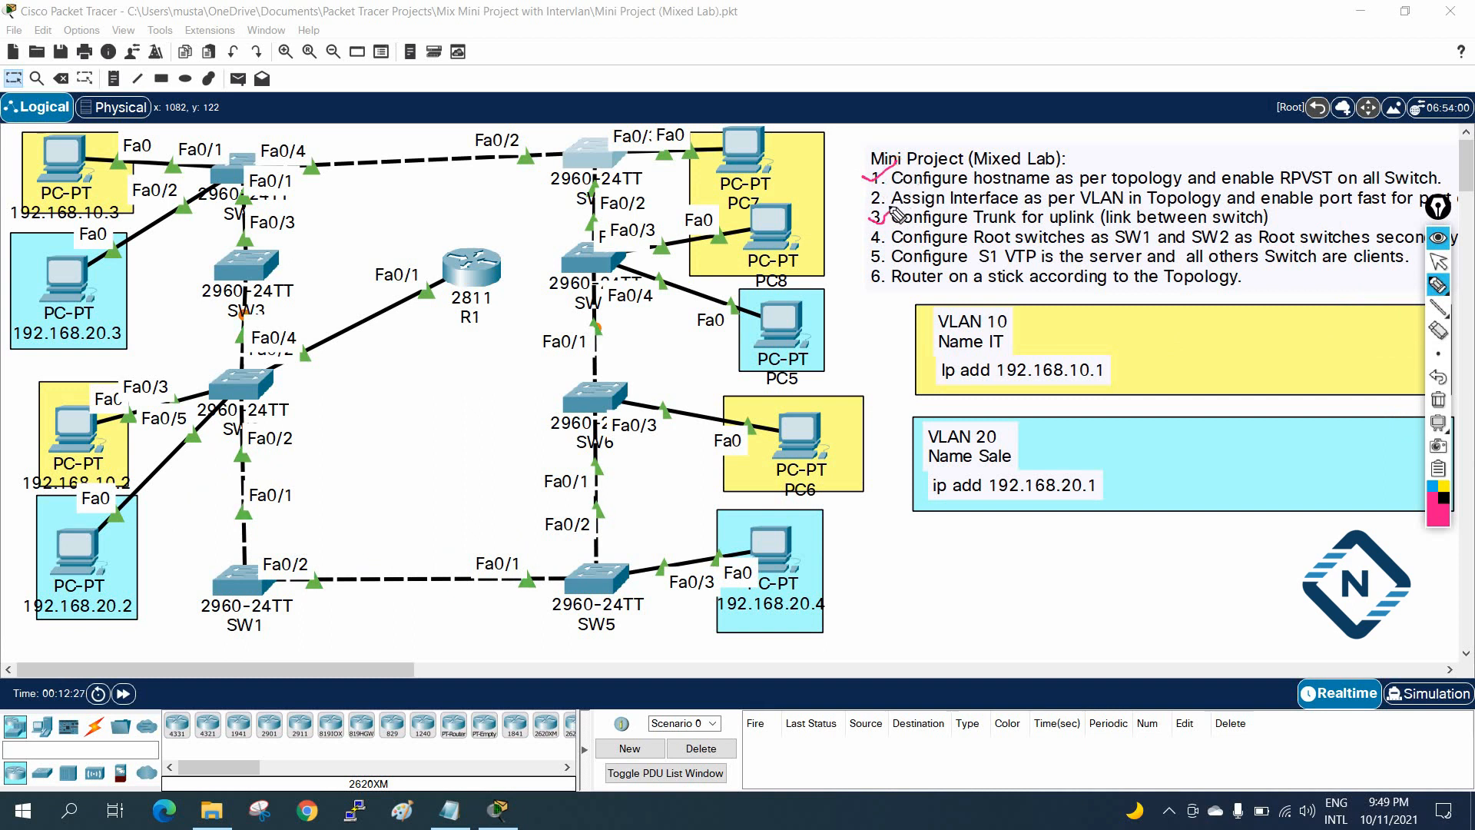
mouse_move(874, 265)
left_mouse_down()
mouse_move(889, 258)
mouse_move(893, 204)
left_mouse_up()
left_click(1437, 399)
left_click(1437, 262)
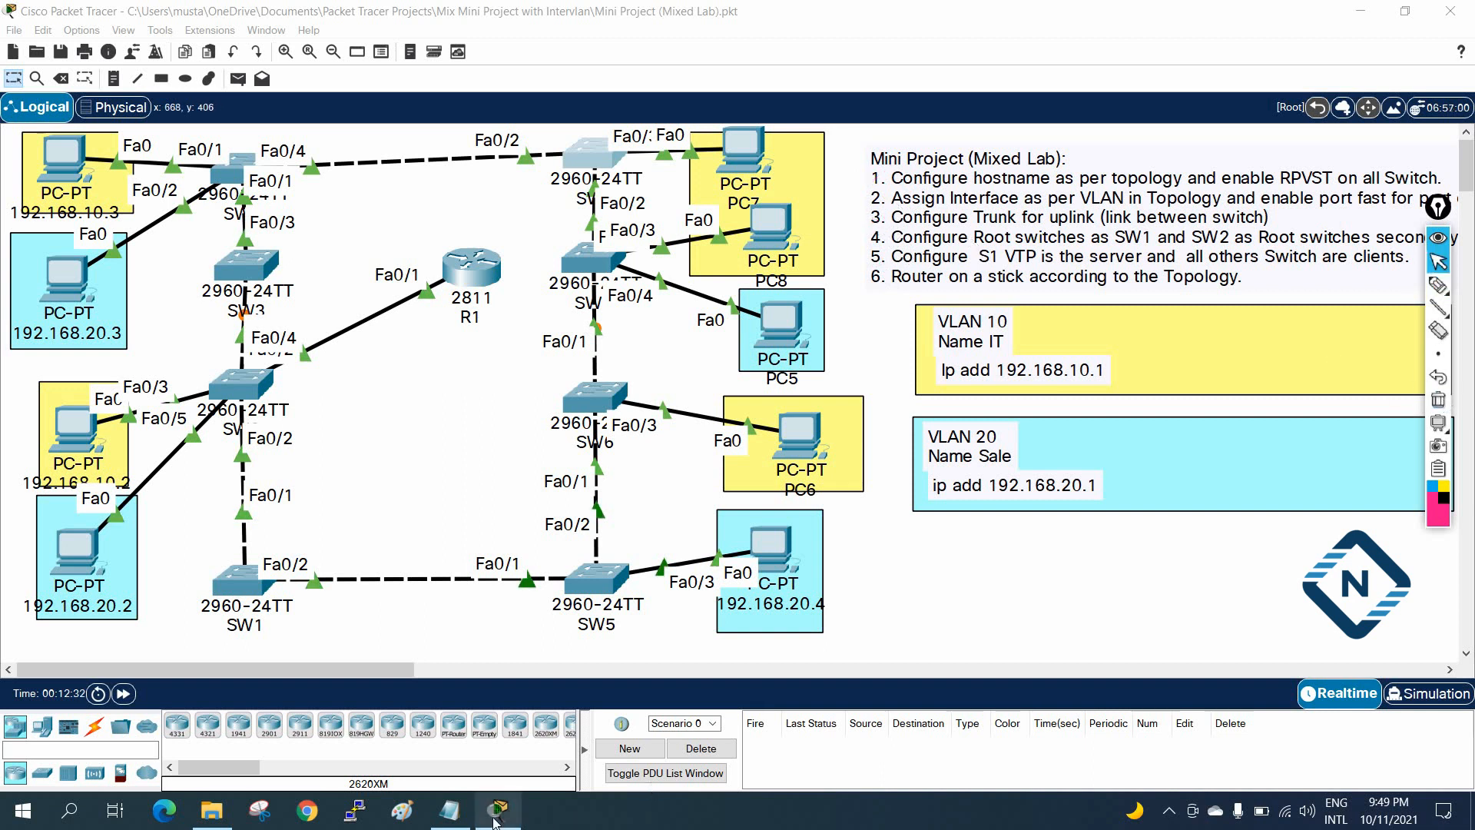
Switch to Mix Lab.txt in Notepad and add "int range f0/1-2" and "switchport mode trunk" below SW1's spanning-tree line.
left_click(449, 809)
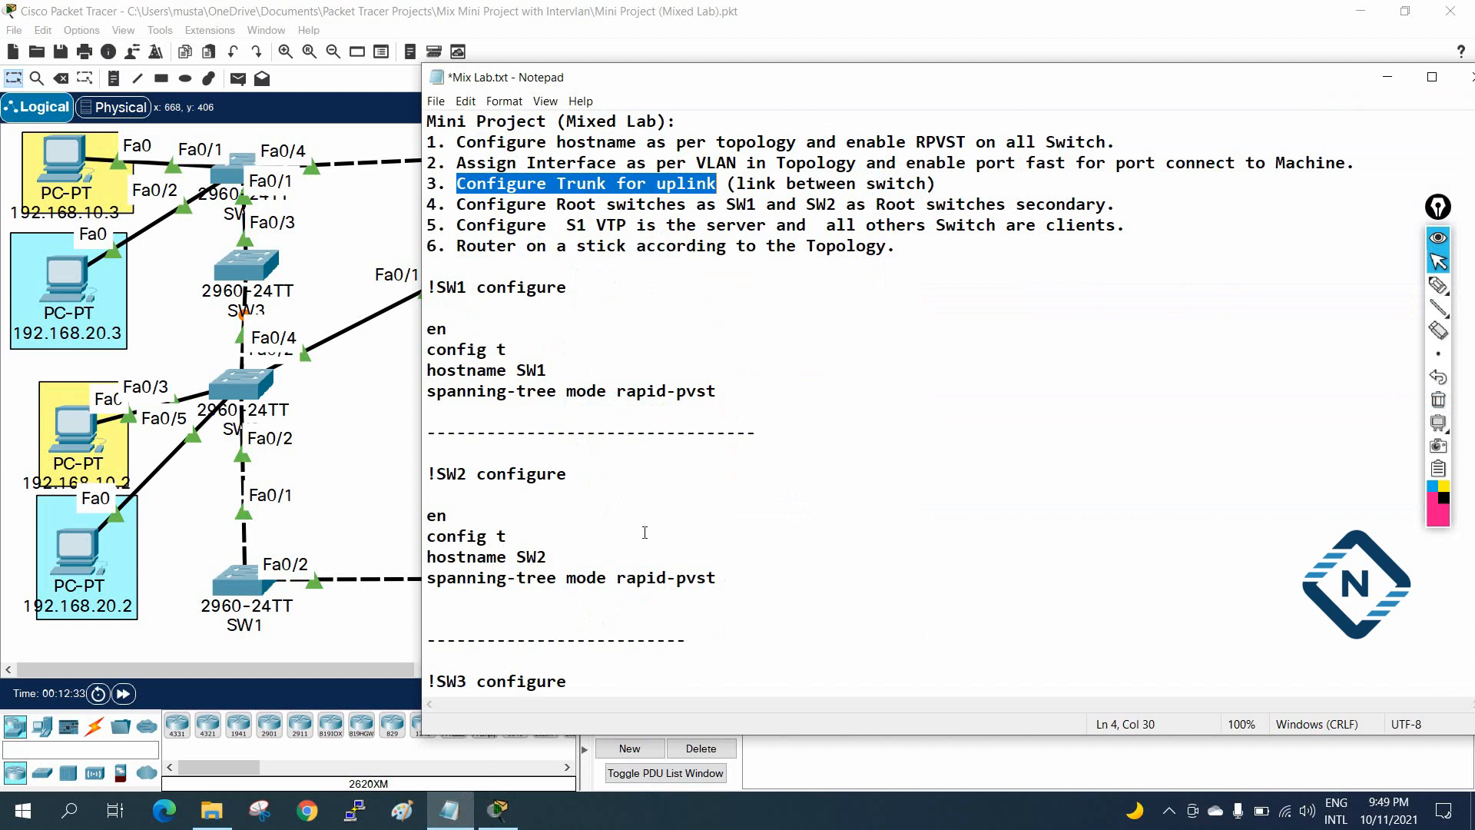
left_click_drag(864, 87, 987, 66)
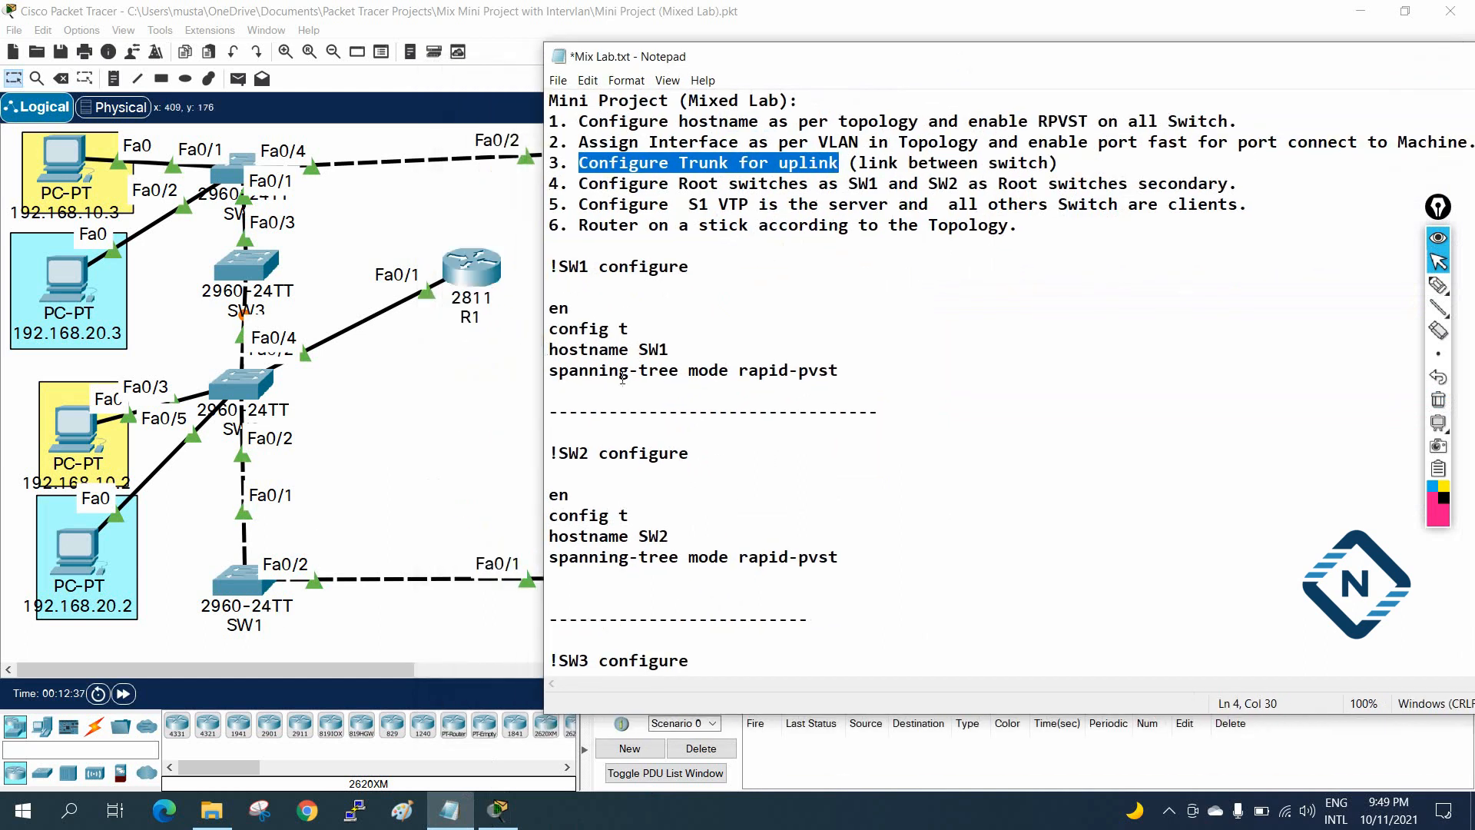
left_click(853, 373)
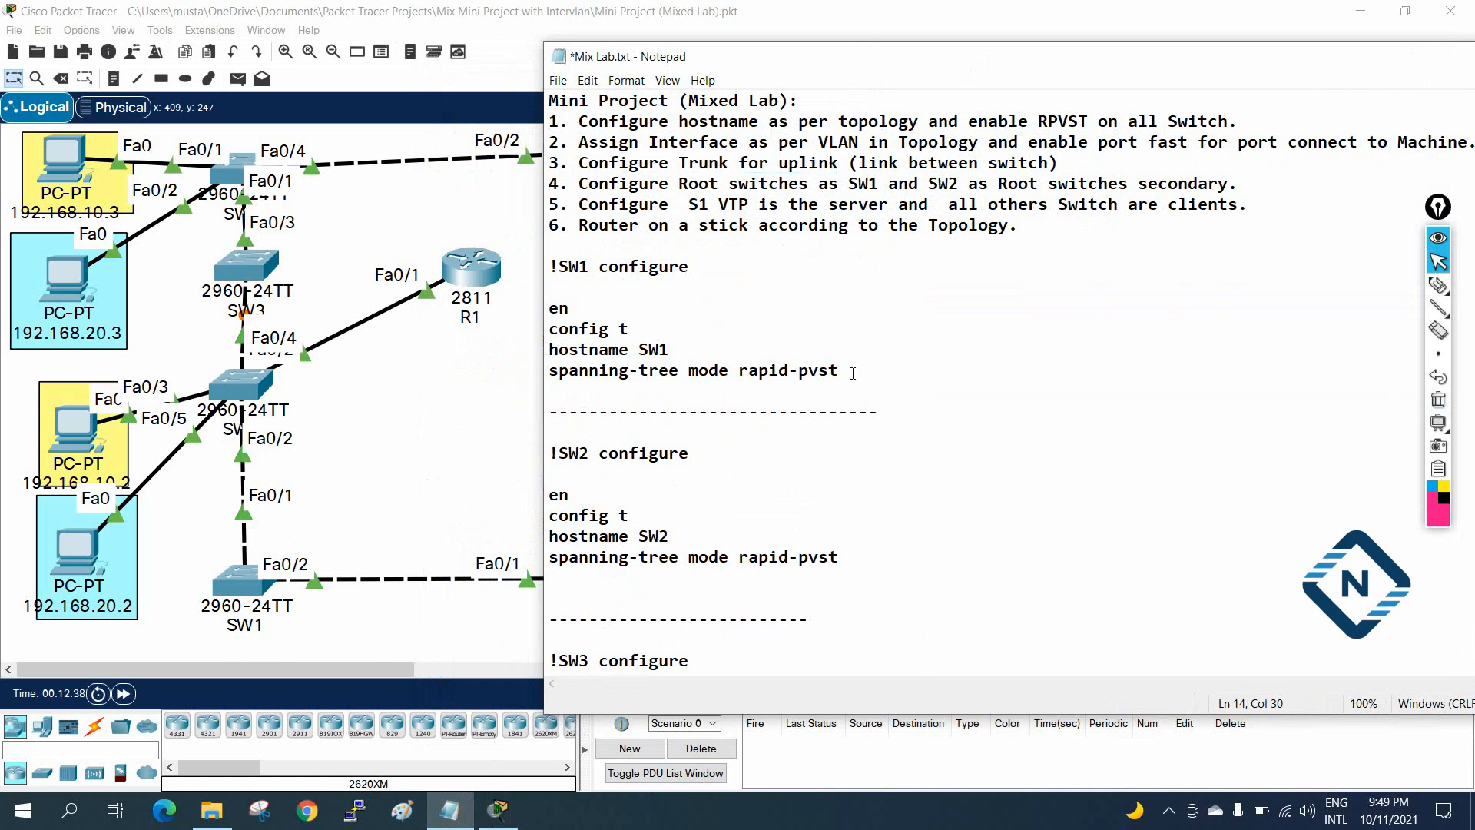
key("Return")
key("Return")
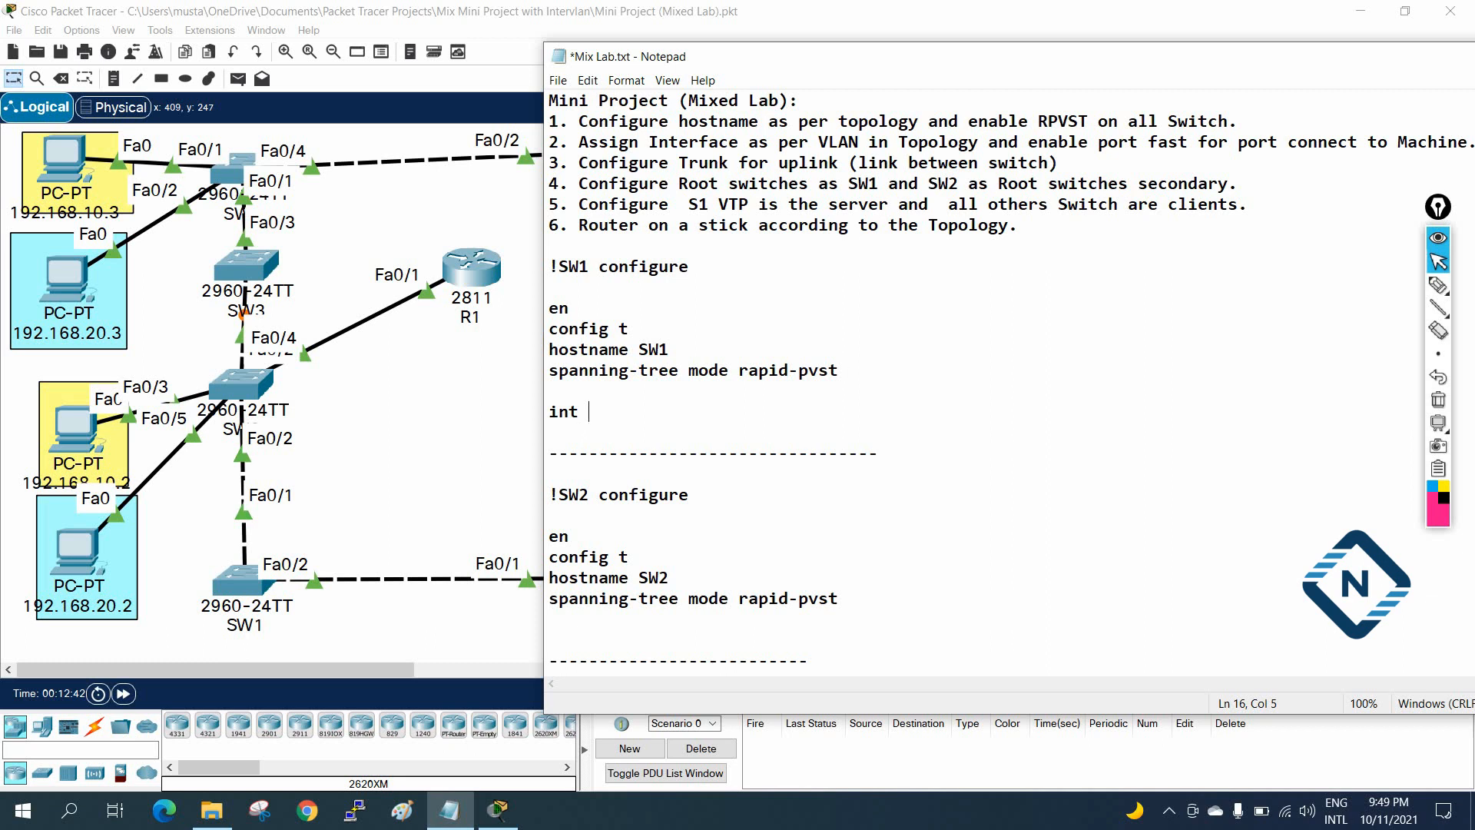
type("int range f0/1-2")
key("Return")
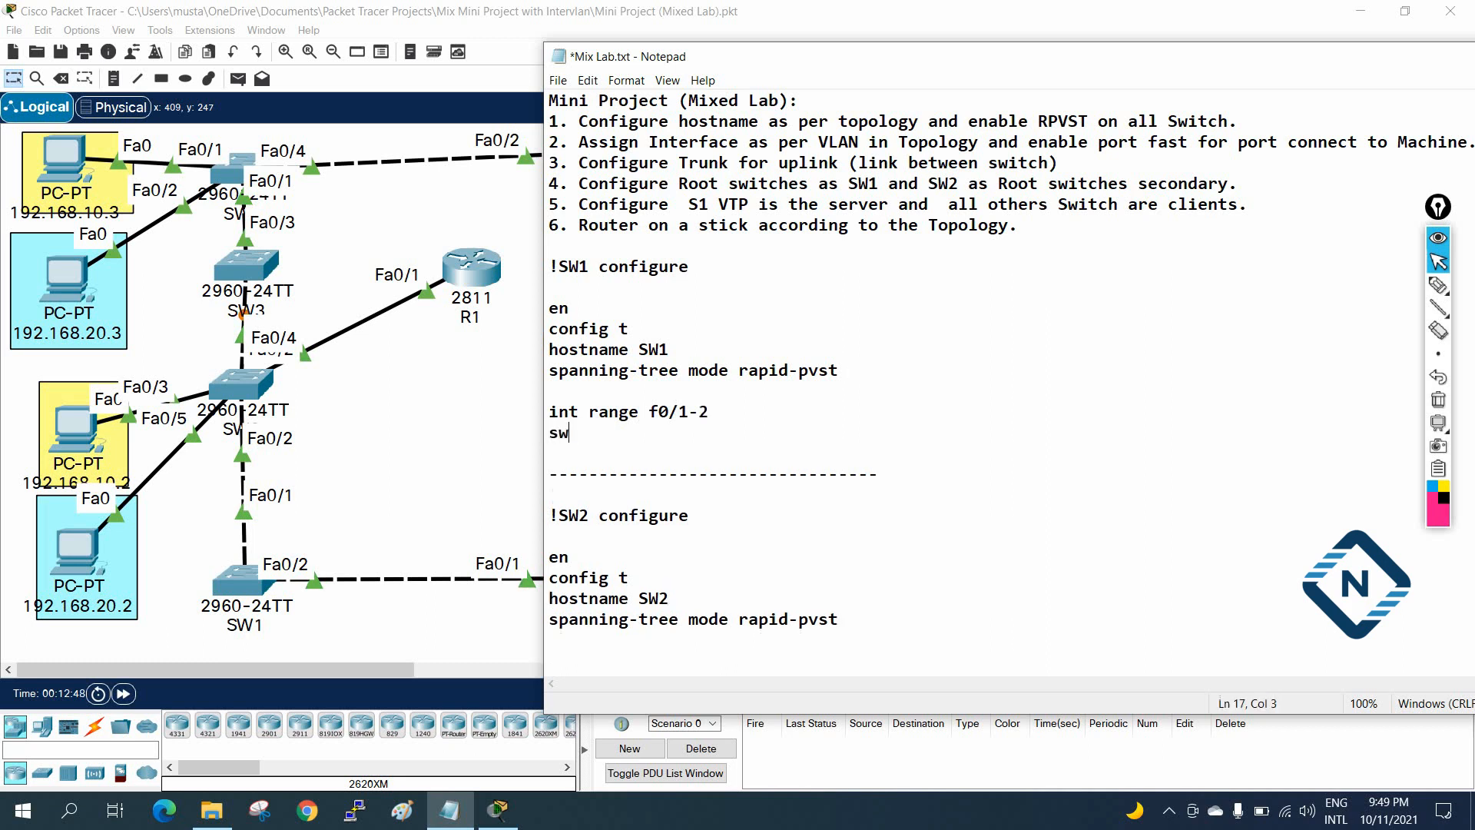
type("switchport mode trunk")
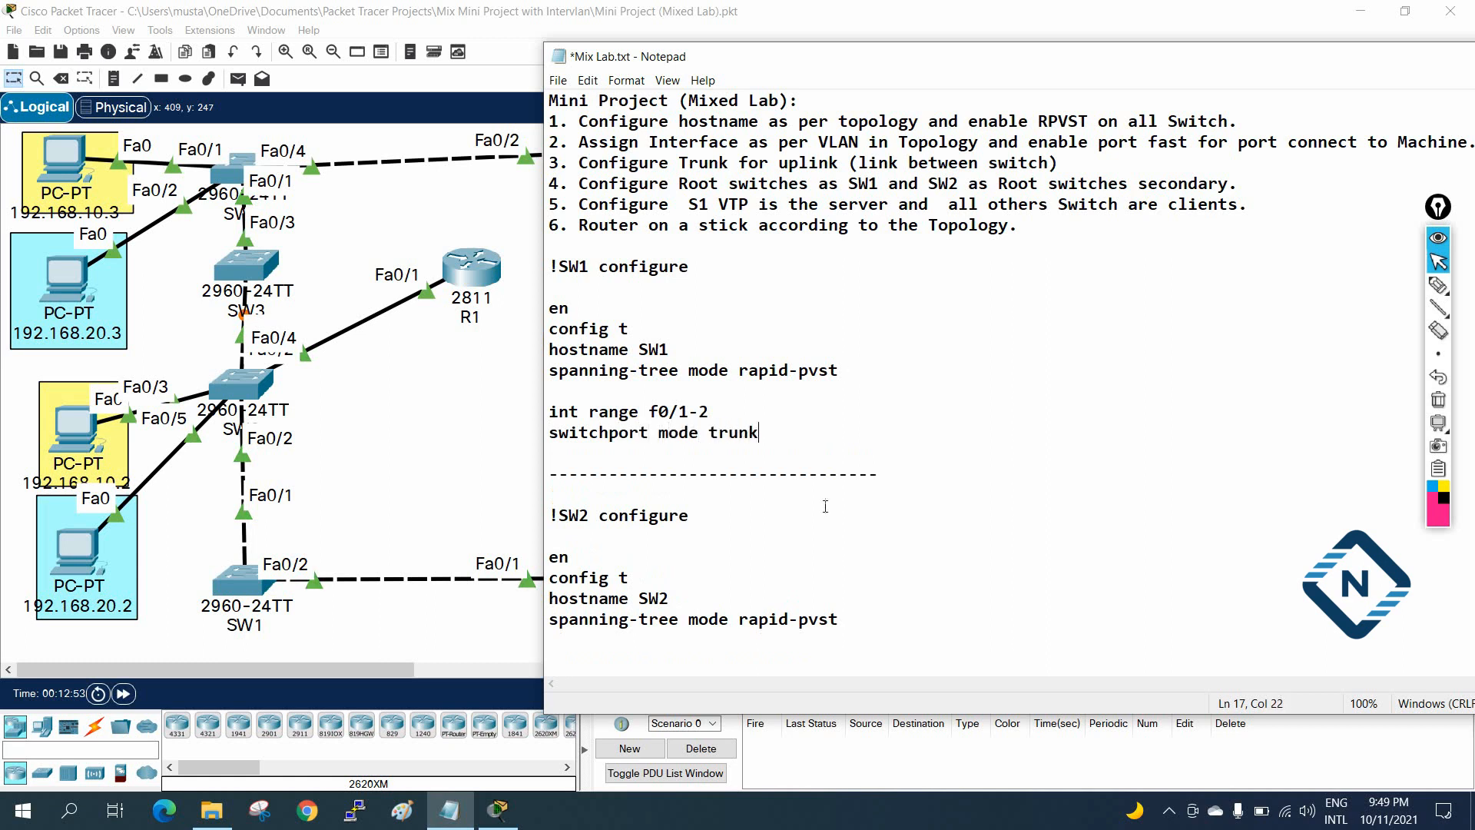
Copy the two trunk lines, paste them into switch SW1's maximized command line in Packet Tracer, and close its window.
left_click_drag(759, 434, 540, 398)
key("ctrl+c")
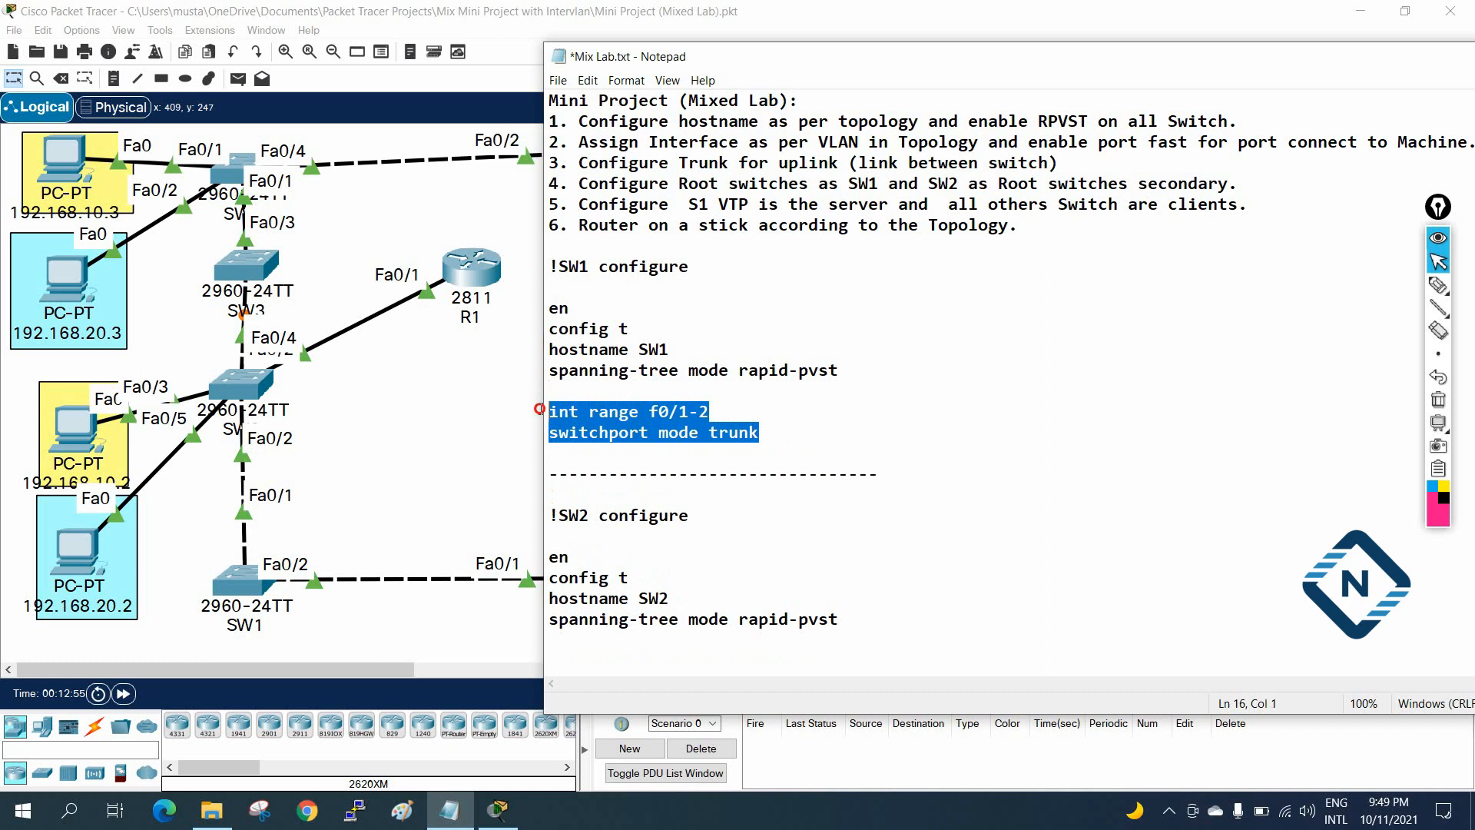
left_click(242, 584)
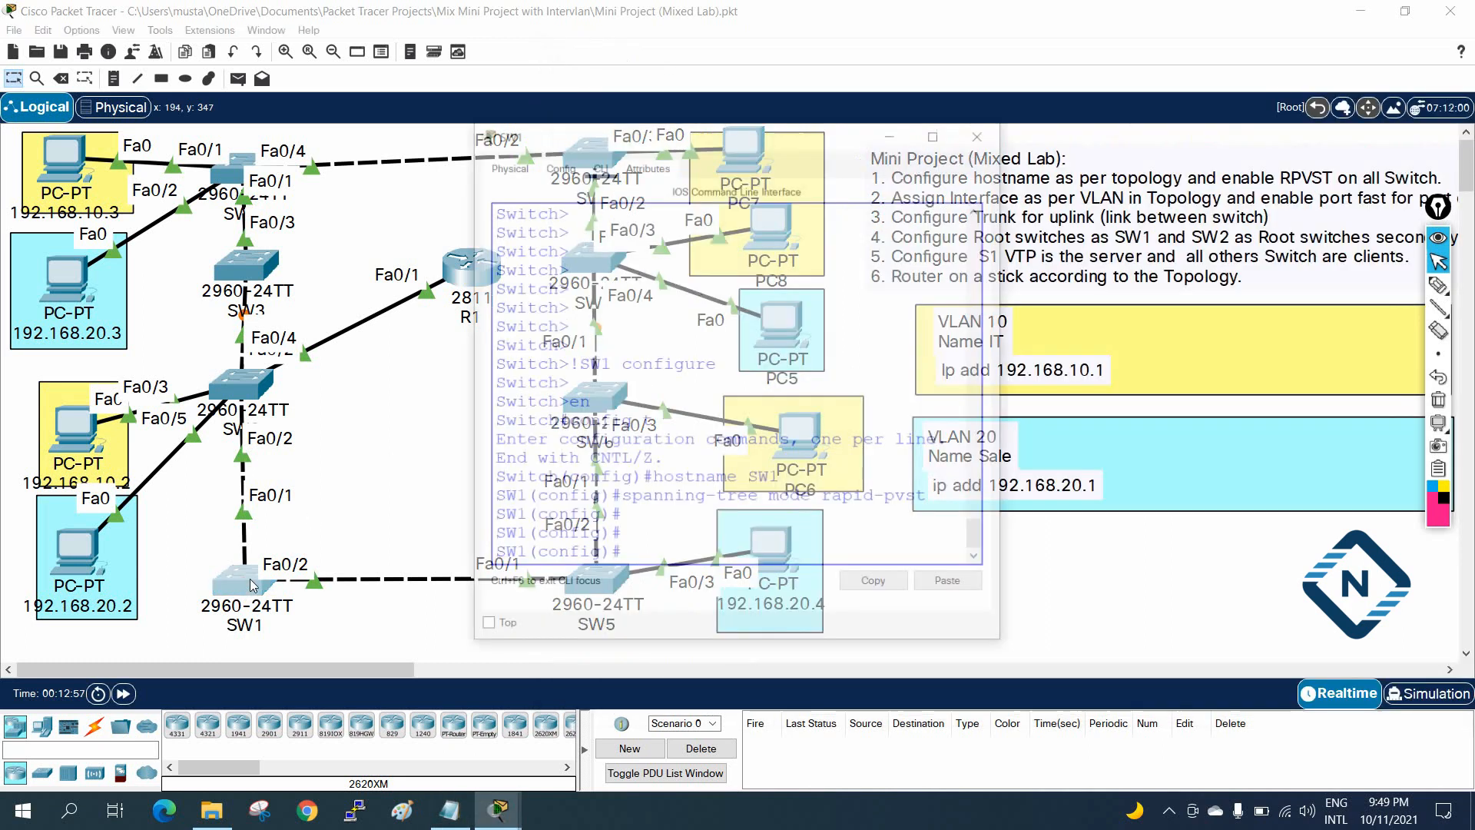
left_click(938, 131)
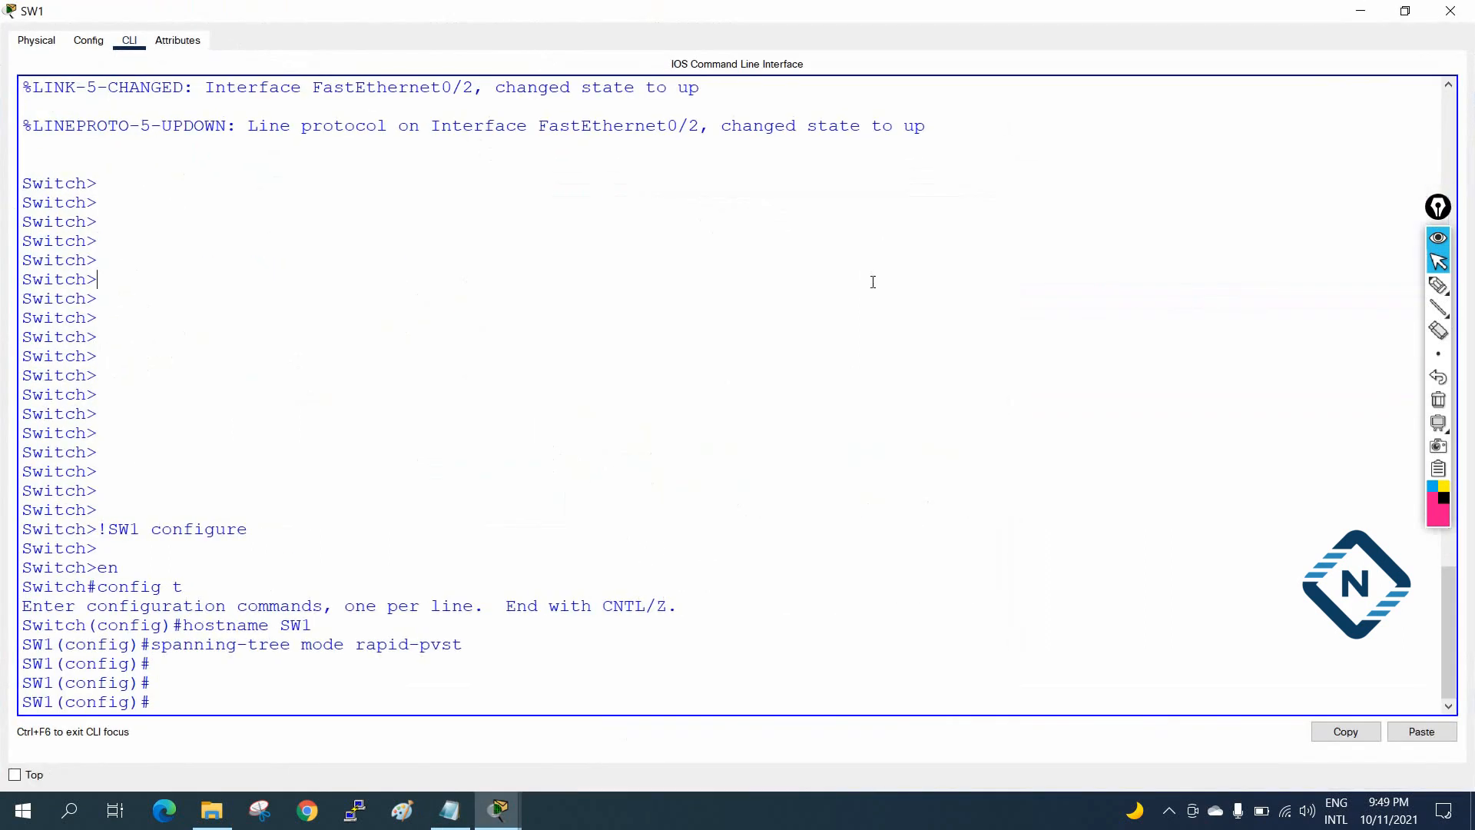
left_click(906, 315)
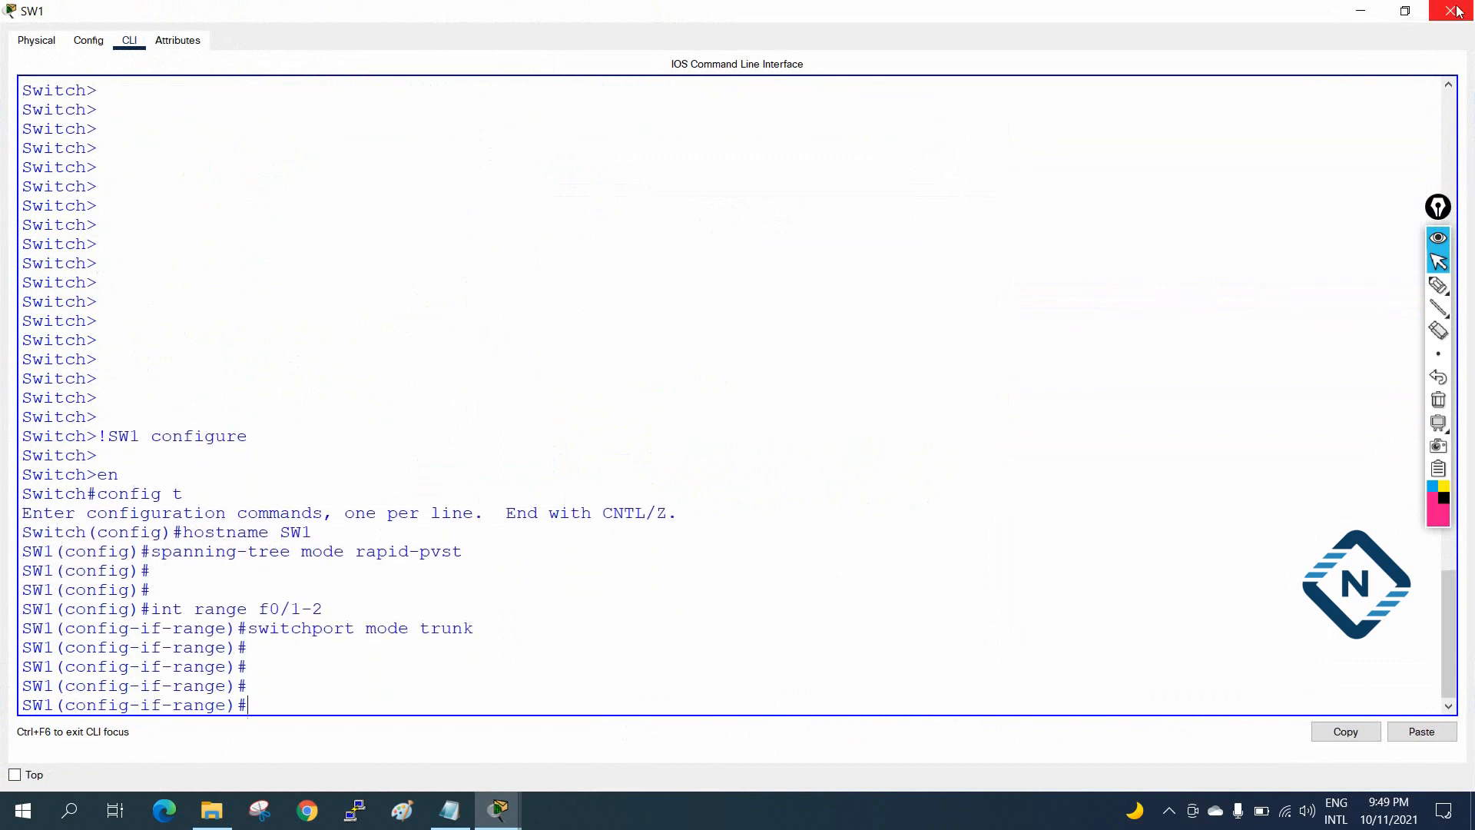
left_click(1433, 10)
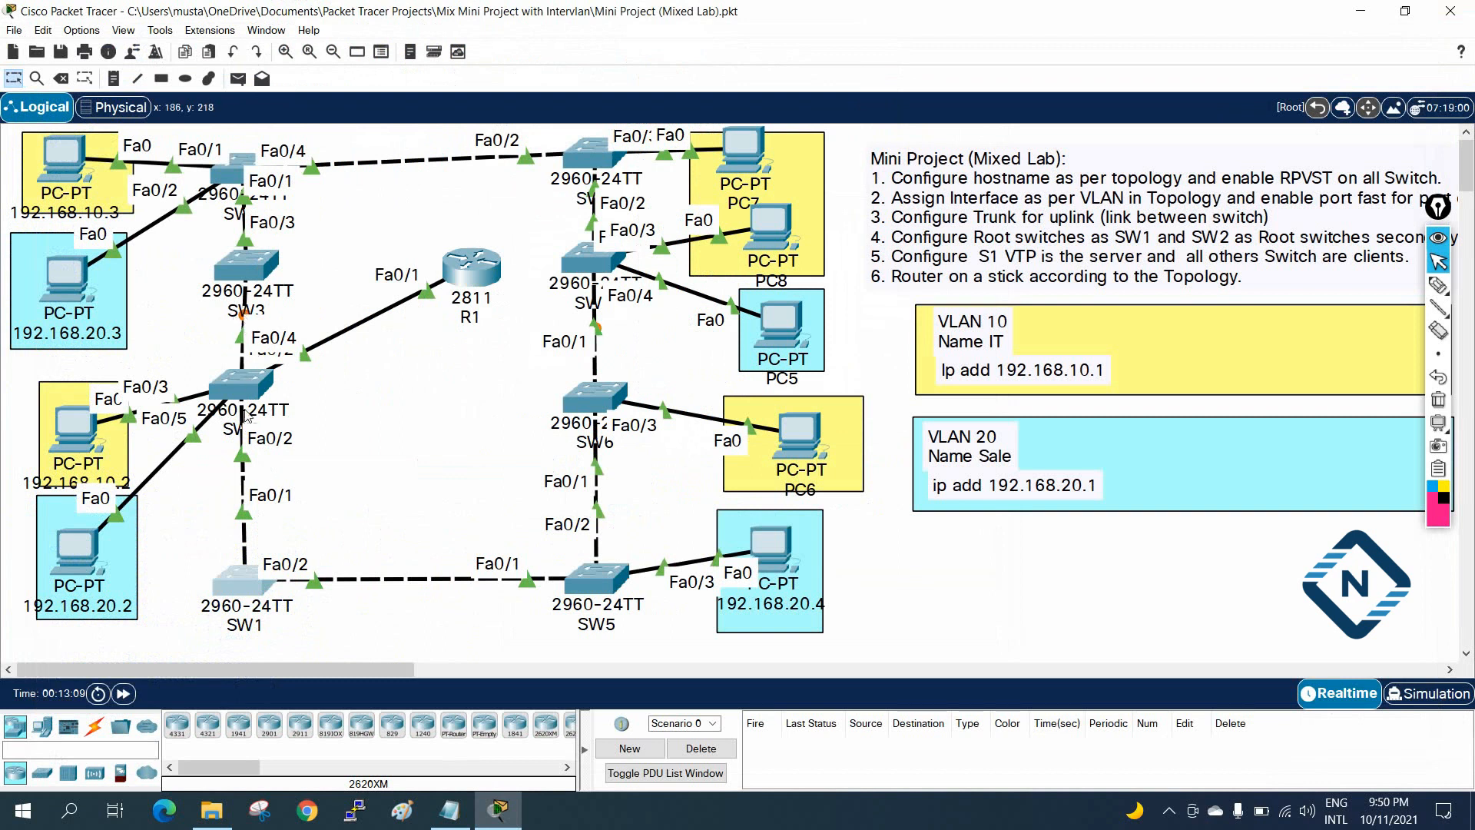
Spread out the topology by raising PCs 192.168.10.2 and 192.168.20.2, lowering SW1, and shifting SW3 and SW4 upward so port labels are readable.
mouse_move(76, 427)
left_mouse_down()
mouse_move(45, 336)
mouse_move(91, 426)
left_mouse_up()
mouse_move(97, 537)
left_mouse_down()
mouse_move(192, 549)
mouse_move(69, 422)
mouse_move(69, 515)
mouse_move(91, 518)
left_mouse_up()
left_click_drag(262, 628, 265, 710)
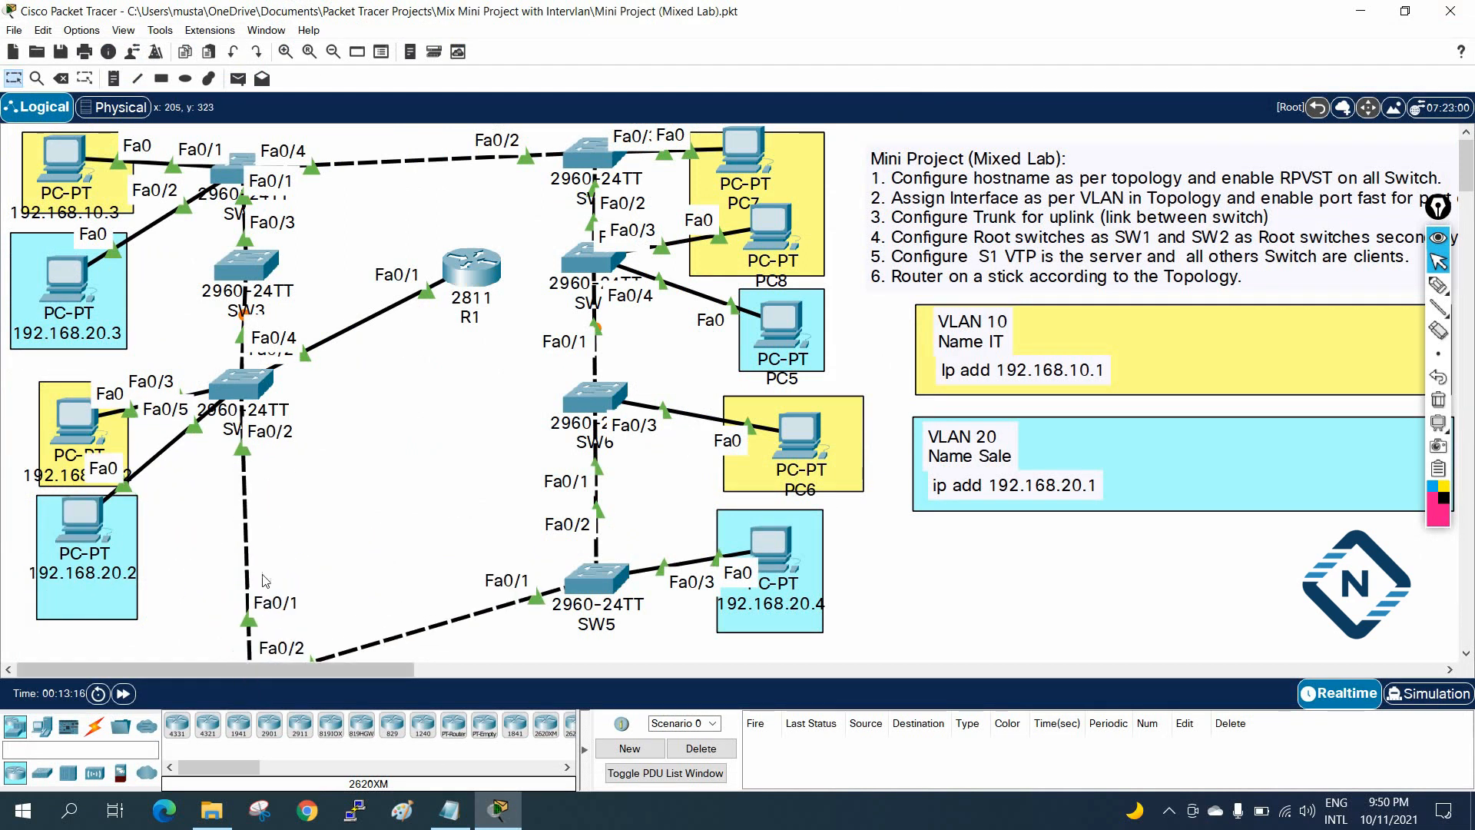
left_click_drag(244, 287, 239, 214)
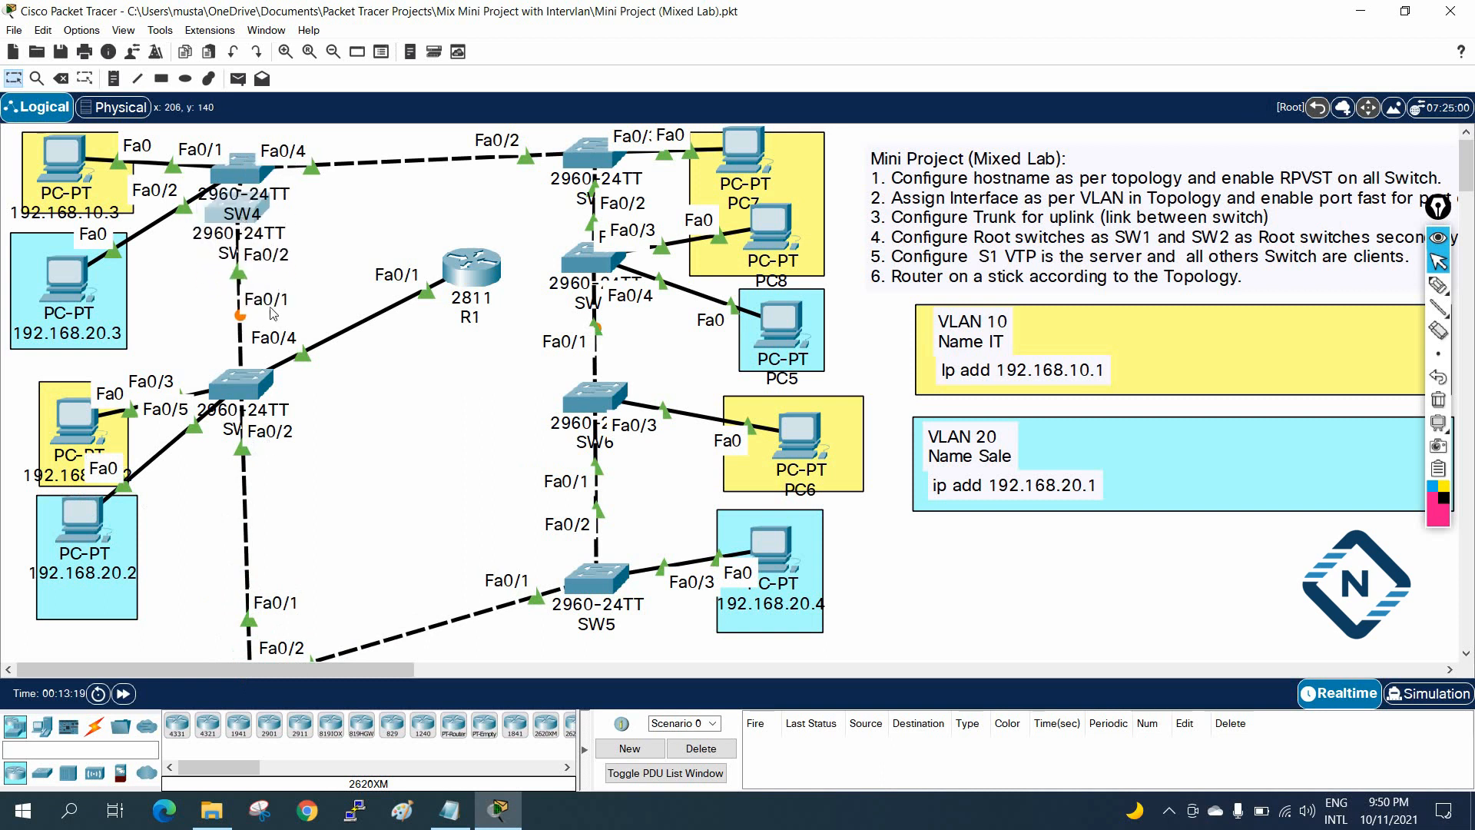
left_click(450, 809)
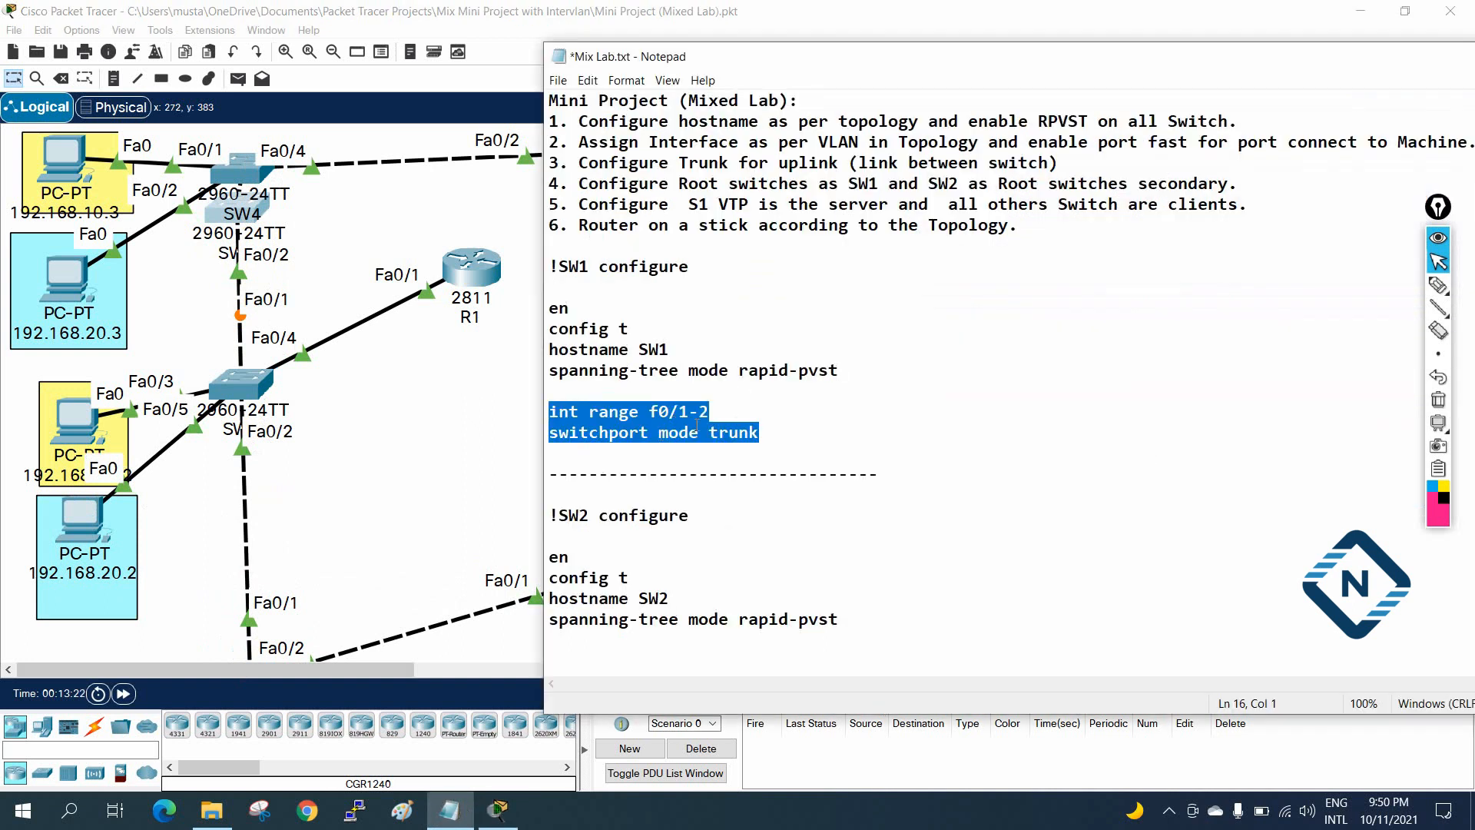
mouse_move(242, 210)
left_mouse_down()
mouse_move(248, 235)
mouse_move(262, 185)
mouse_move(246, 169)
mouse_move(239, 198)
mouse_move(146, 198)
mouse_move(265, 212)
left_mouse_up()
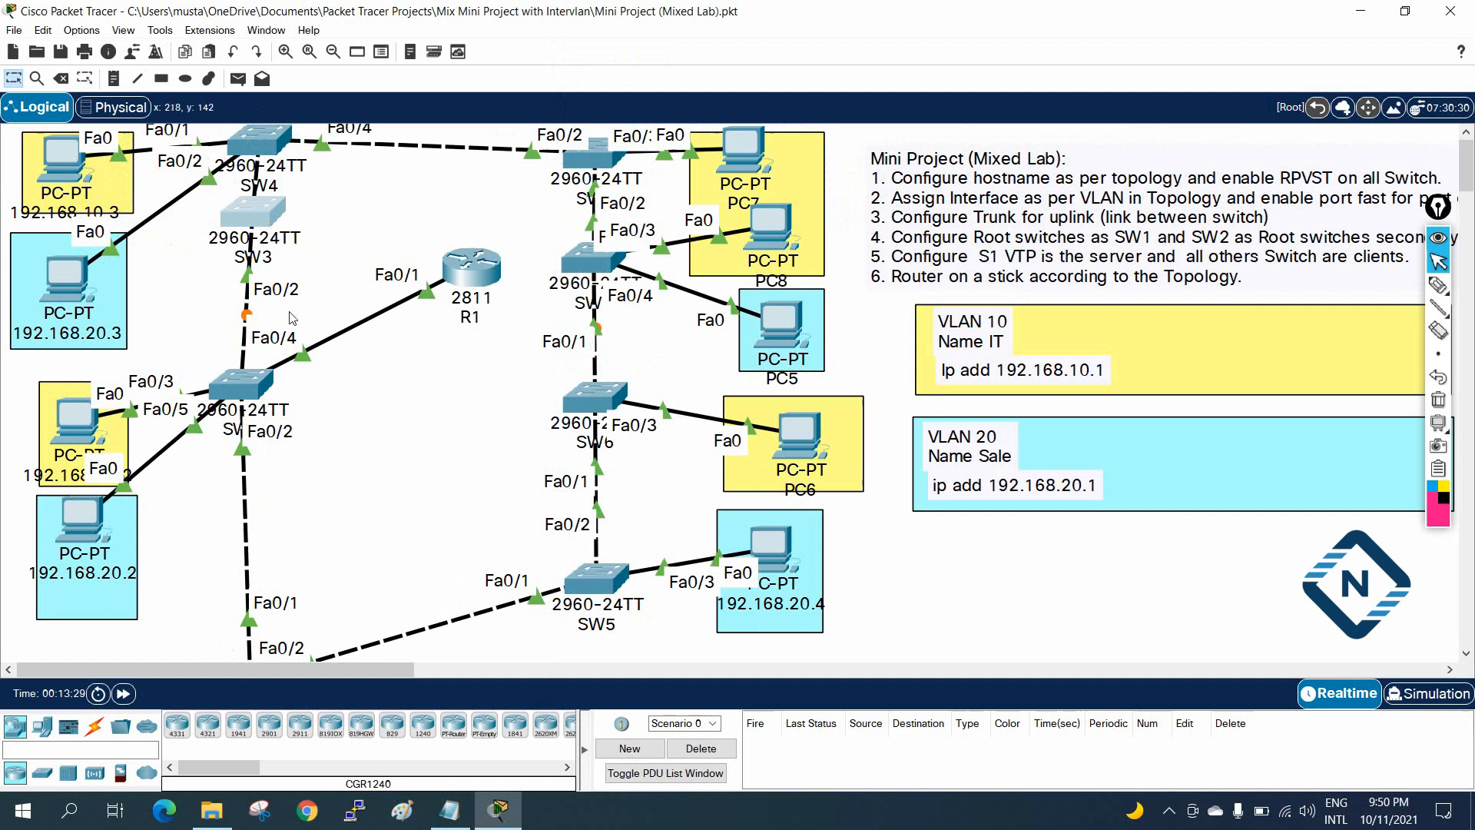
Reposition SW2 below SW3 and move SW3 up beside SW4 so the port labels of the link between SW2 and SW3 can be read.
left_click_drag(240, 387, 284, 522)
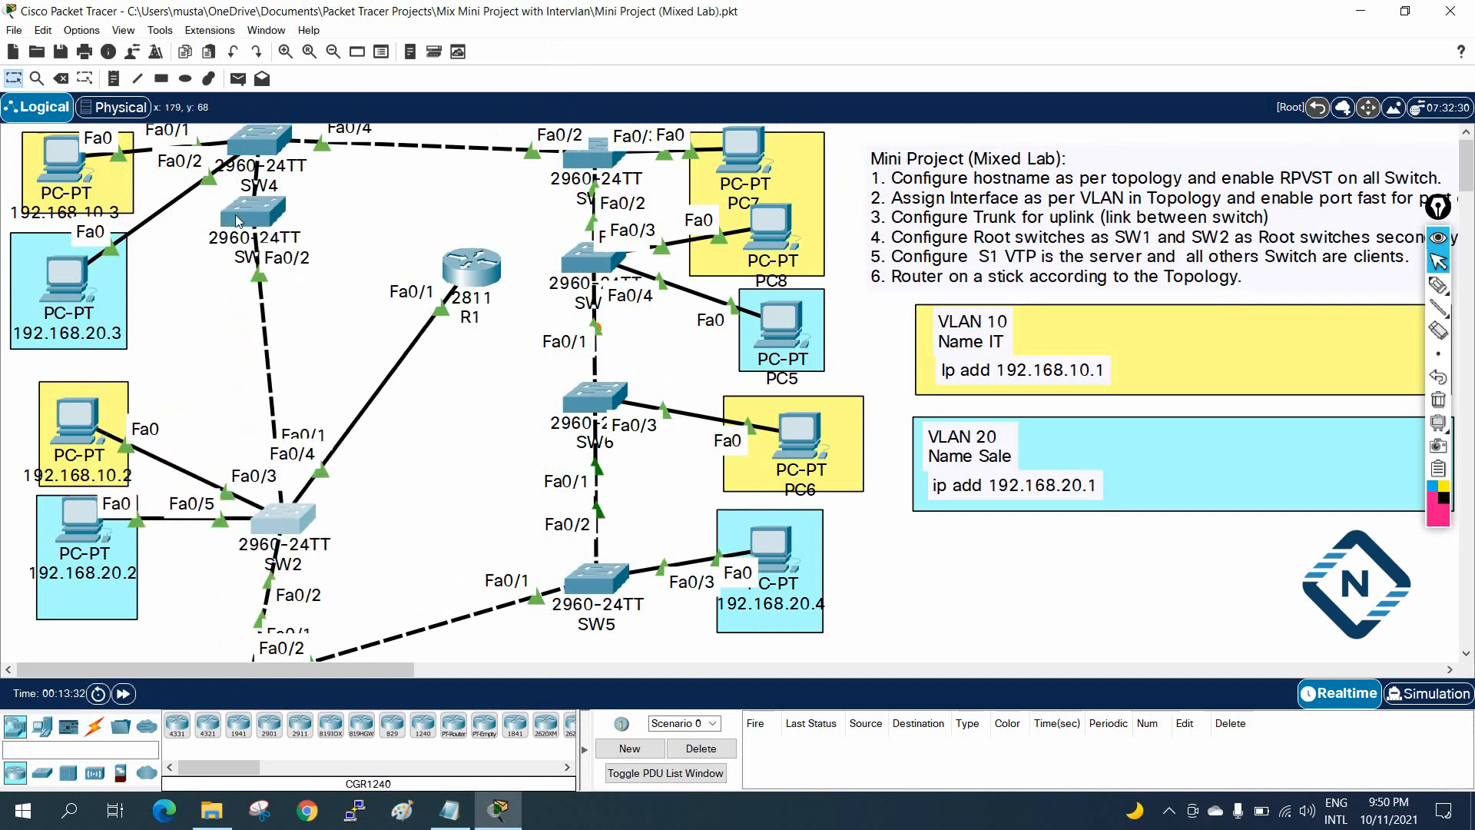
left_click_drag(243, 219, 201, 149)
left_click_drag(298, 532, 278, 367)
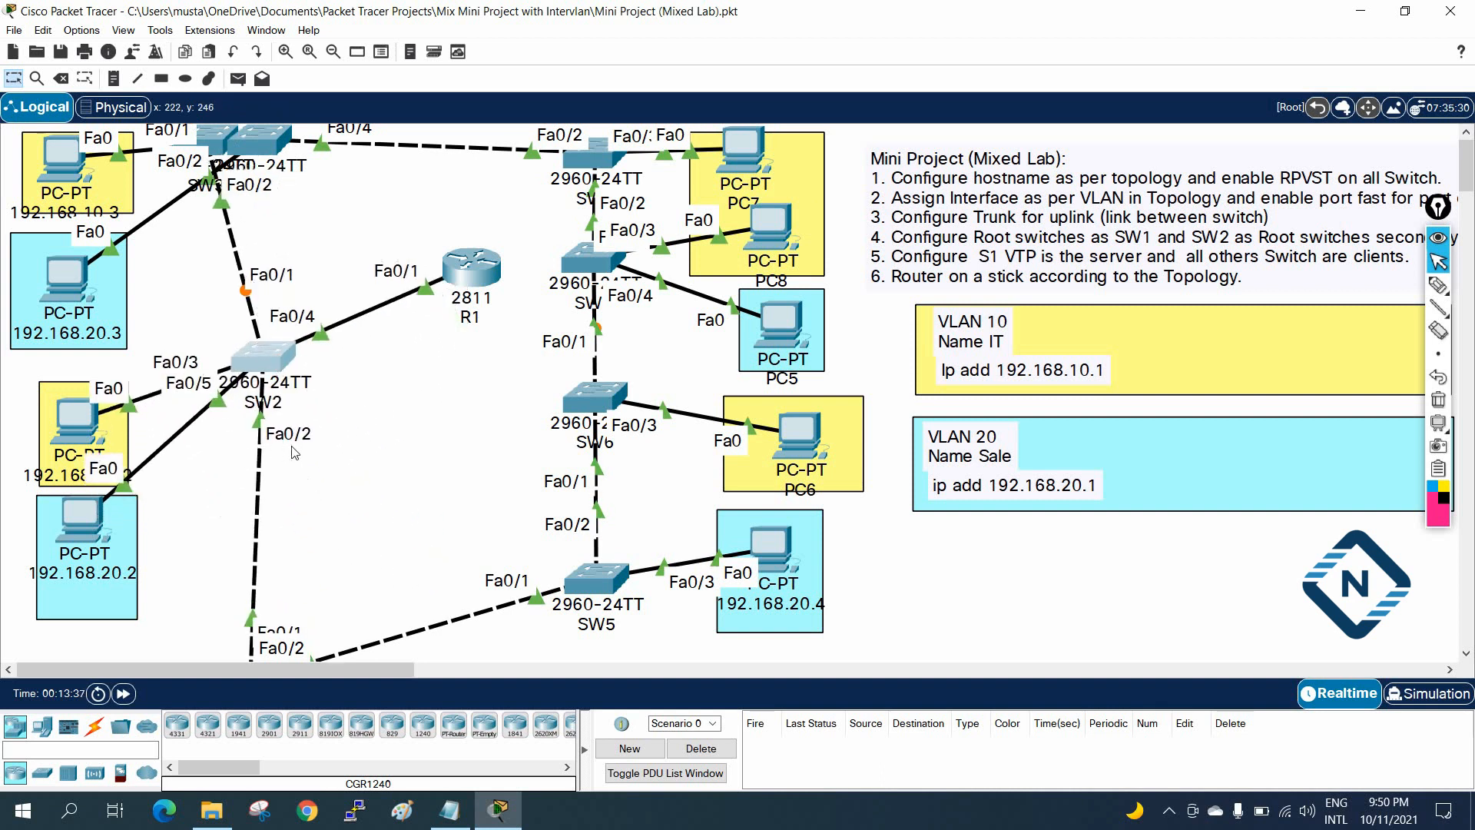
Switch to Mix Lab.txt in Notepad, copy SW1's "int range f0/1-2" and "switchport mode trunk" lines, and paste them below SW2's spanning-tree line.
left_click(449, 809)
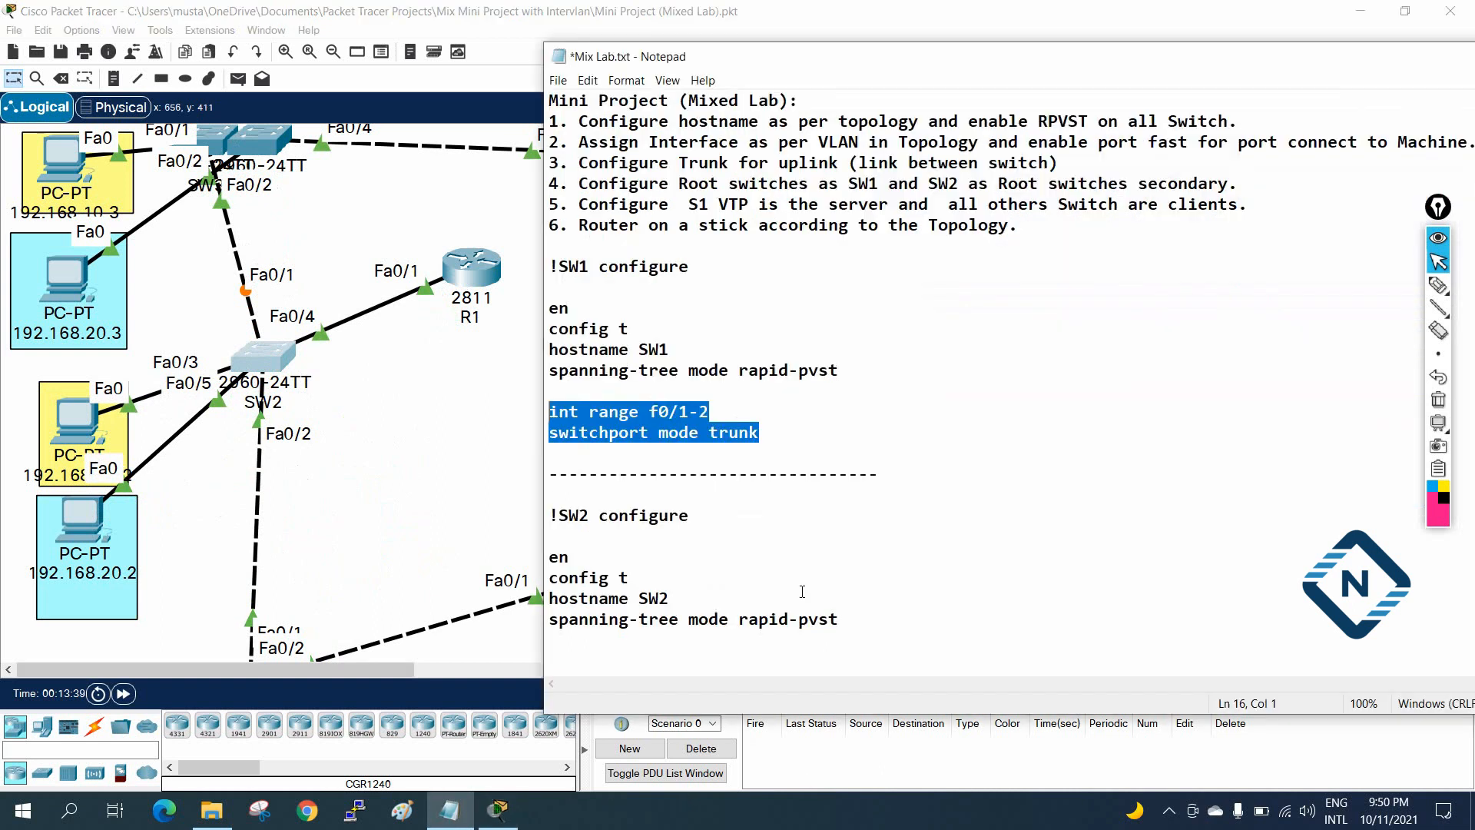
right_click(642, 434)
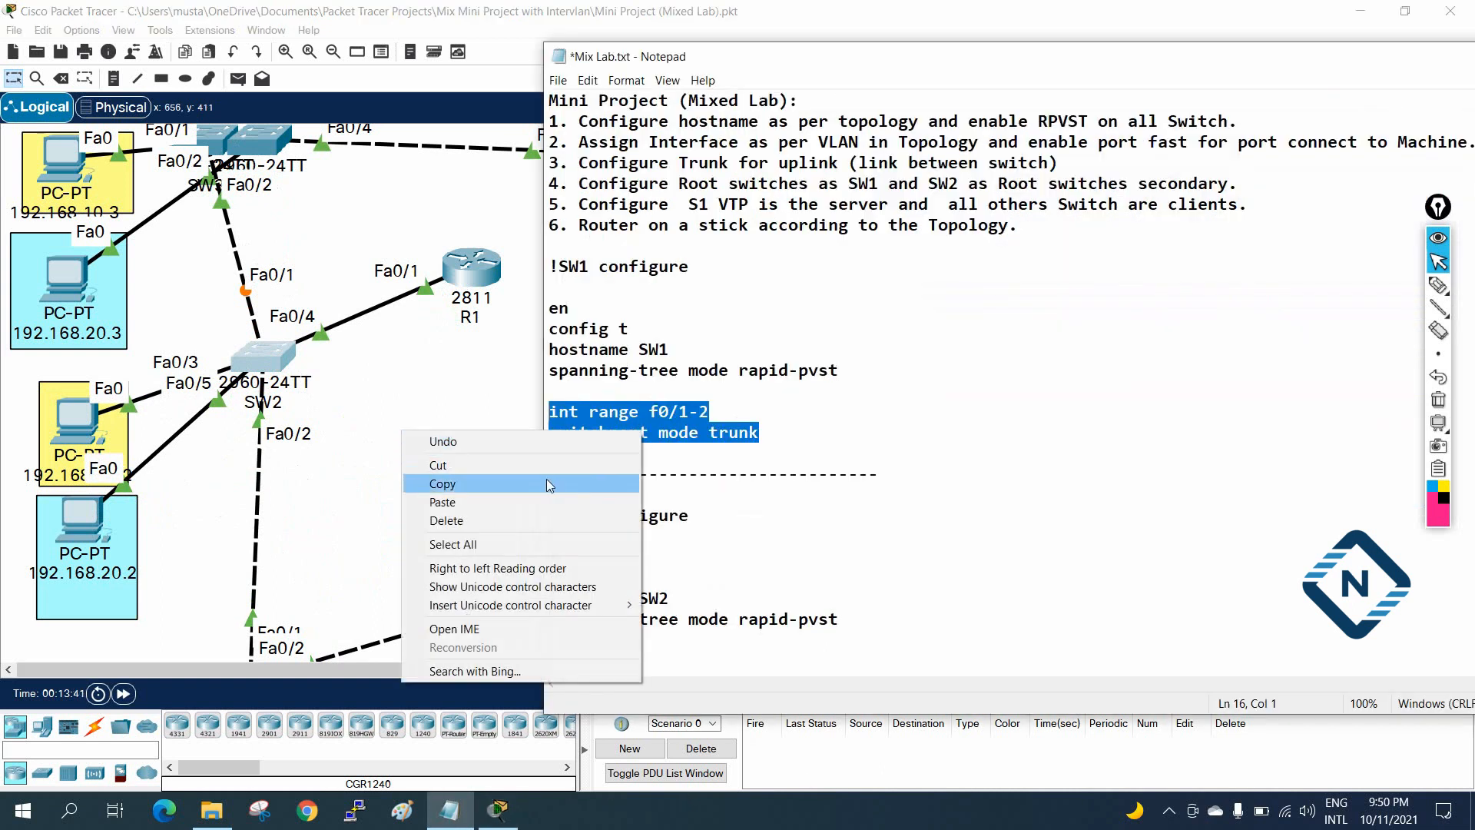
left_click(546, 478)
scroll(803, 524, "down", 3)
left_click(603, 470)
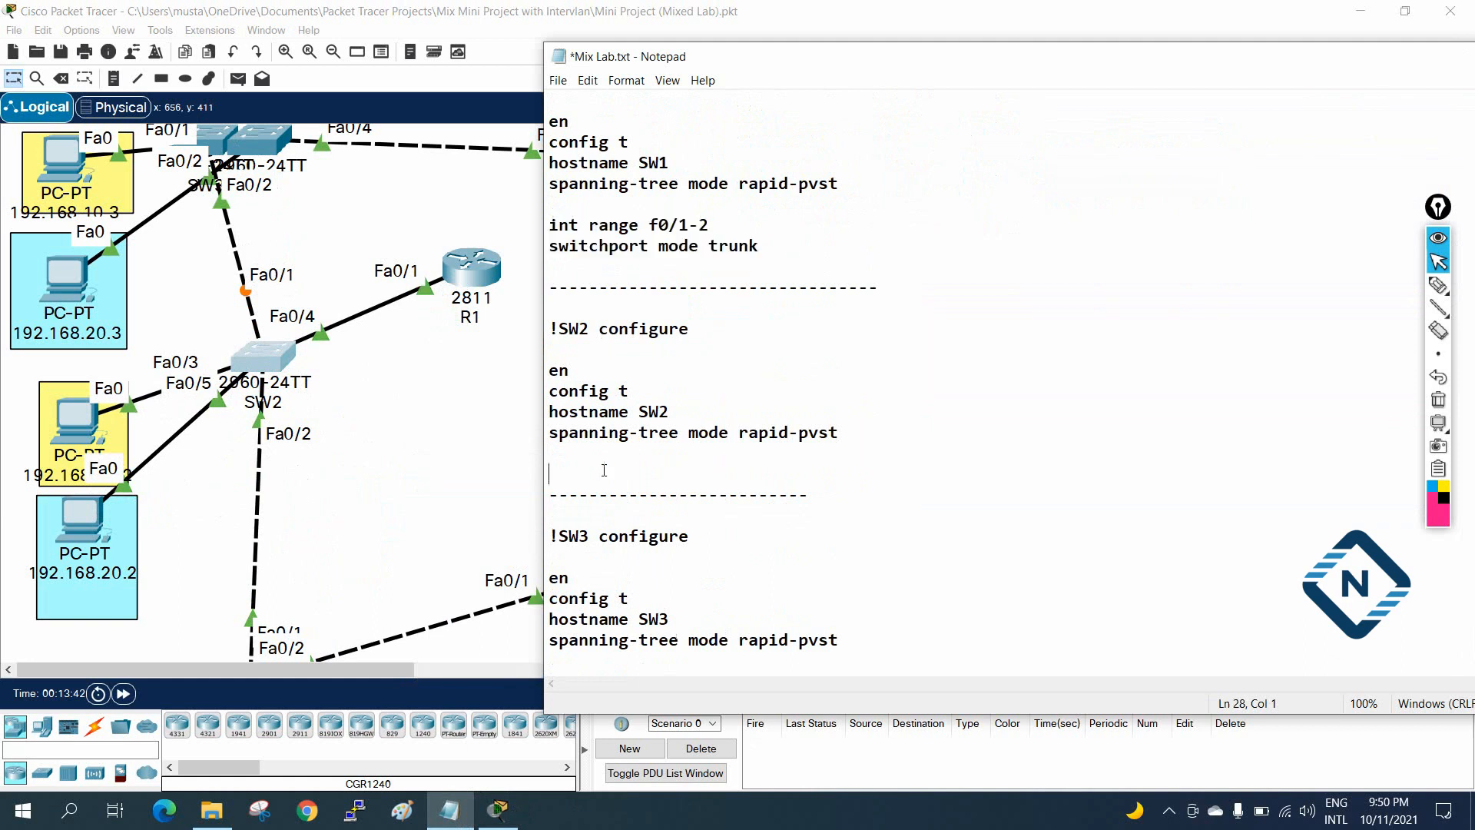
key("ctrl+v")
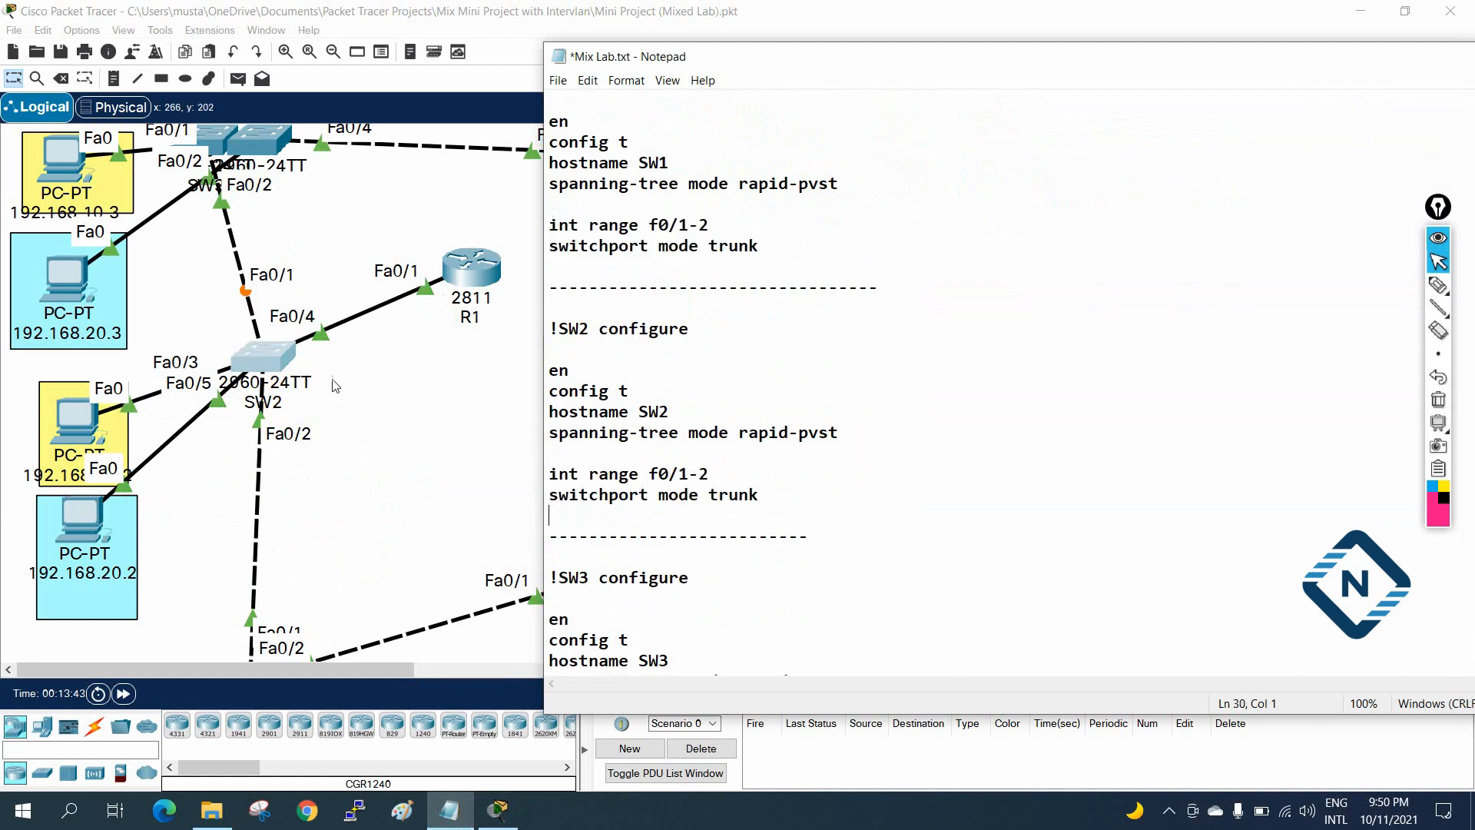
Paste the two trunk lines into switch SW2's maximized command line in Packet Tracer, and close its window.
left_click(258, 361)
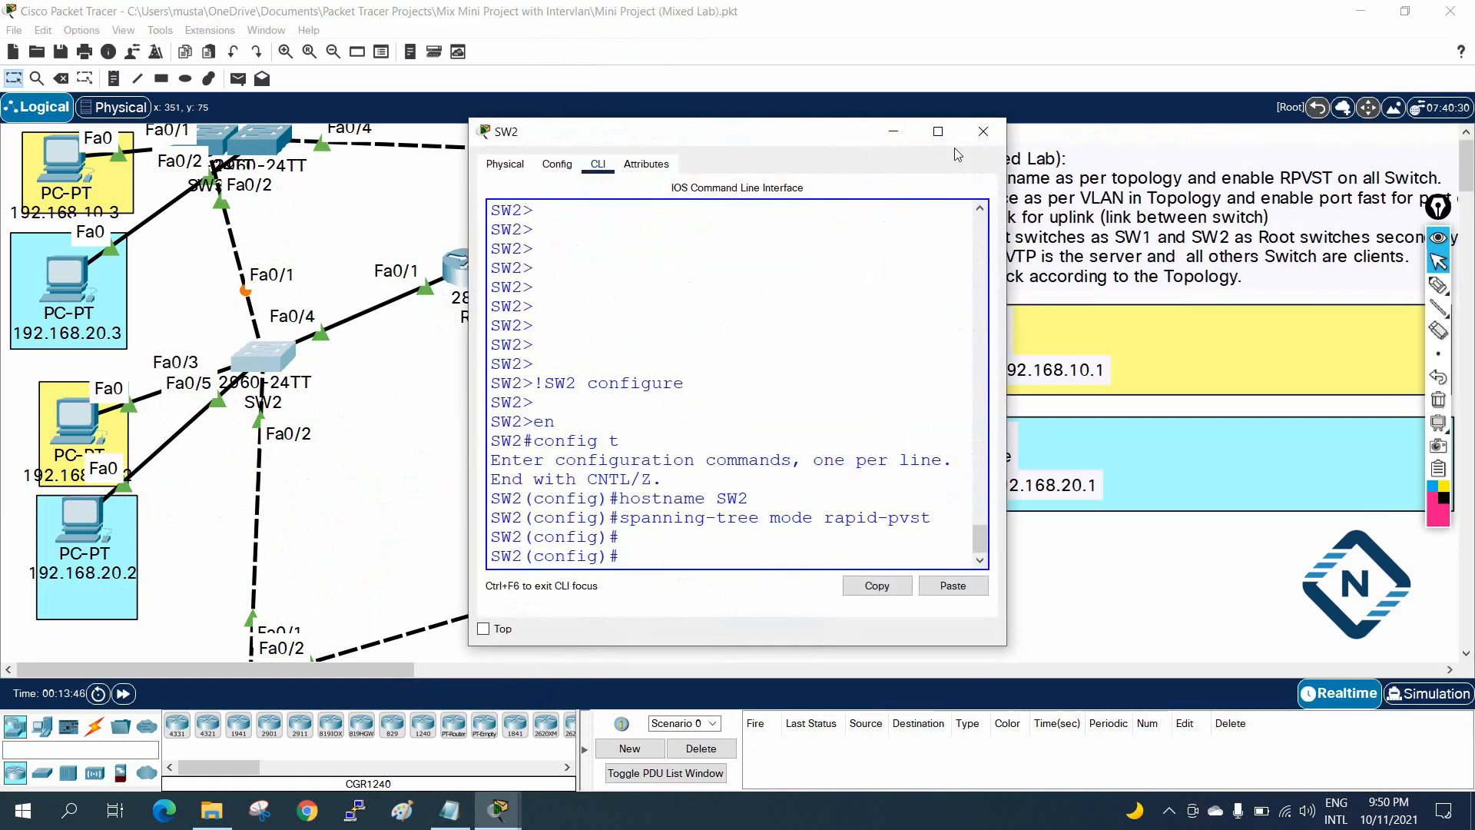
left_click(938, 131)
right_click(768, 379)
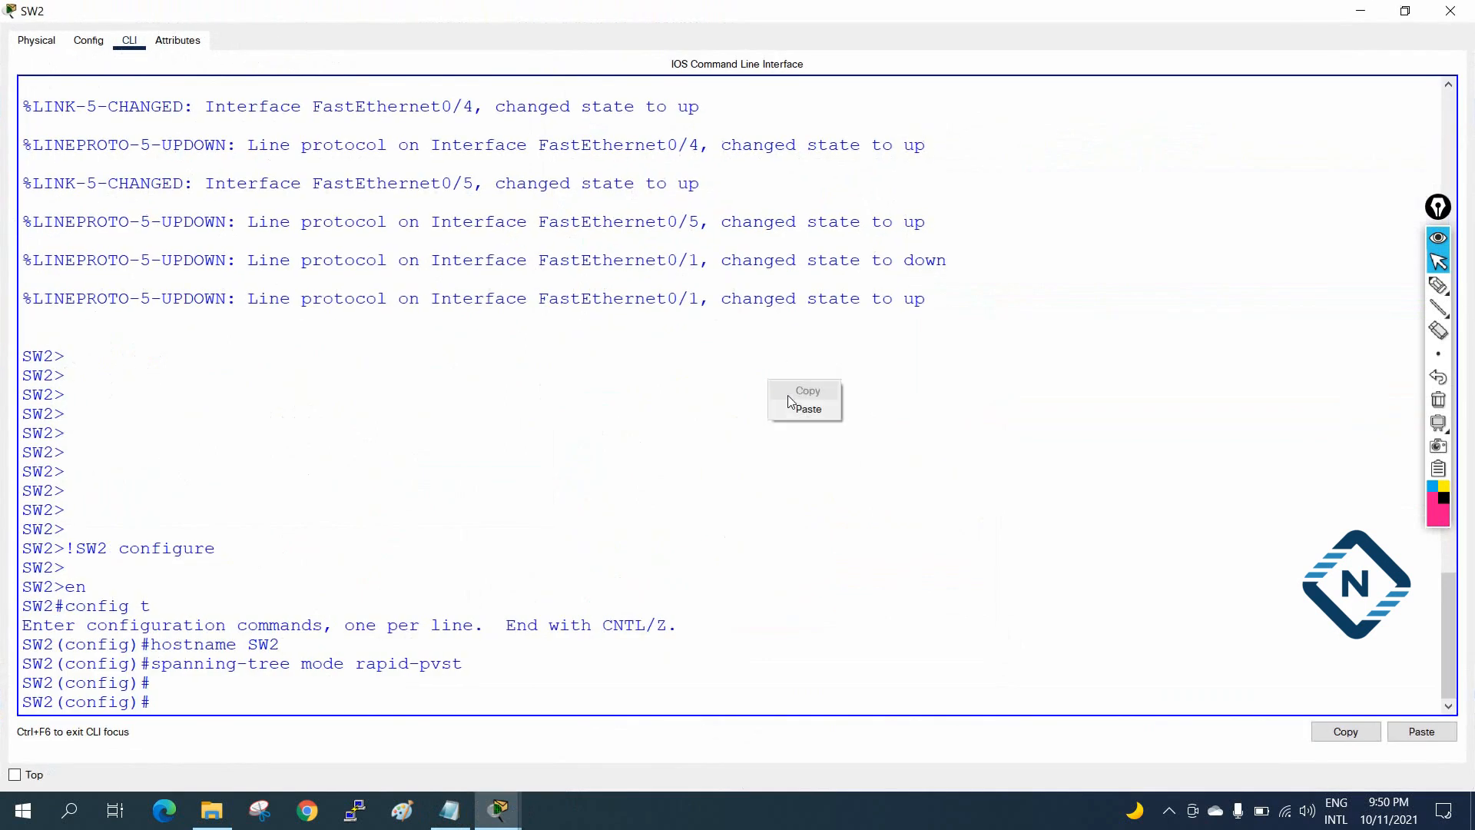
left_click(799, 410)
key("Return")
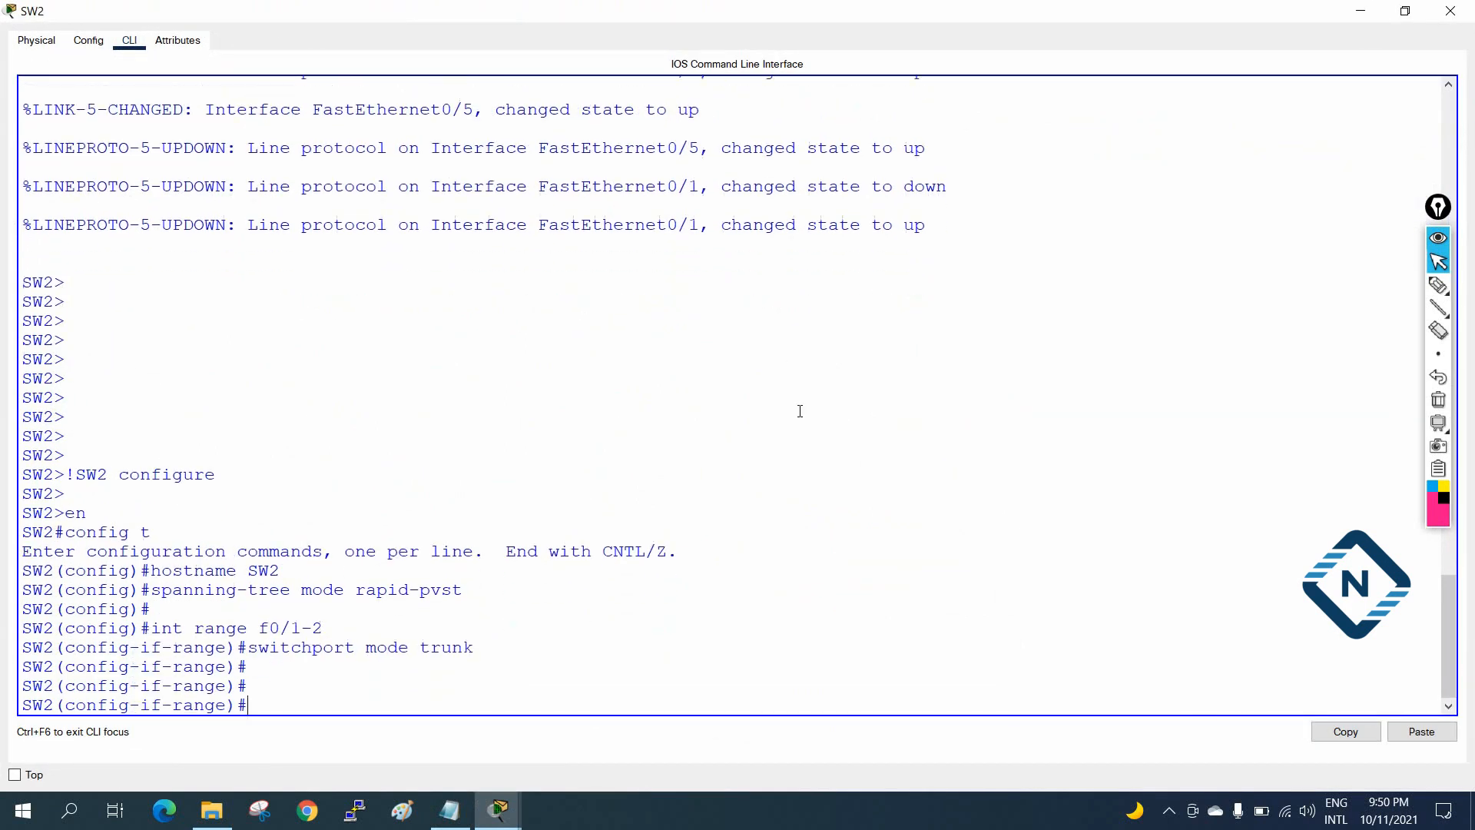
left_click(1450, 11)
Shift SW2 slightly up, raise SW1 until it is nearly level with SW5, and move SW4 to the other side of SW3.
left_click_drag(262, 362, 229, 338)
scroll(232, 430, "down", 3)
left_click_drag(229, 454, 202, 338)
scroll(317, 460, "up", 3)
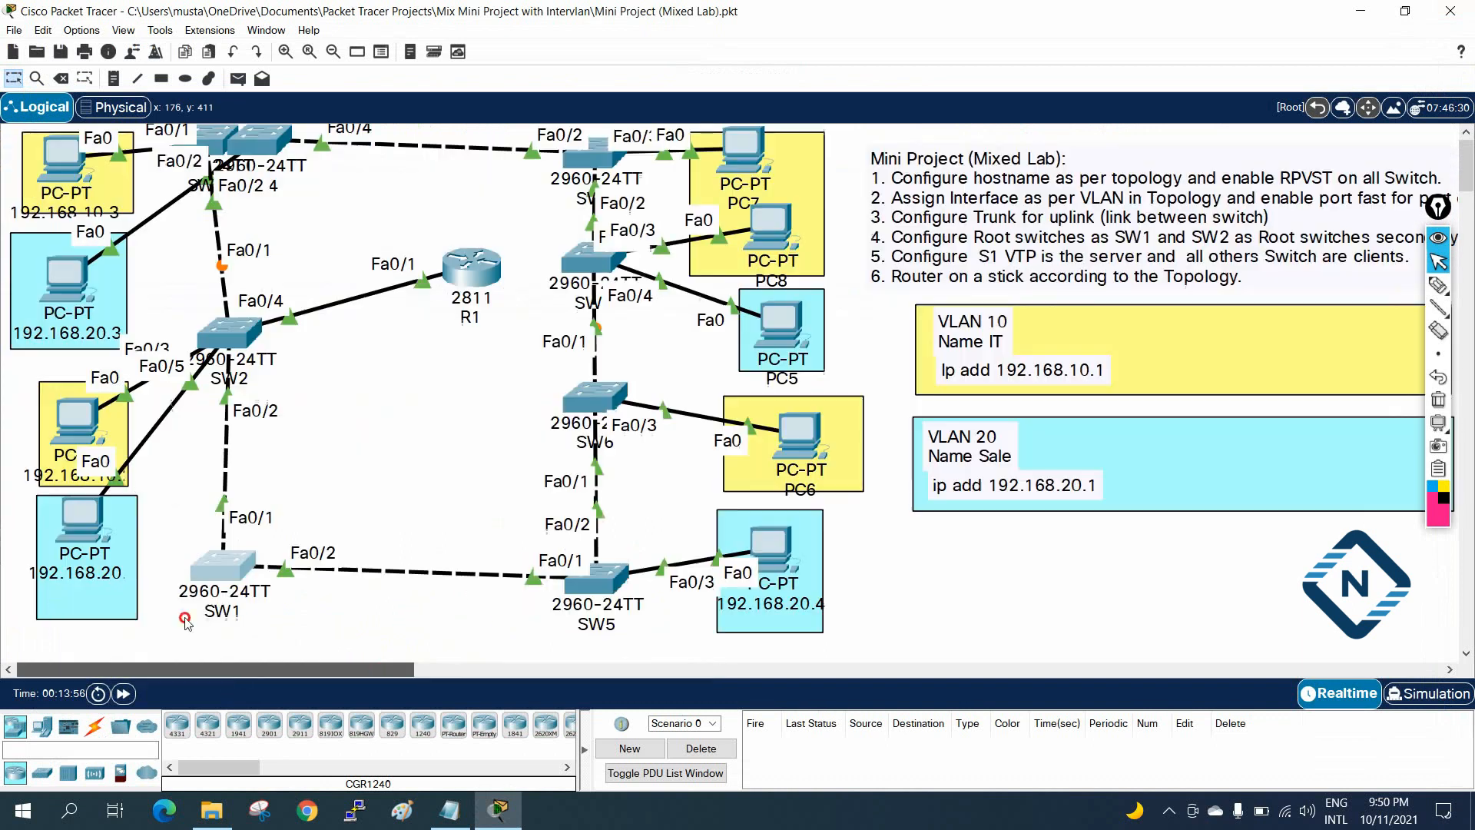
left_click_drag(256, 163, 414, 154)
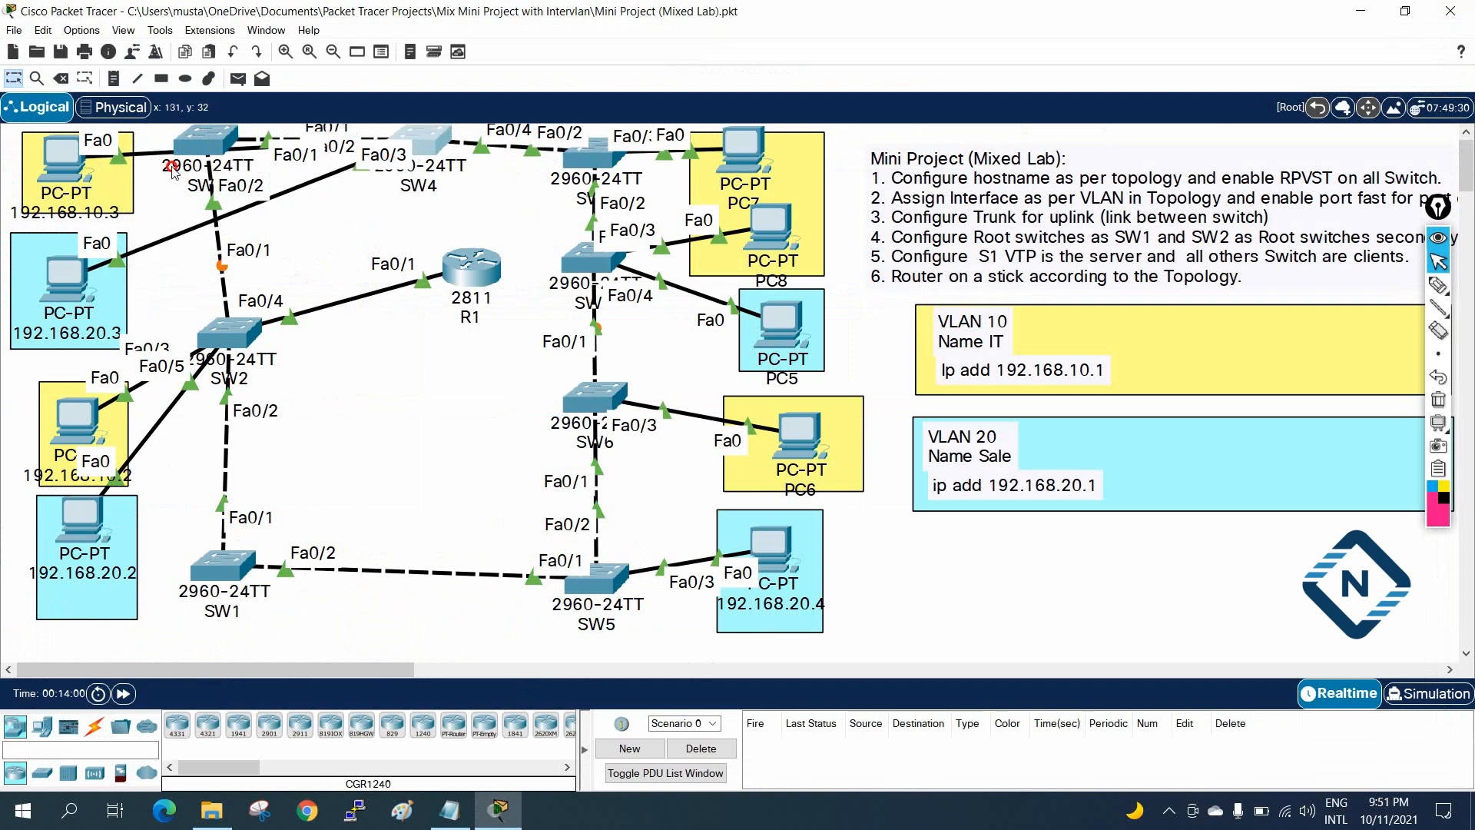
left_click_drag(416, 147, 151, 146)
Zoom out, select the whole topology with its notes, and shift it down and to the right to free space around the edges.
left_click(335, 54)
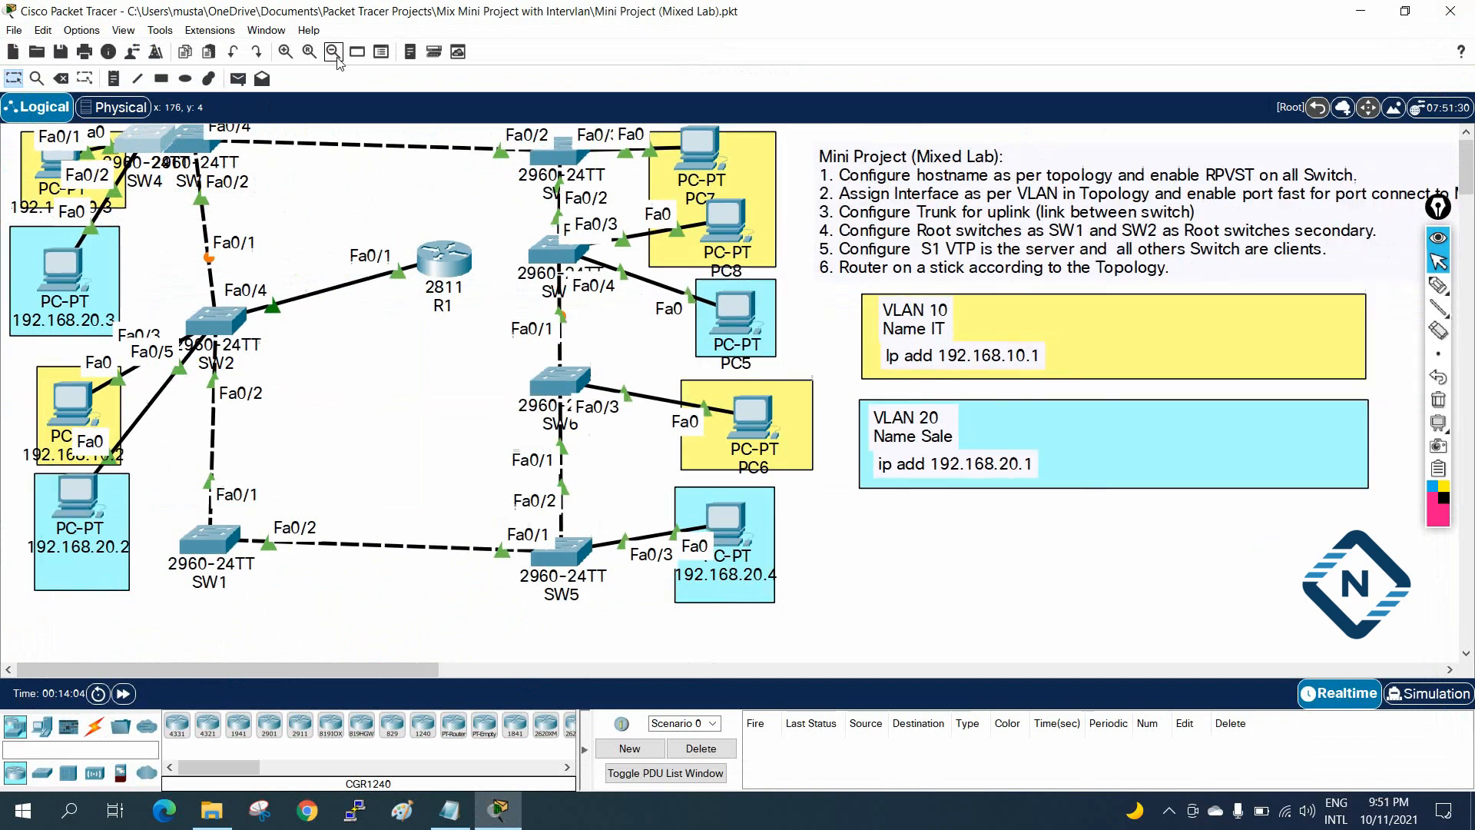
left_click(335, 54)
left_click(335, 54)
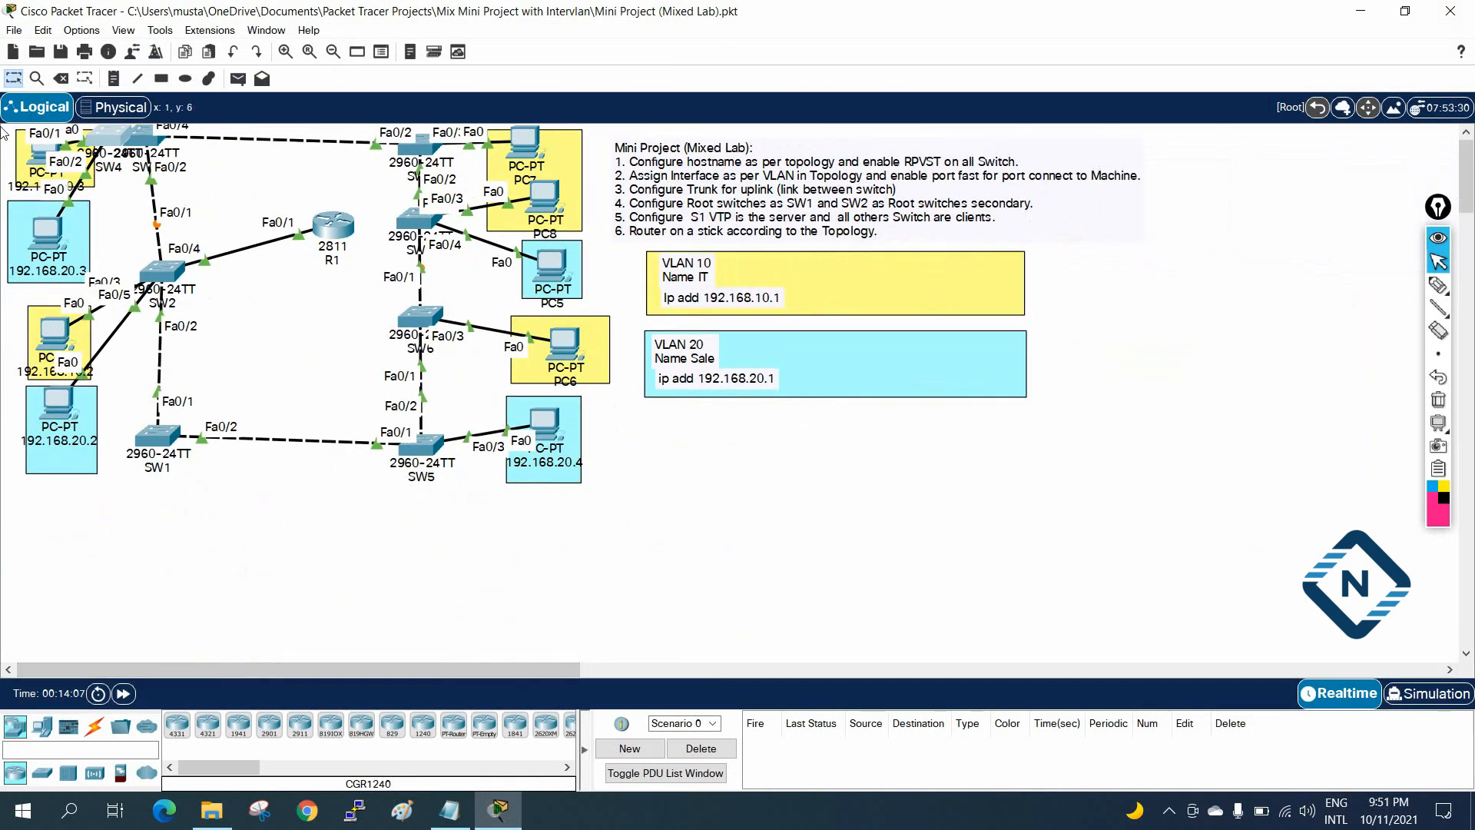
left_click_drag(4, 131, 828, 361)
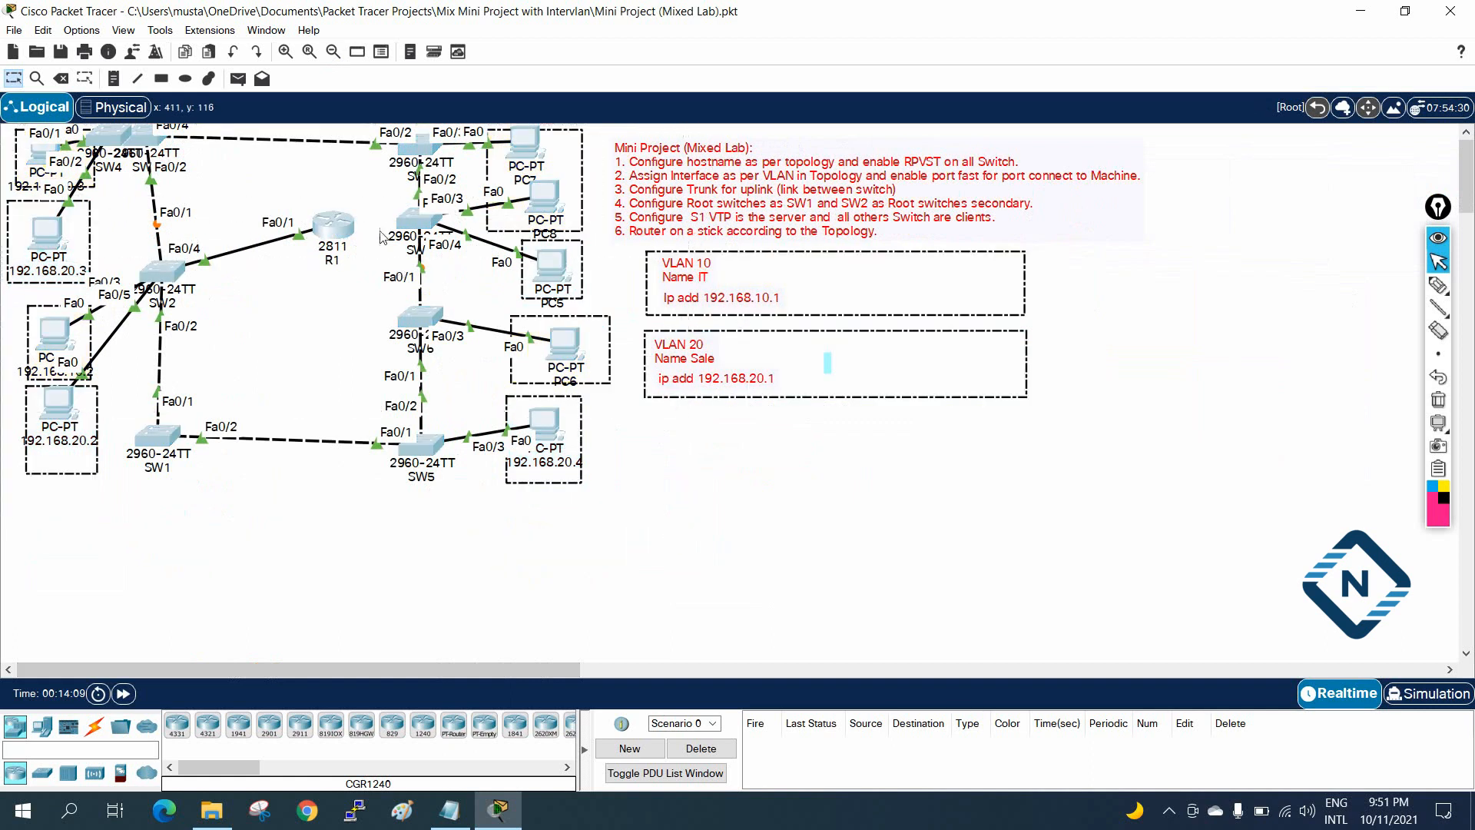
left_click_drag(413, 221, 491, 317)
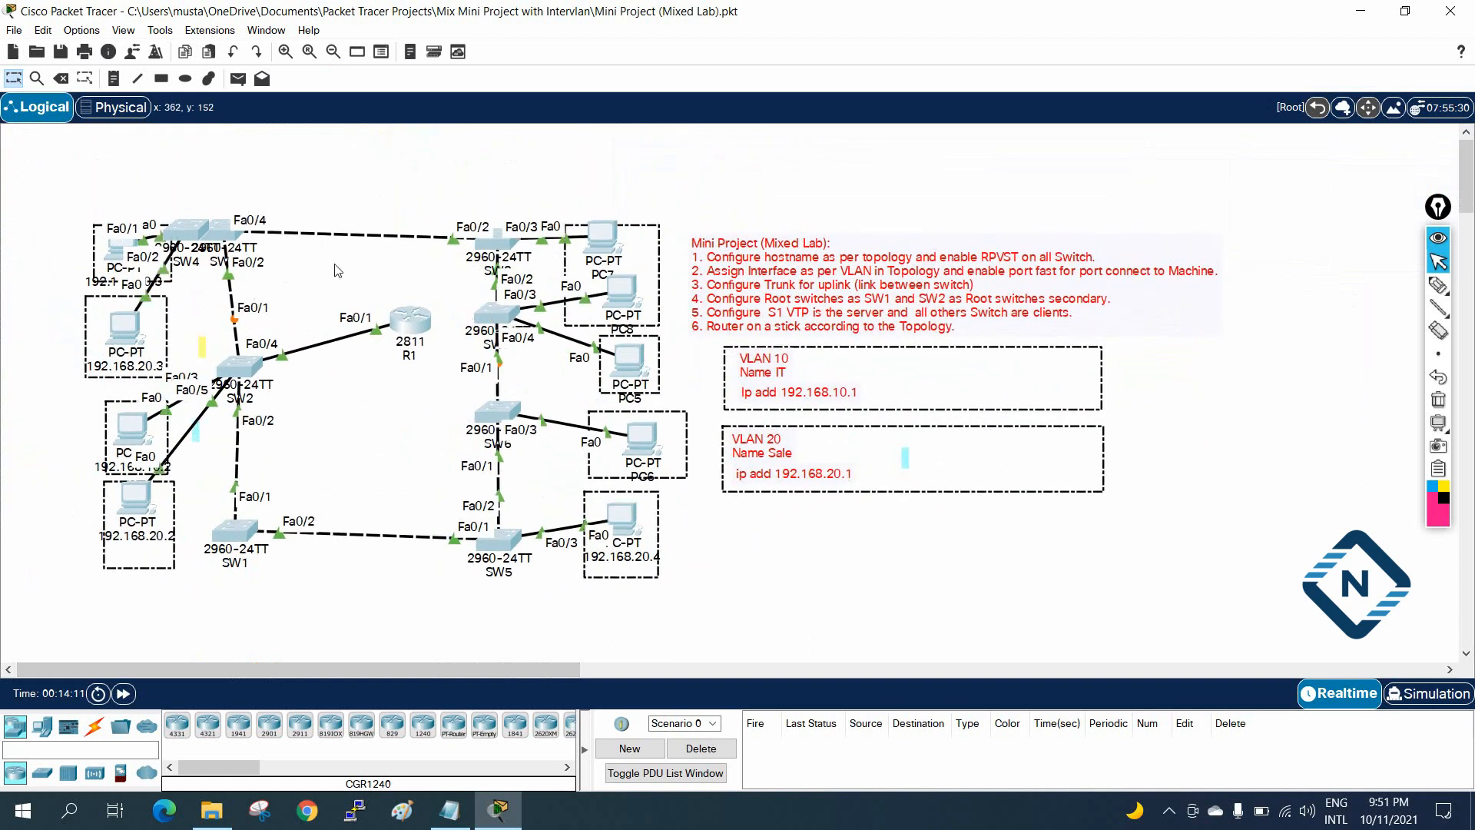
left_click(282, 172)
Stack the crowded switches vertically by placing SW4 above the PCs, SW3 below it, and SW2 lower toward SW1.
left_click_drag(182, 231, 215, 140)
left_click_drag(245, 370, 238, 413)
left_click_drag(232, 244, 234, 300)
left_click_drag(211, 137, 214, 162)
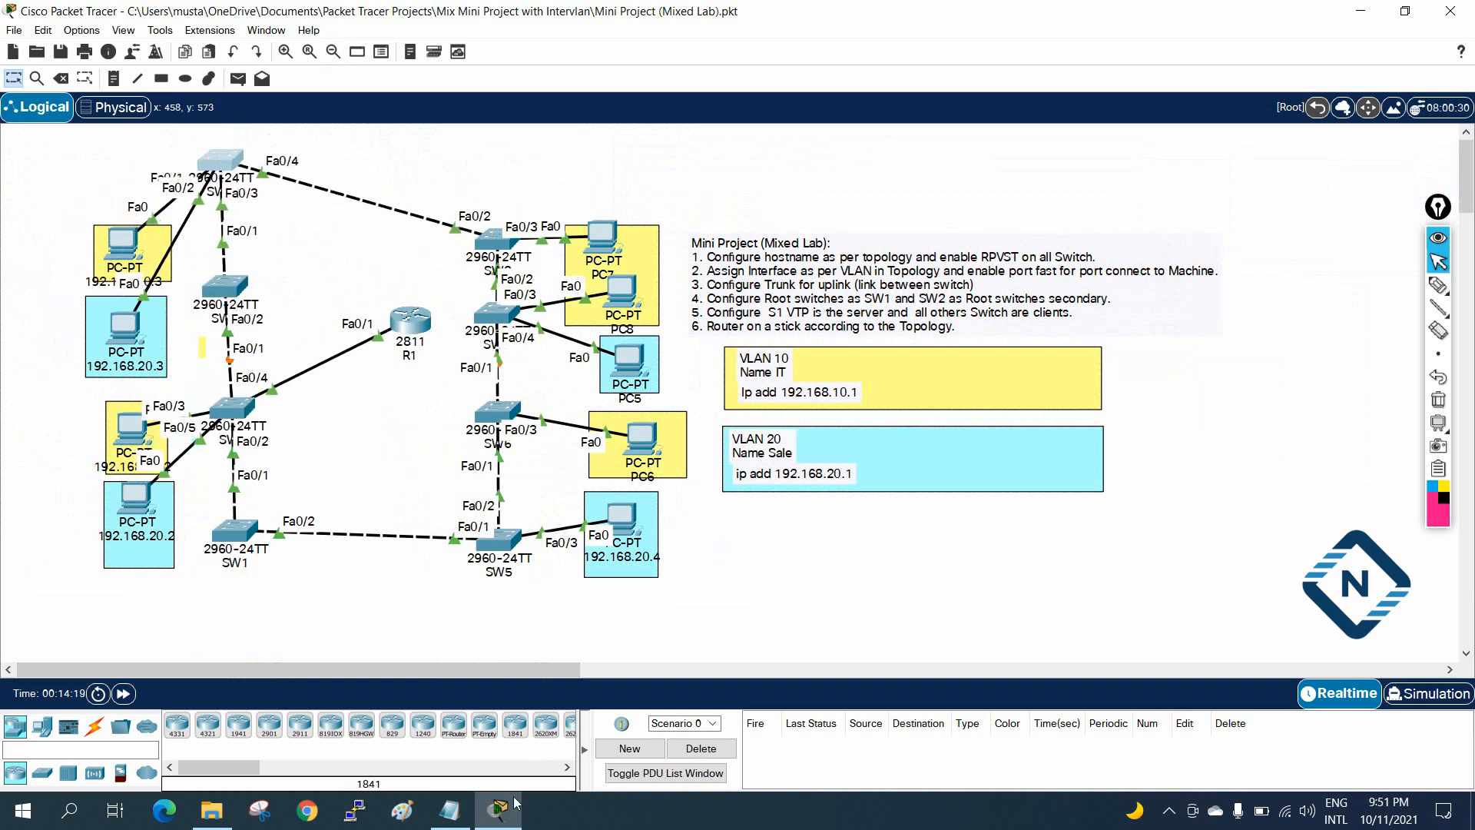
Move SW3 aside and back between SW4 and SW2, and raise SW8 to about SW4's height to expose the port labels.
left_click(450, 809)
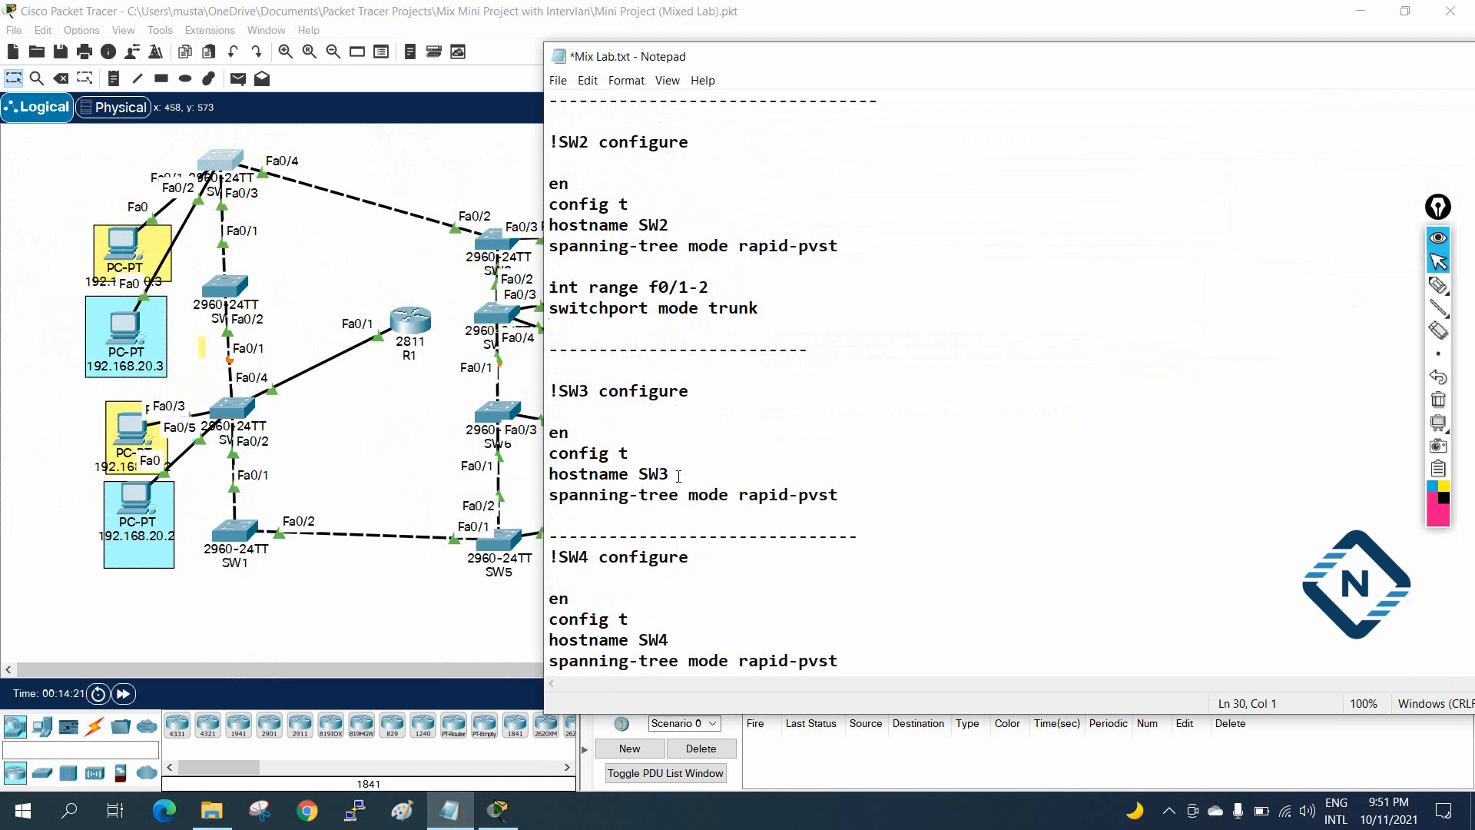
mouse_move(228, 161)
left_mouse_down()
mouse_move(276, 163)
mouse_move(185, 167)
mouse_move(213, 183)
mouse_move(231, 159)
left_mouse_up()
left_click_drag(234, 291, 327, 341)
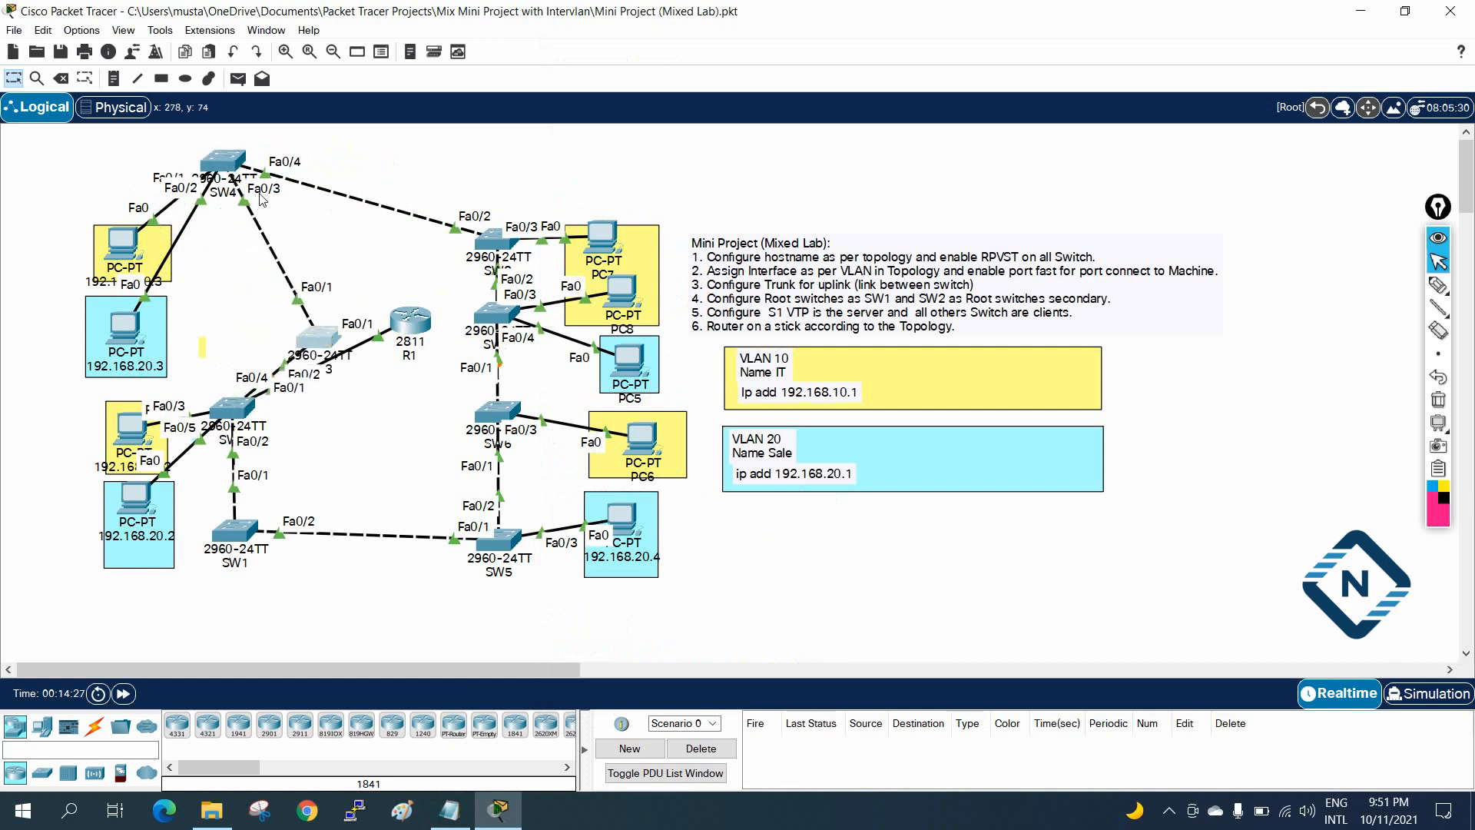
left_click_drag(315, 336, 215, 315)
left_click_drag(466, 257, 486, 162)
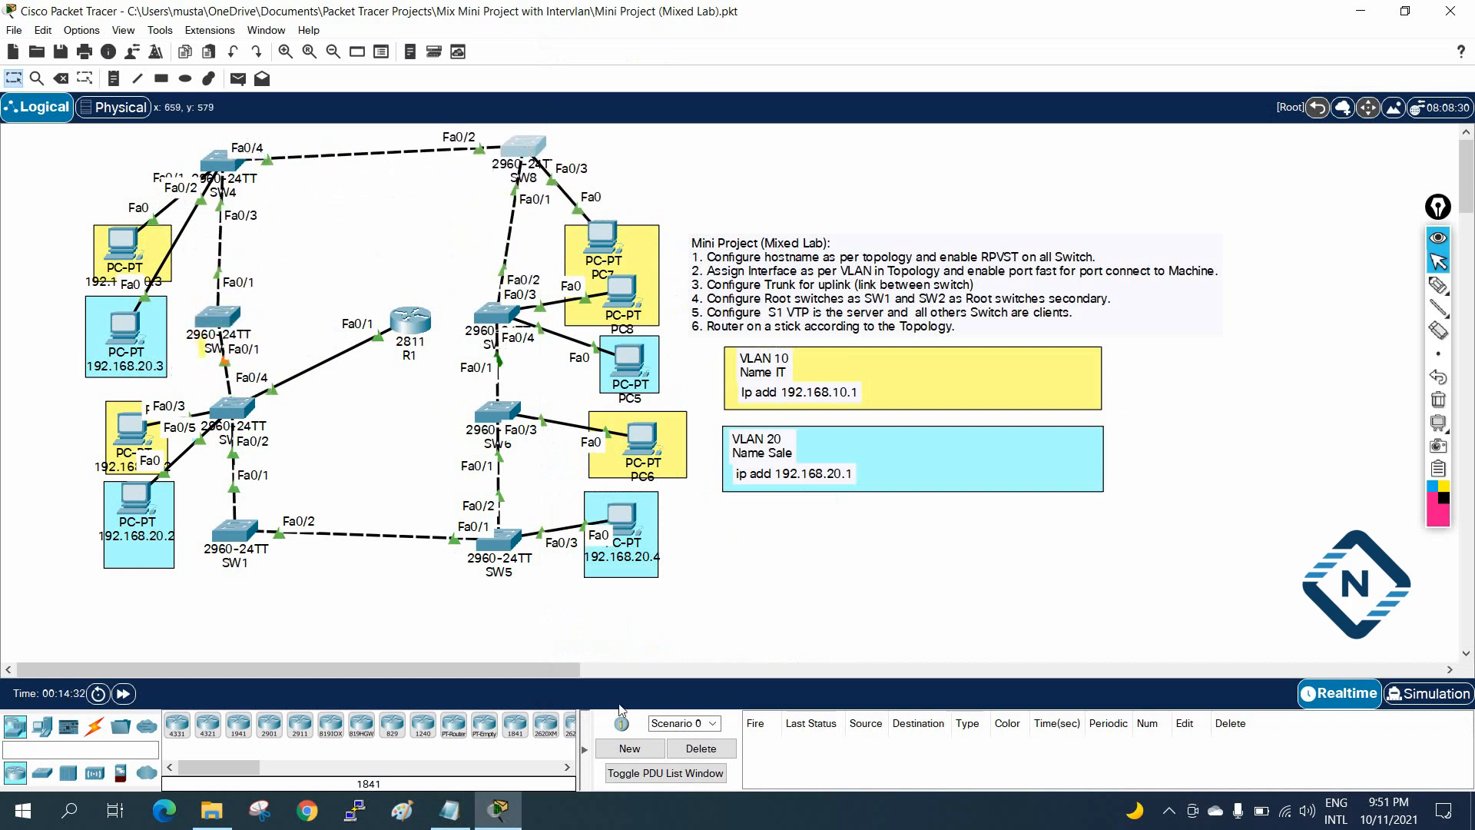
In Notepad, paste the trunk lines below SW3's spanning-tree line, change the range to f0/3-4, and select both lines.
left_click(449, 809)
scroll(650, 622, "down", 1)
scroll(649, 622, "down", 2)
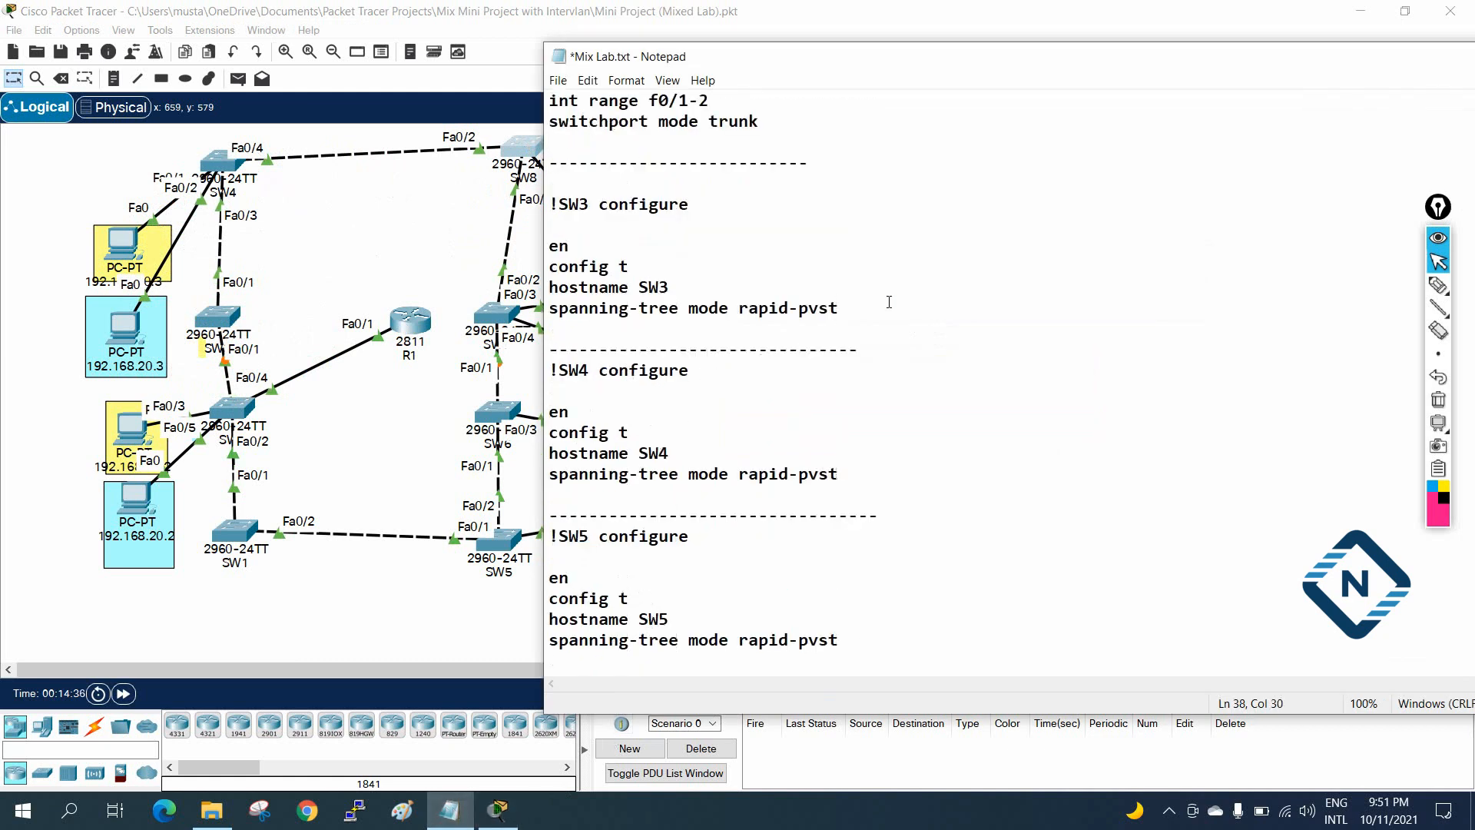
key("ctrl+v")
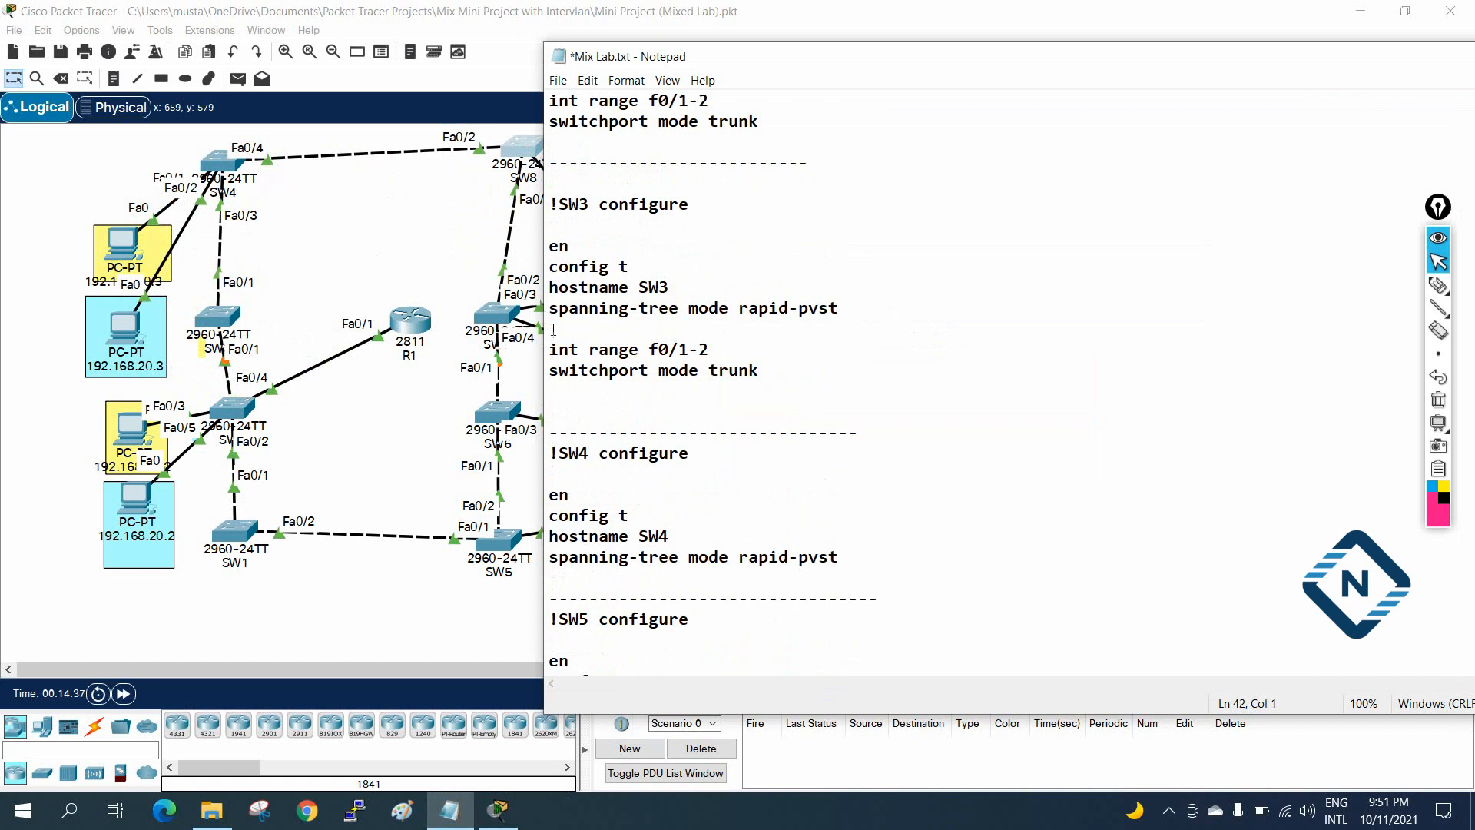
left_click_drag(689, 349, 680, 350)
type("3")
left_click_drag(785, 374, 544, 346)
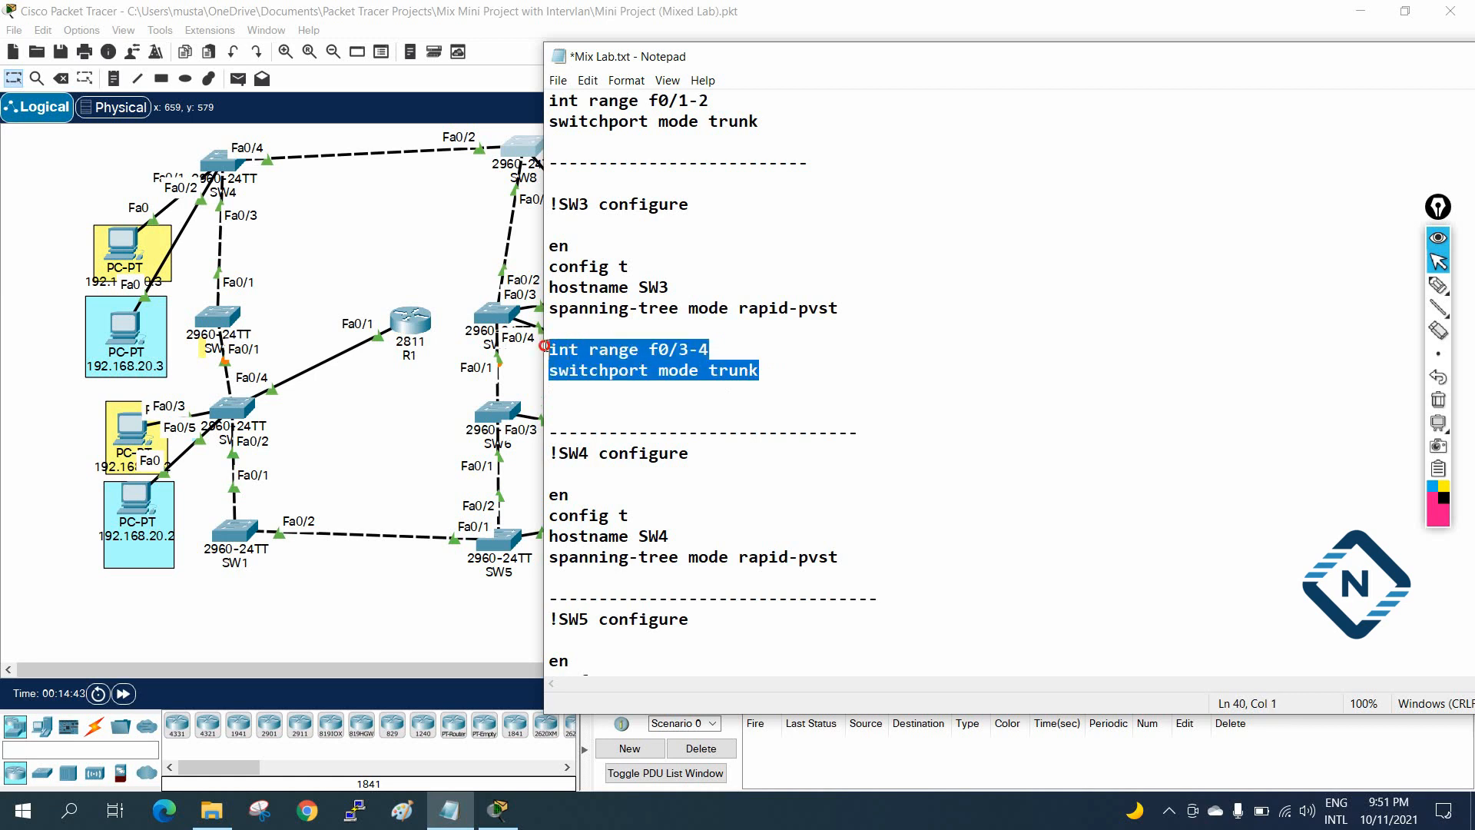
Open the command lines of SW4 and SW3 in Packet Tracer, nudging SW3 upward, to check which switch uses ports Fa0/3-4.
left_click(230, 163)
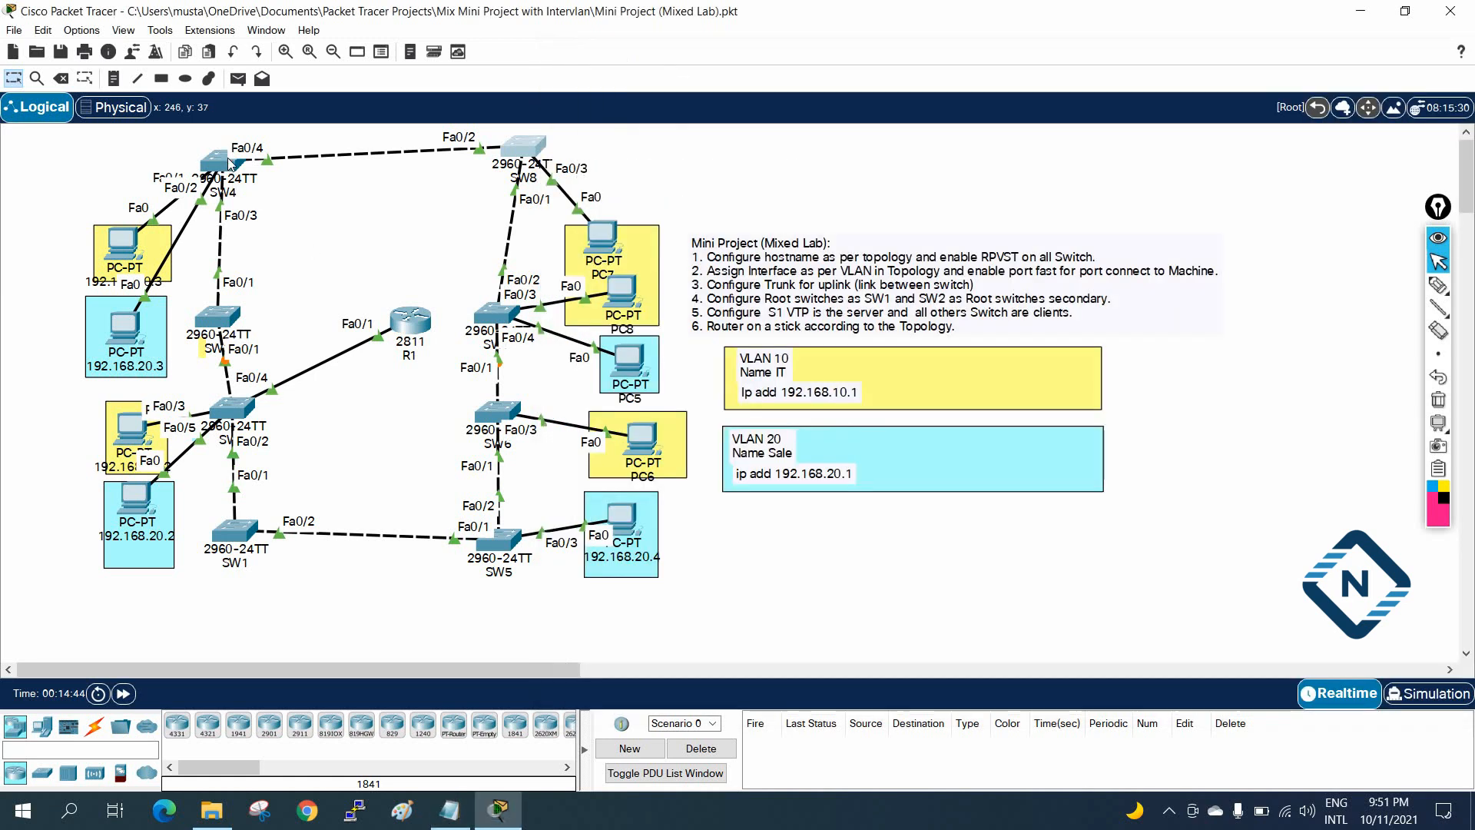
left_click(229, 163)
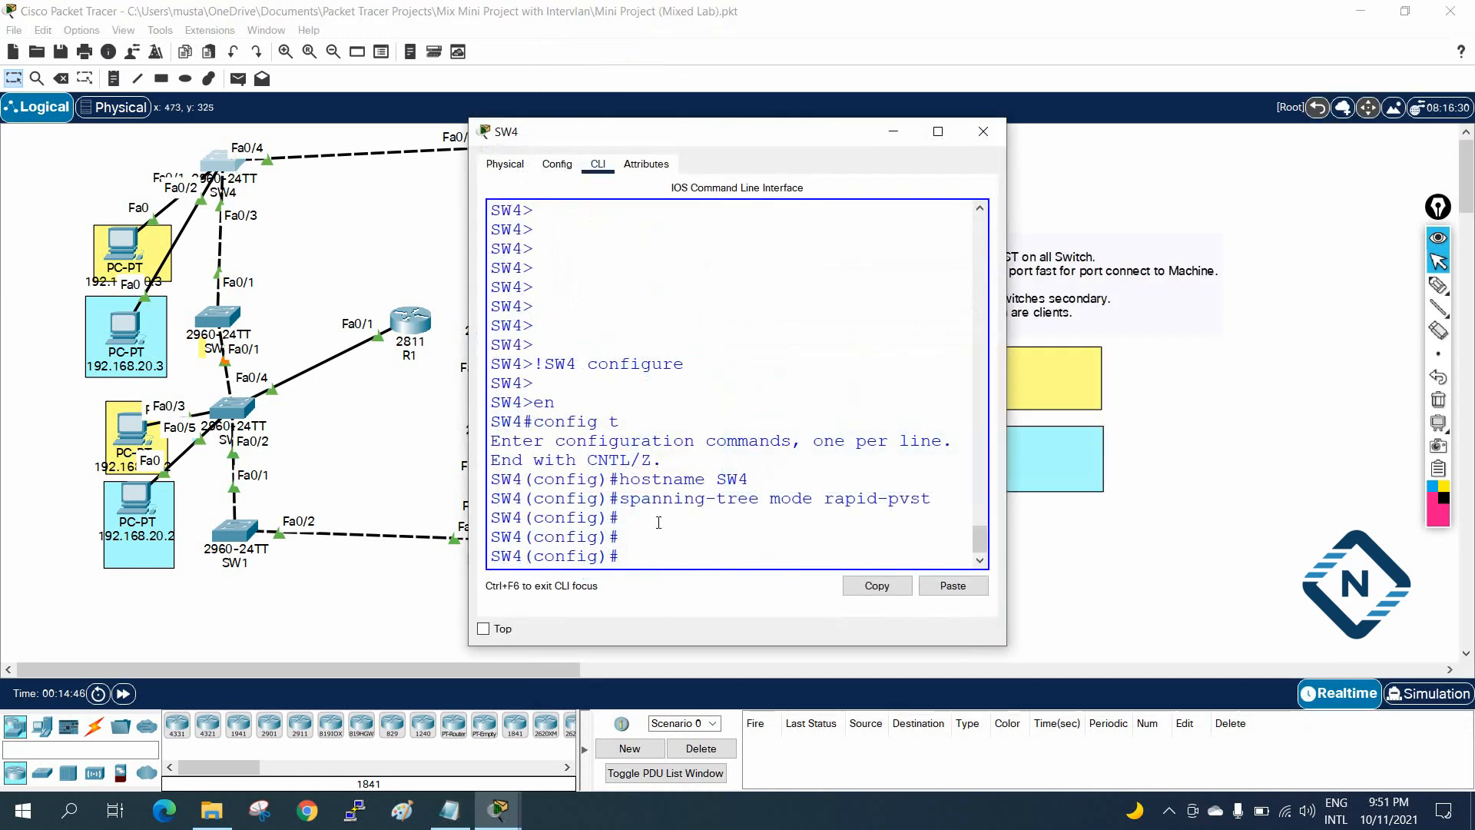
left_click(449, 809)
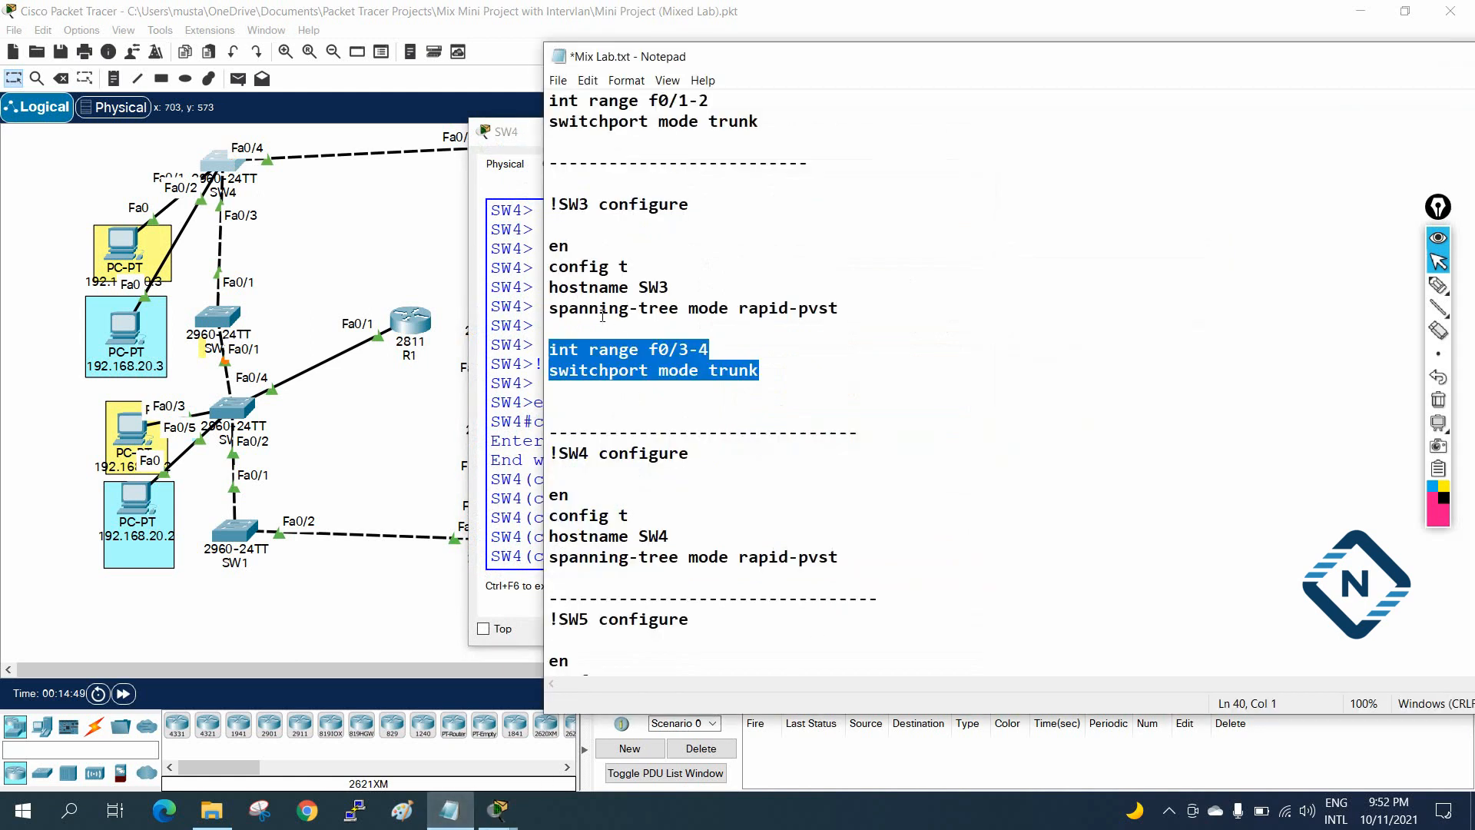
left_click_drag(231, 321, 244, 290)
left_click(244, 290)
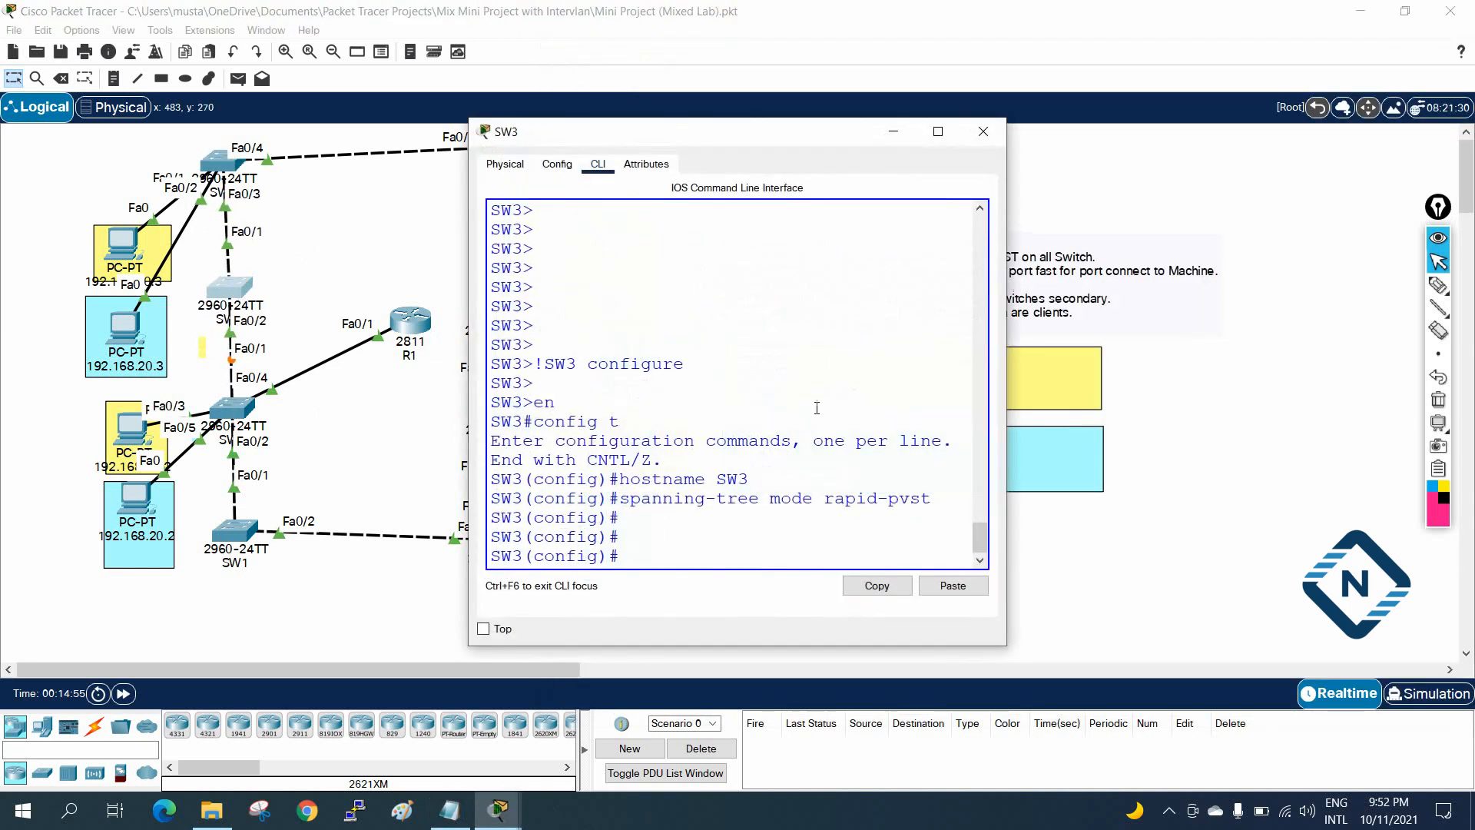
In Notepad, cut the "int range f0/3-4" and "switchport mode trunk" lines from SW3's block and paste them below SW4's spanning-tree line.
left_click(449, 809)
right_click(689, 359)
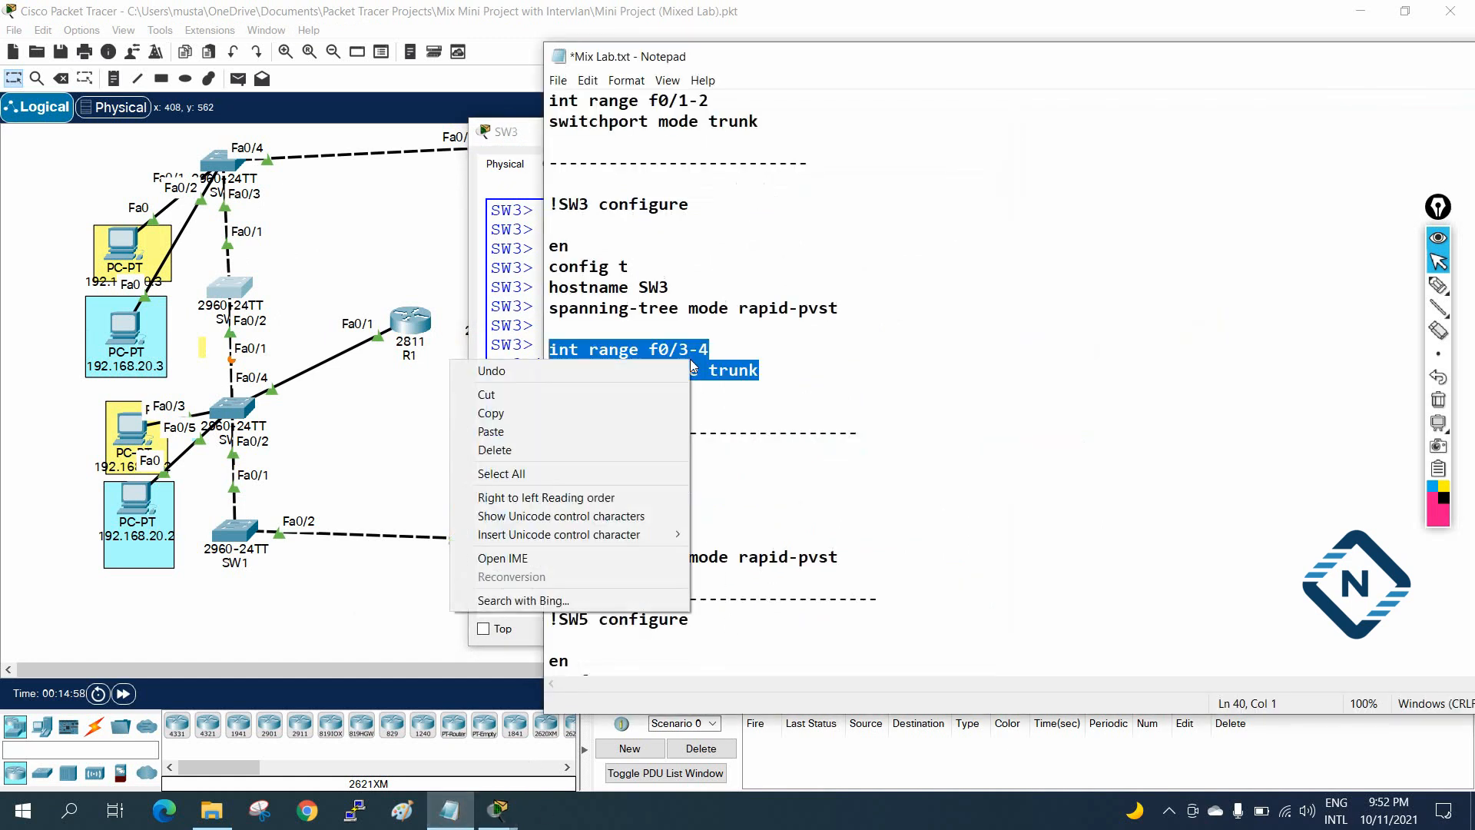
left_click(624, 393)
left_click(623, 560)
key("ctrl+v")
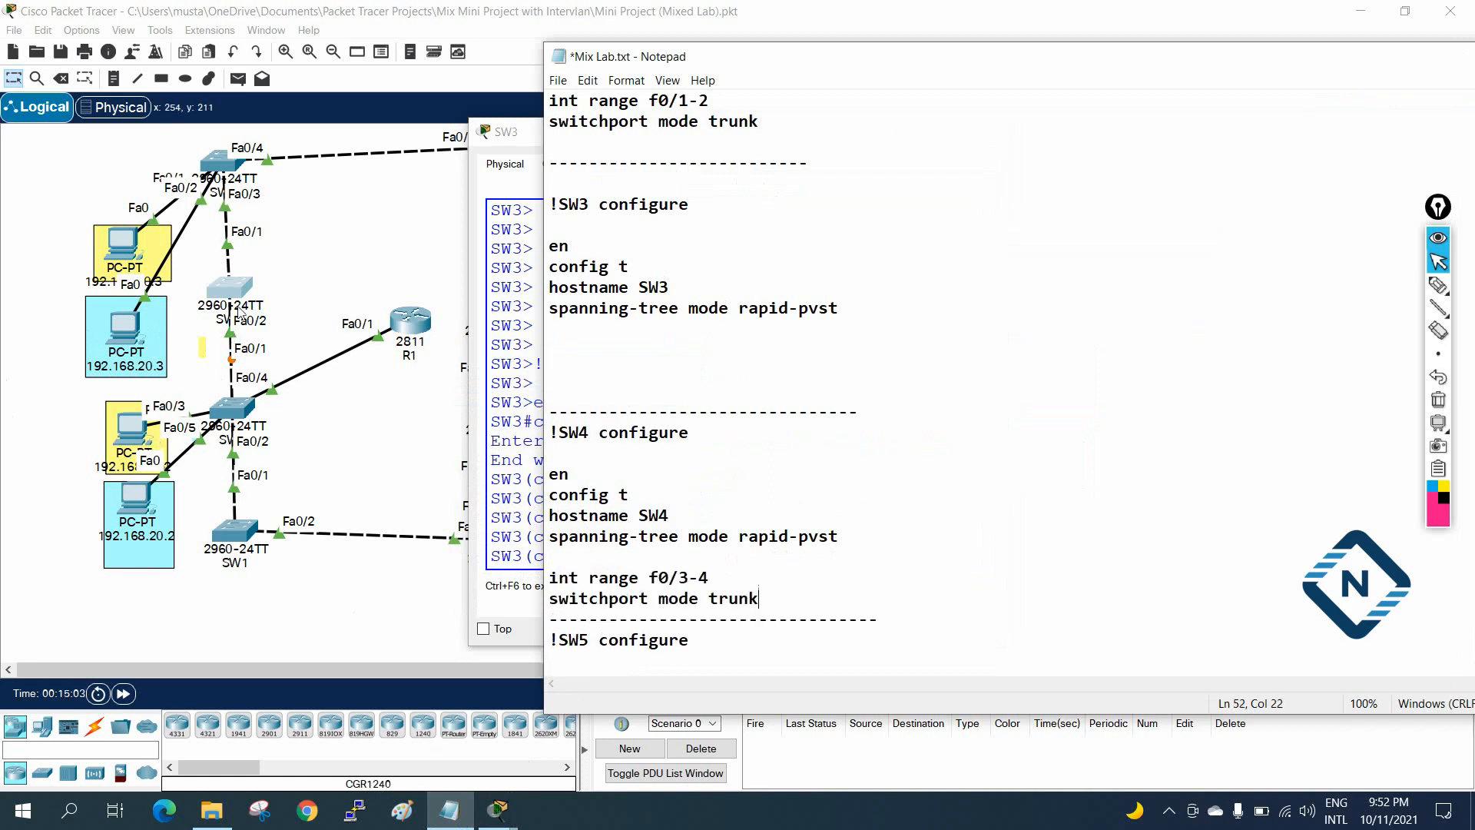
Close SW3's device window in Packet Tracer and raise SW3 slightly so its Fa0/1 and Fa0/2 labels are readable.
left_click(223, 318)
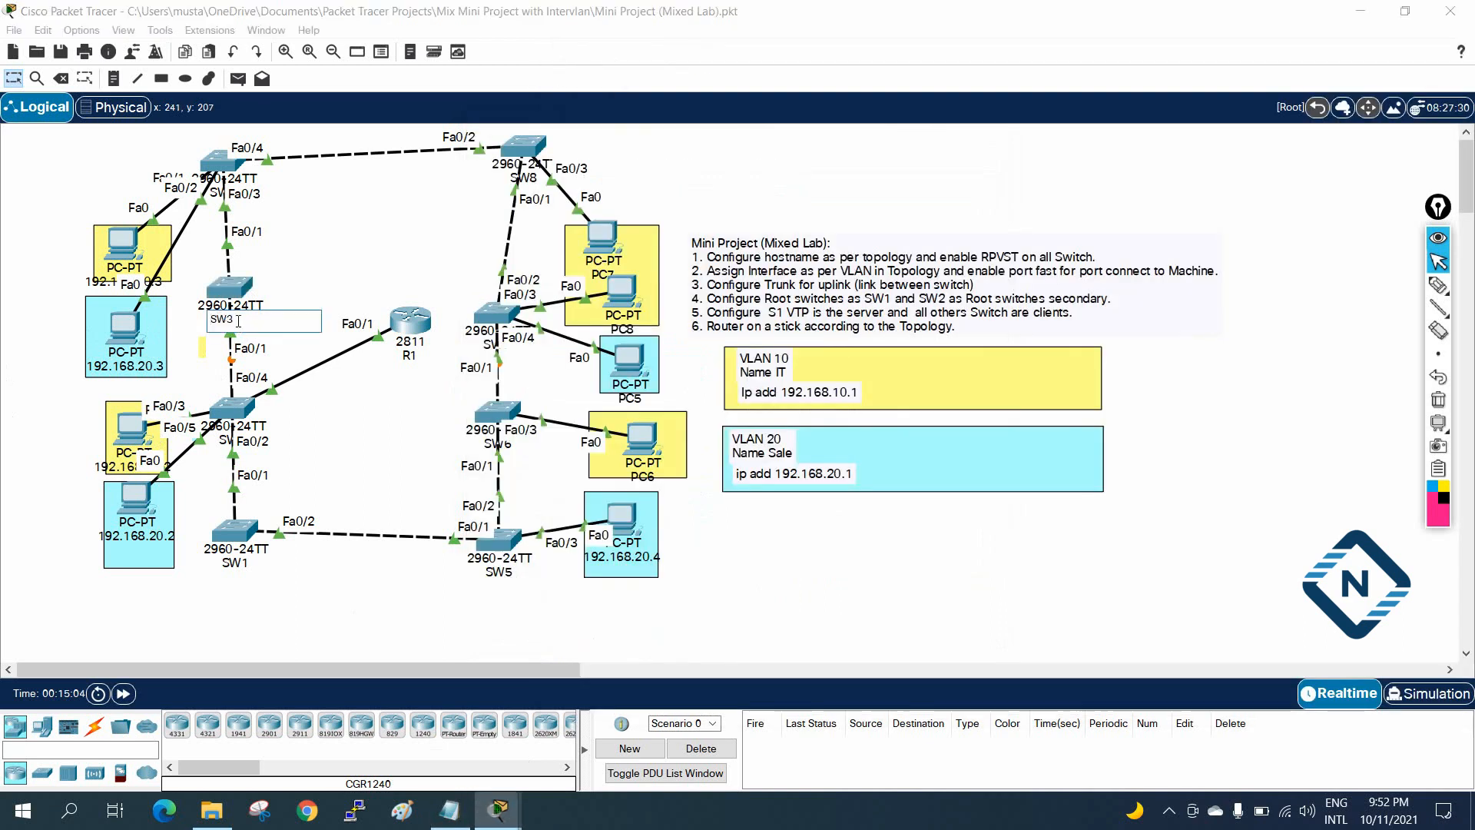
left_click(243, 292)
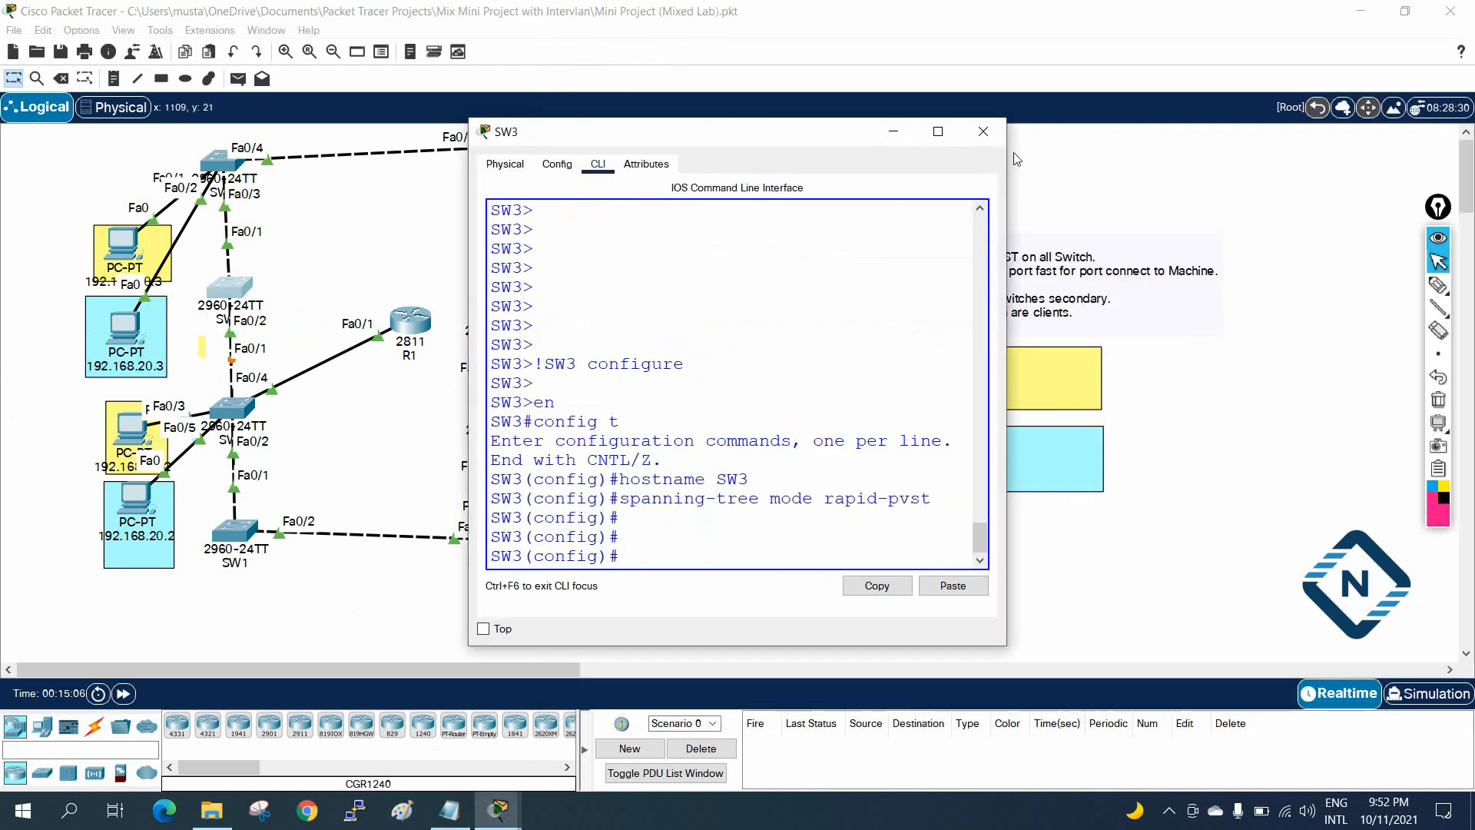
left_click(993, 132)
mouse_move(226, 279)
left_mouse_down()
mouse_move(286, 284)
mouse_move(276, 292)
mouse_move(274, 269)
mouse_move(224, 293)
mouse_move(226, 265)
mouse_move(229, 286)
left_mouse_up()
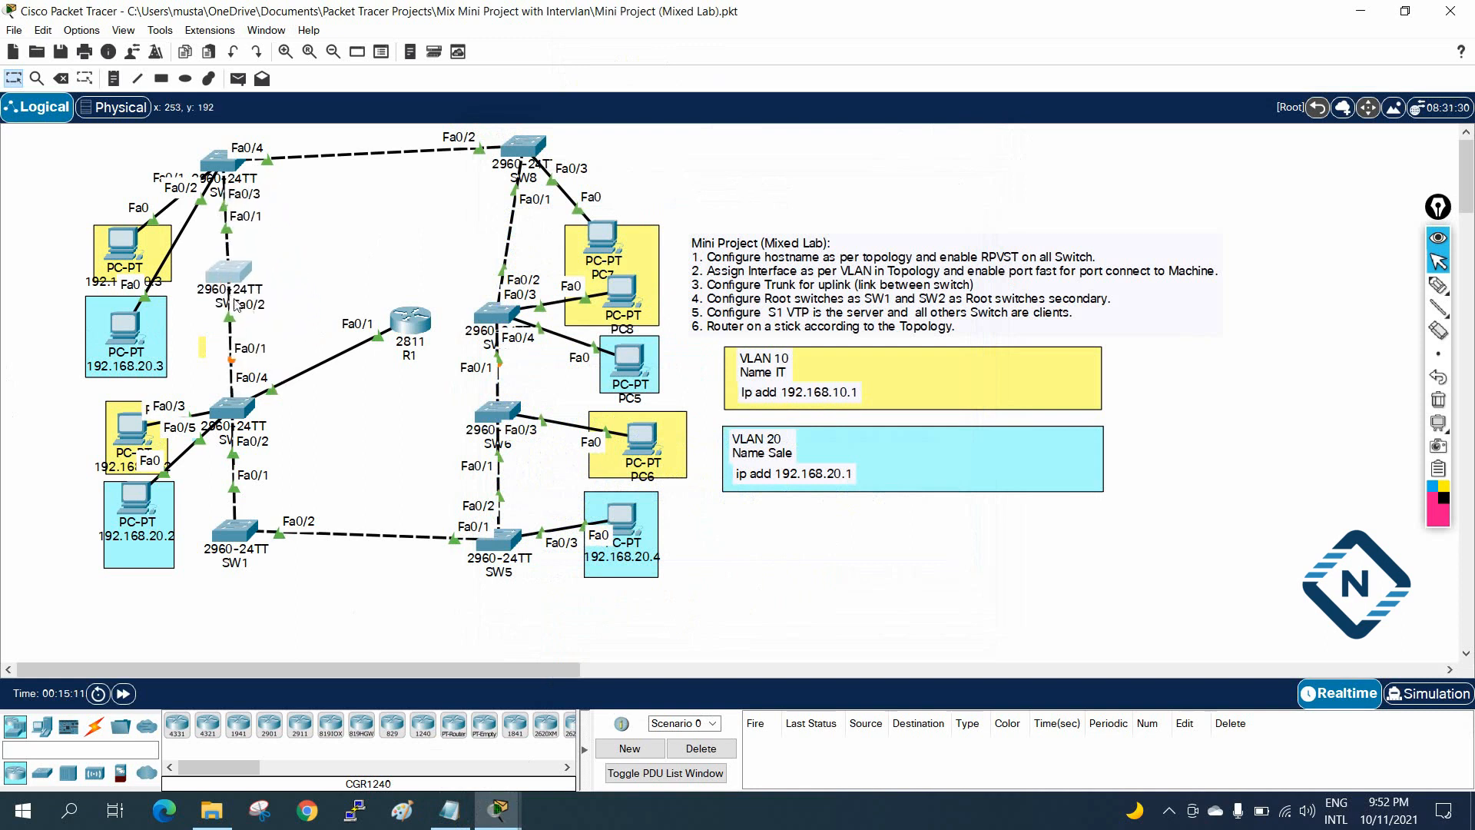
Copy SW2's "int range f0/1-2" and trunk lines into SW3's block in Notepad, and open SW3's command line in Packet Tracer.
left_click(449, 810)
scroll(742, 331, "up", 3)
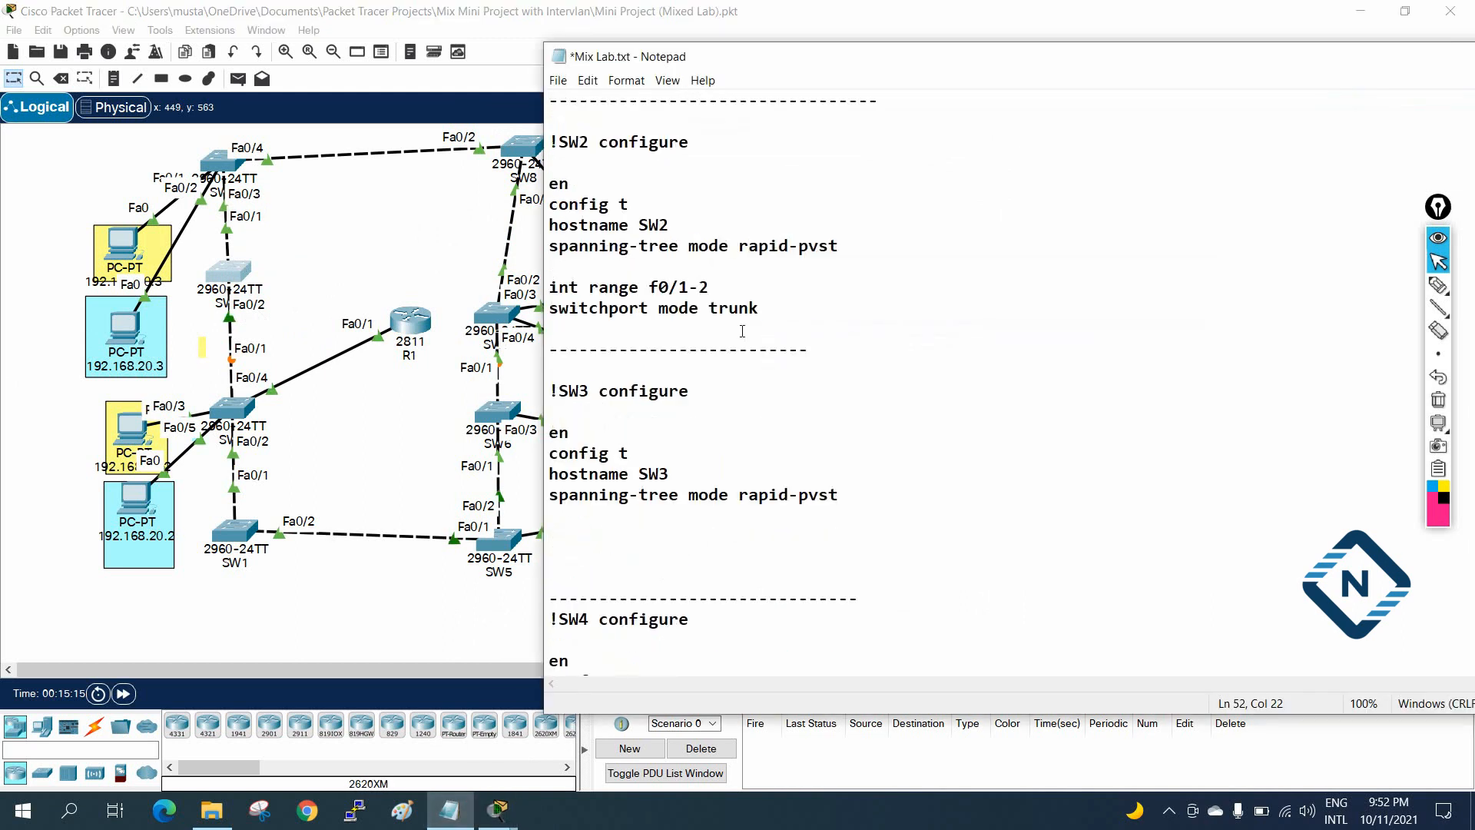
left_click_drag(766, 311, 552, 277)
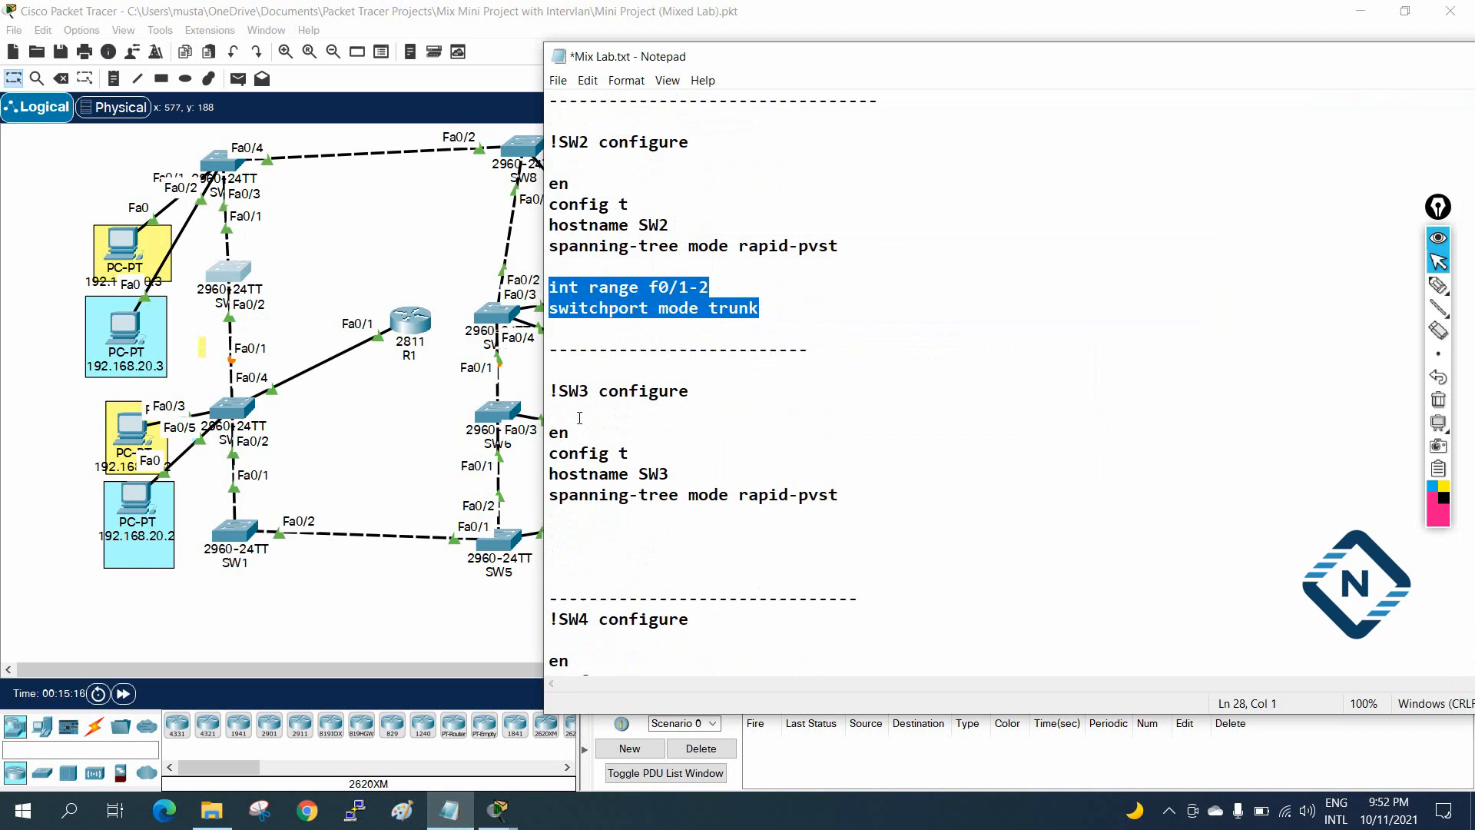
left_click(574, 538)
key("ctrl+v")
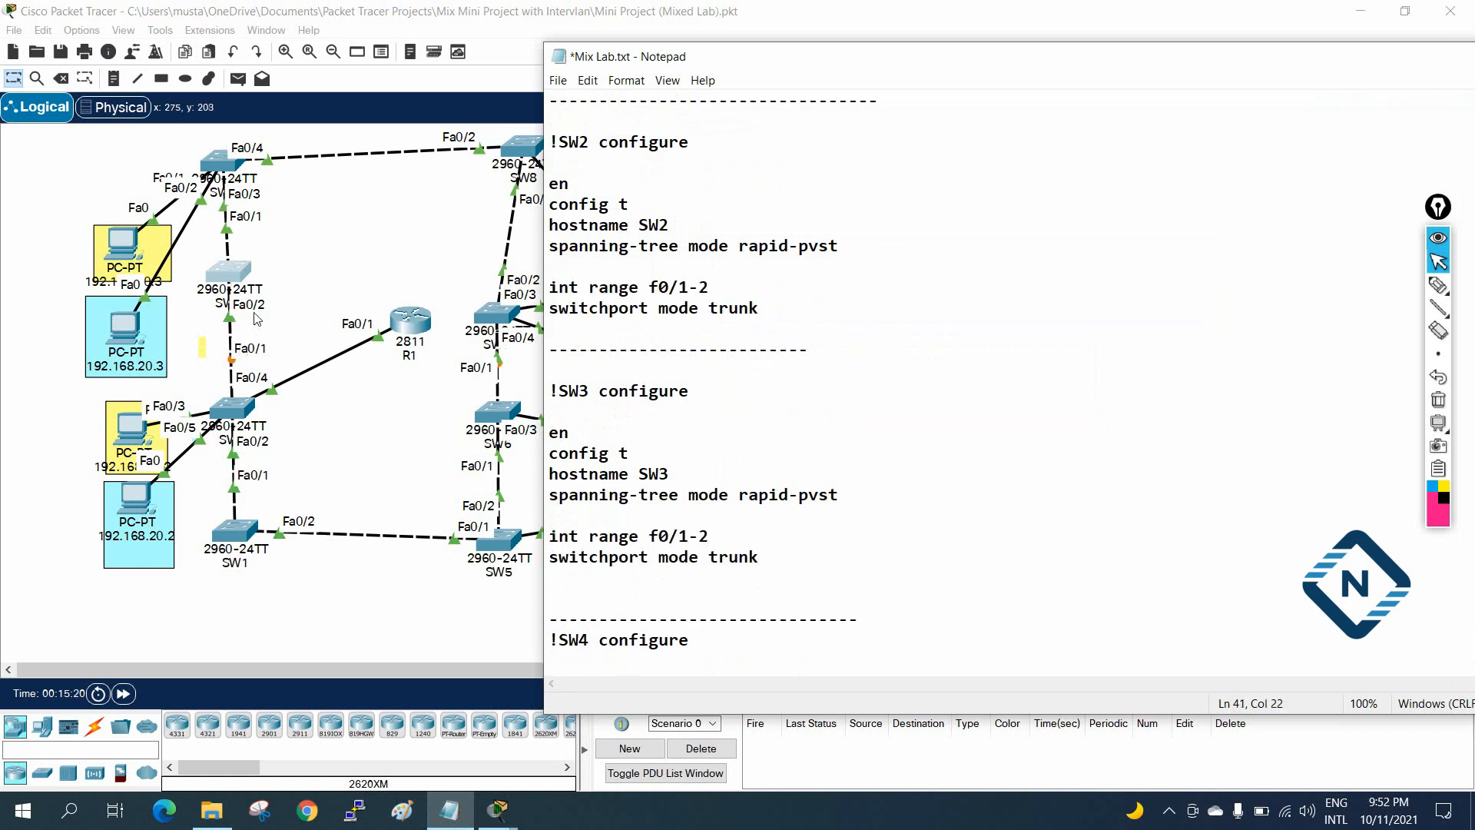
left_click(248, 278)
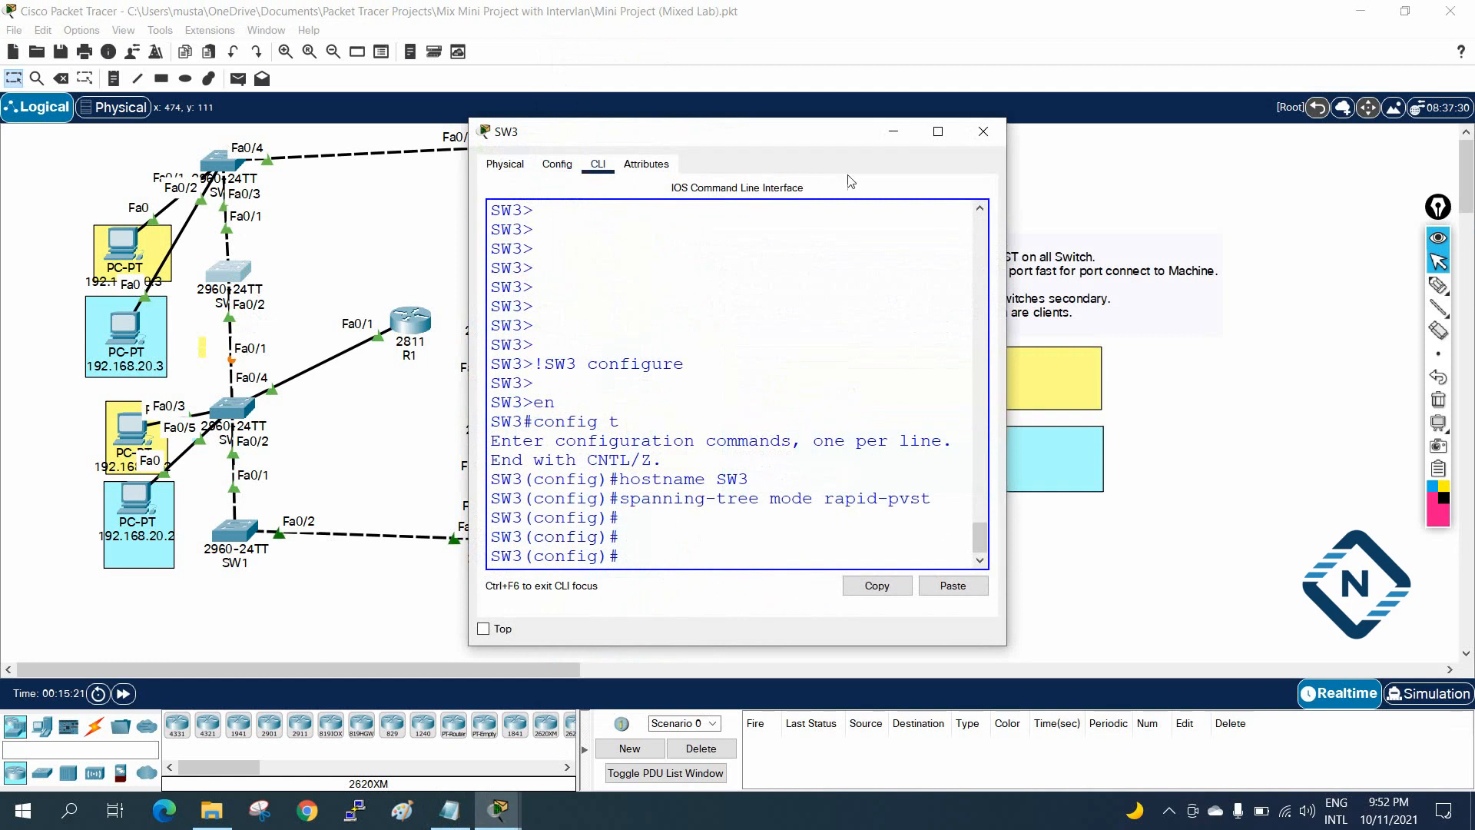
Paste the copied "int range f0/1-2" and "switchport mode trunk" commands into SW3's command line, run them and close SW3's window.
left_click(939, 132)
right_click(865, 354)
left_click(892, 386)
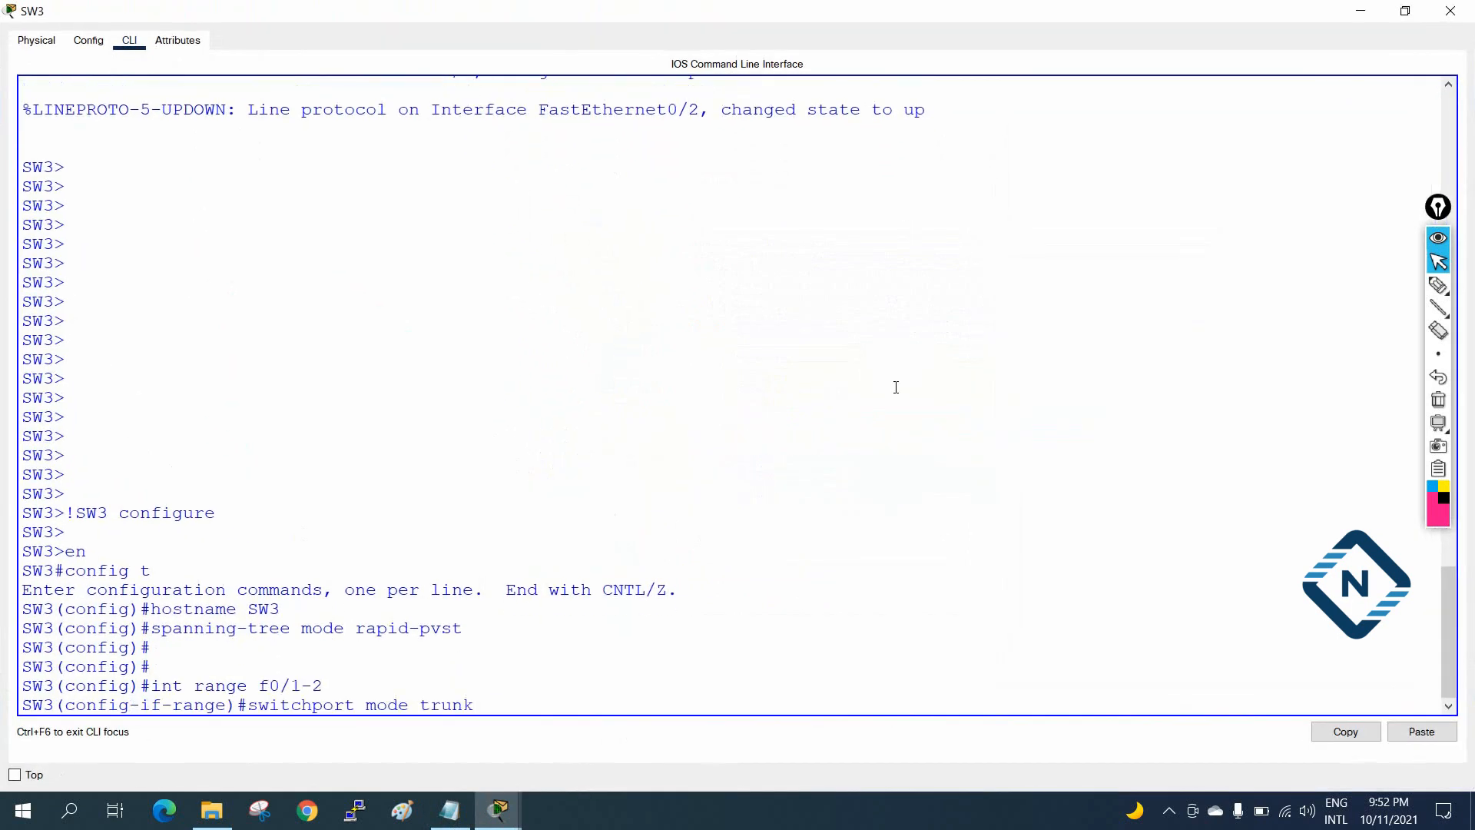
key("Return")
key("Return")
left_click(1450, 10)
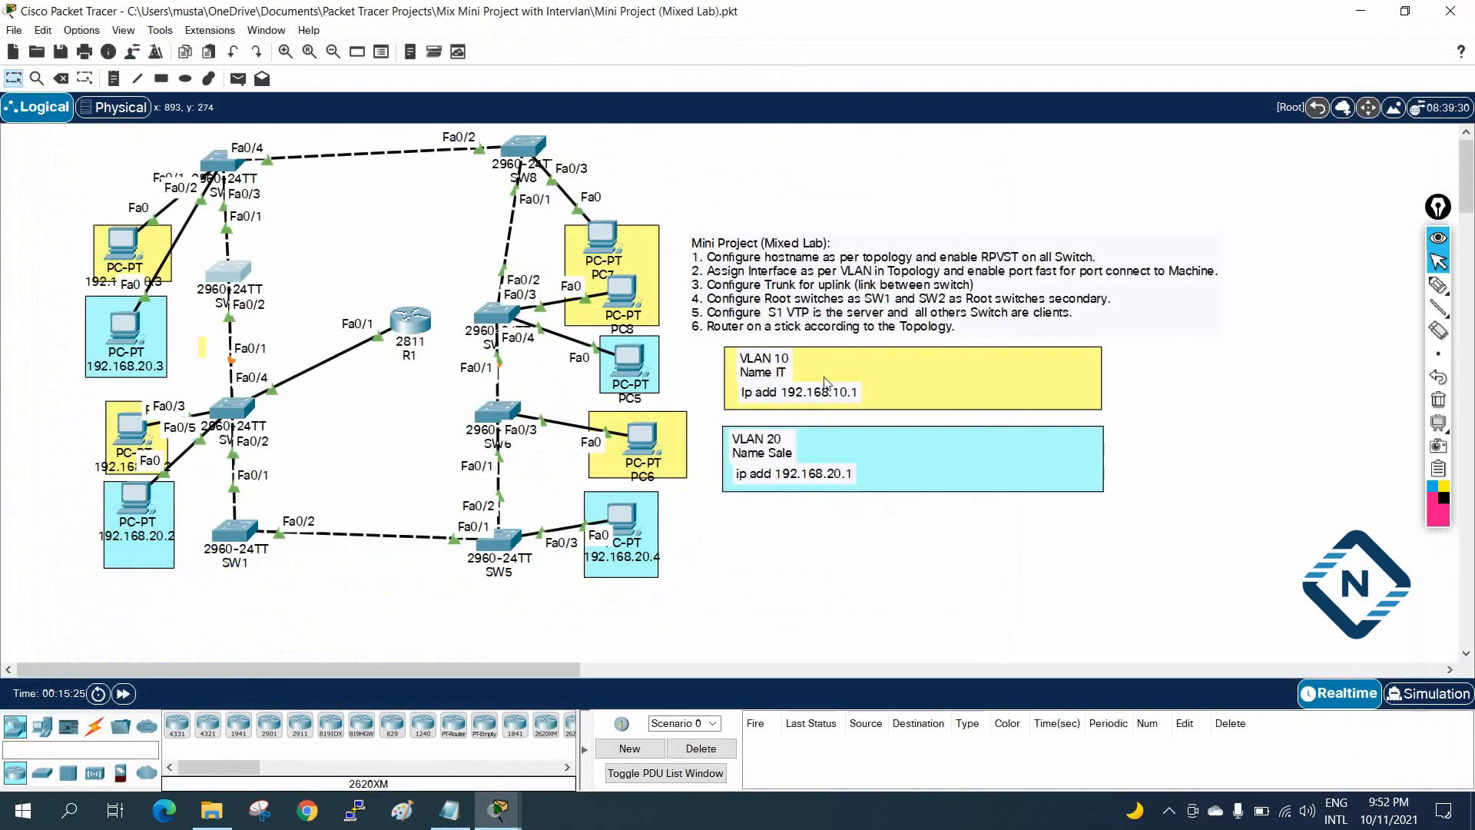
In Notepad, copy the "int range f0/3-4" and "switchport mode trunk" lines from SW4's block.
left_click(449, 810)
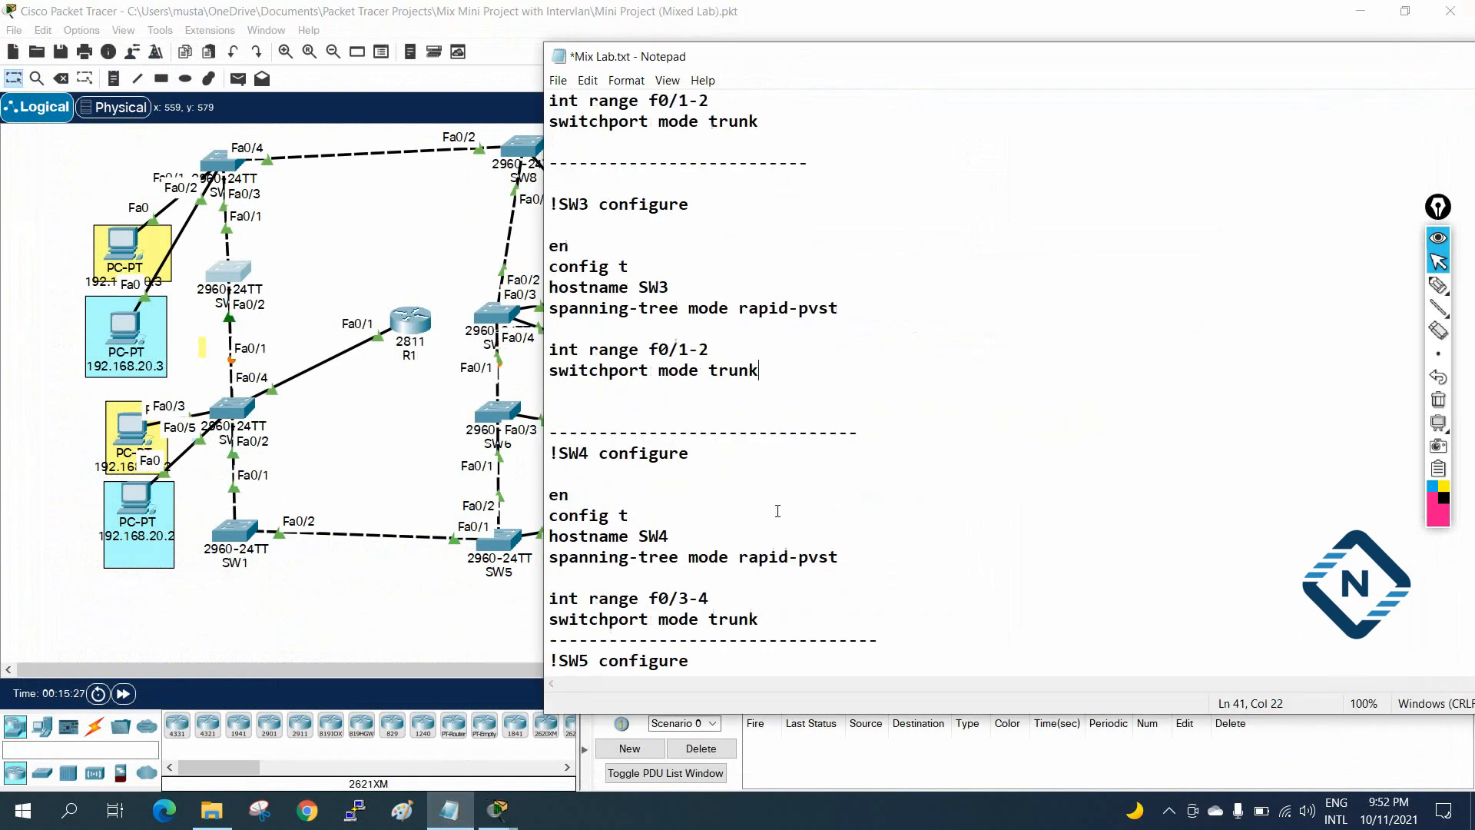
scroll(777, 510, "down", 2)
left_click_drag(774, 503, 504, 475)
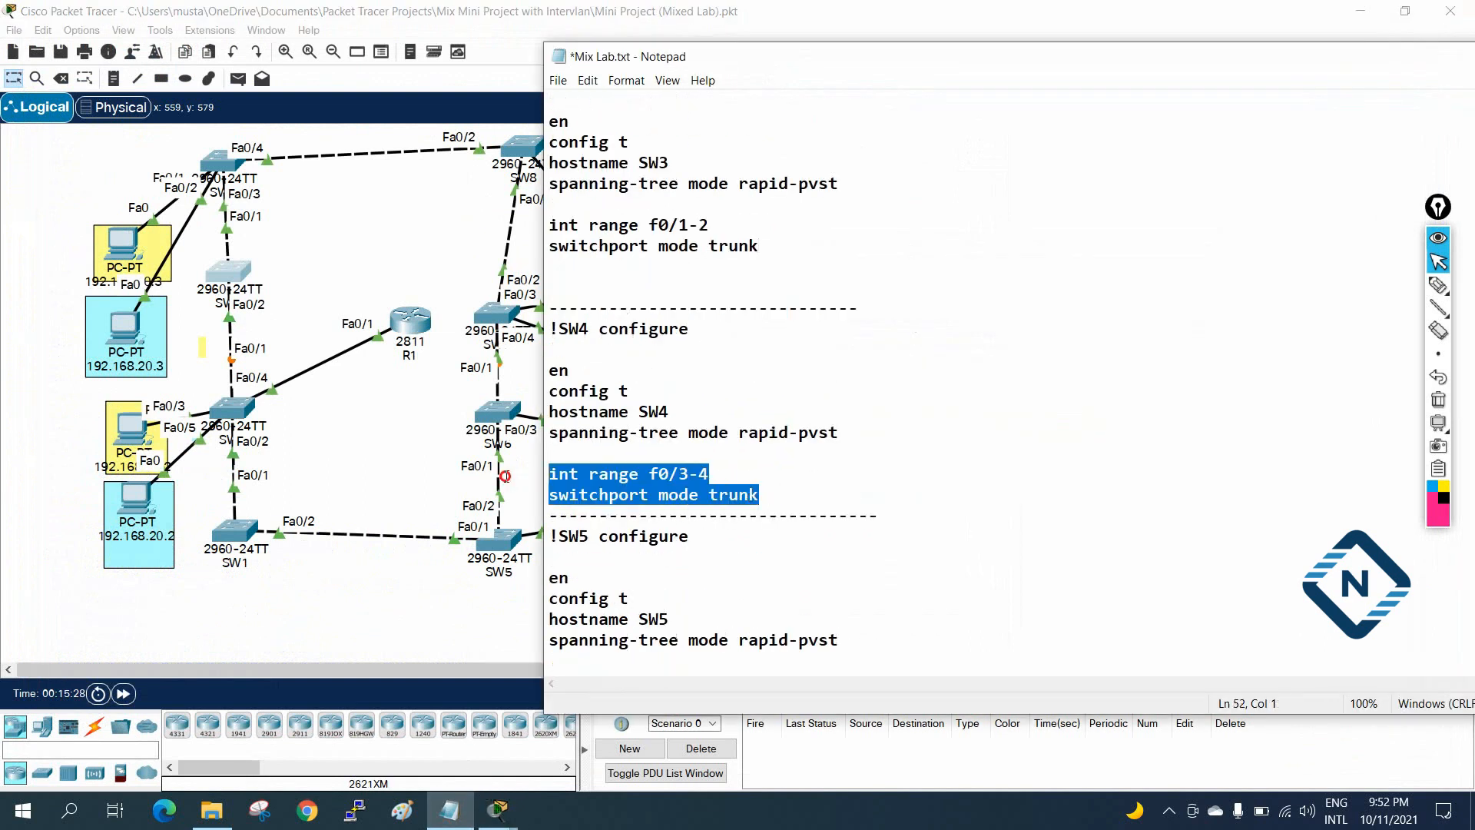
right_click(611, 477)
left_click(538, 528)
Paste the f0/3-4 trunk commands into SW4's command line in Packet Tracer, run them and close SW4's window.
left_click(215, 169)
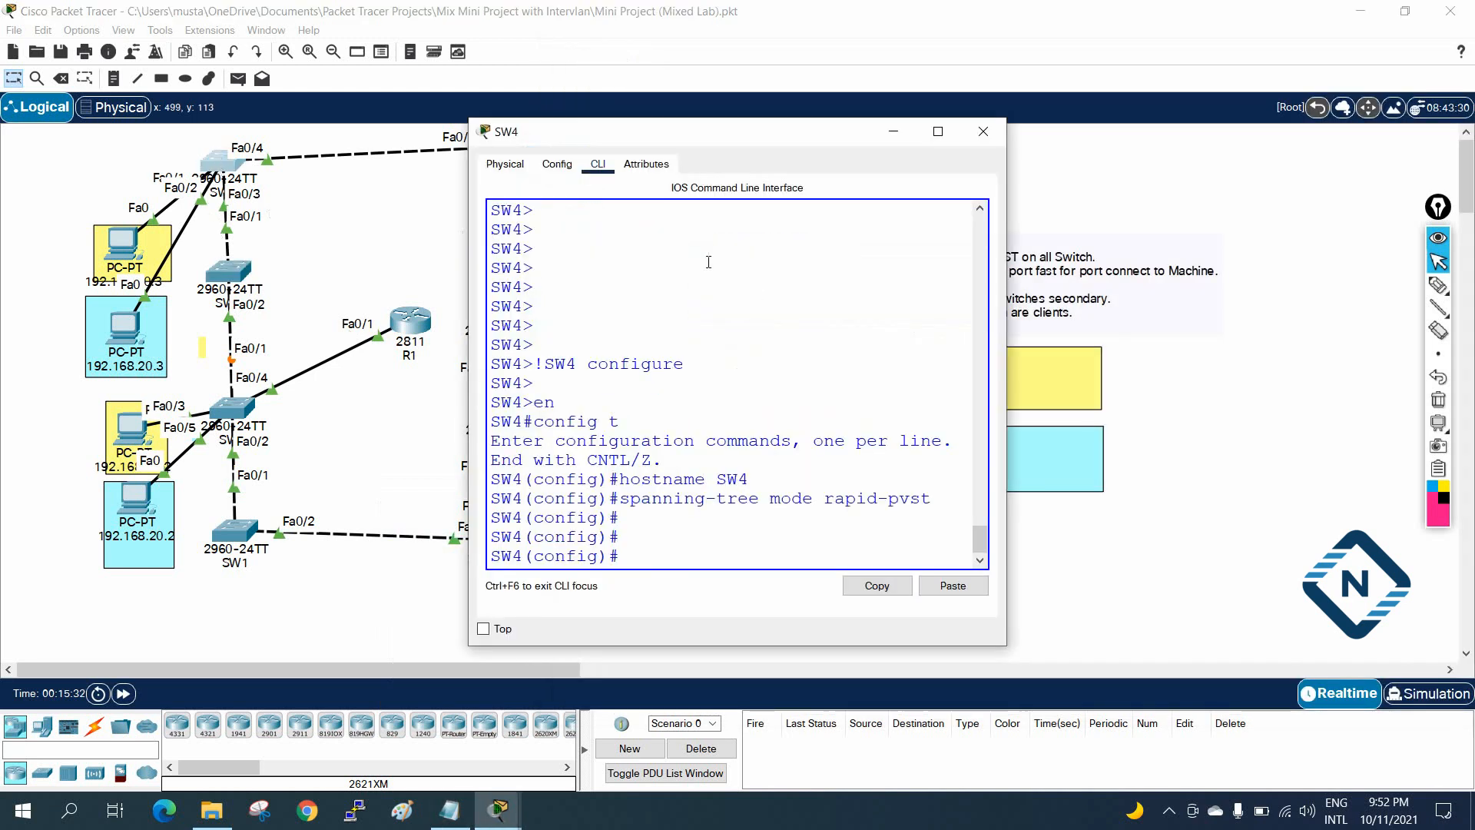
left_click(938, 131)
right_click(856, 425)
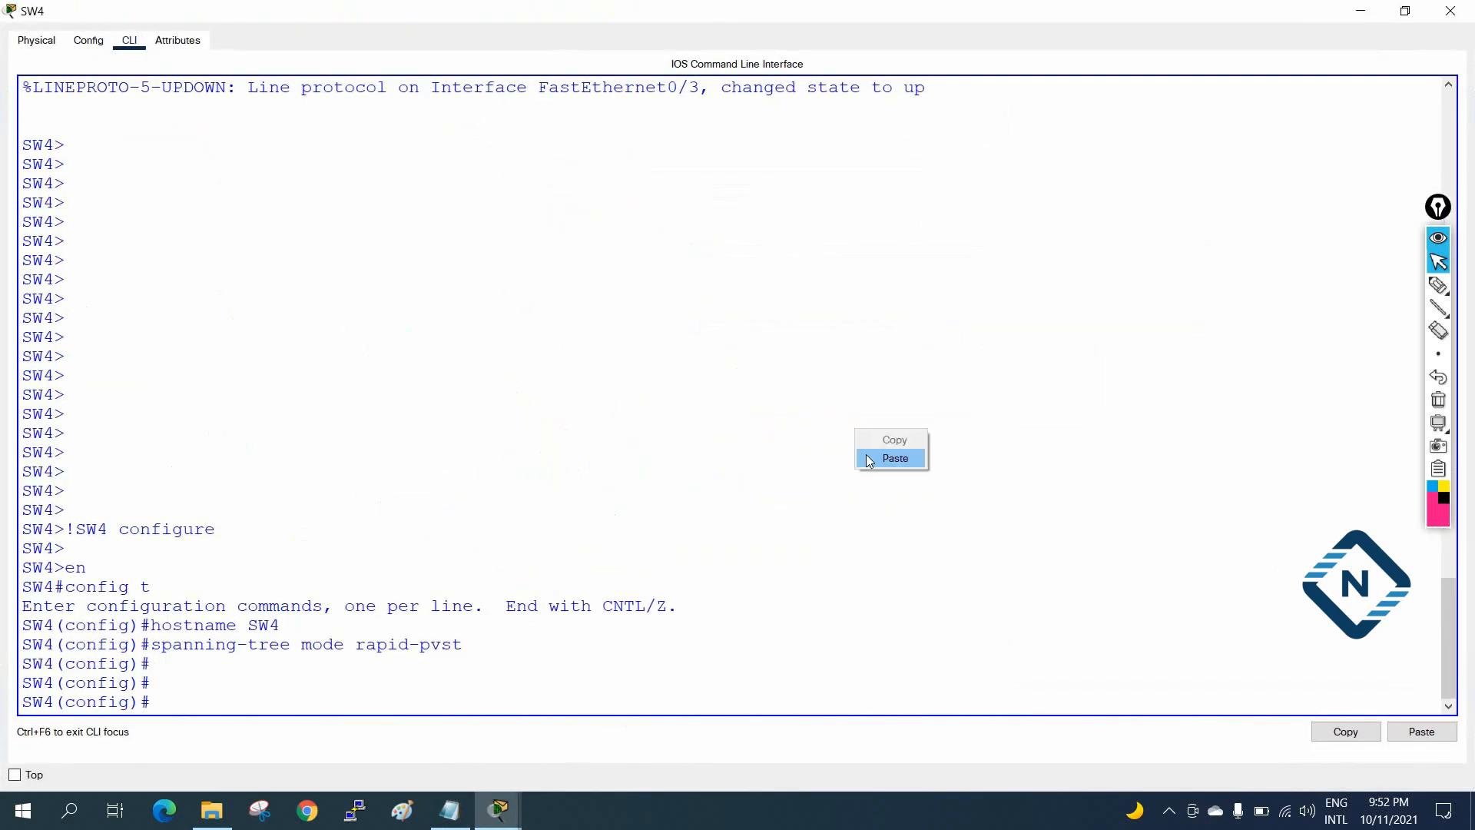
left_click(869, 456)
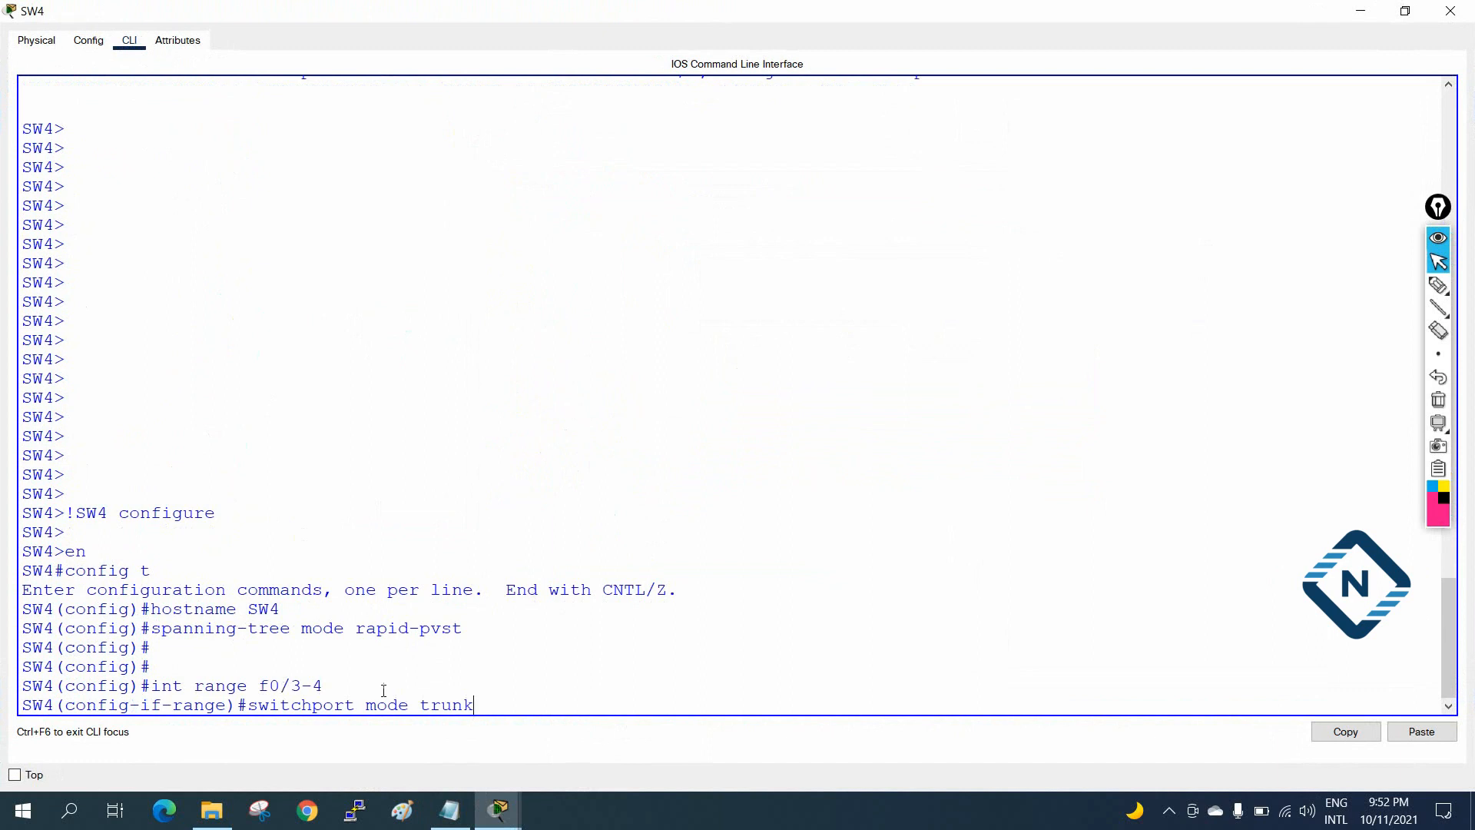
key("Return")
left_click(1450, 10)
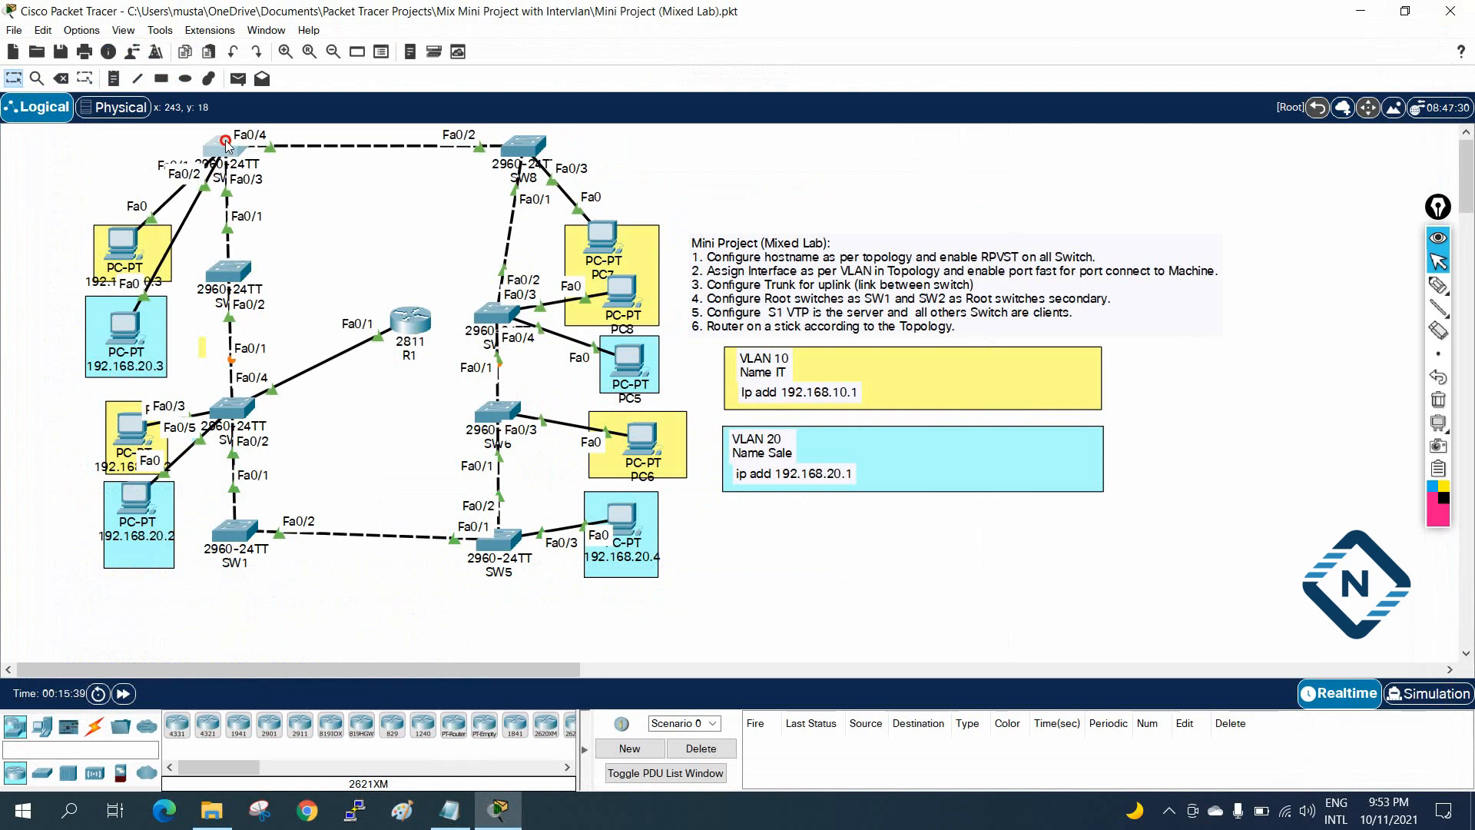
Review SW5's block in Notepad, then nudge SW8 and SW5 in the Packet Tracer topology so their uplink port labels are readable.
left_click(449, 810)
scroll(912, 537, "down", 3)
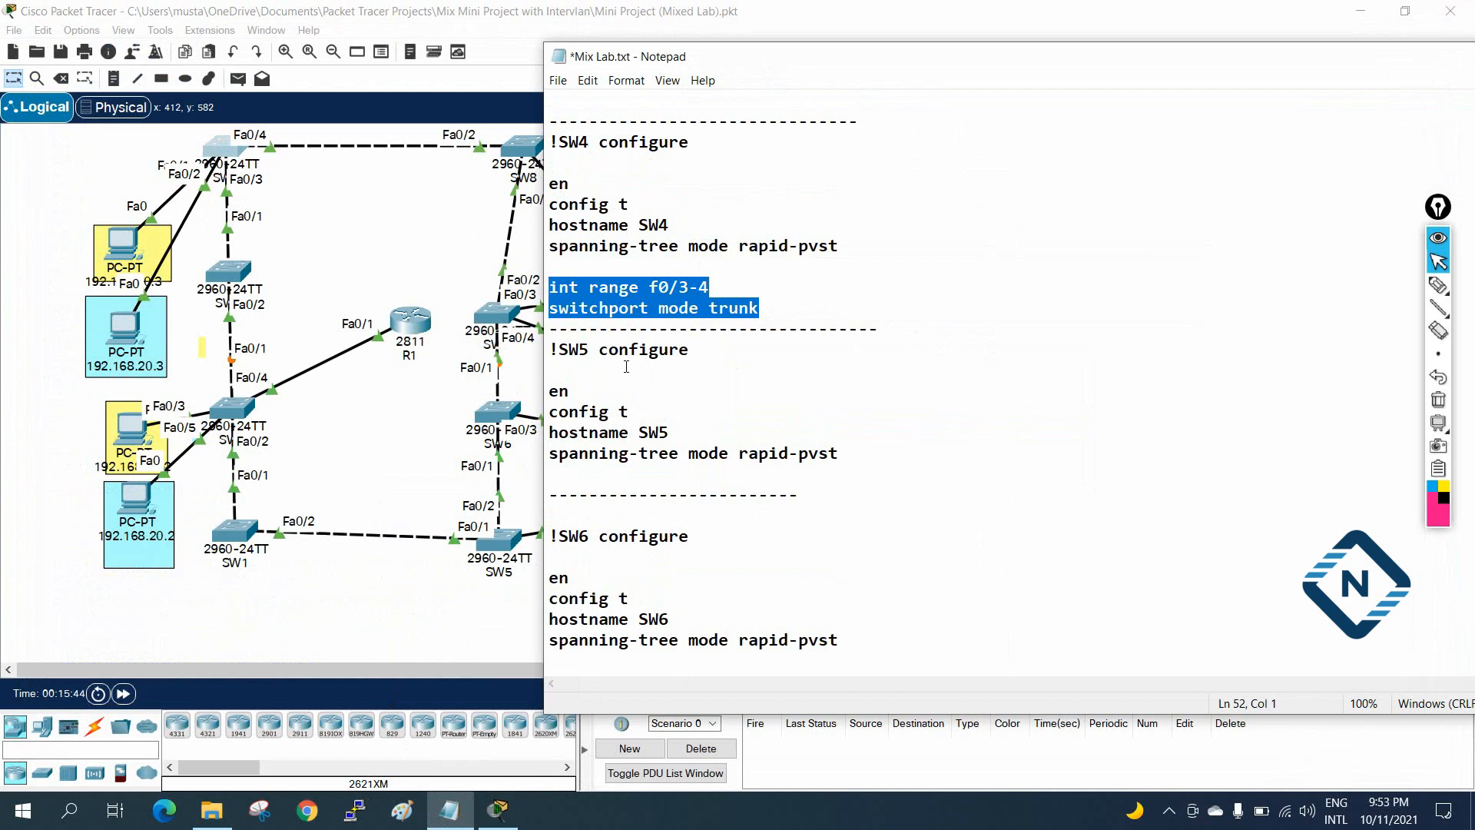
left_click(407, 229)
mouse_move(533, 143)
left_mouse_down()
mouse_move(511, 137)
mouse_move(543, 135)
left_mouse_up()
left_click_drag(513, 544, 469, 528)
In Notepad, copy the "int range f0/1-2" and trunk lines from SW3's block and paste them below SW5's spanning-tree line.
left_click(450, 809)
scroll(768, 537, "up", 2)
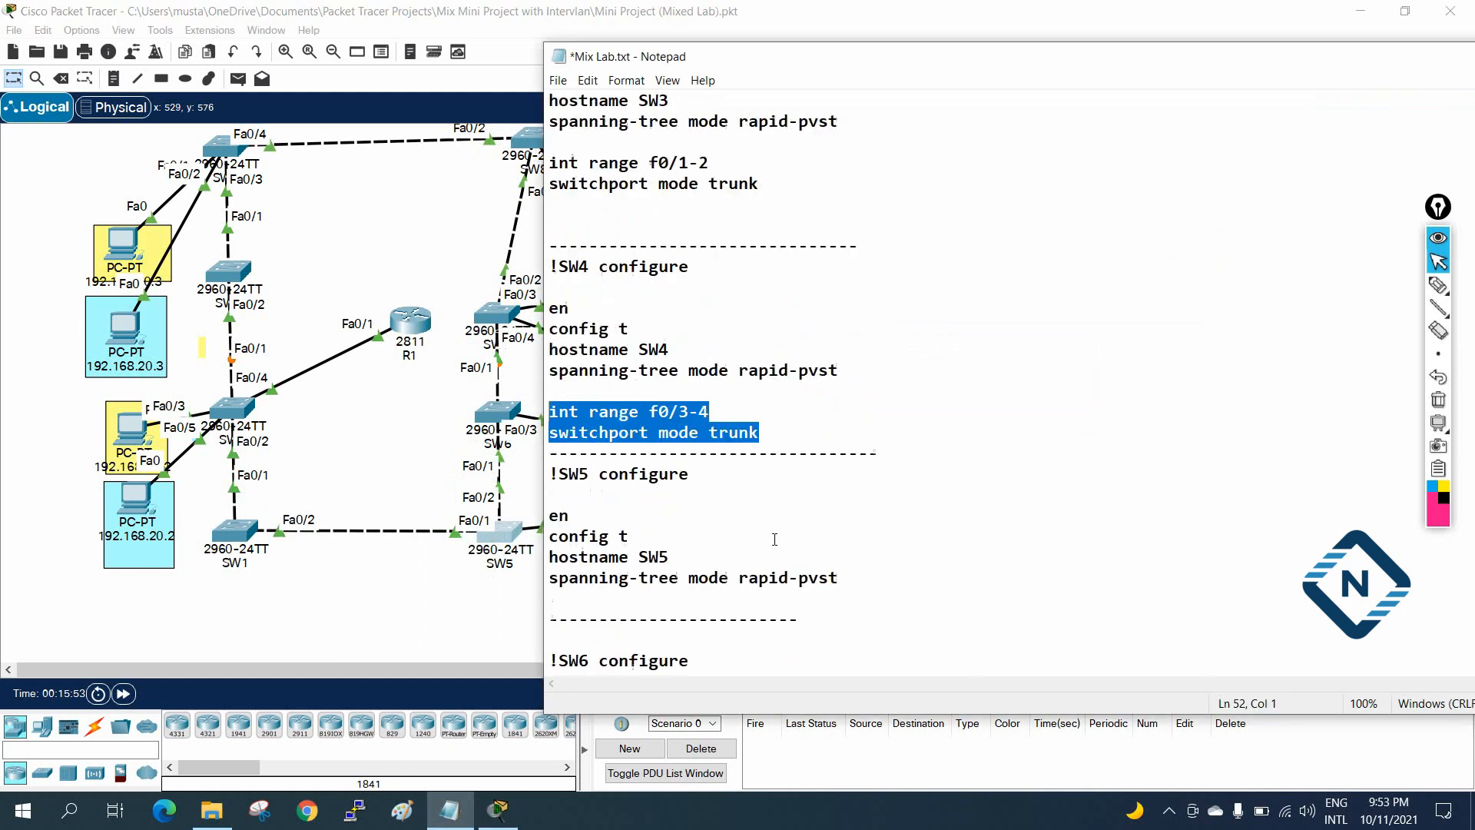
scroll(713, 438, "up", 4)
left_click_drag(754, 435, 557, 414)
left_click_drag(771, 433, 542, 418)
scroll(689, 521, "down", 4)
scroll(688, 522, "down", 5)
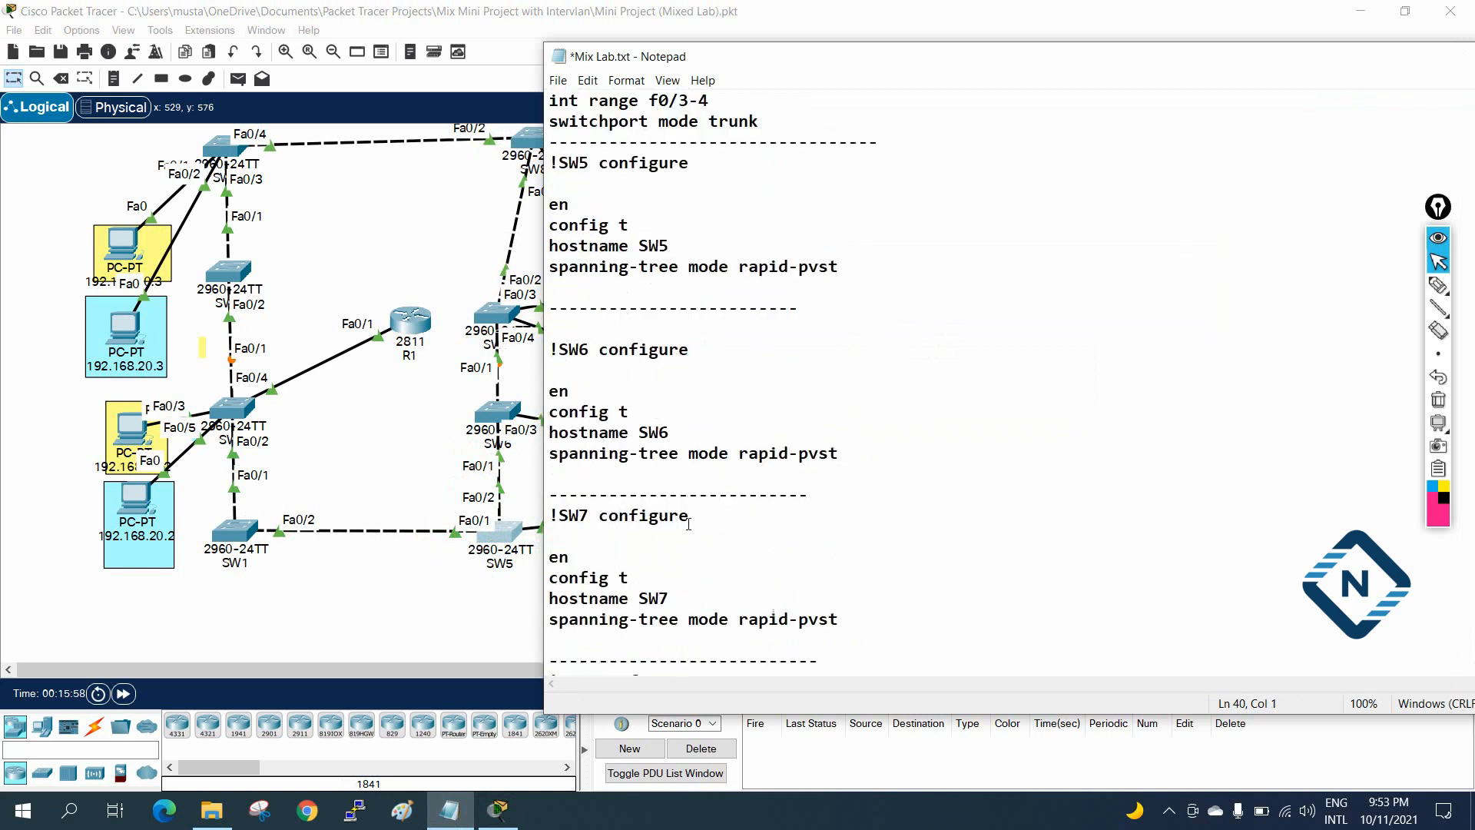
scroll(670, 440, "up", 2)
left_click(601, 419)
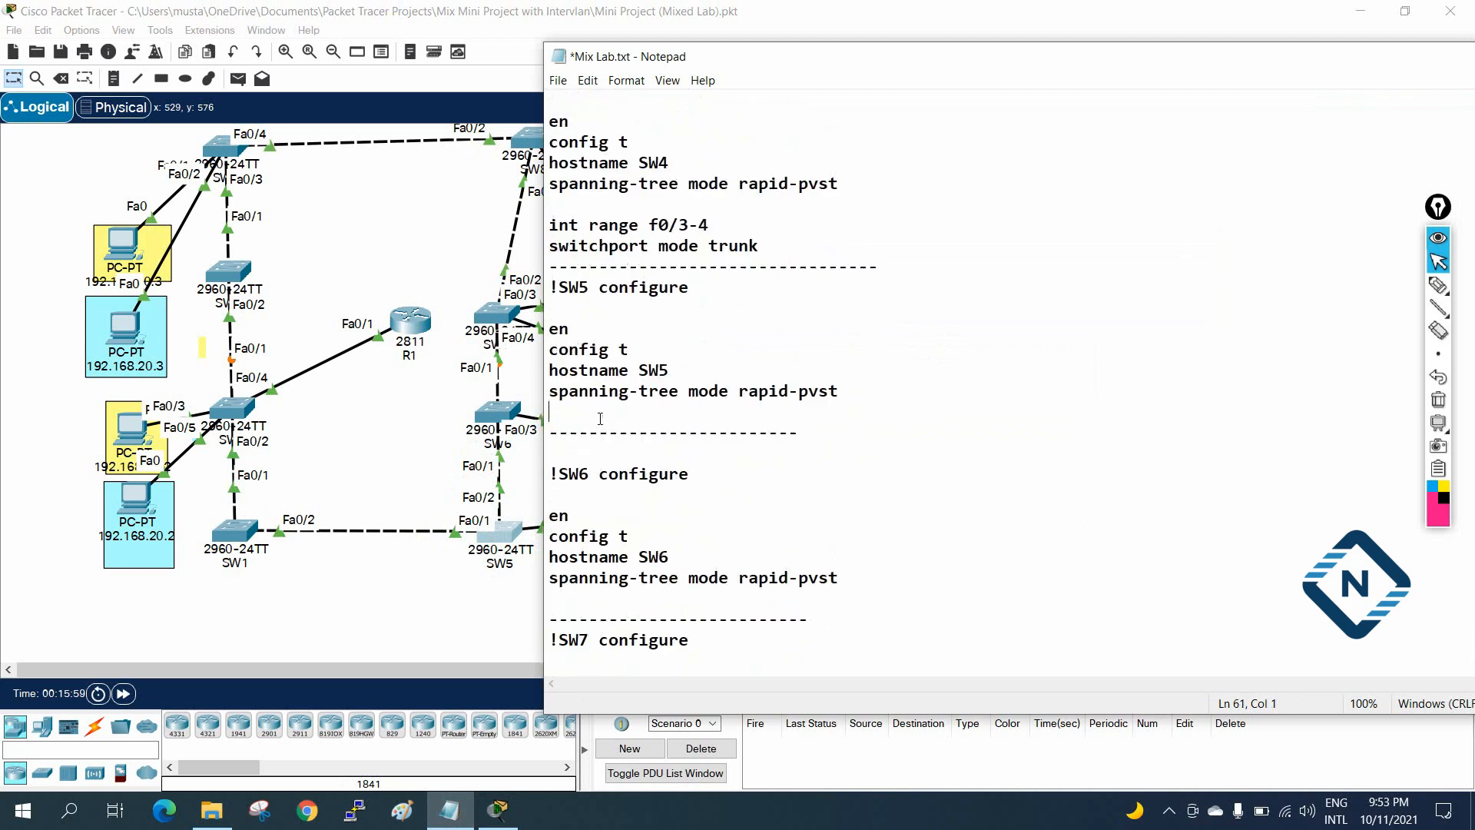
key("ctrl+v")
key("Return")
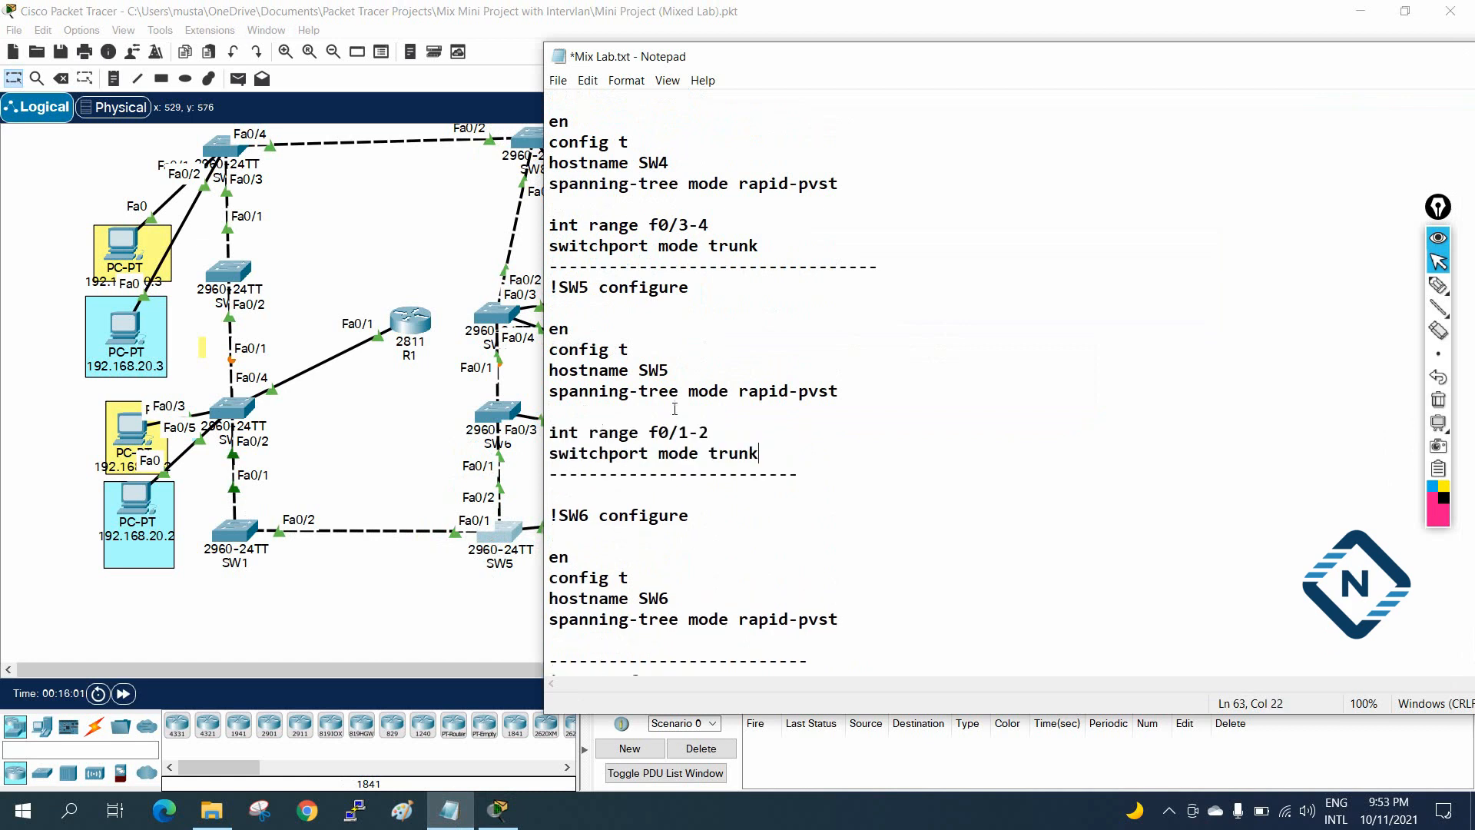
Run the copied f0/1-2 trunk commands in SW5's command line in Packet Tracer and close SW5's window.
left_click(504, 530)
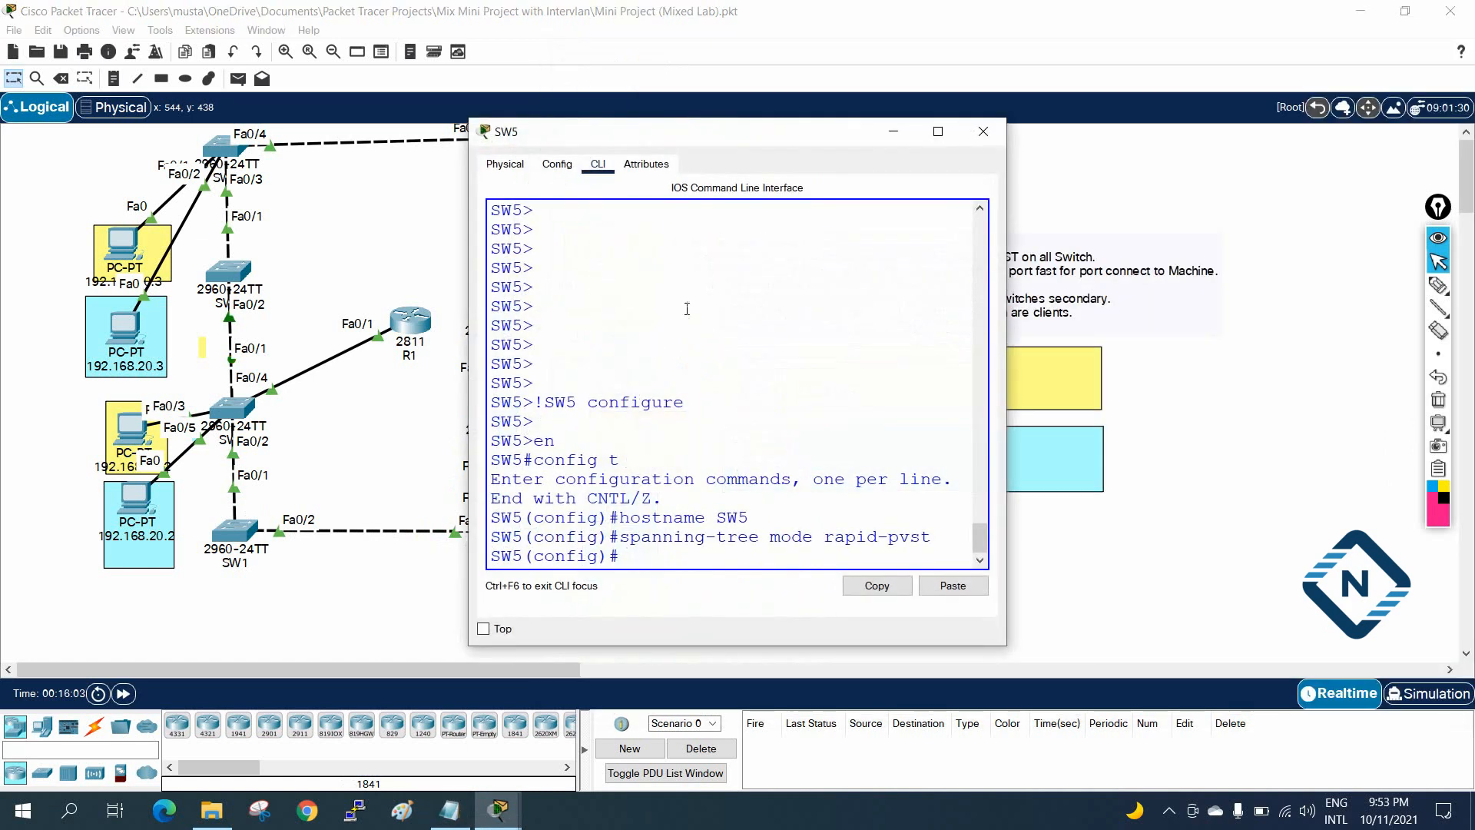
left_click(938, 132)
right_click(872, 365)
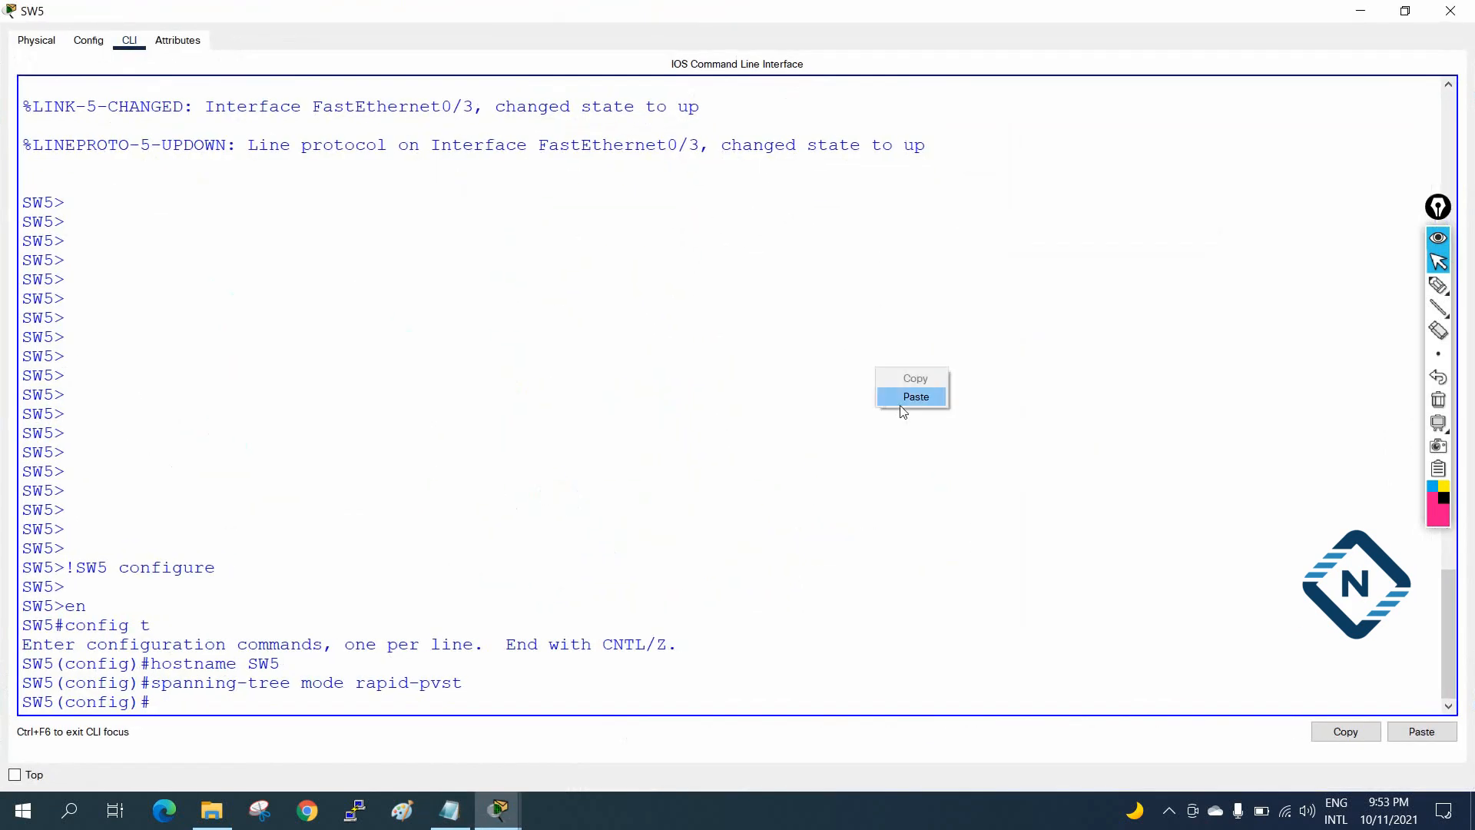
left_click(904, 397)
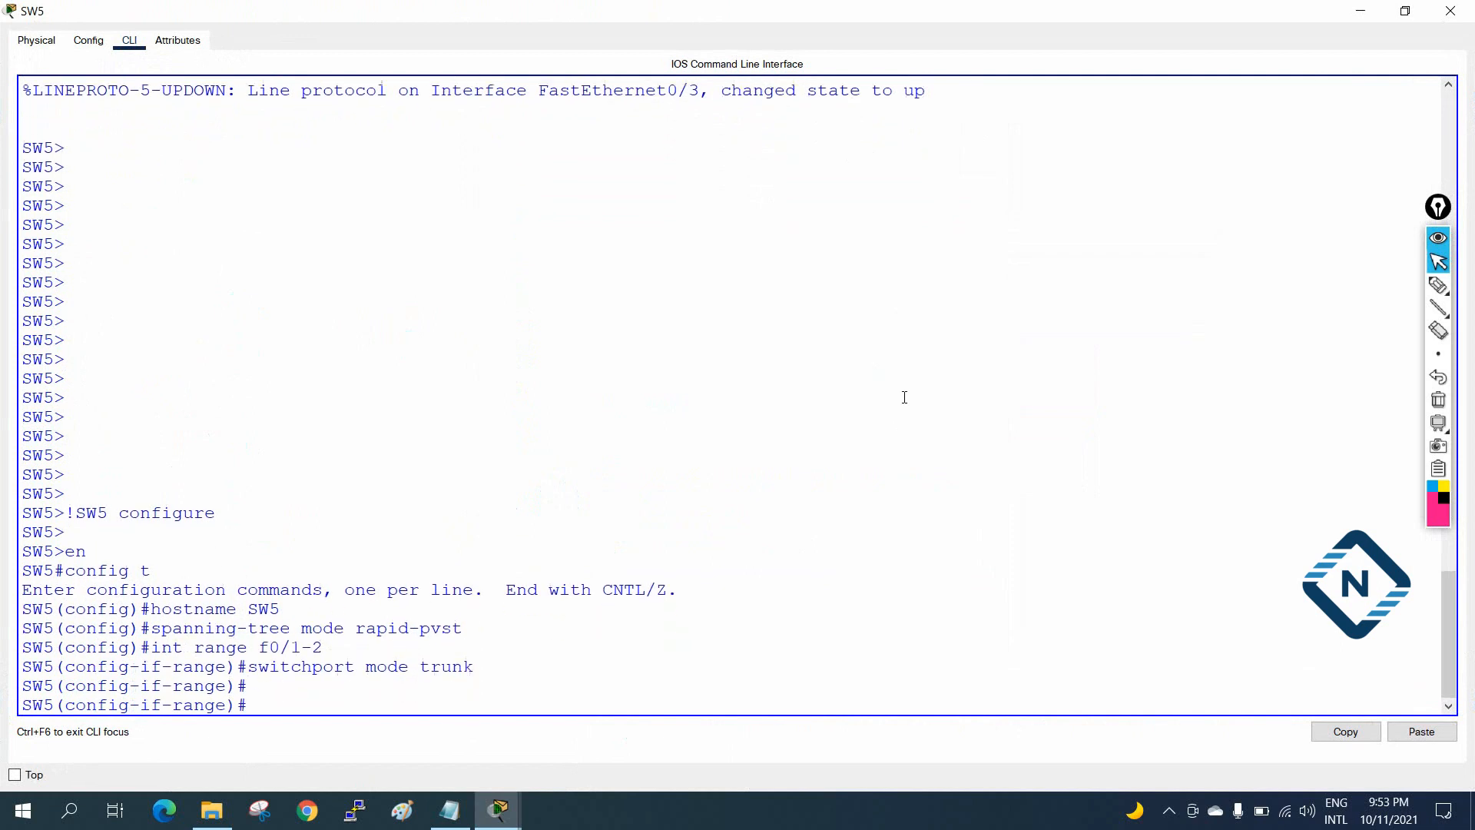
left_click(1450, 9)
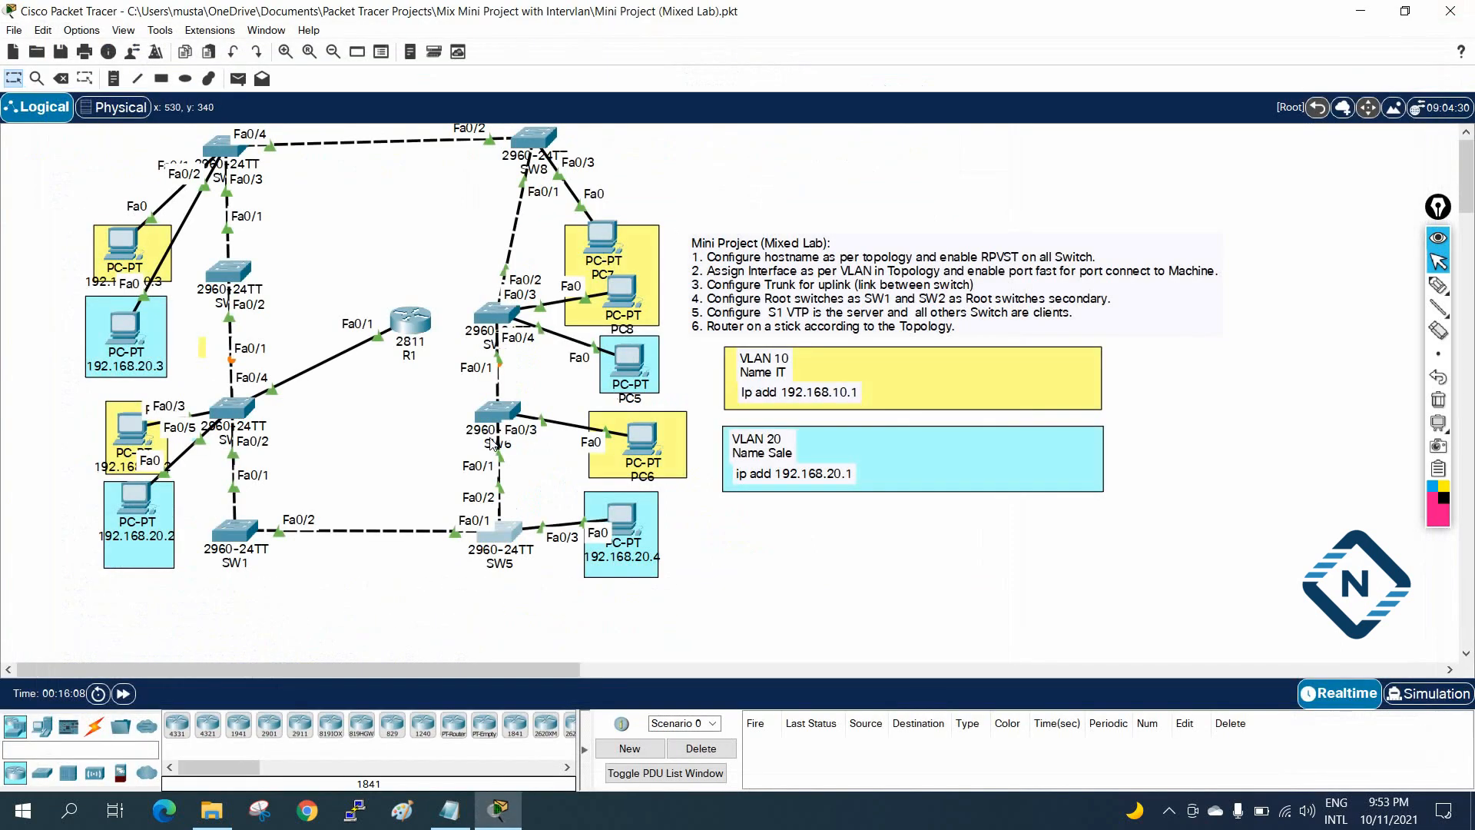
Raise SW6 to check its uplink ports, then copy SW5's "int range f0/1-2" and trunk lines into SW6's block in Notepad.
left_click_drag(507, 421, 521, 377)
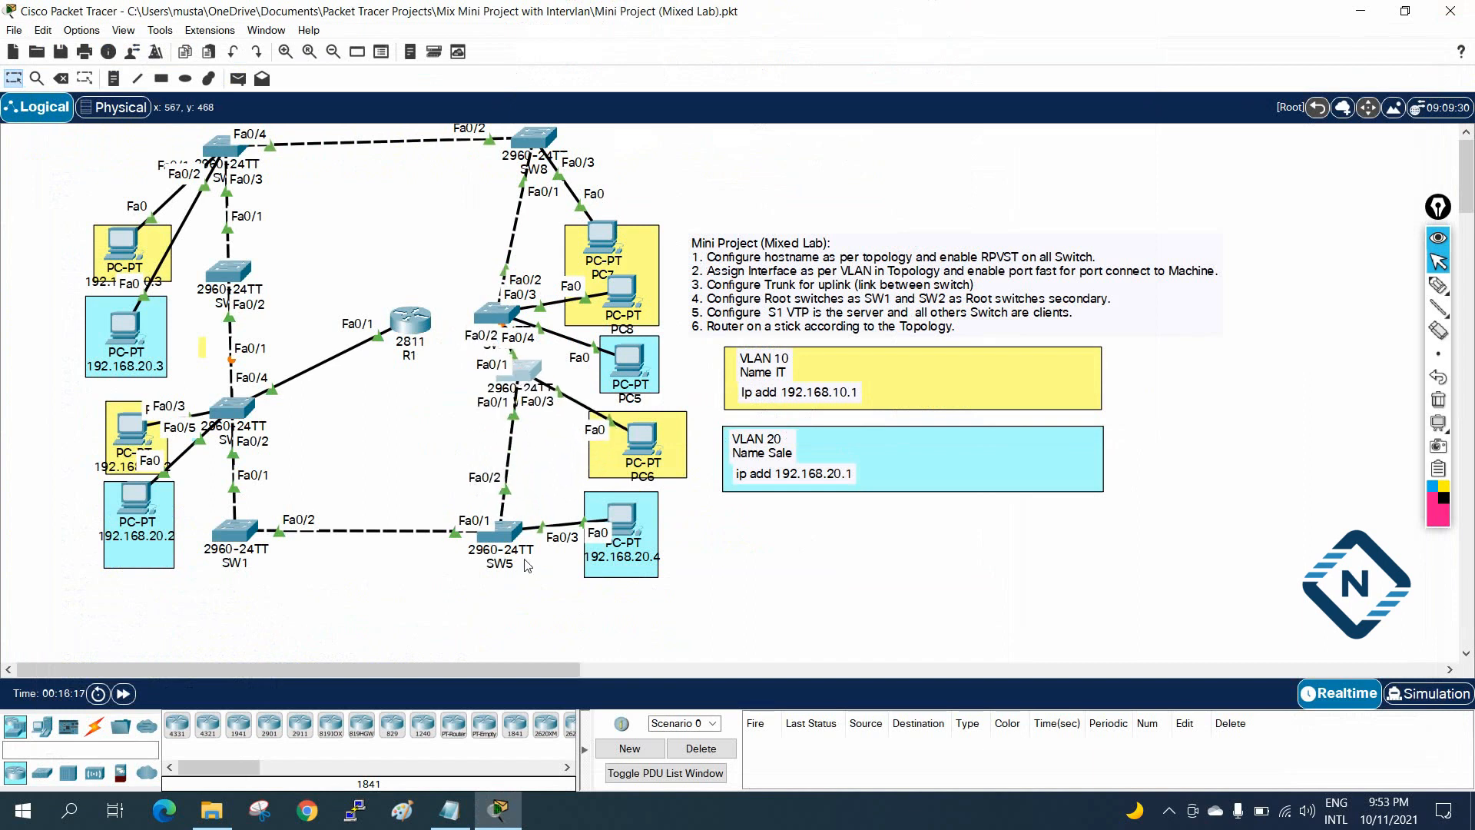
left_click(450, 809)
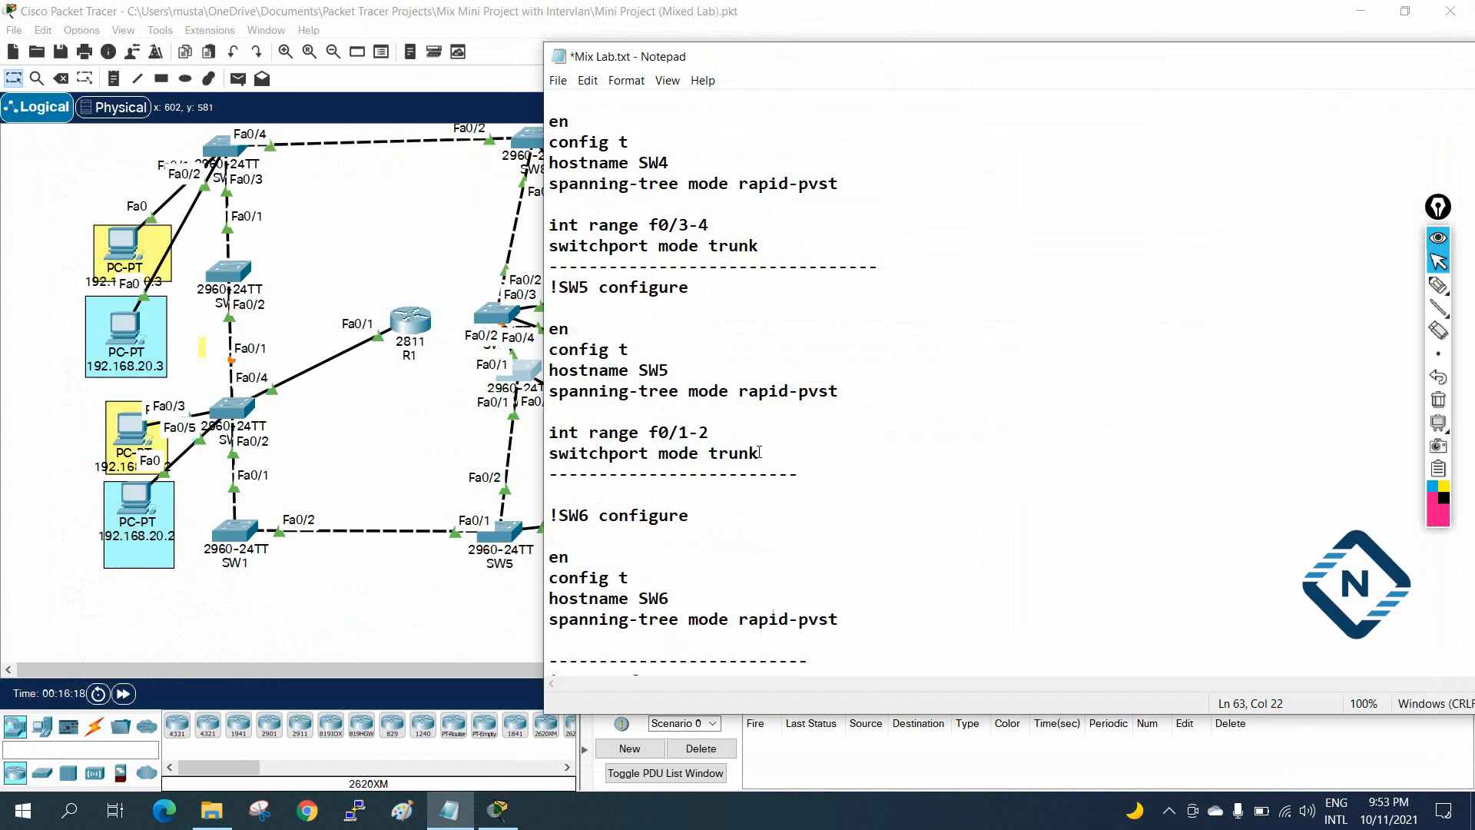
left_click_drag(760, 452, 540, 432)
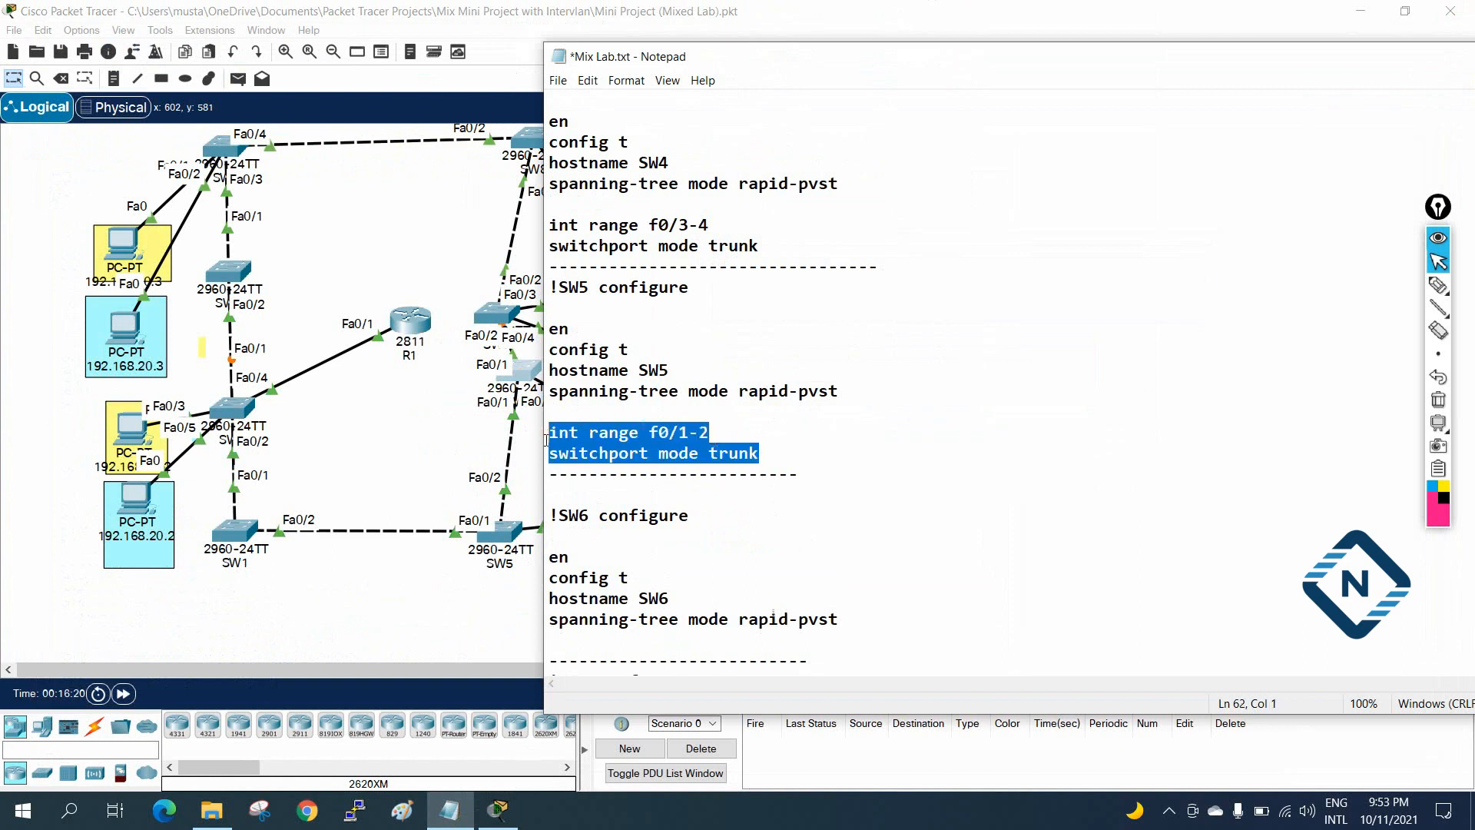
key("ctrl+c")
scroll(545, 440, "down", 2)
left_click(587, 516)
key("ctrl+v")
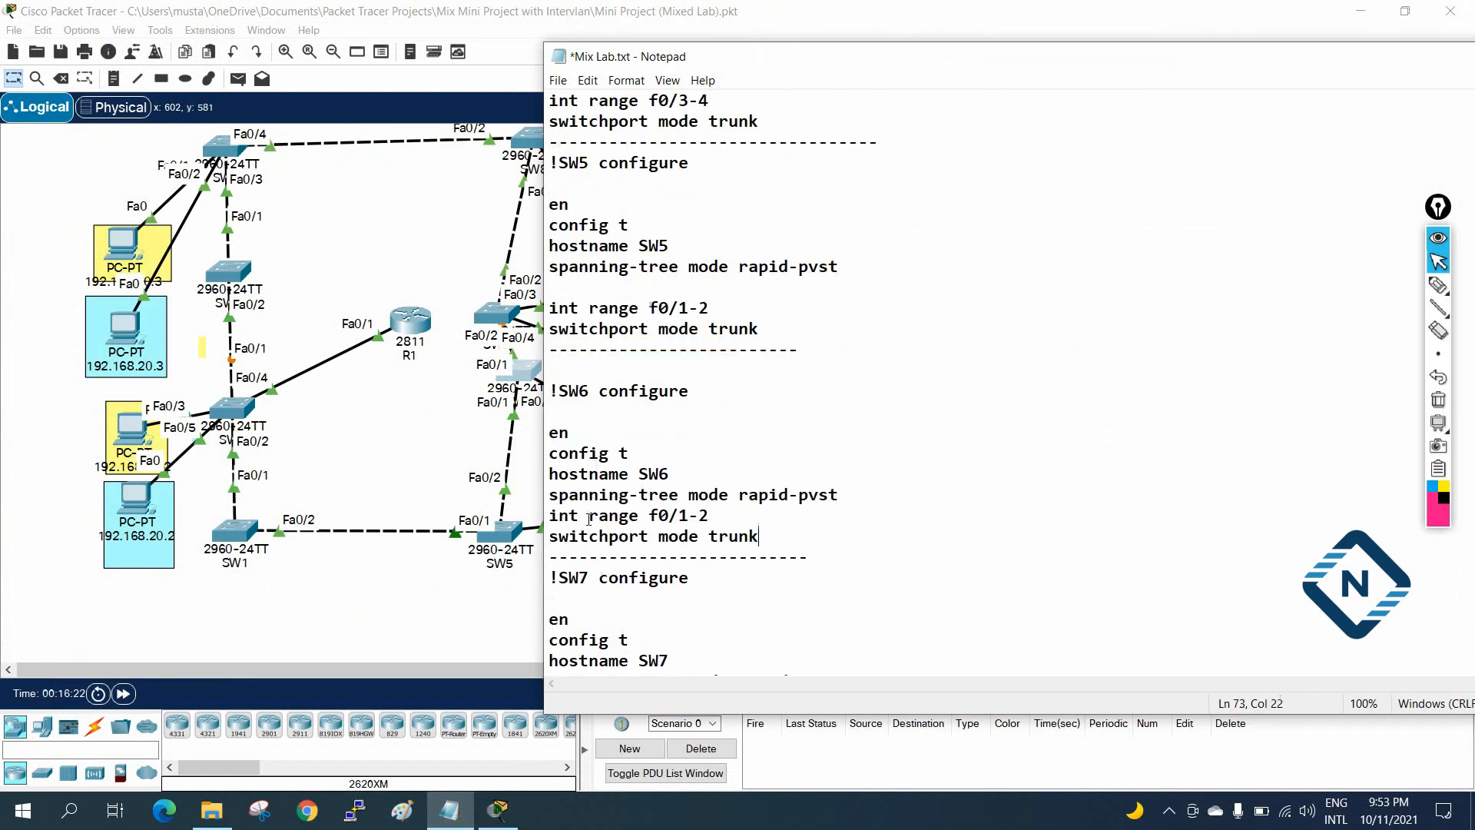
Run the copied f0/1-2 trunk commands in SW6's command line in Packet Tracer and close SW6's window.
left_click(519, 371)
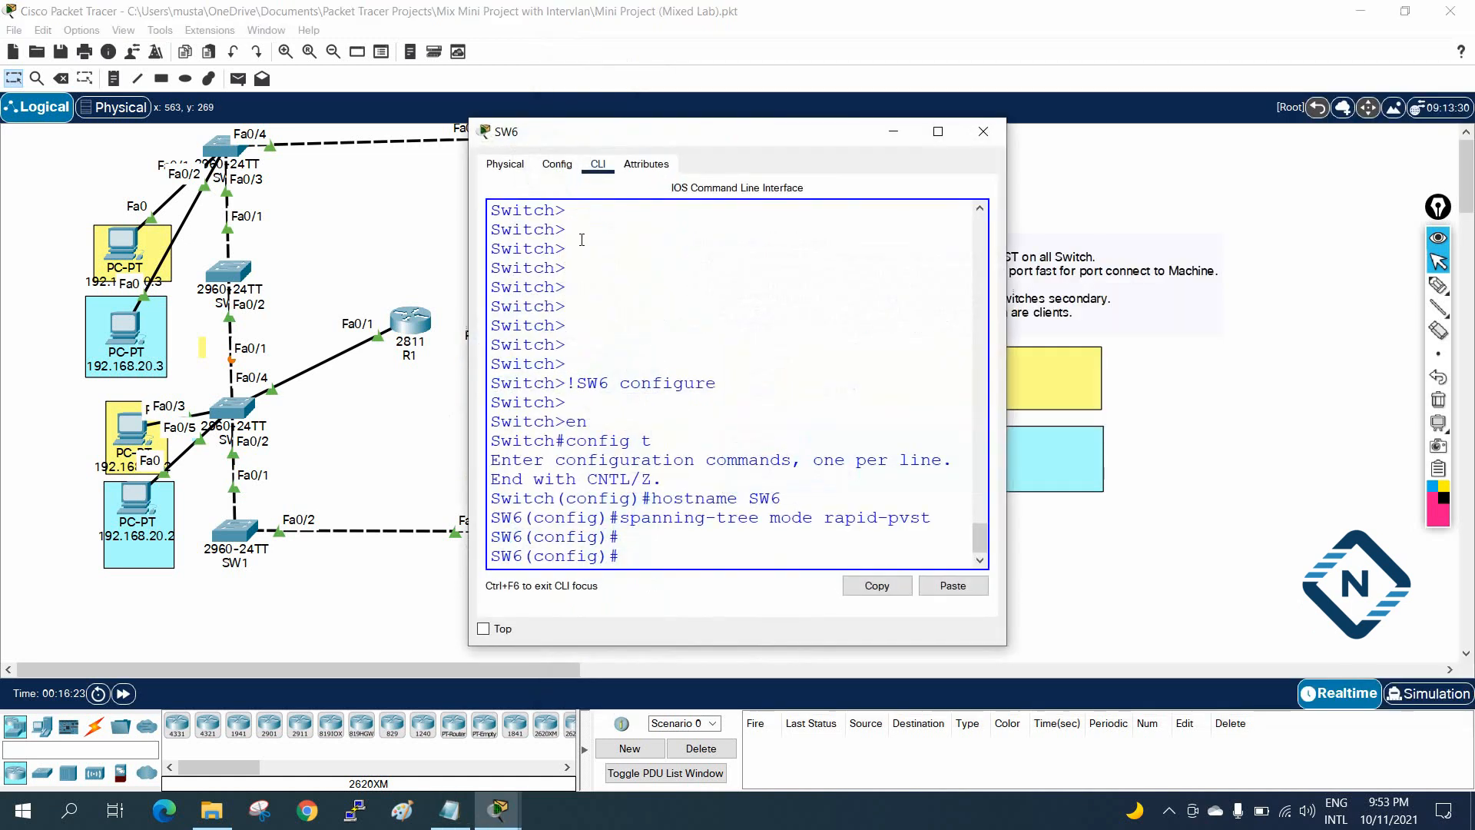
left_click(939, 132)
right_click(858, 344)
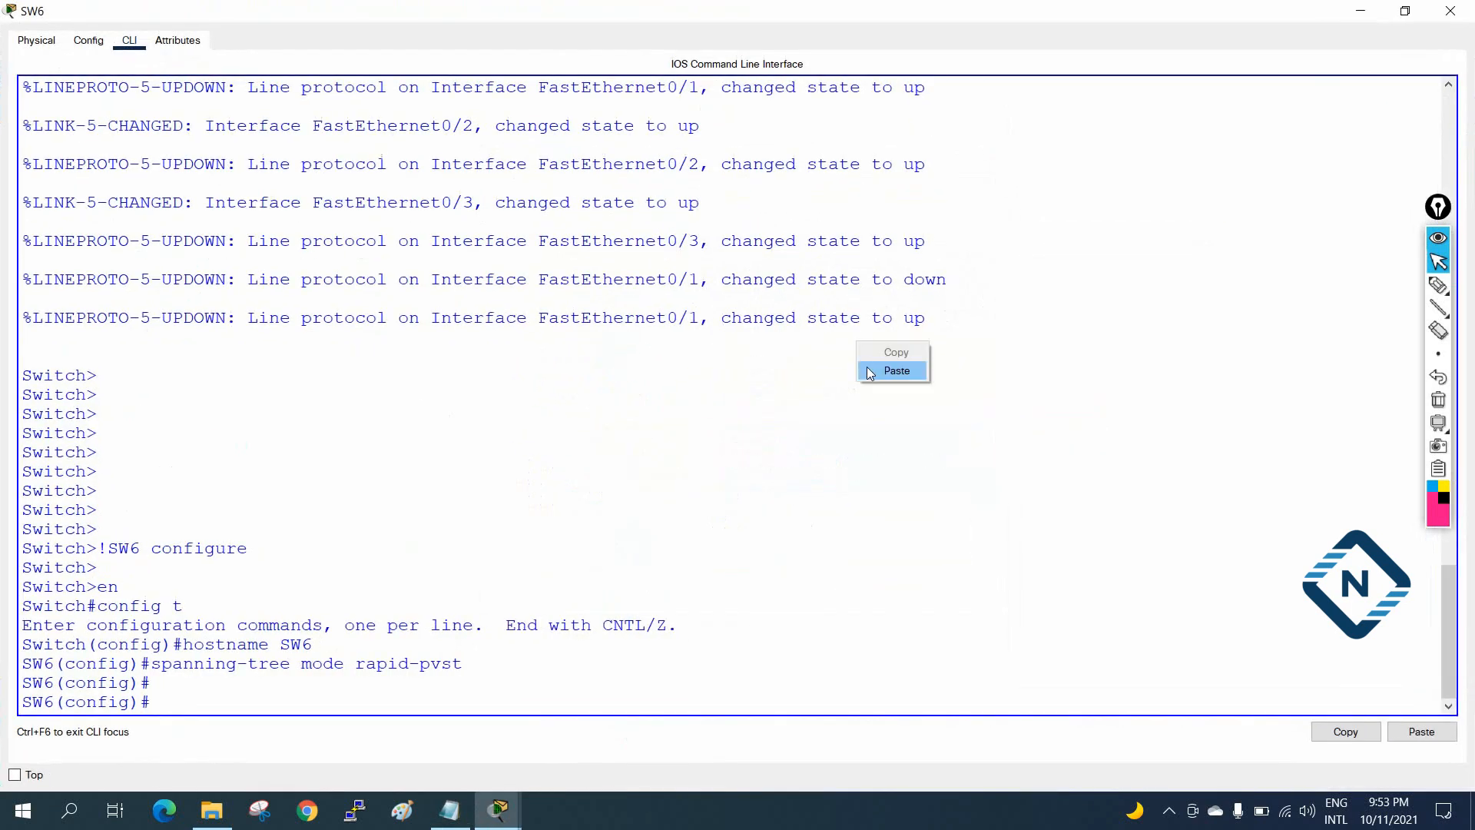
left_click(894, 370)
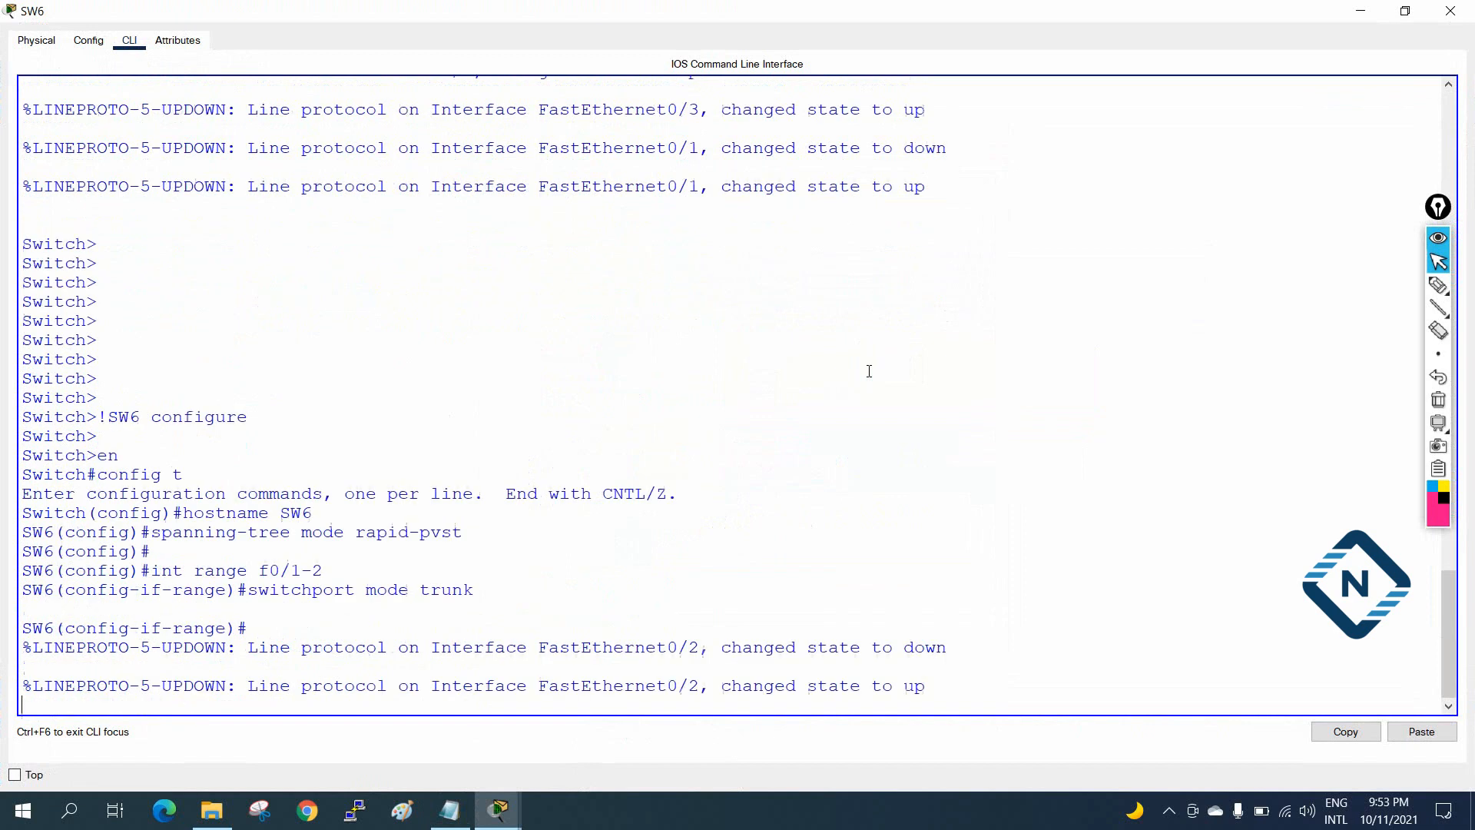
left_click(1450, 11)
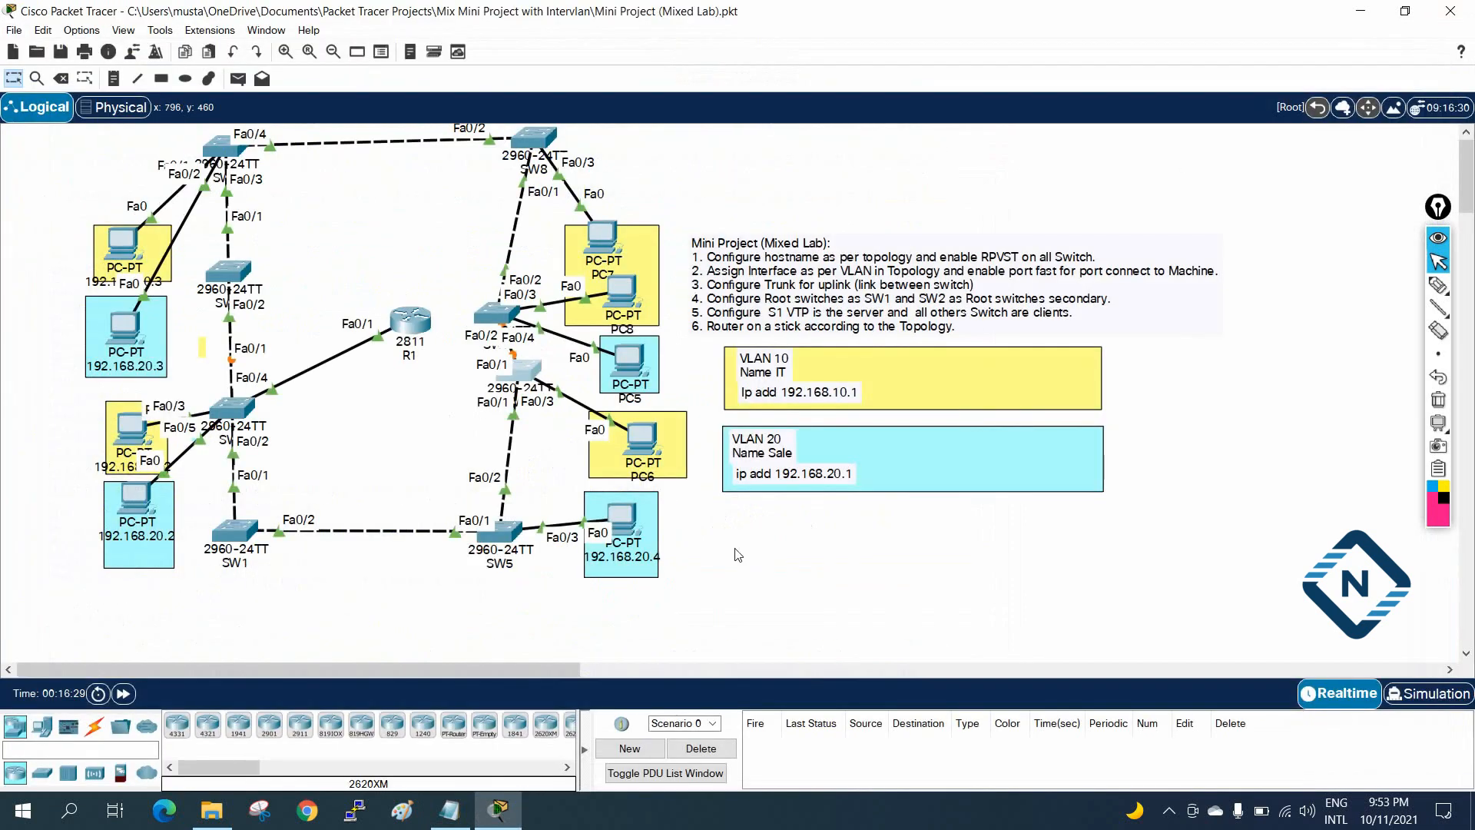
Spread SW7 and SW6 apart in the Packet Tracer topology so the port labels on their uplinks are readable.
left_click(444, 820)
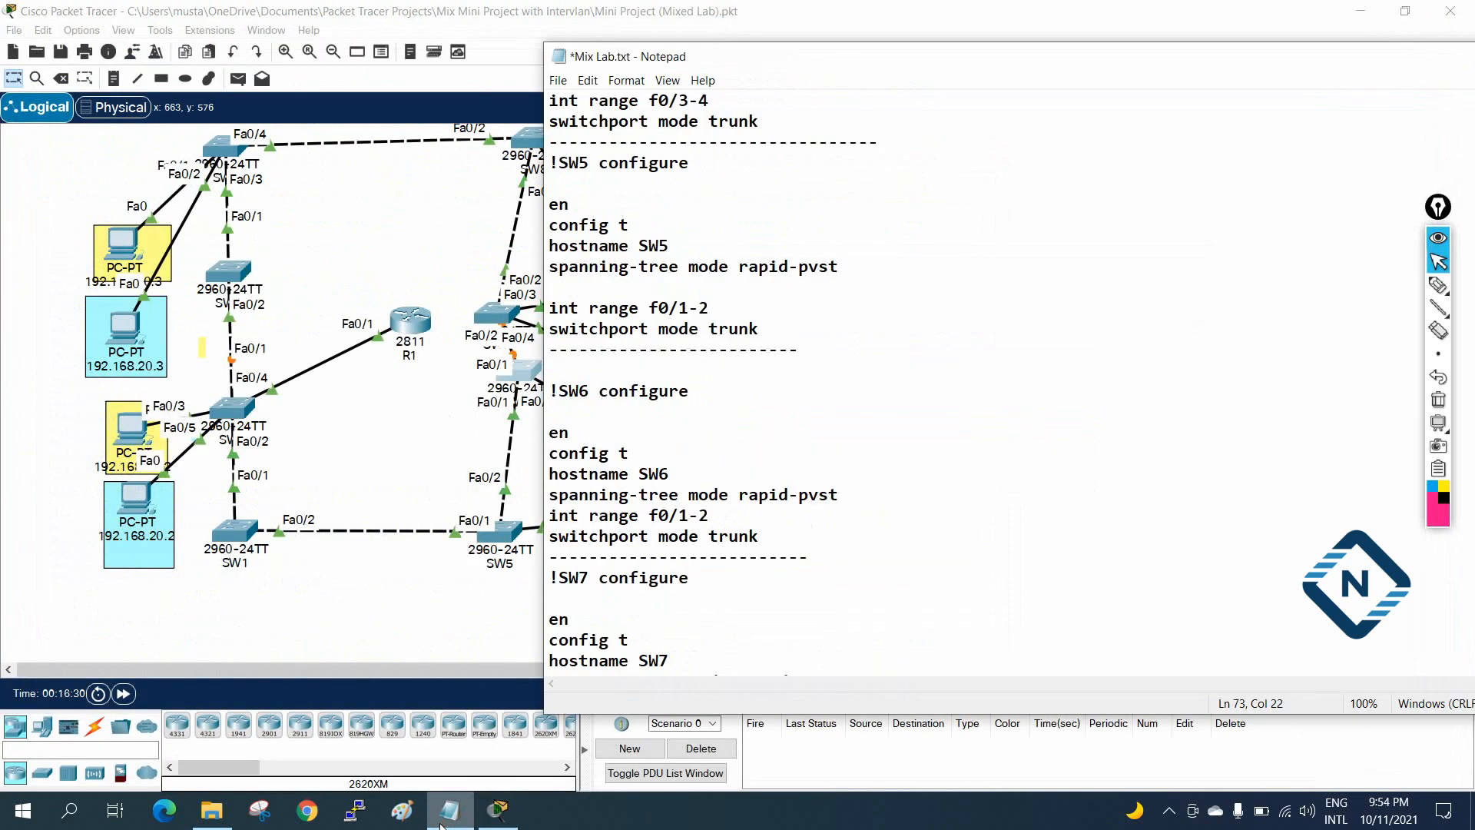
left_click_drag(496, 311, 506, 245)
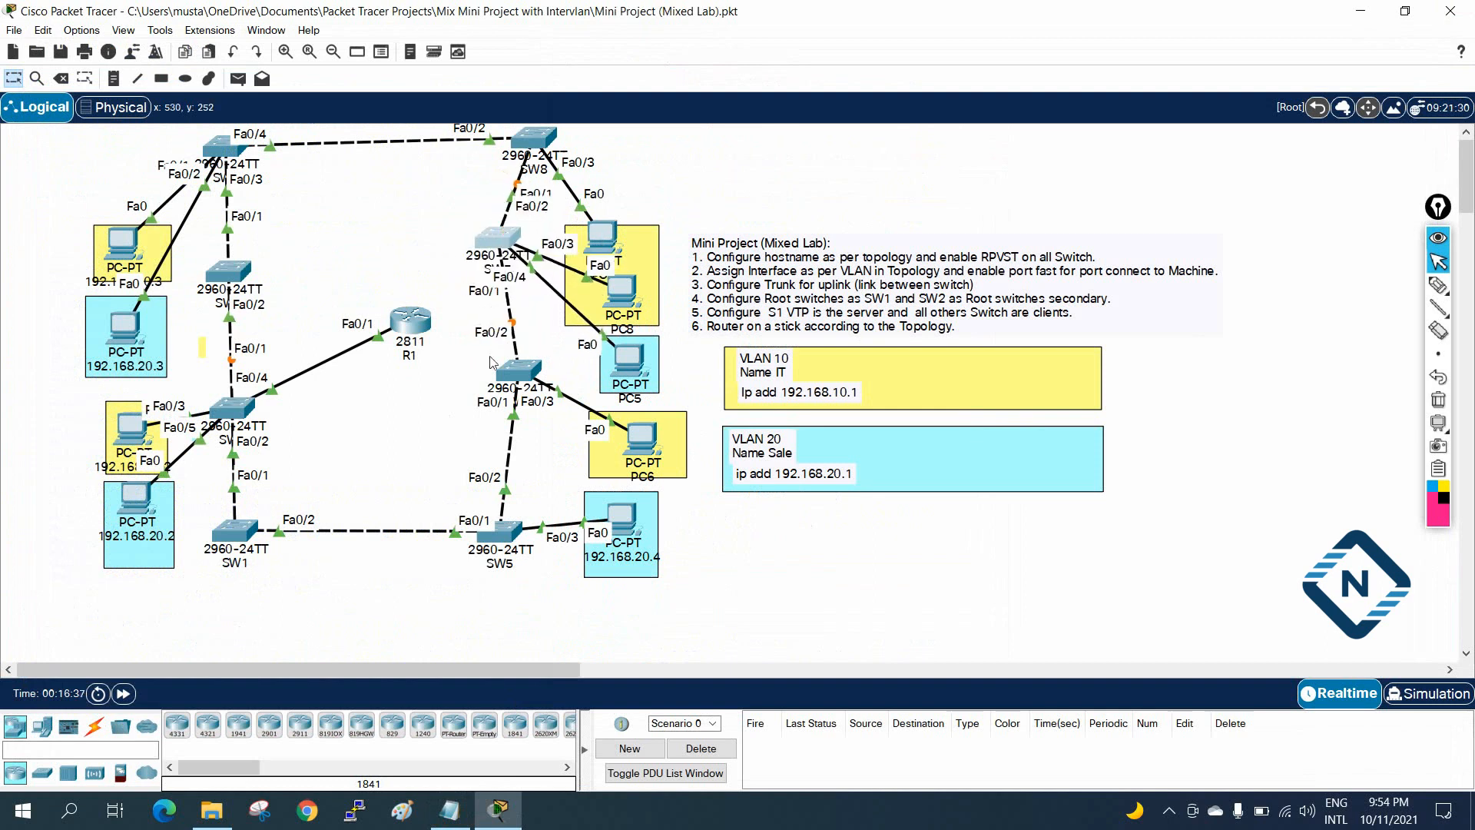
left_click_drag(516, 370, 352, 438)
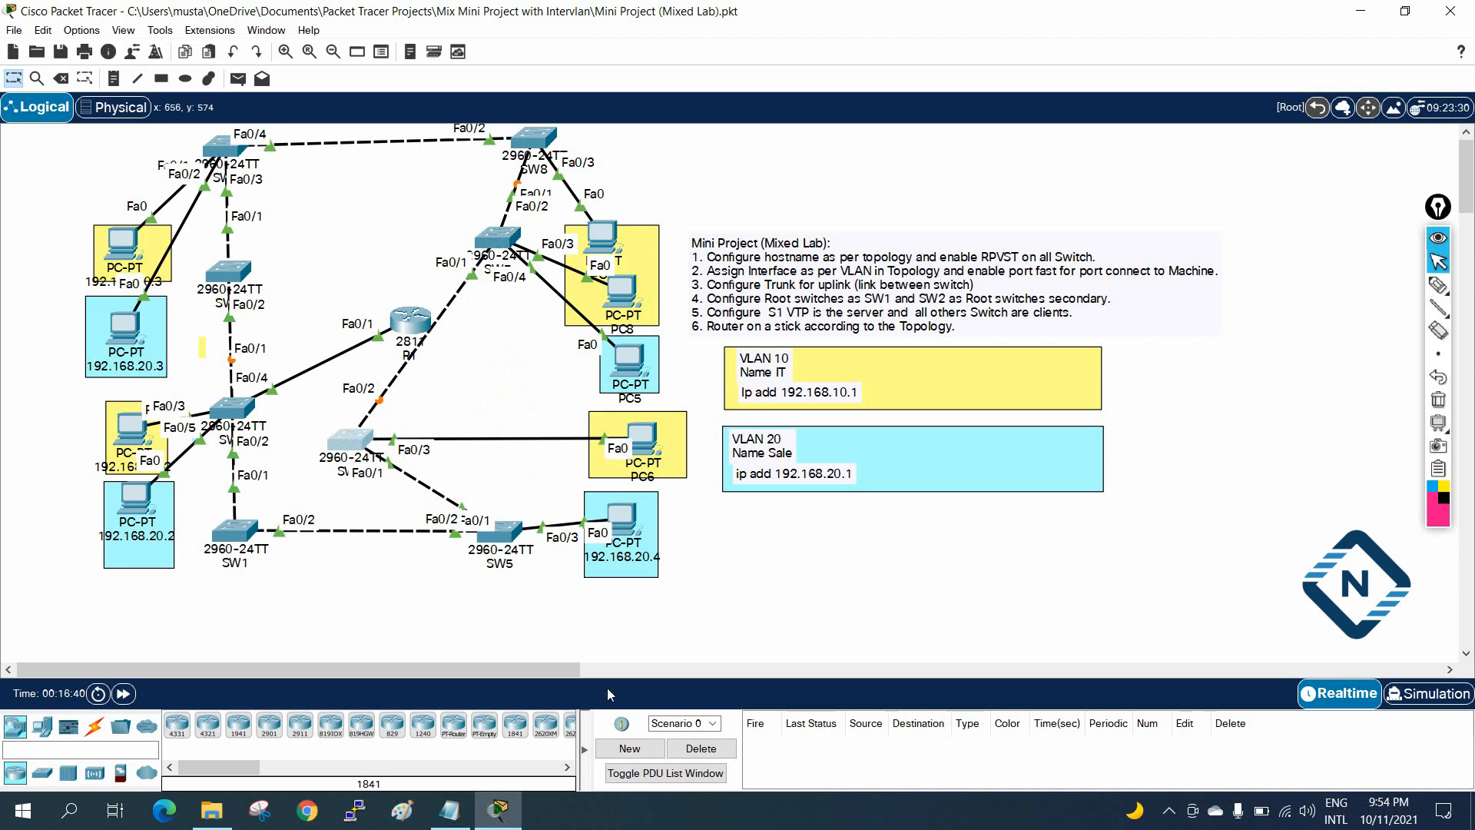
In Notepad, paste the "int range f0/1-2" and "switchport mode trunk" lines below SW7's spanning-tree line.
left_click(450, 809)
scroll(713, 668, "down", 2)
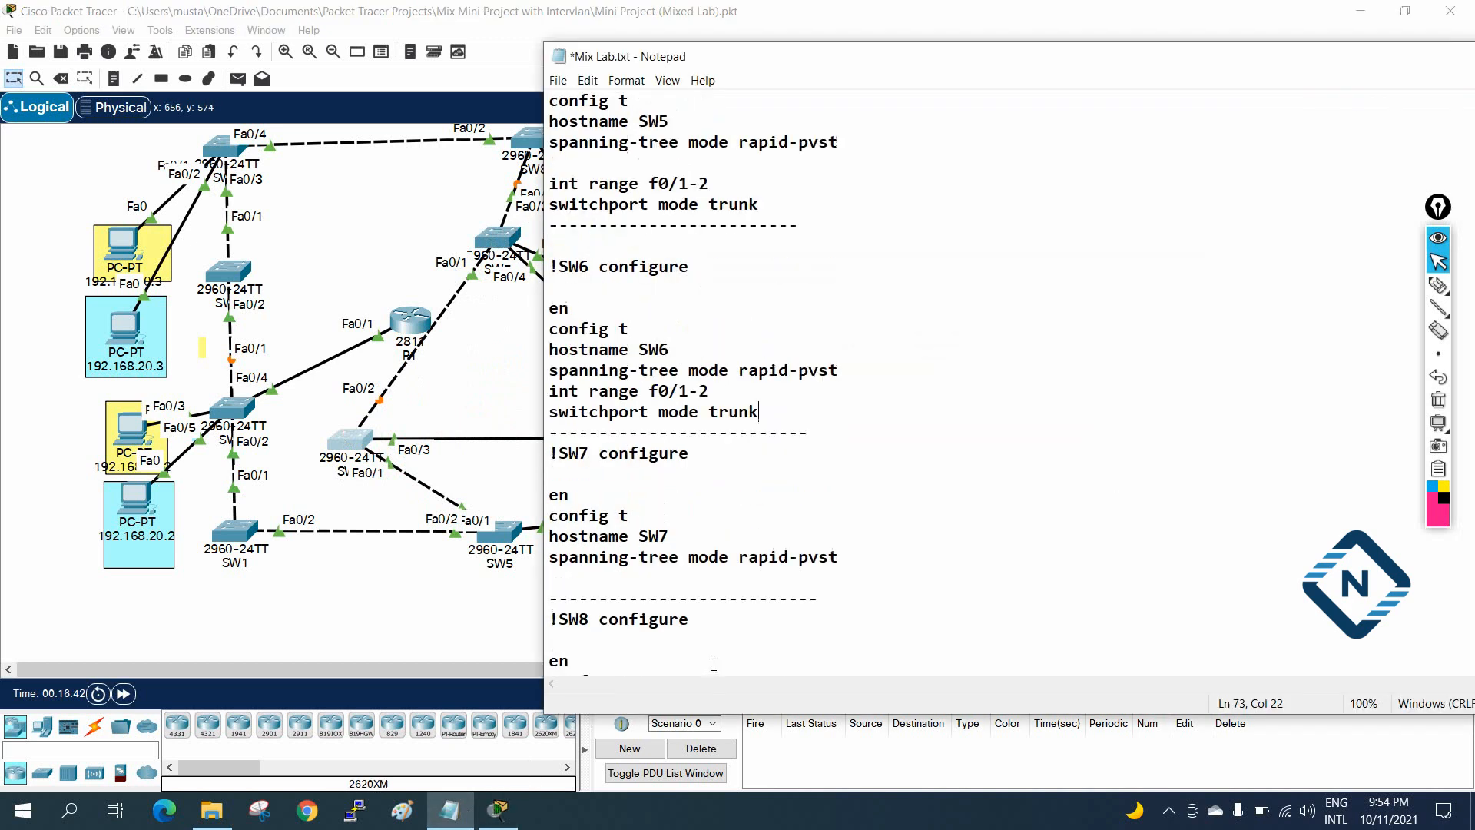
left_click(603, 589)
key("ctrl+v")
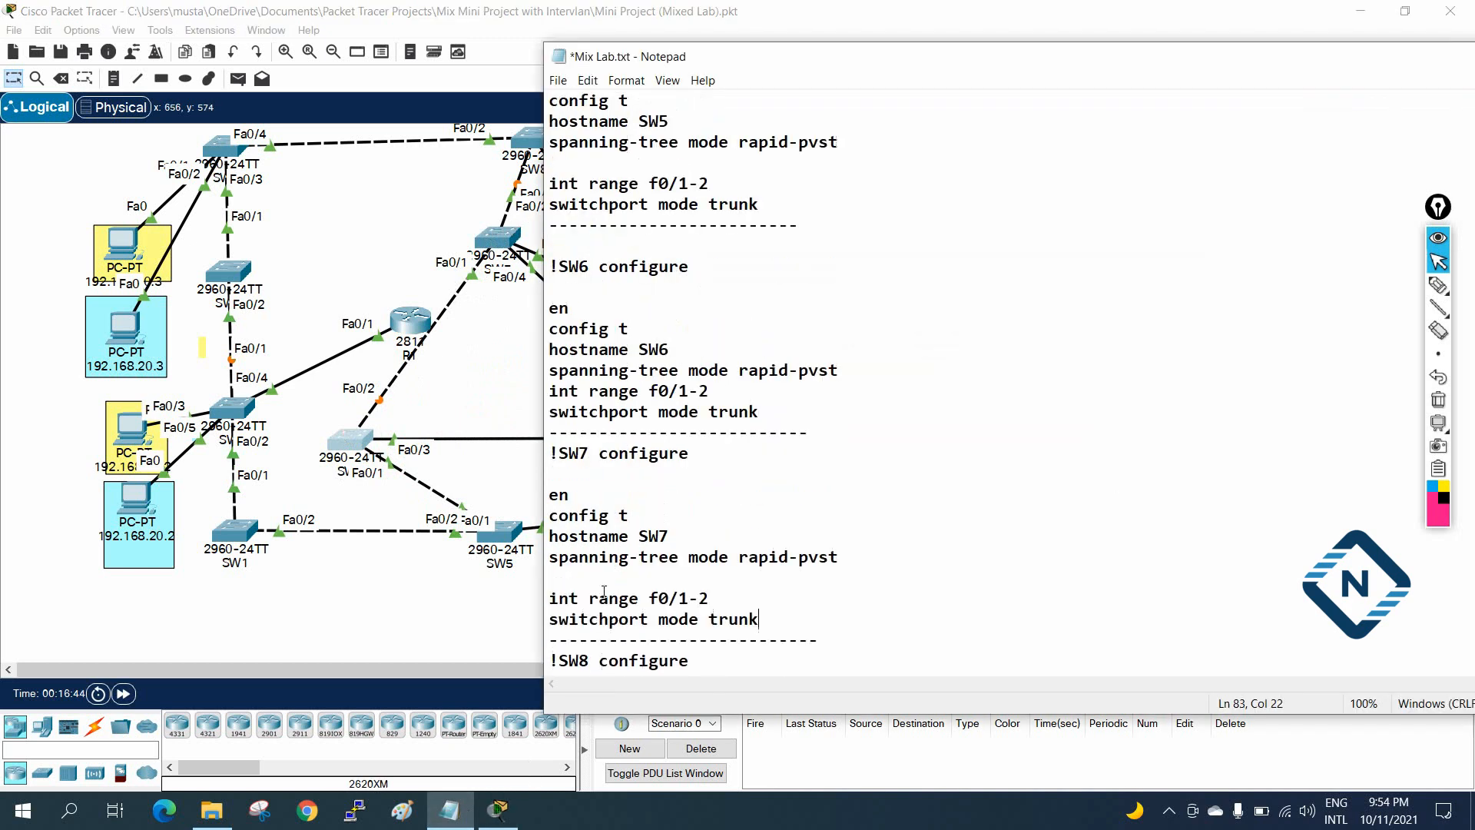
Run the copied f0/1-2 trunk commands in SW7's command line in Packet Tracer and close SW7's window.
left_click(496, 239)
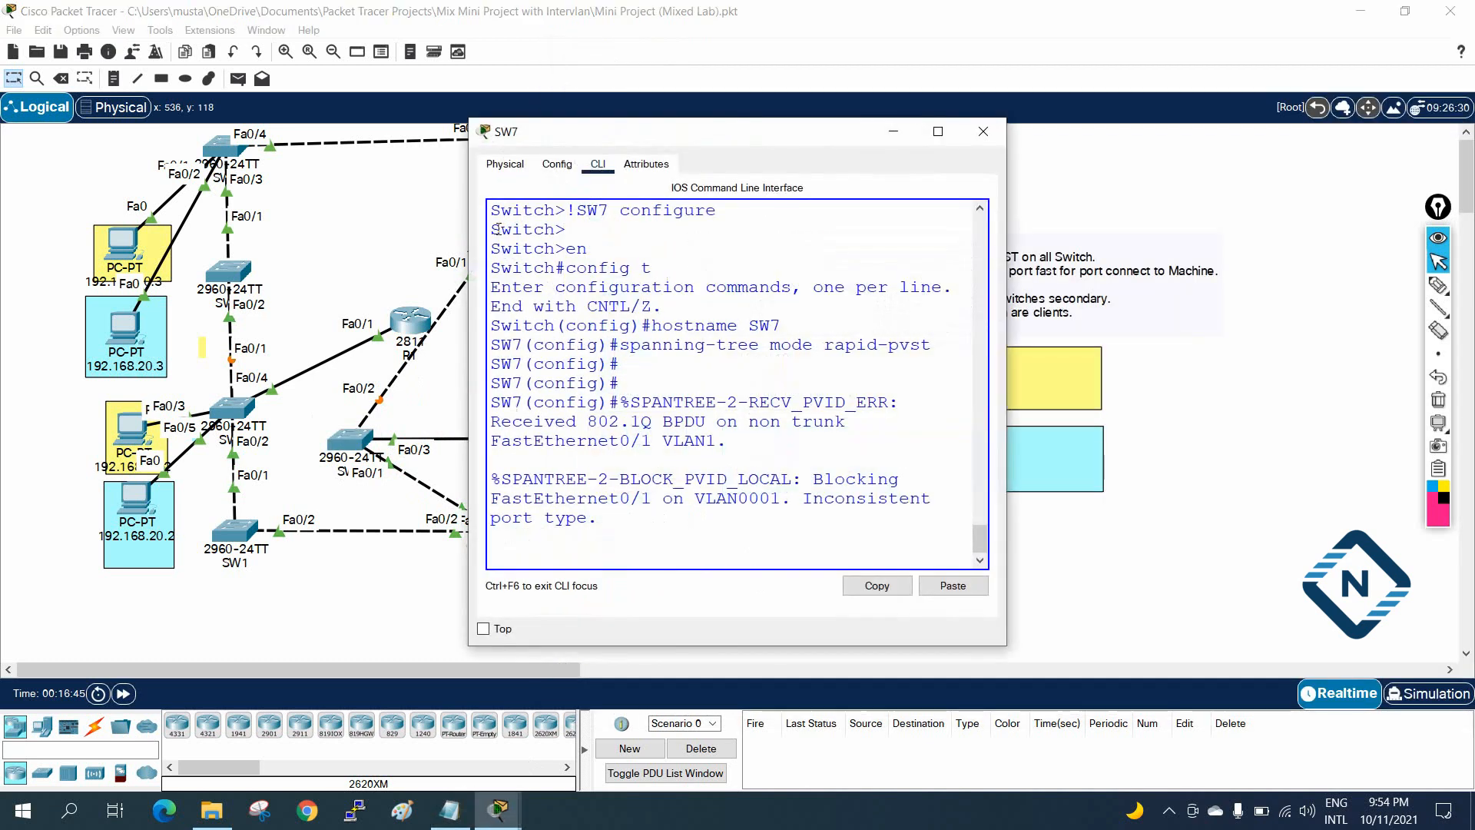
left_click(938, 132)
right_click(761, 331)
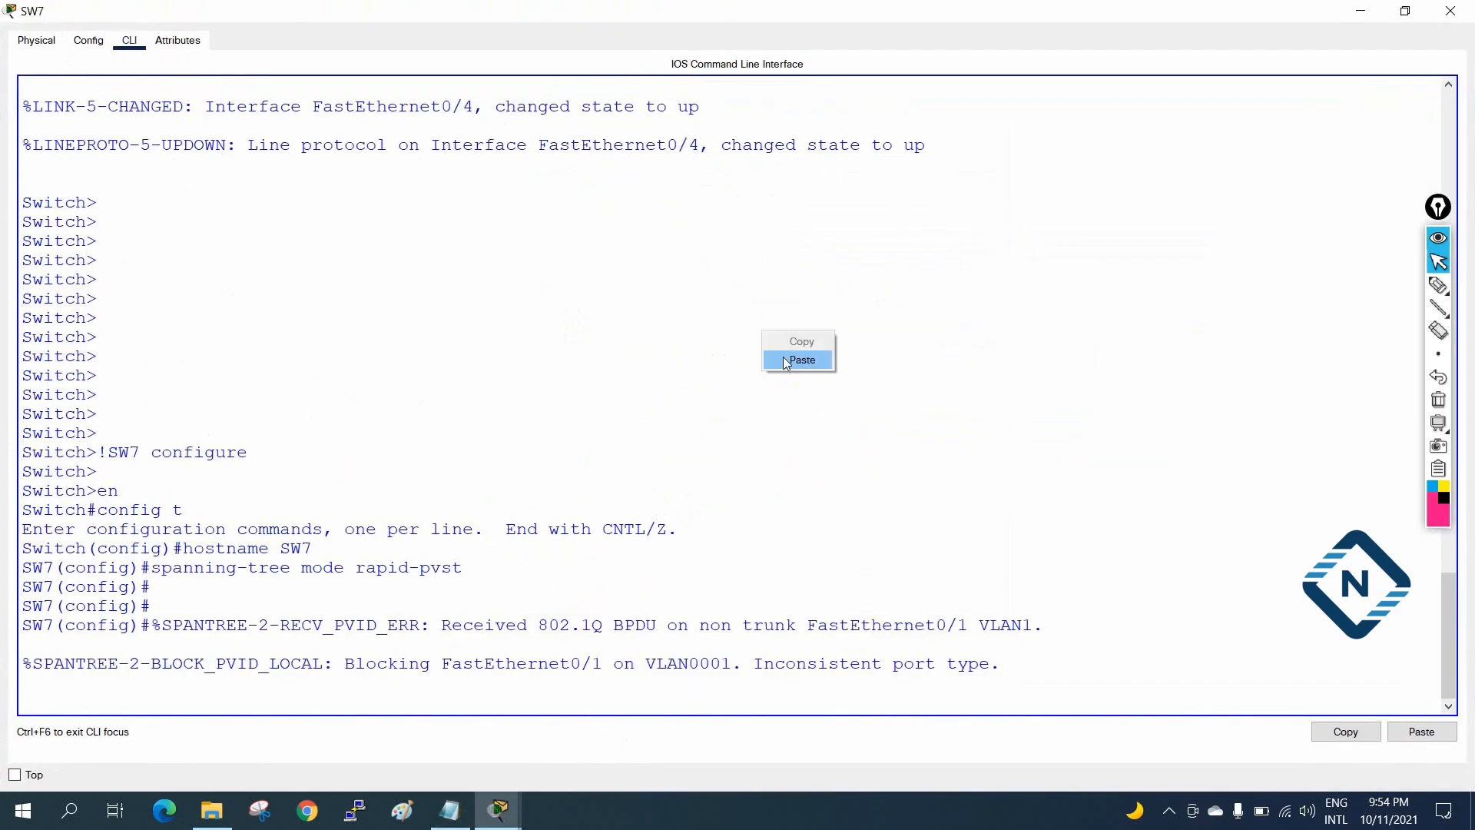
left_click(799, 360)
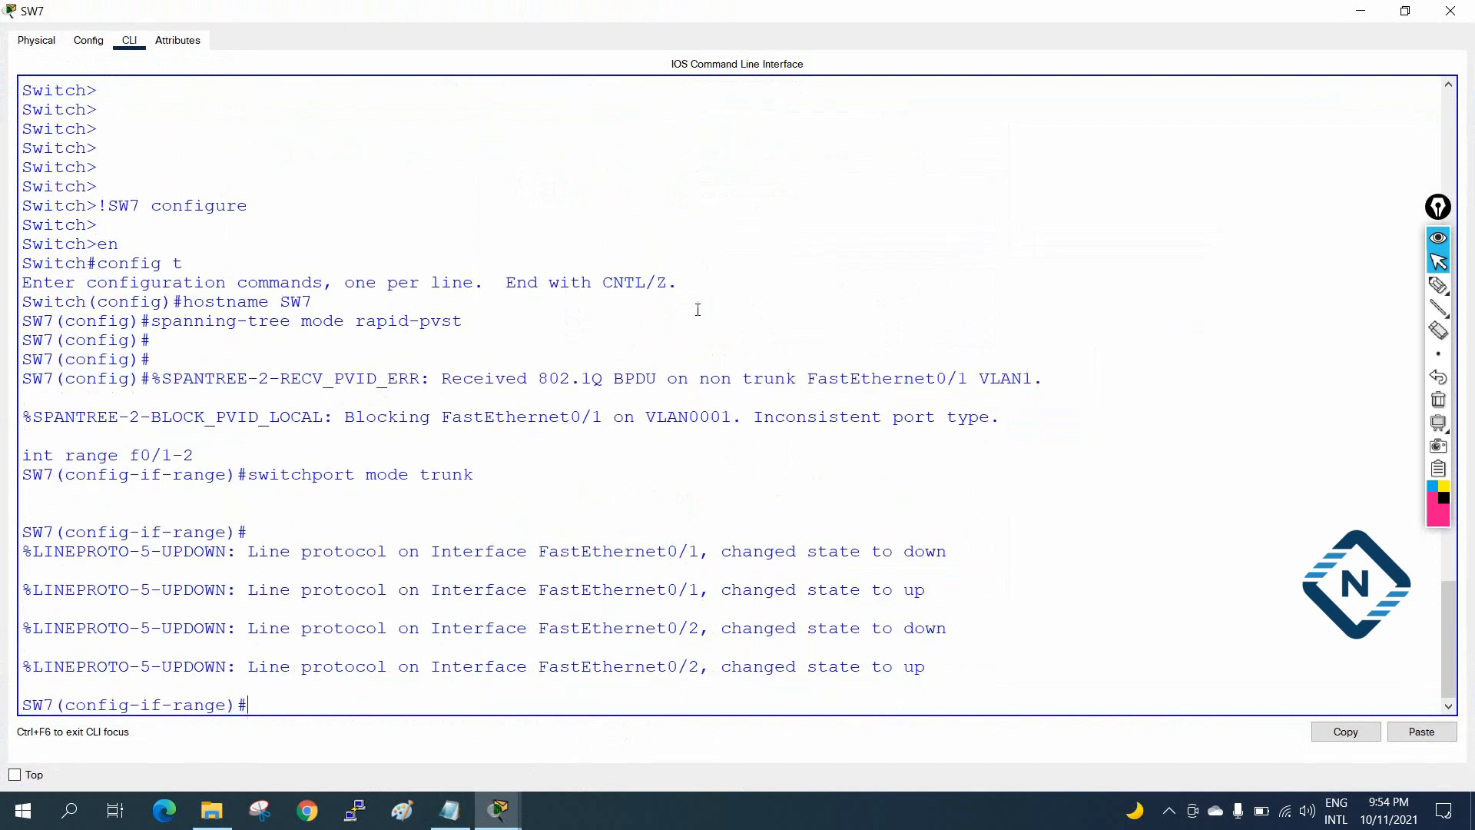
left_click(1451, 11)
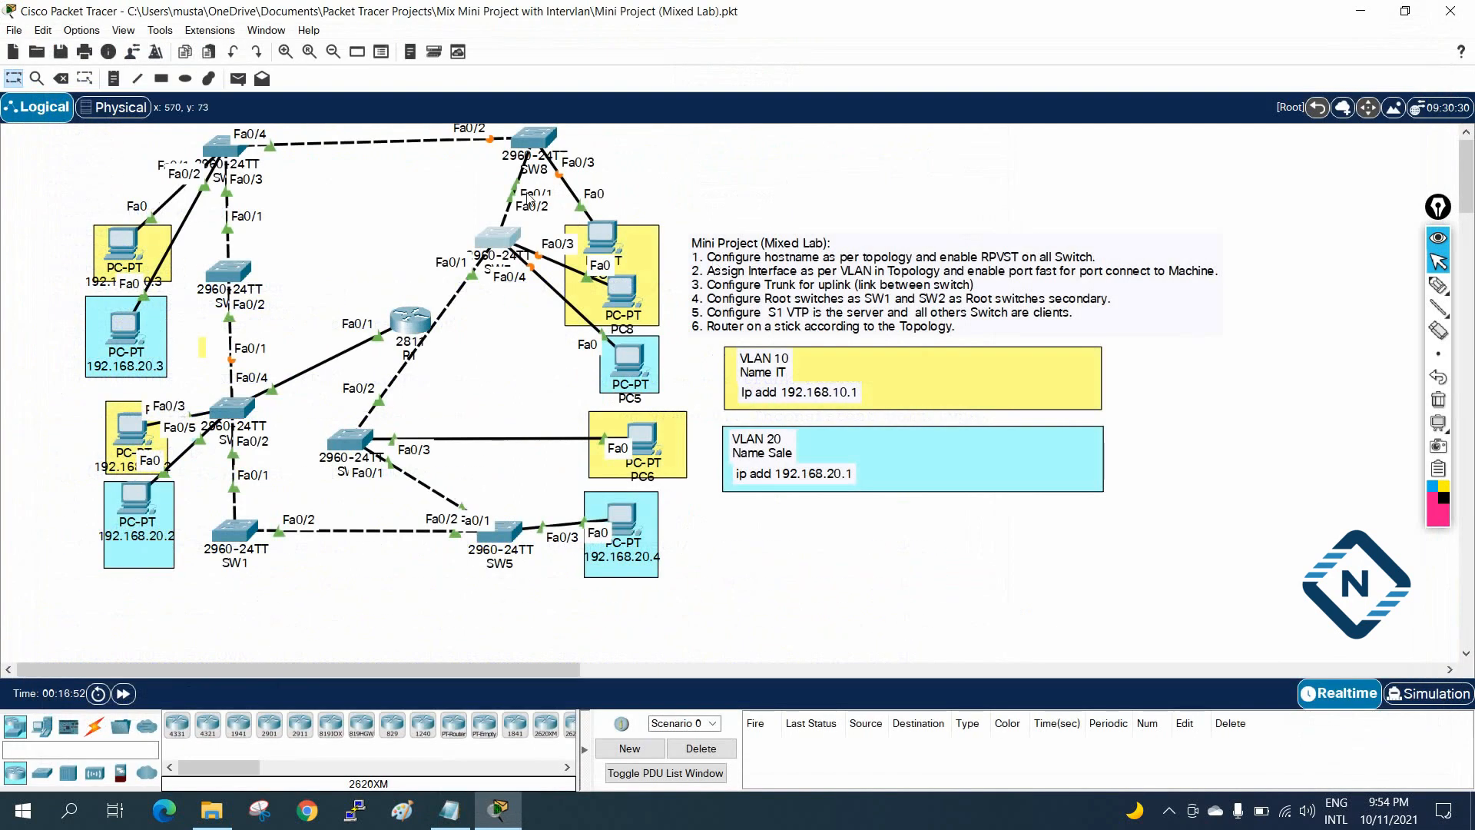
Realign SW7, SW6 and SW8 in one column above SW5 in the topology.
left_click_drag(499, 244, 507, 239)
left_click_drag(352, 453, 509, 445)
left_click_drag(533, 146, 514, 132)
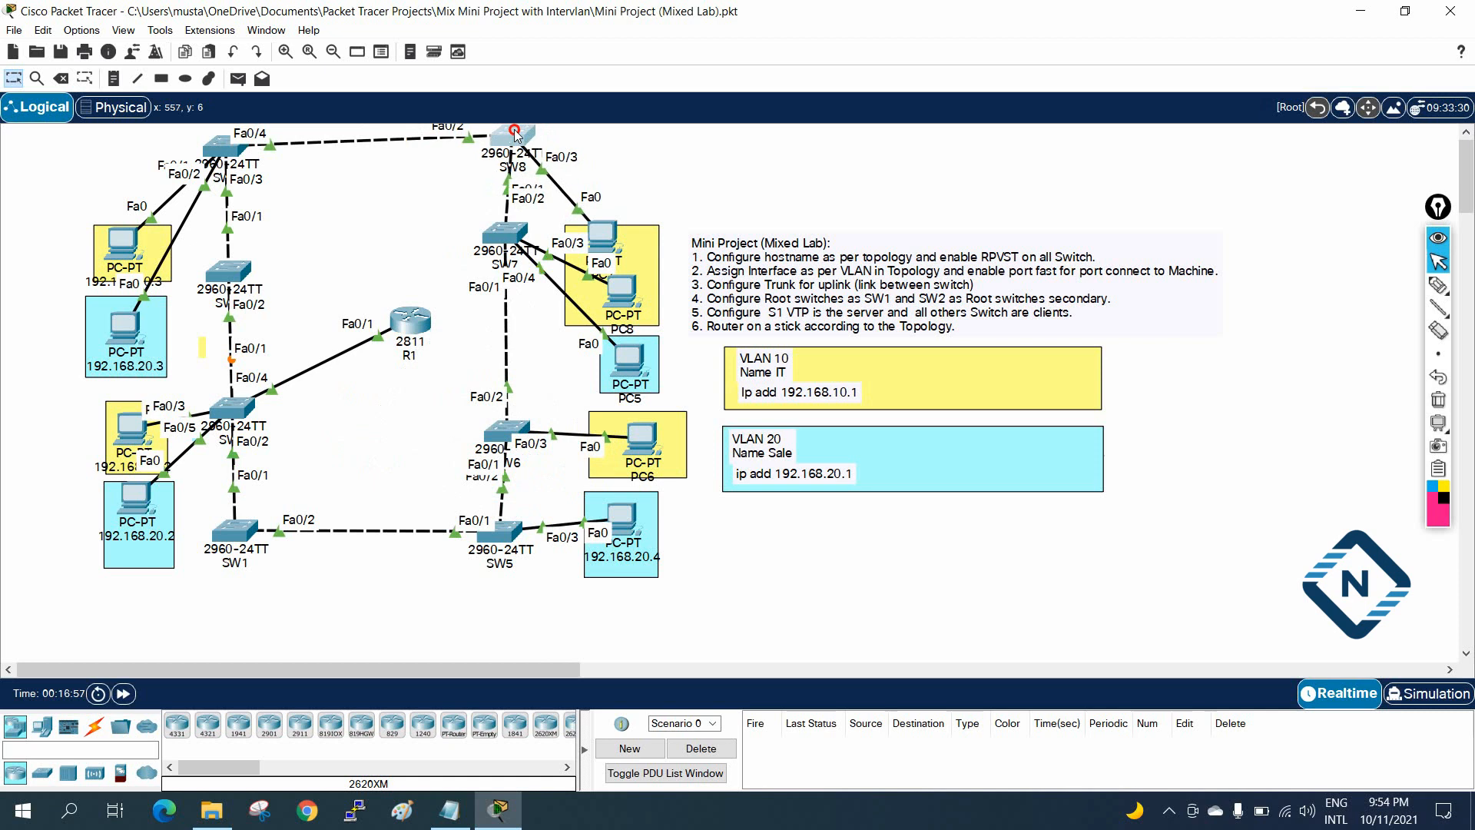
Shift SW7 down toward SW6 and out of the column, and nudge SW8 sideways so their uplink port labels are readable.
left_click_drag(486, 253, 501, 302)
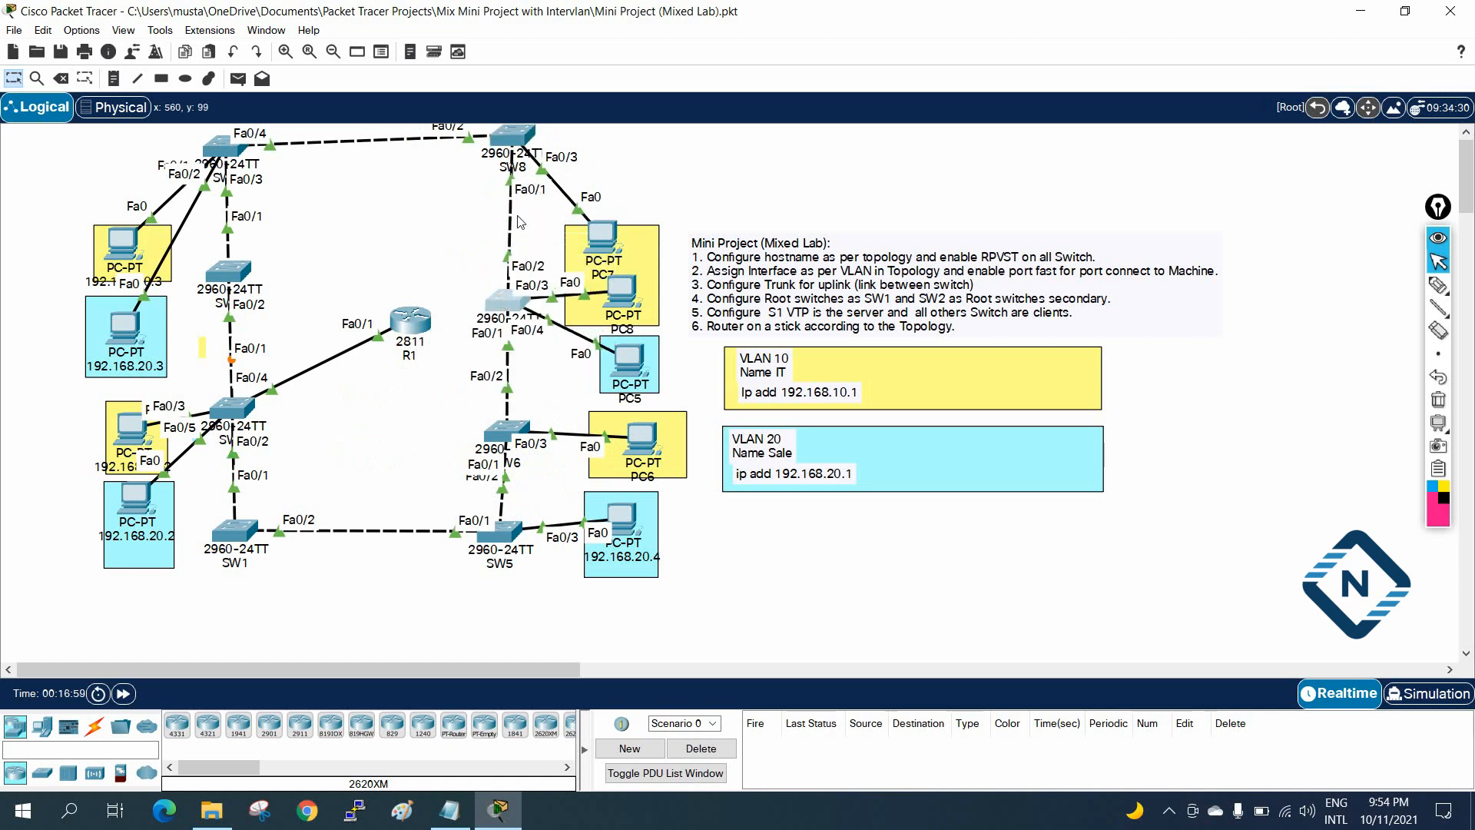
left_click_drag(508, 294, 466, 351)
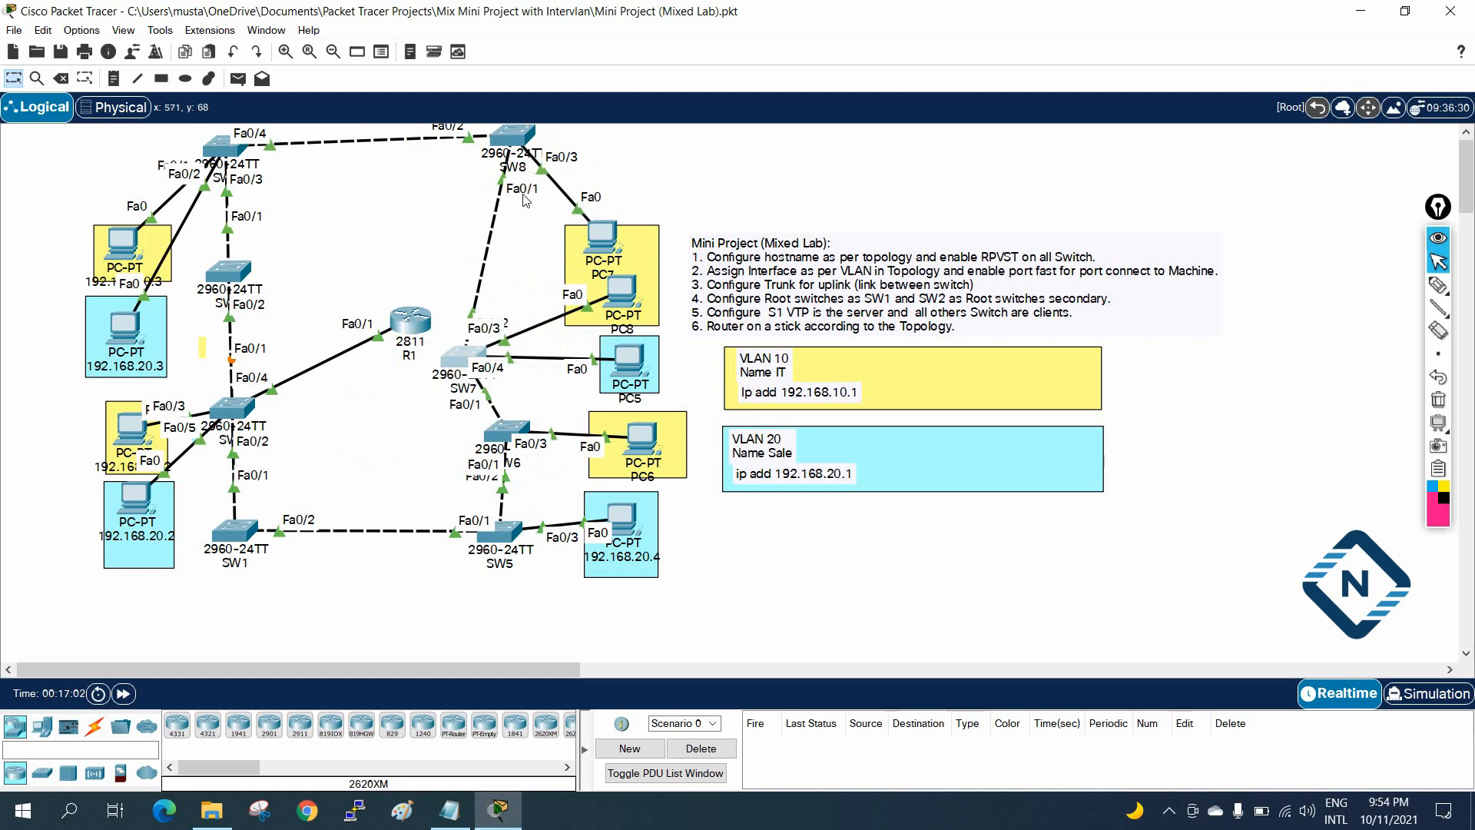
left_click_drag(516, 136, 482, 136)
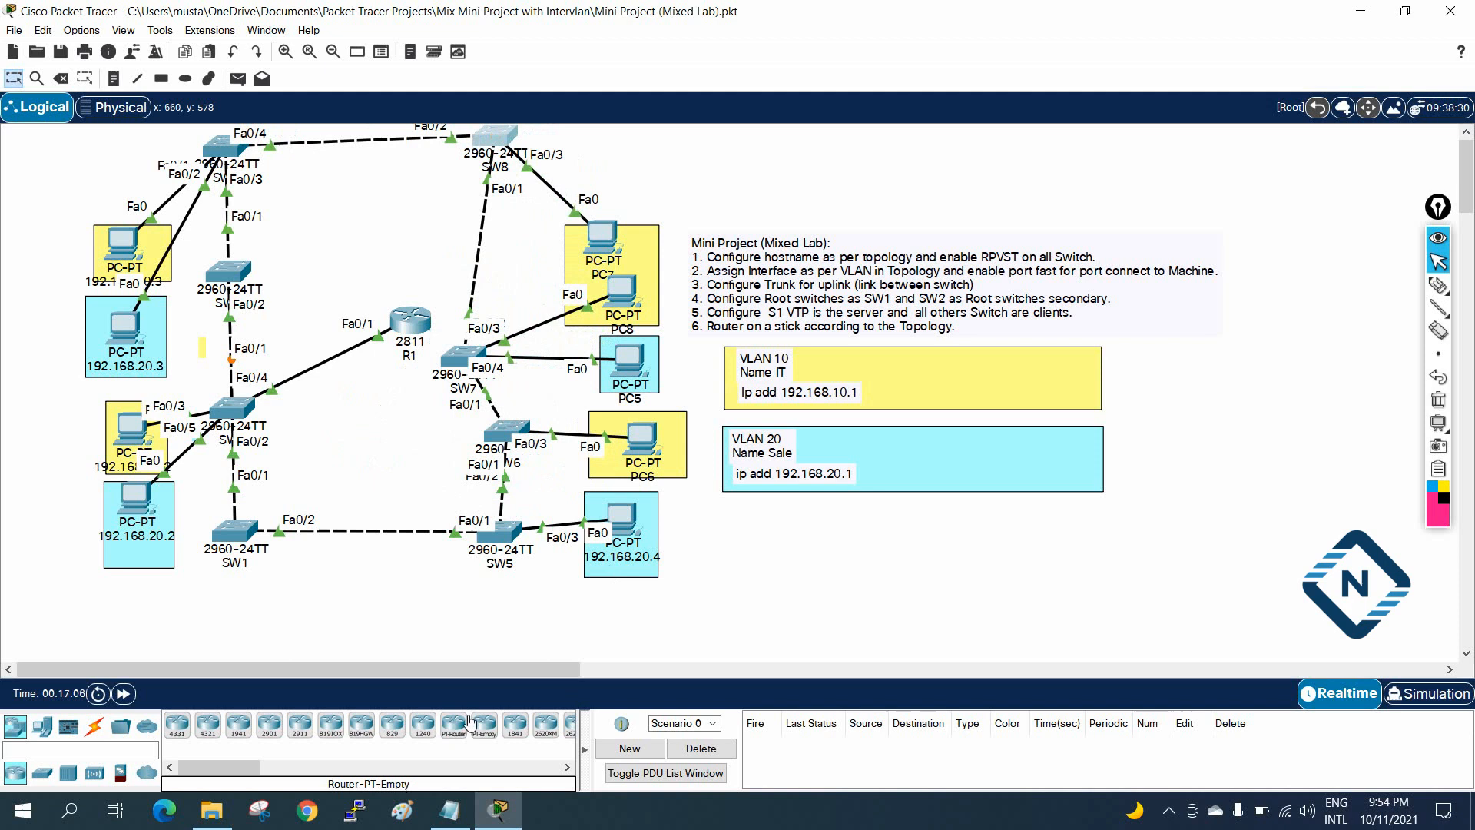
In Notepad, add "int range f0/1-3" and "switchport mode trunk" below SW8's spanning-tree line, based on SW7's trunk lines, and copy both.
left_click(449, 809)
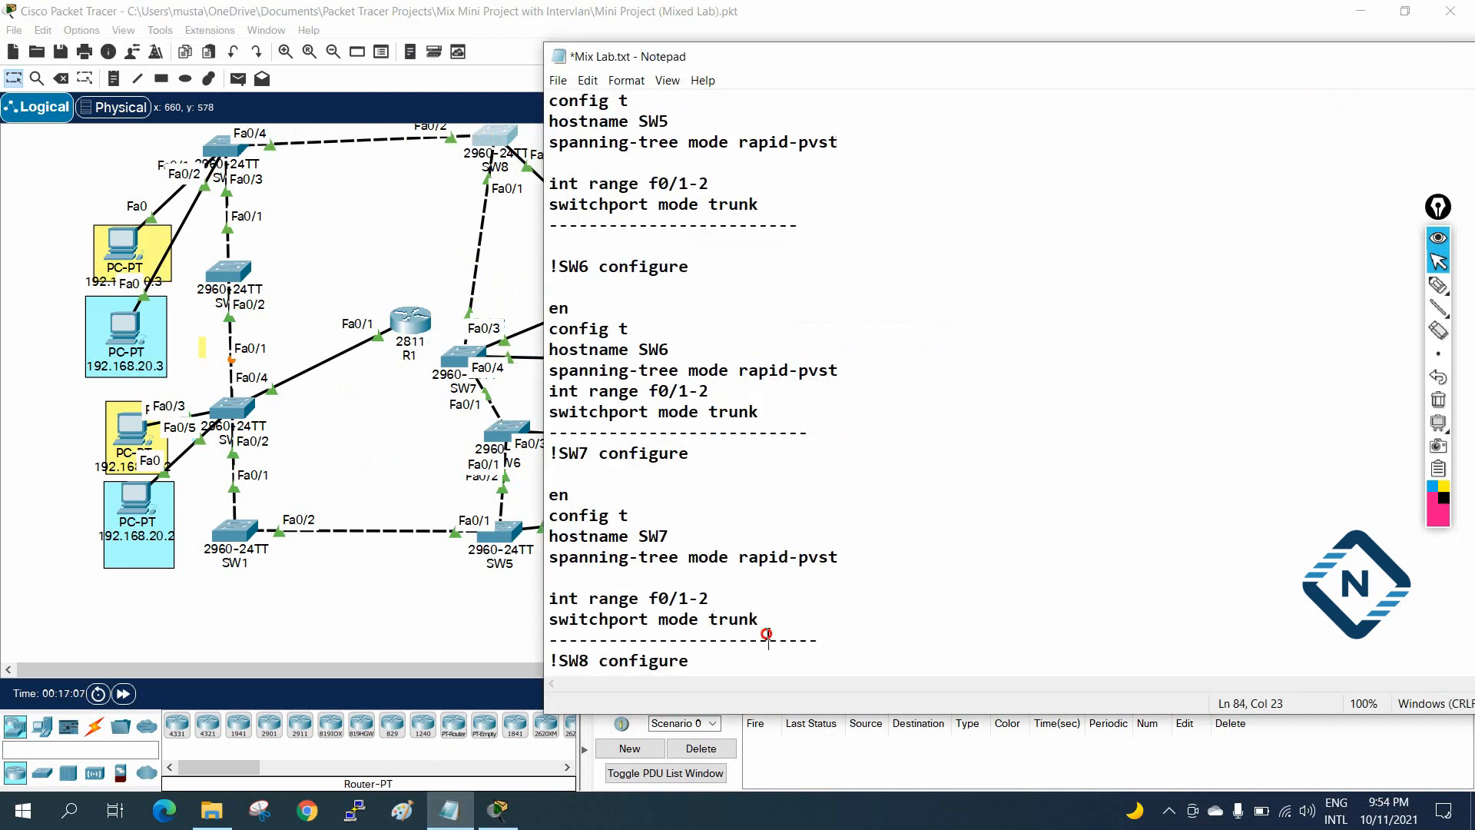
left_click_drag(766, 633, 545, 593)
left_click(600, 622)
left_click_drag(766, 618, 550, 600)
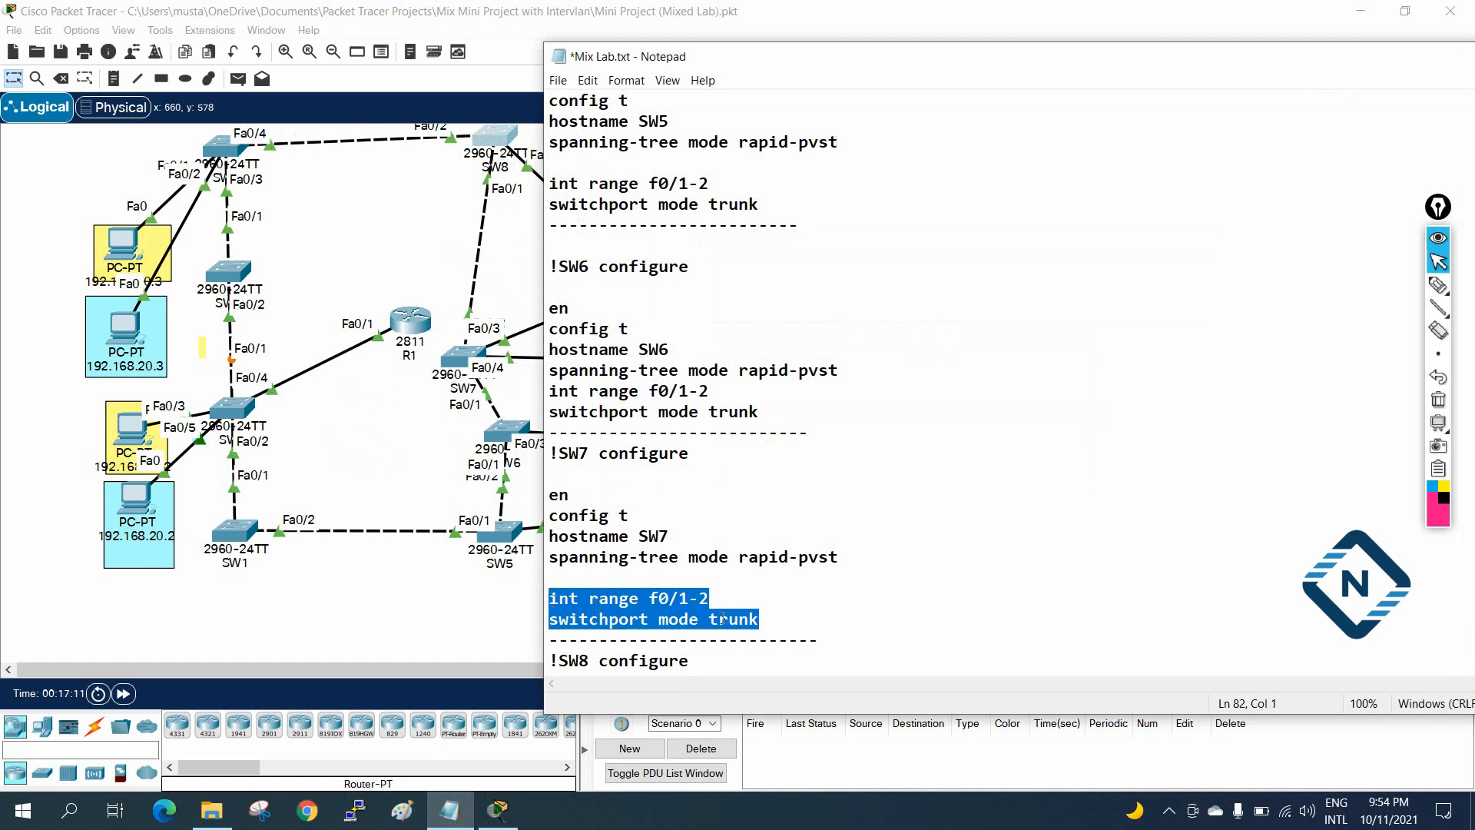
scroll(722, 616, "down", 3)
left_click(599, 603)
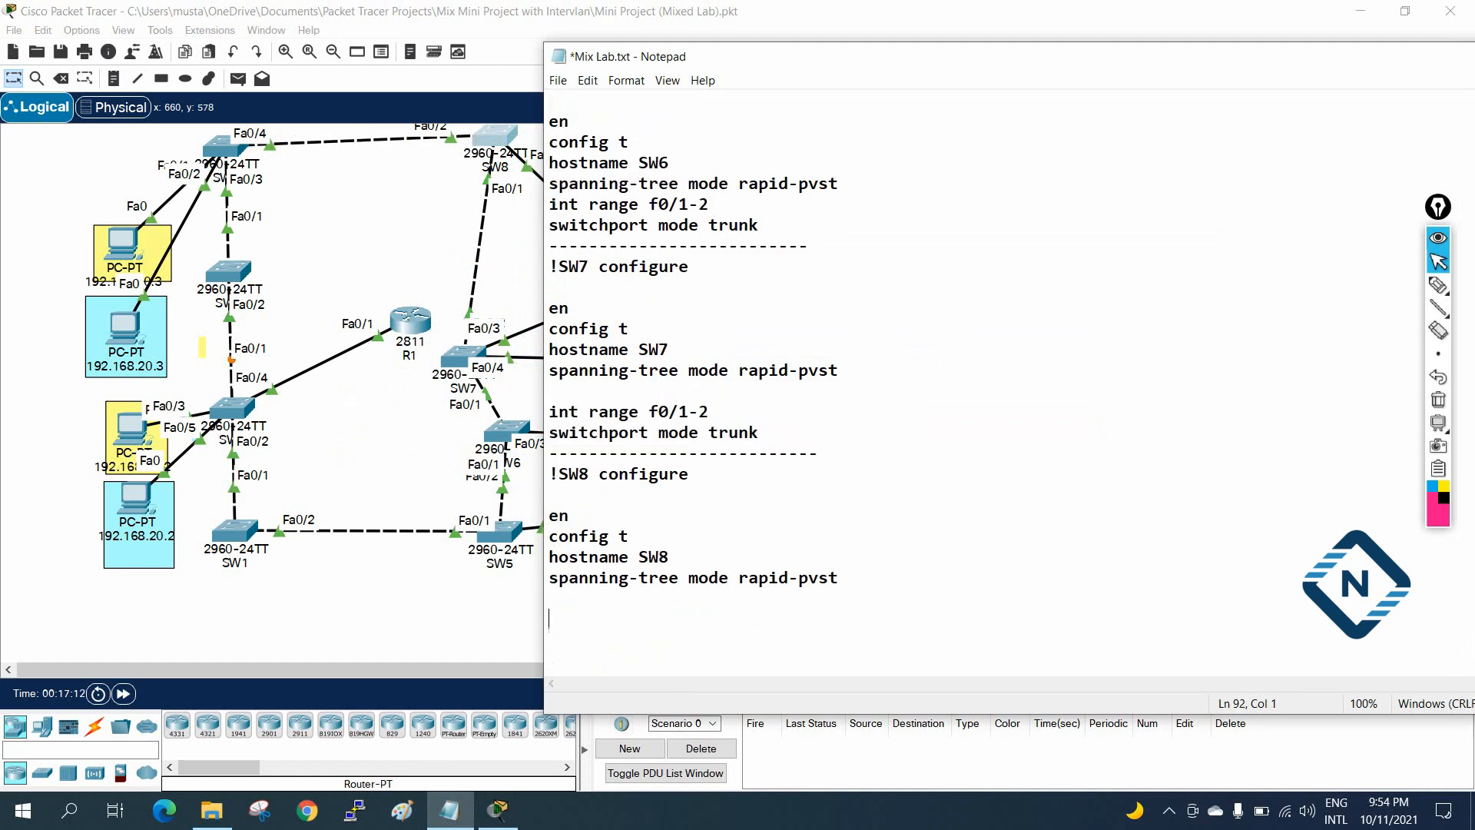
key("ctrl+v")
left_click_drag(709, 619, 698, 619)
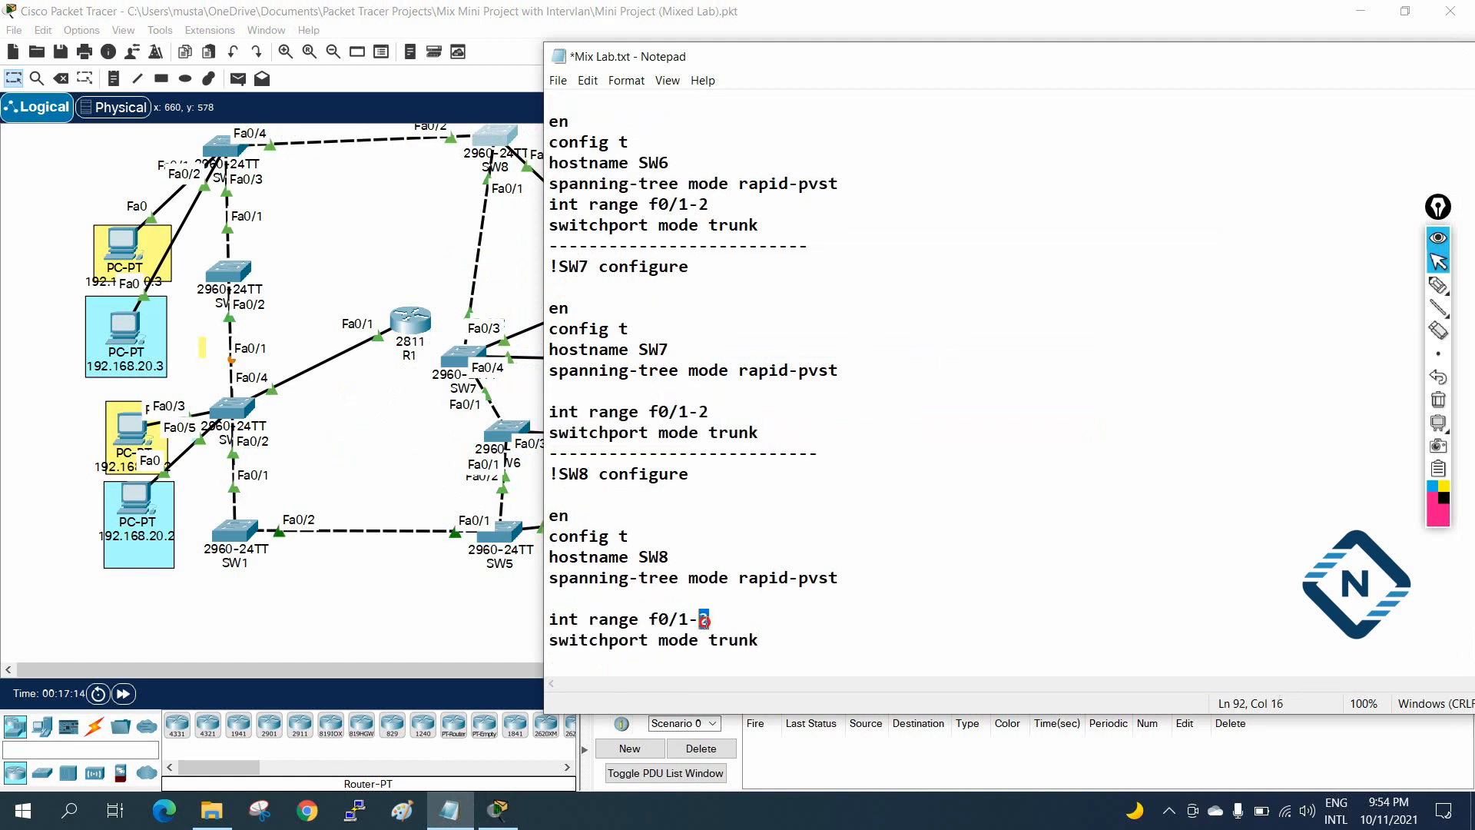
left_click_drag(788, 642, 516, 624)
key("ctrl+c")
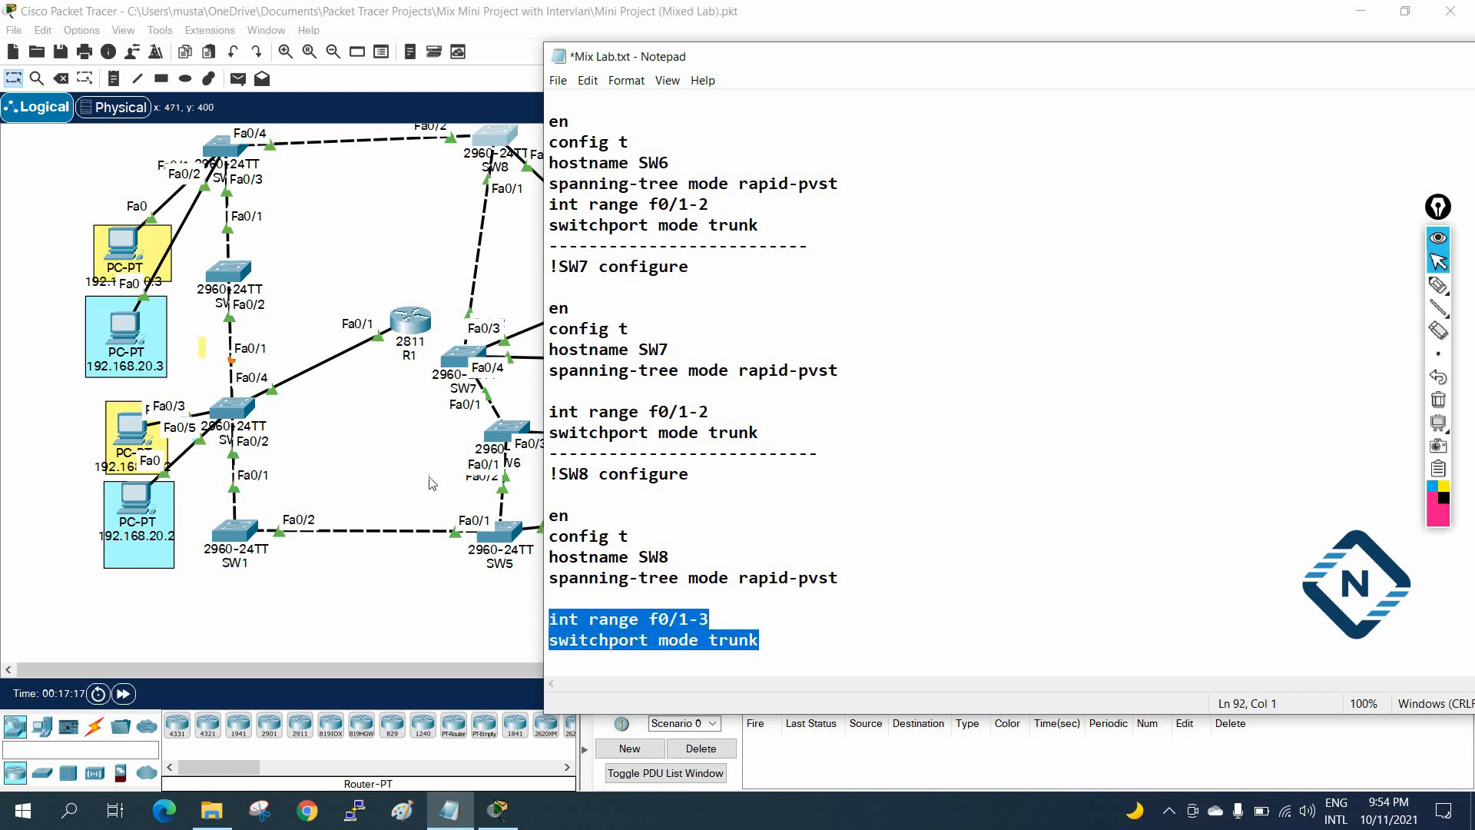
In Packet Tracer, run the copied f0/1-3 trunk commands in SW8's maximized command line.
left_click(497, 145)
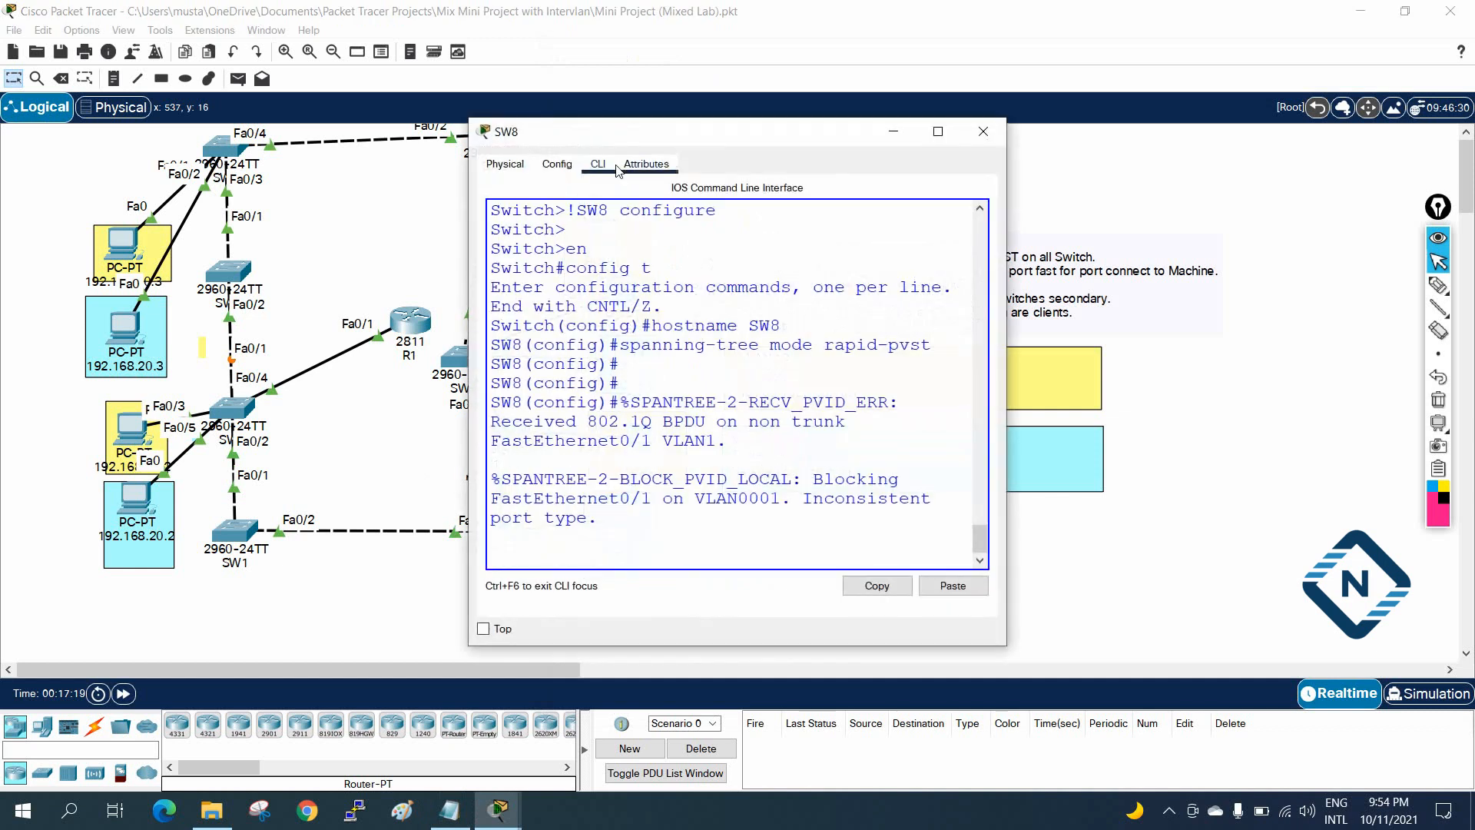
left_click(938, 131)
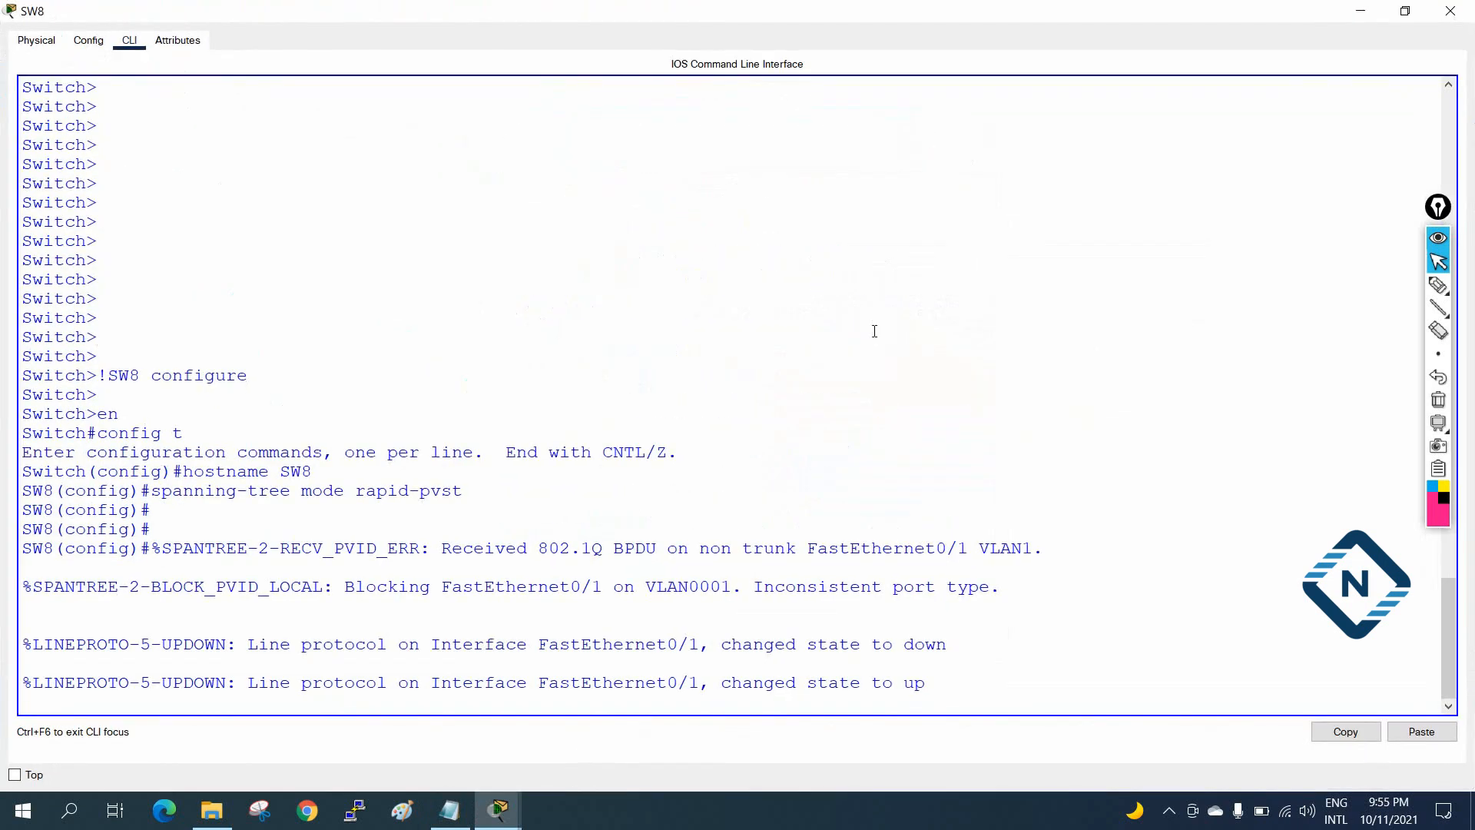
key("Return")
key("Return")
key("Return")
key("Return")
key("Return")
right_click(873, 331)
left_click(894, 364)
key("Return")
key("Return")
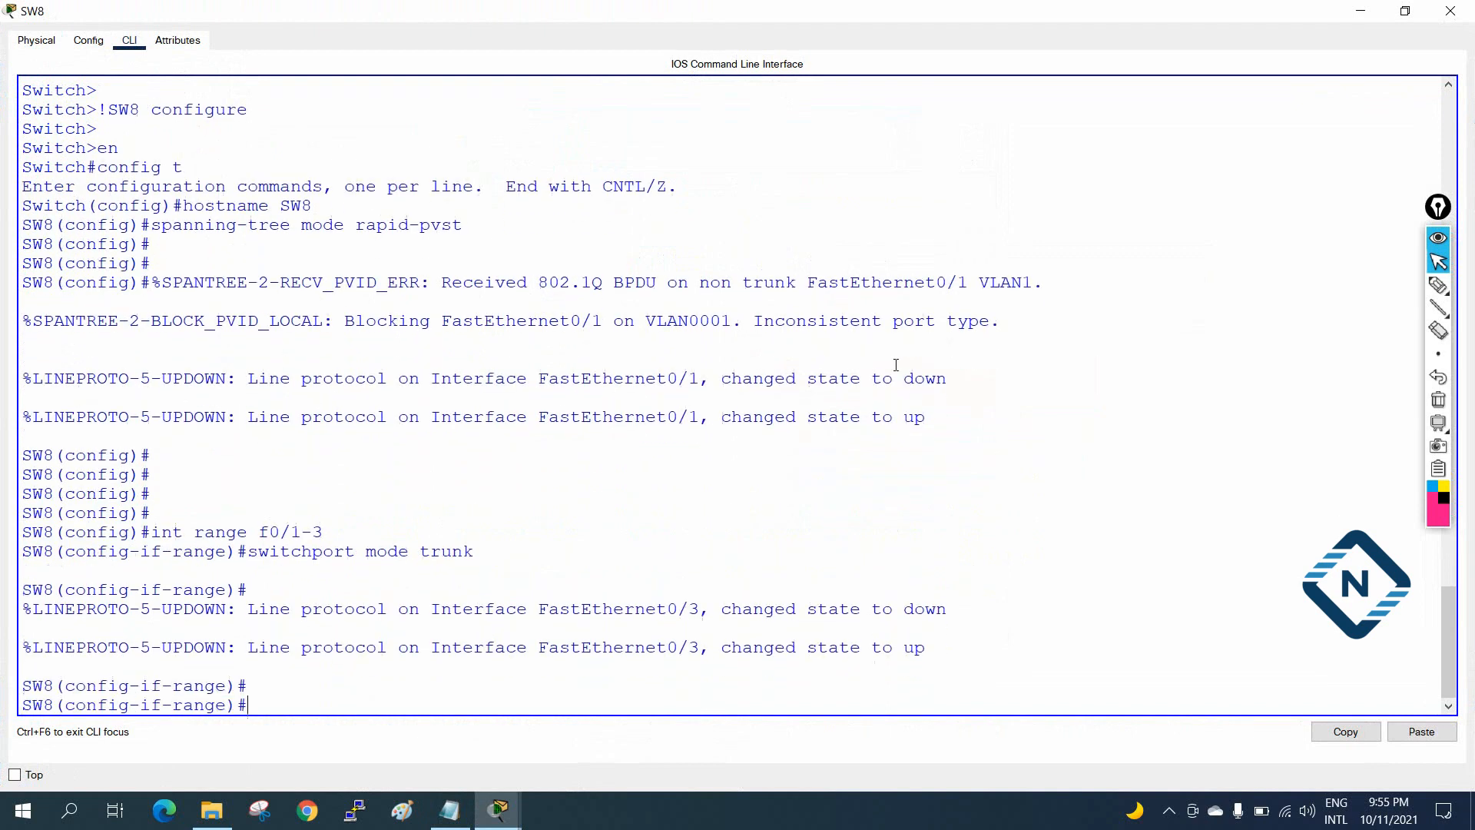
Leave configuration mode on SW8, save its configuration with "wr" and close its window.
key("ctrl+z")
key("Return")
key("Return")
key("Return")
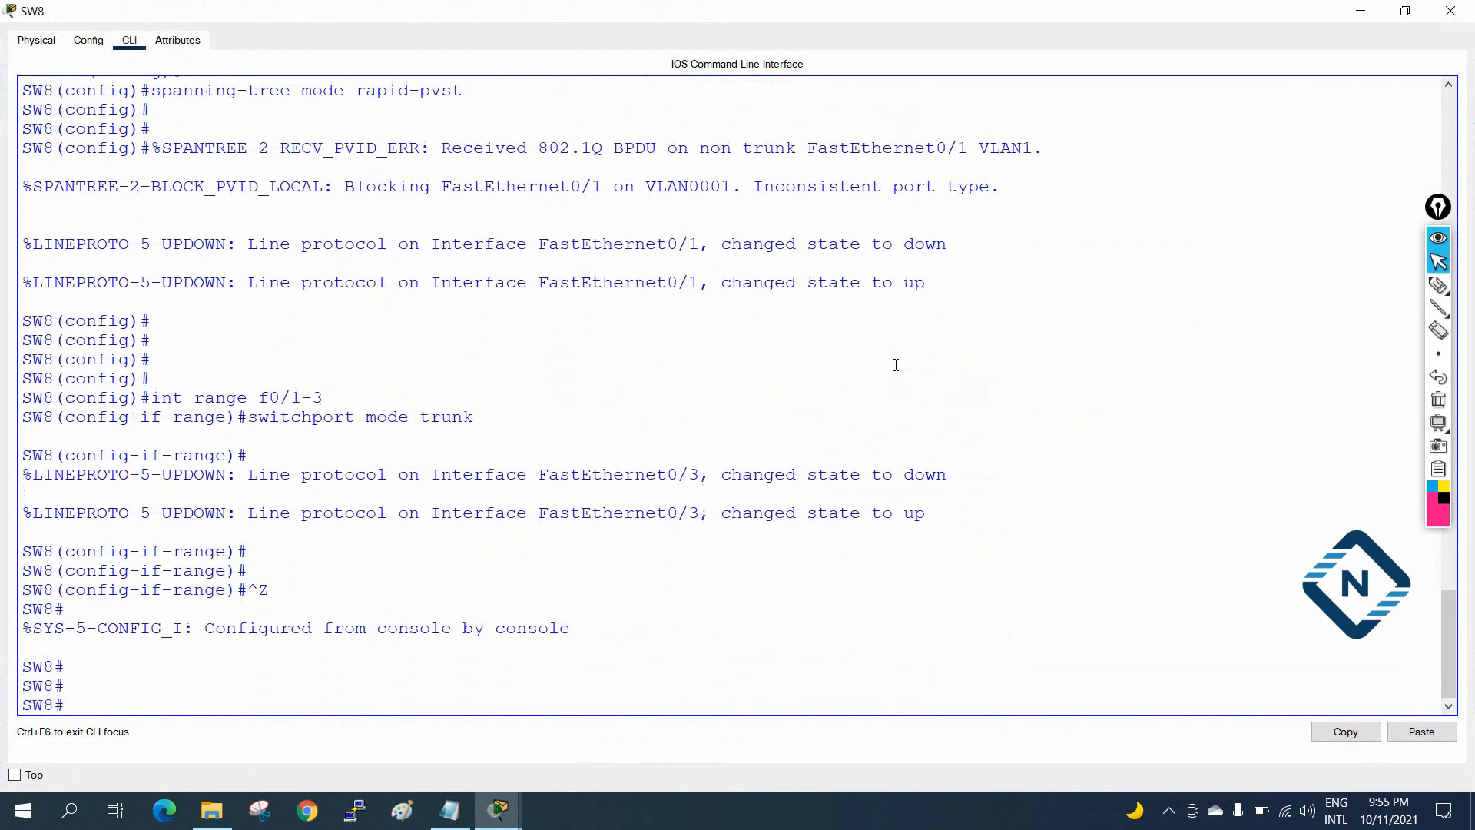
type("wr")
key("Return")
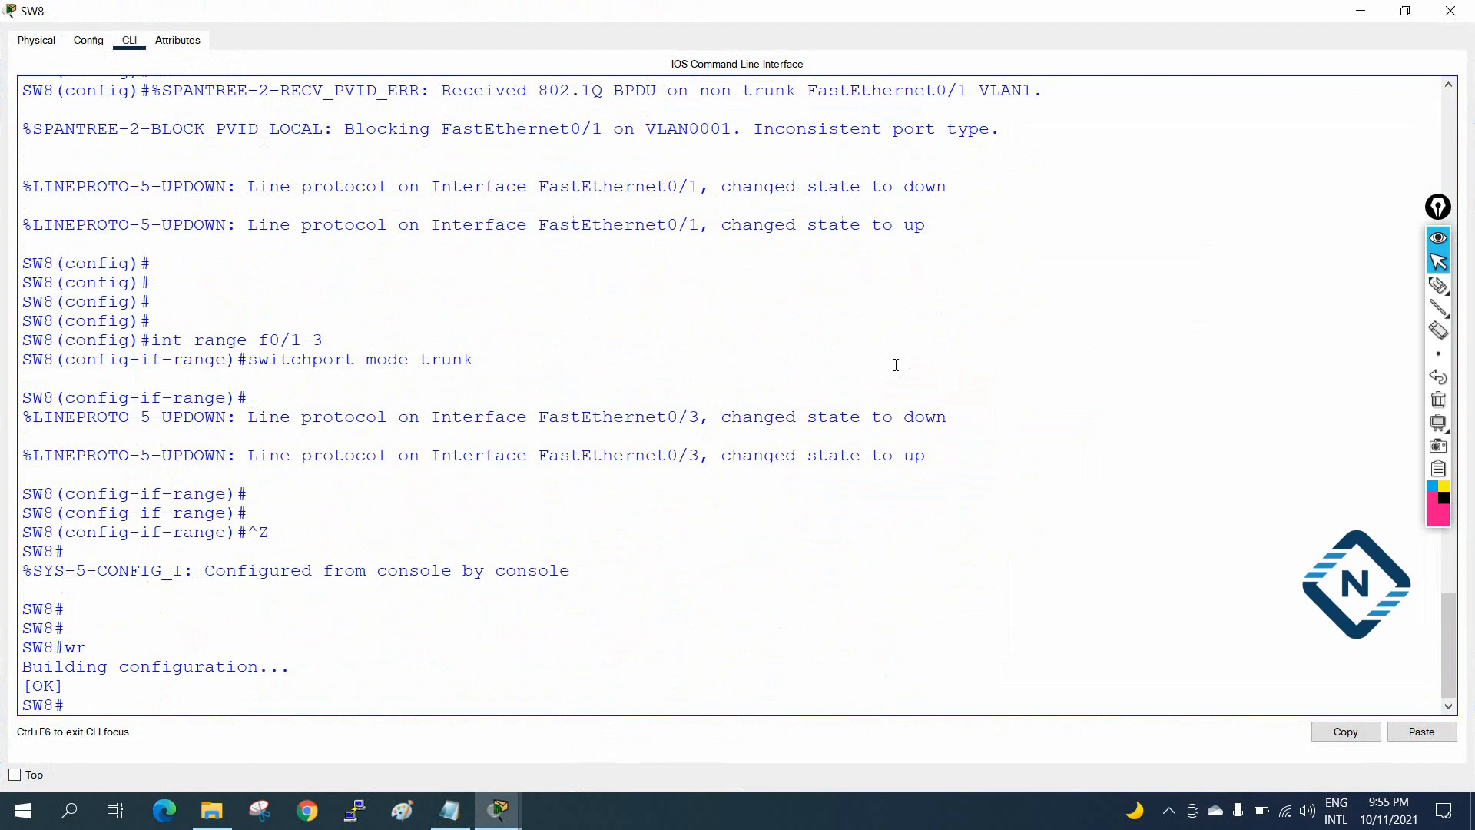
left_click(1450, 11)
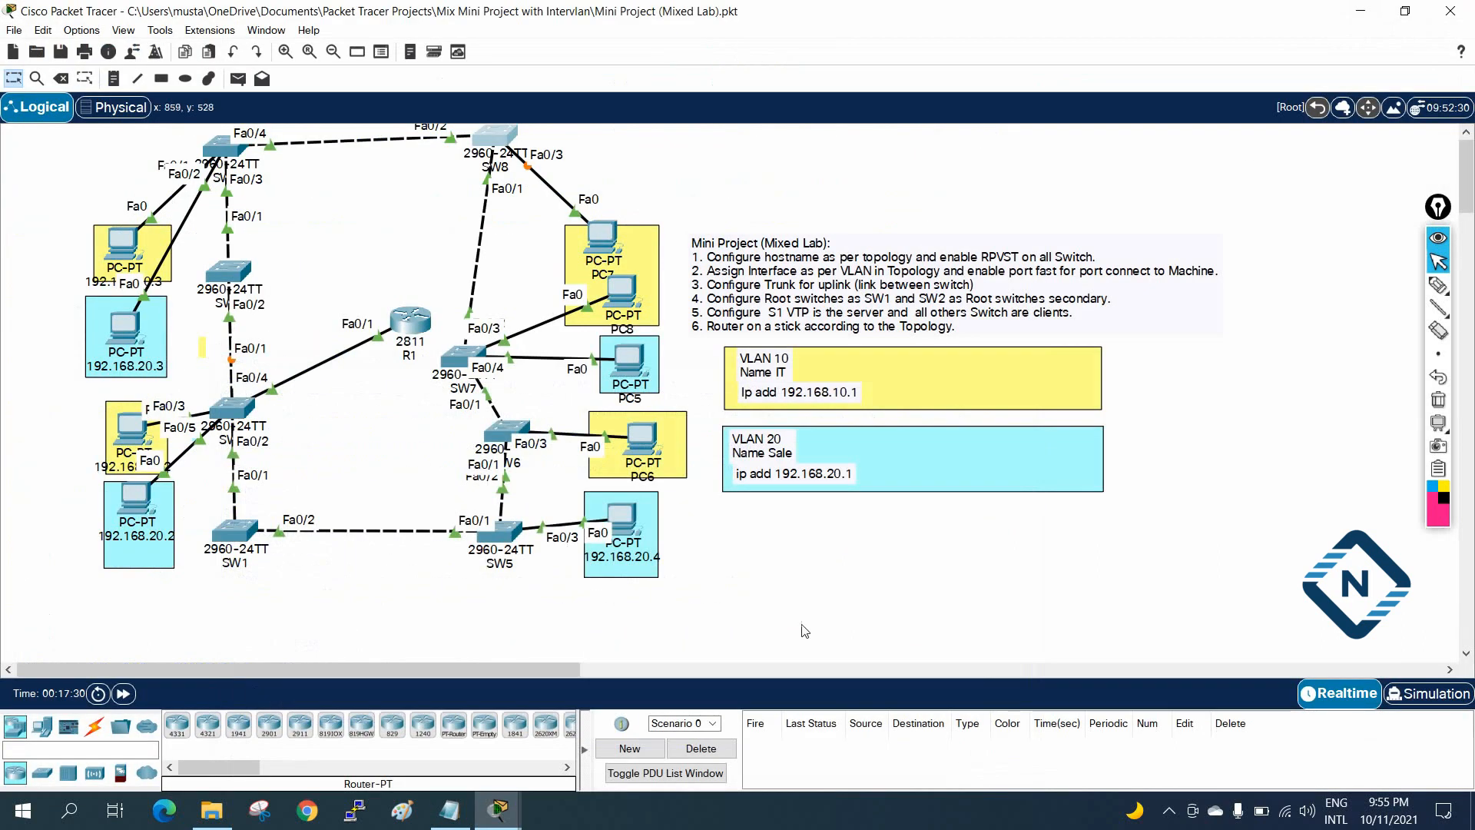
Review the hostname/RPVST and trunk uplink tasks in the project list at the beginning of the Notepad file.
left_click(449, 809)
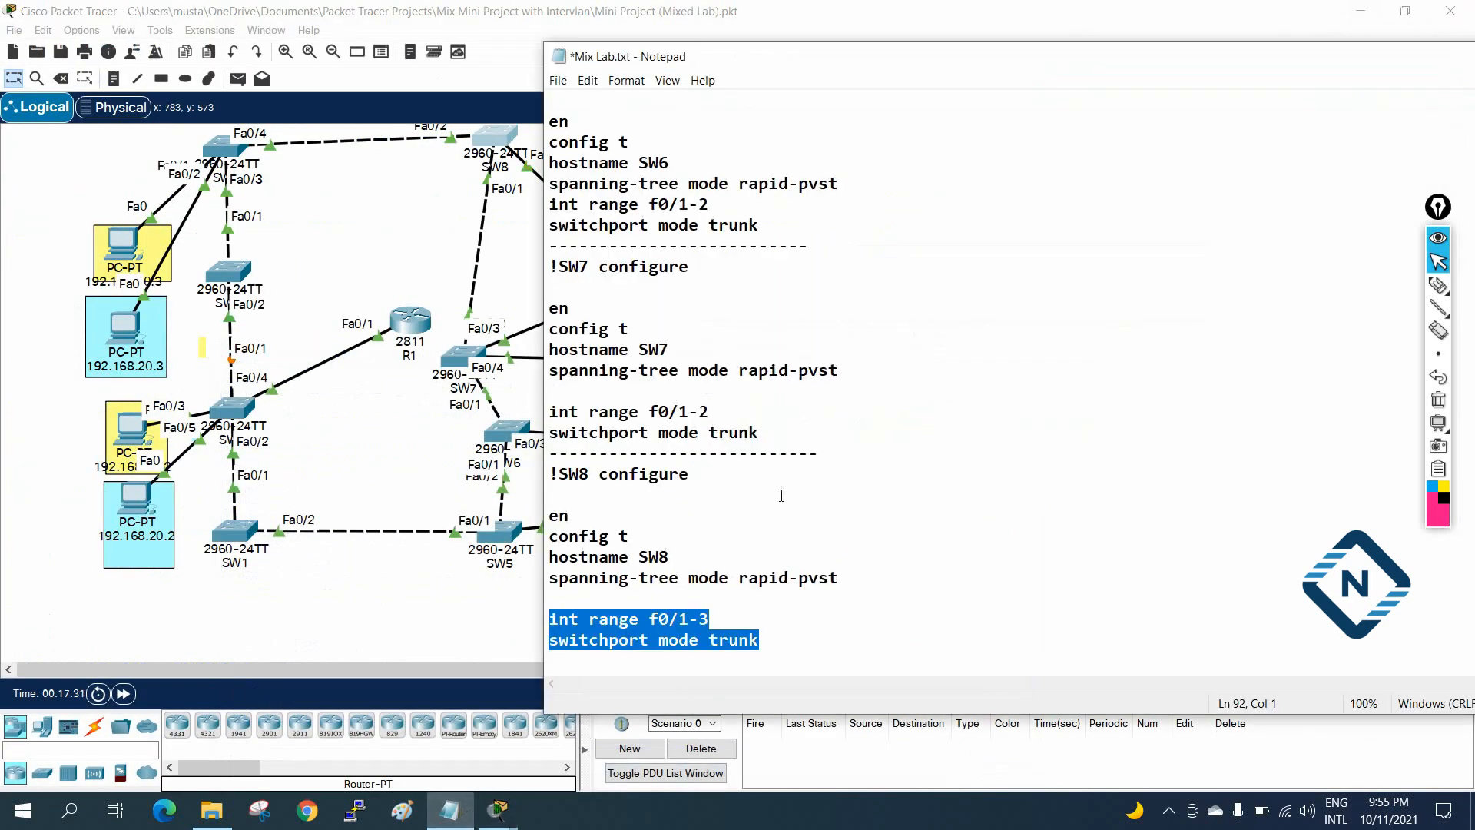
scroll(781, 495, "up", 20)
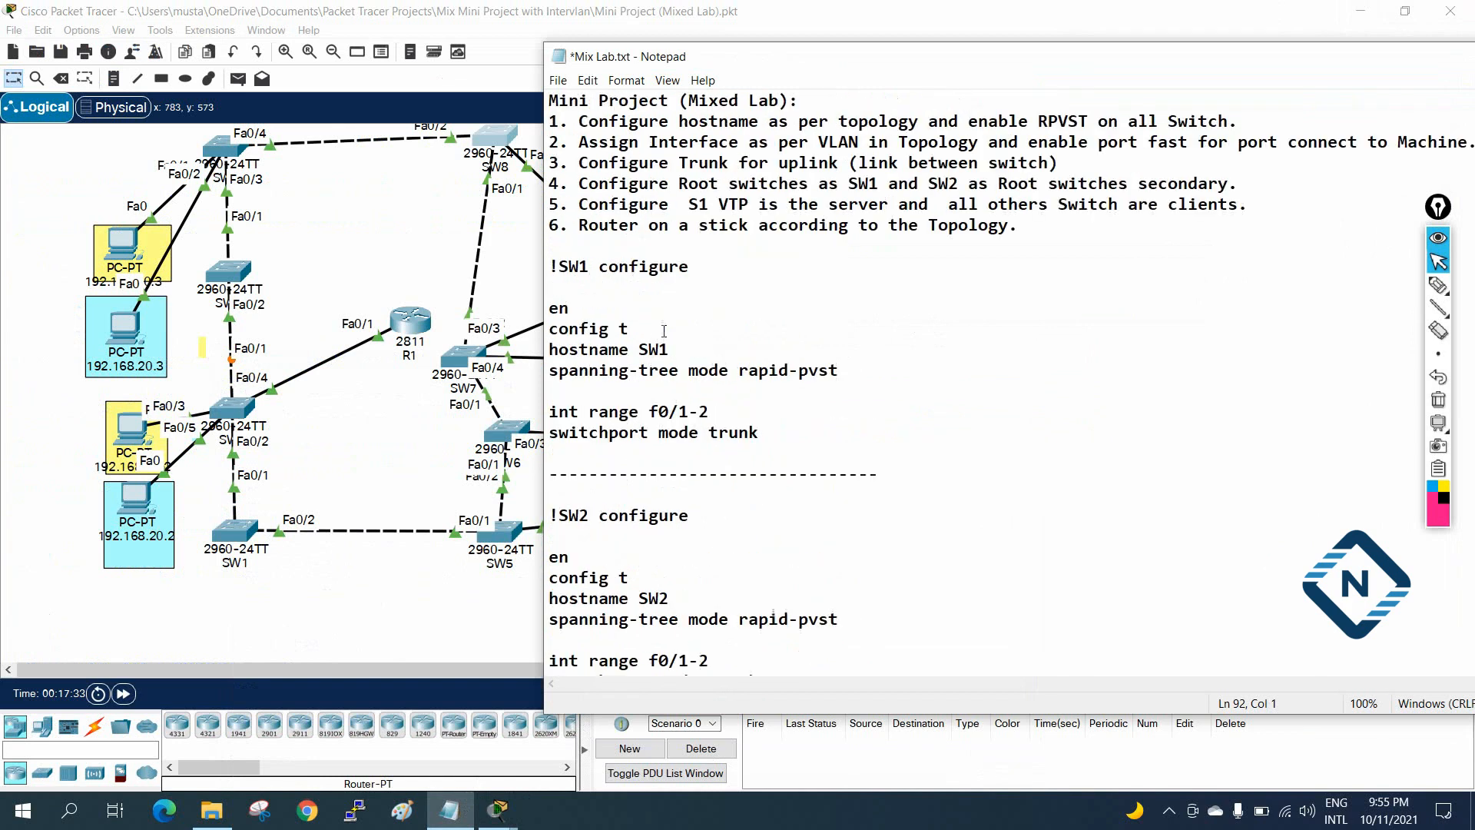
left_click_drag(549, 163, 1055, 173)
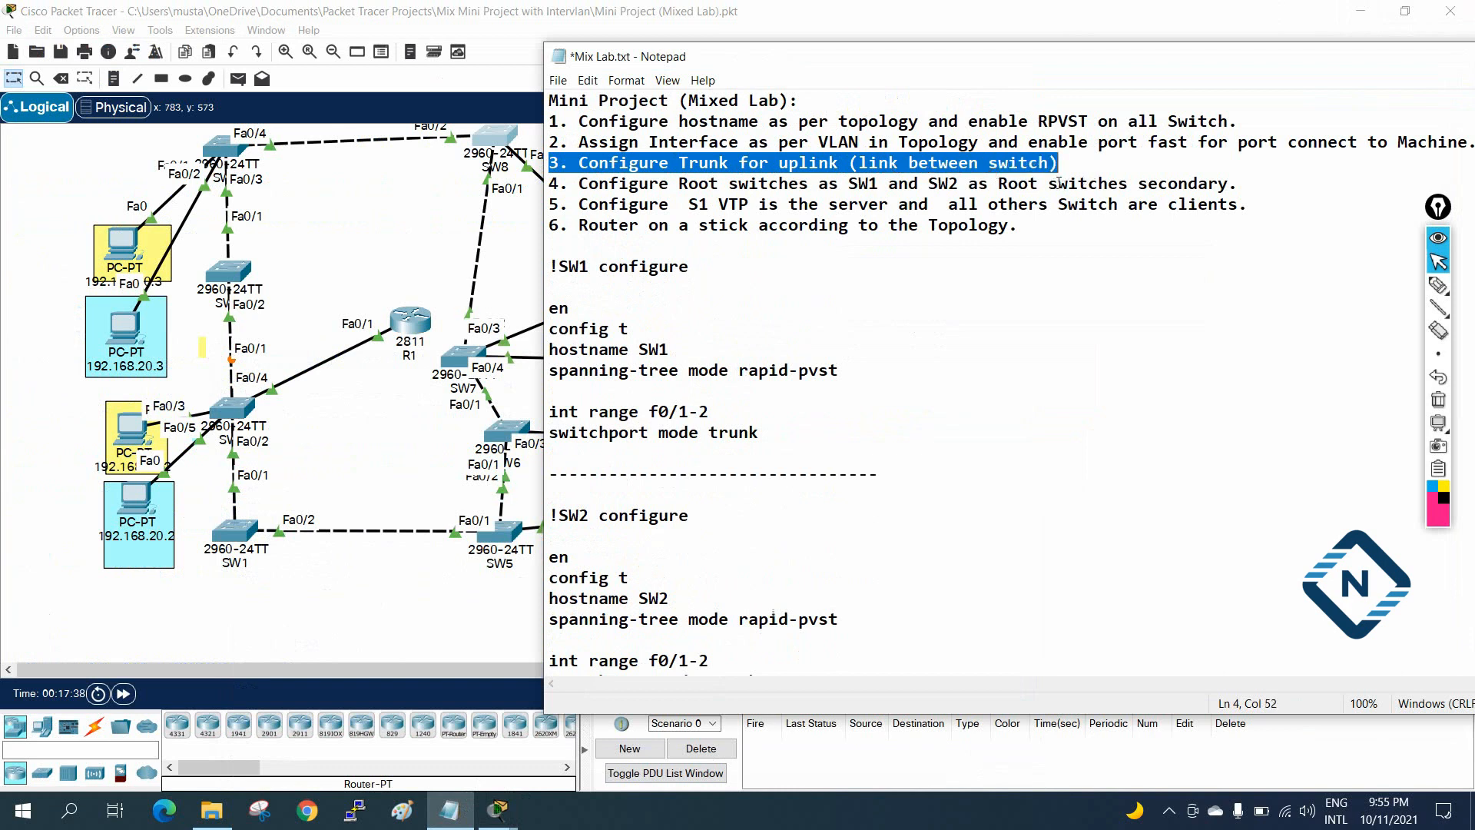
left_click_drag(549, 121, 1307, 124)
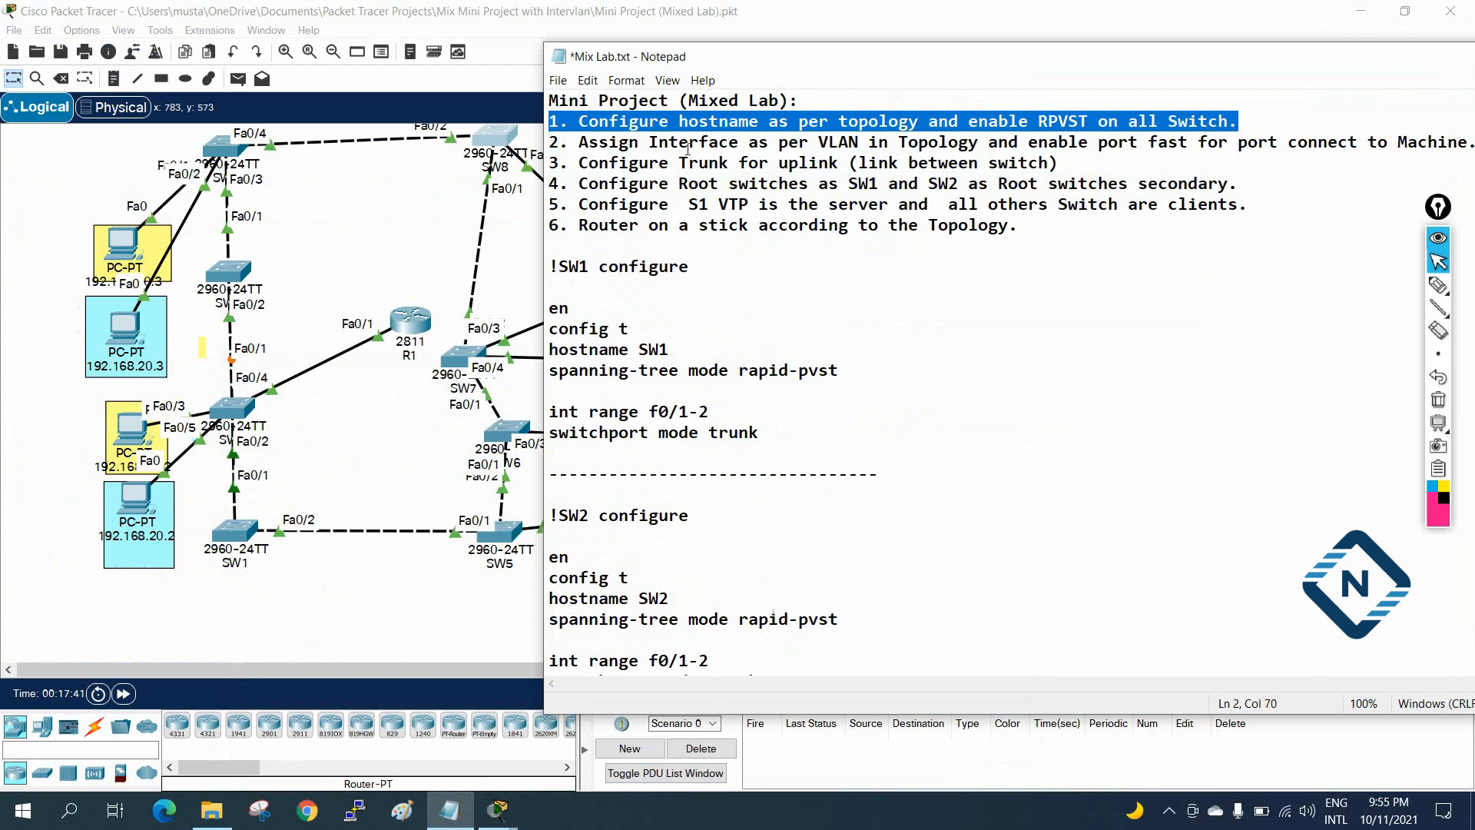
left_click(553, 162)
left_click_drag(553, 162, 1100, 162)
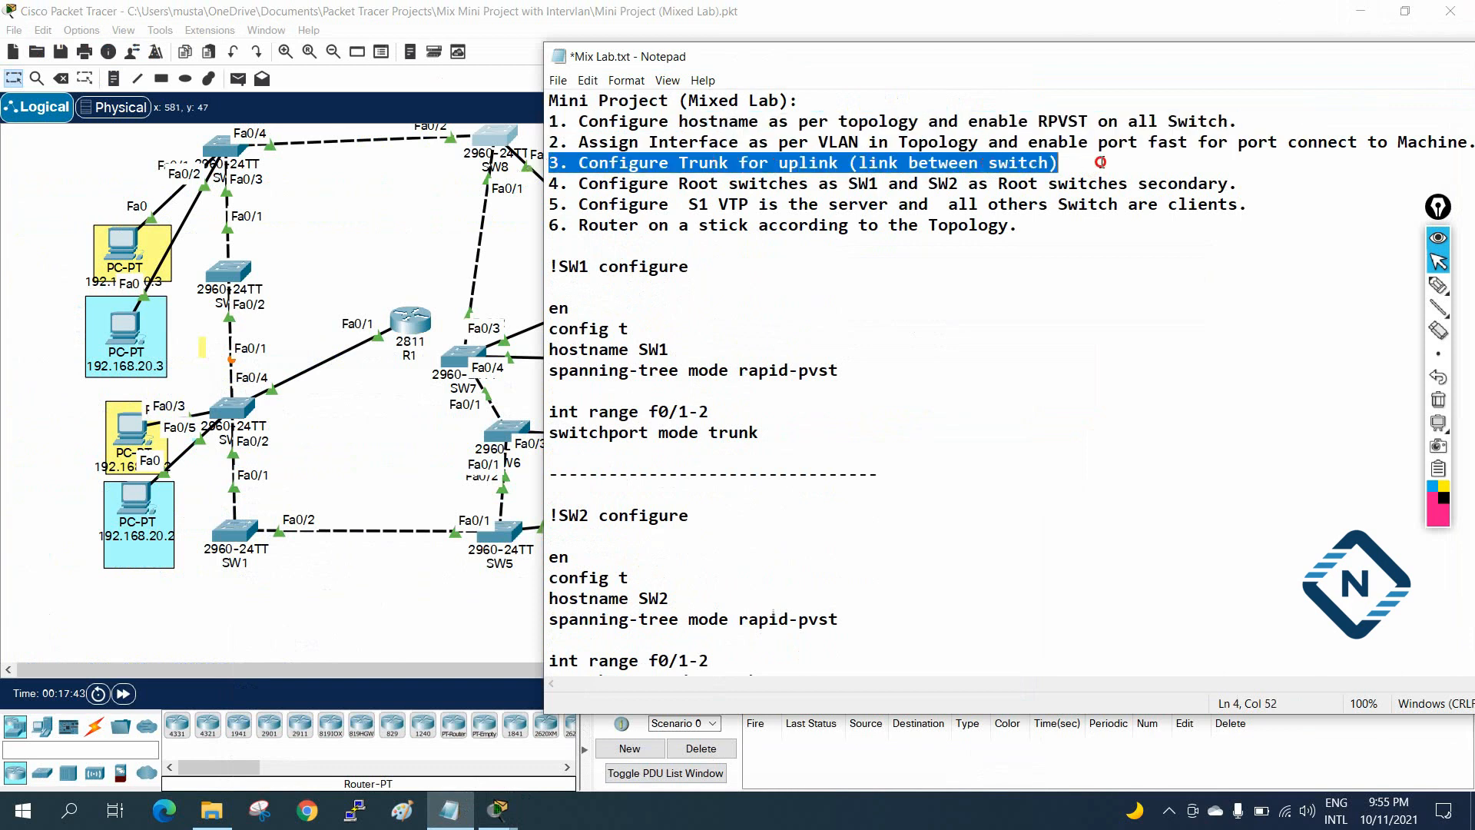
Back in Packet Tracer, exit configuration mode on SW5, save its configuration with "wr" and close its window.
left_click(412, 253)
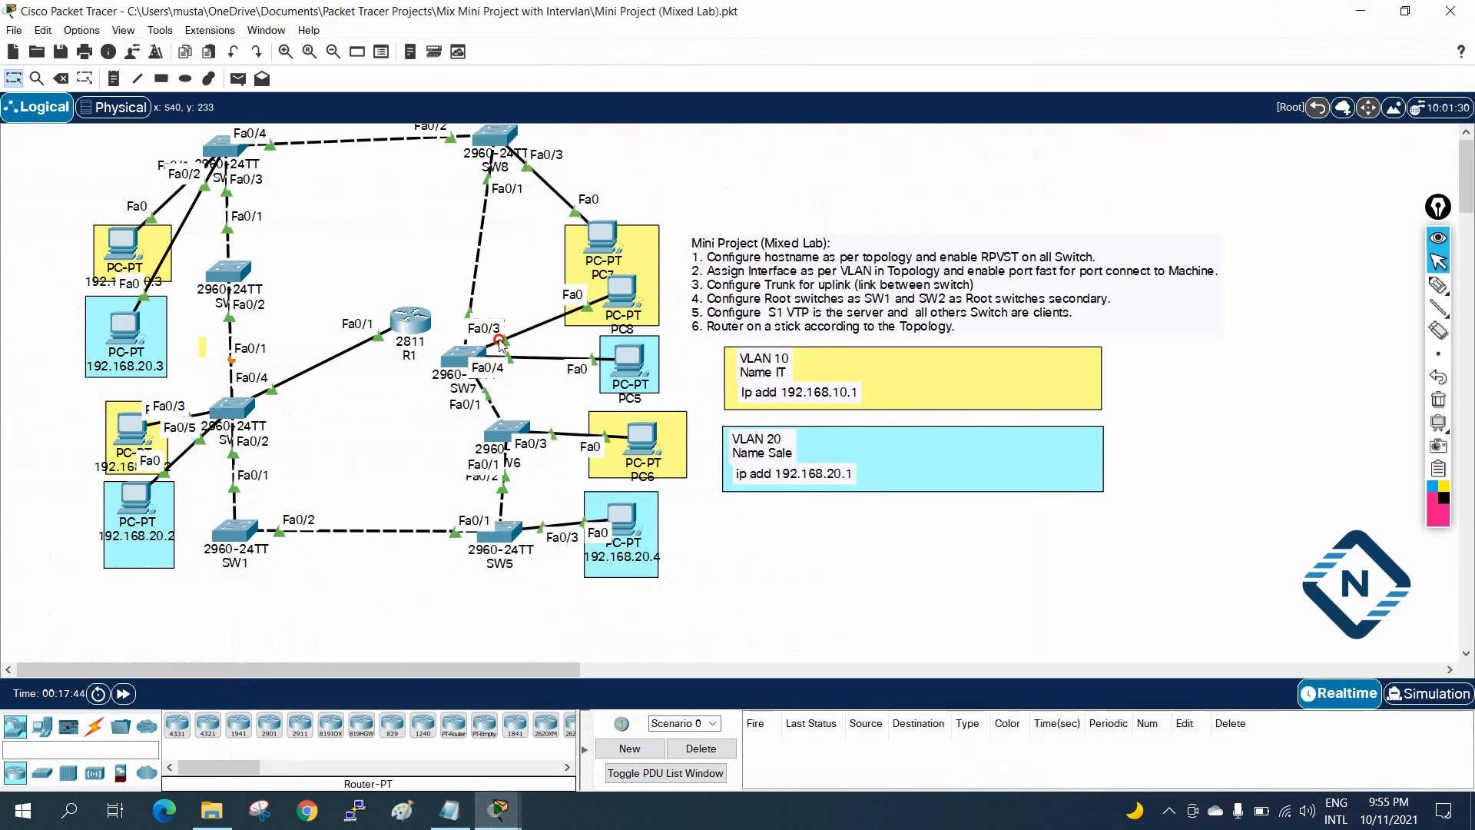
left_click(500, 531)
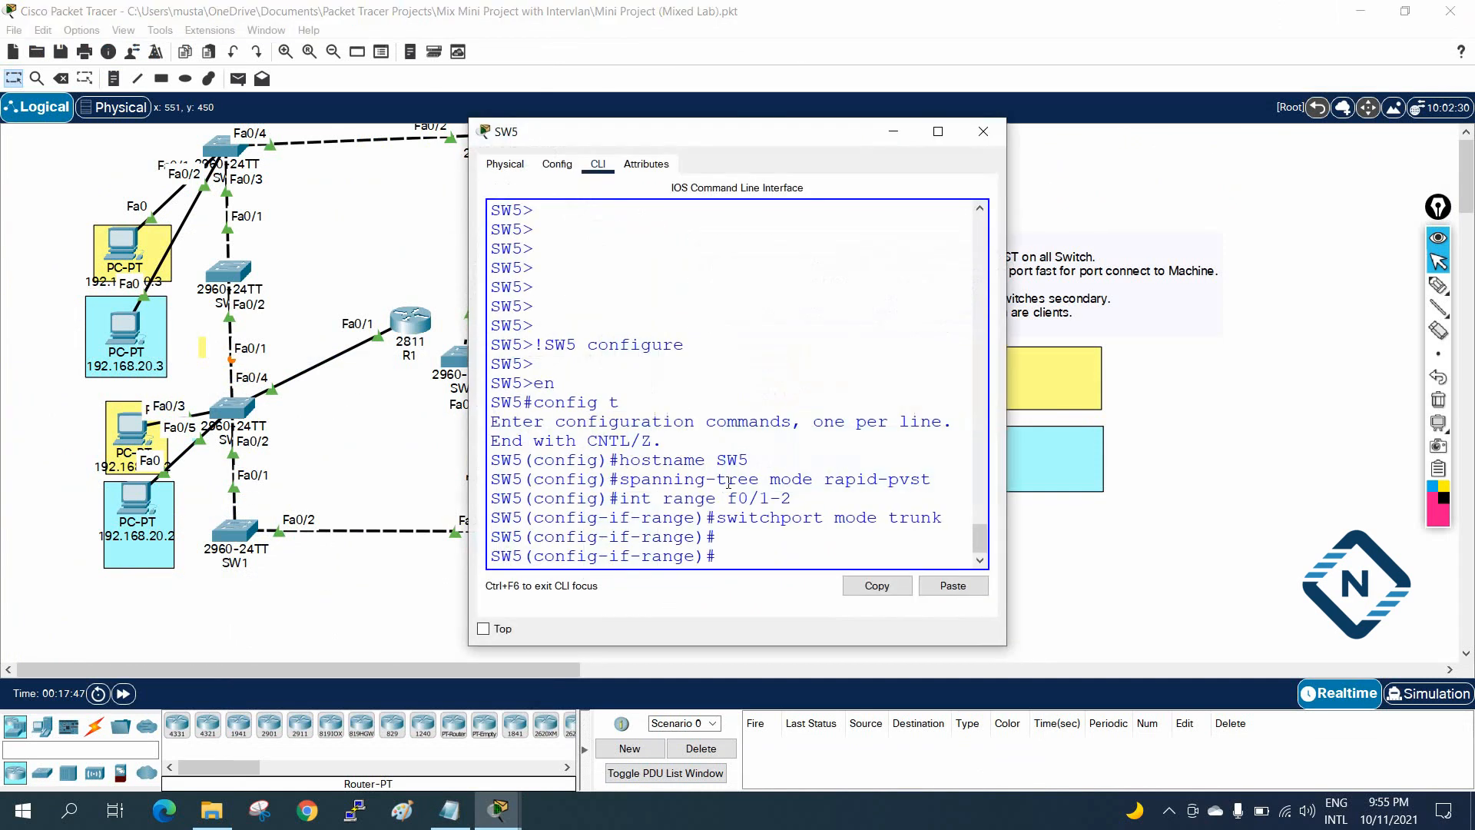
key("ctrl+z")
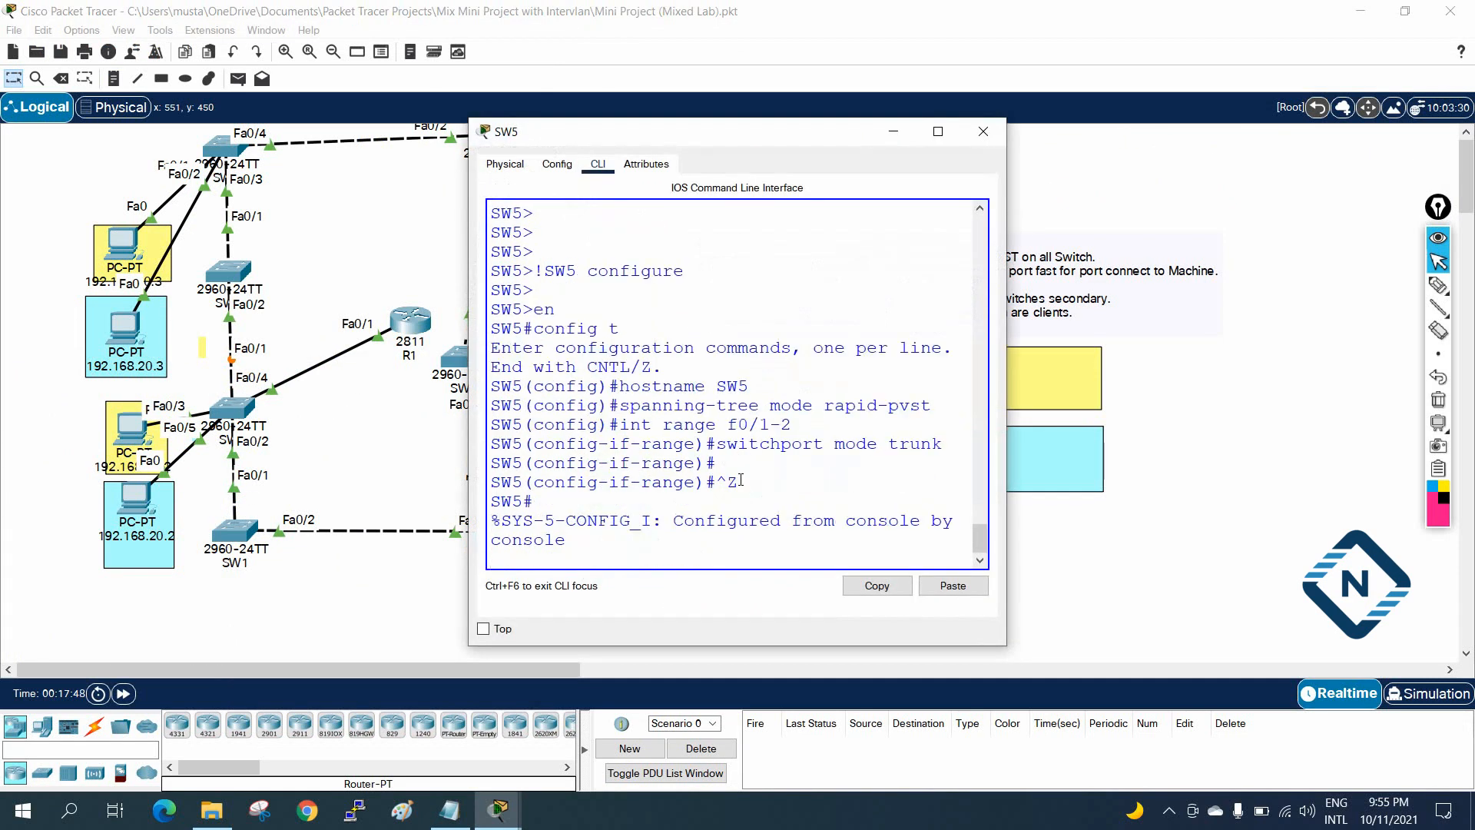
key("Return")
key("Return")
key("Return")
type("wr")
key("Return")
key("Return")
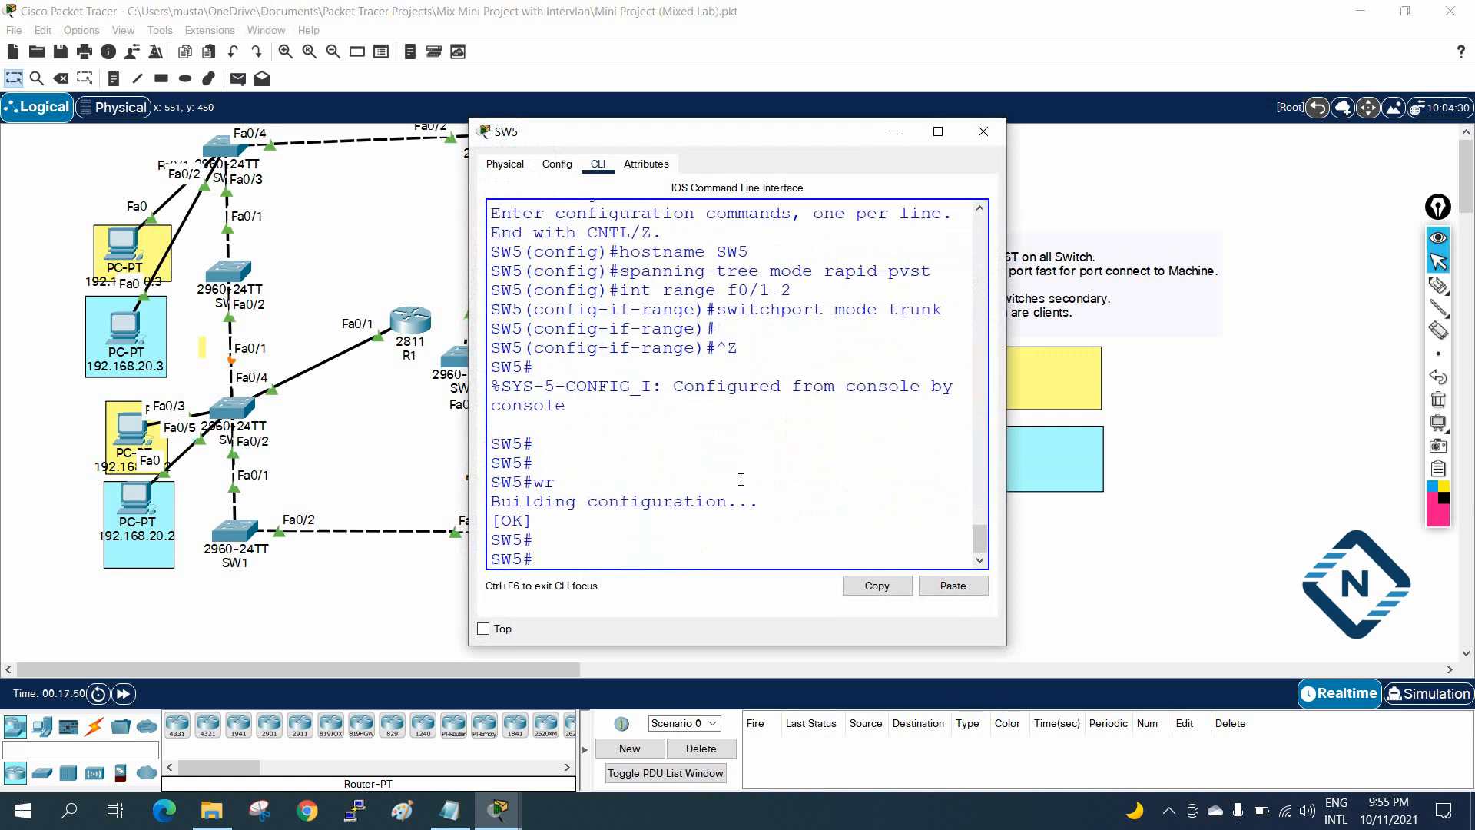
left_click(985, 132)
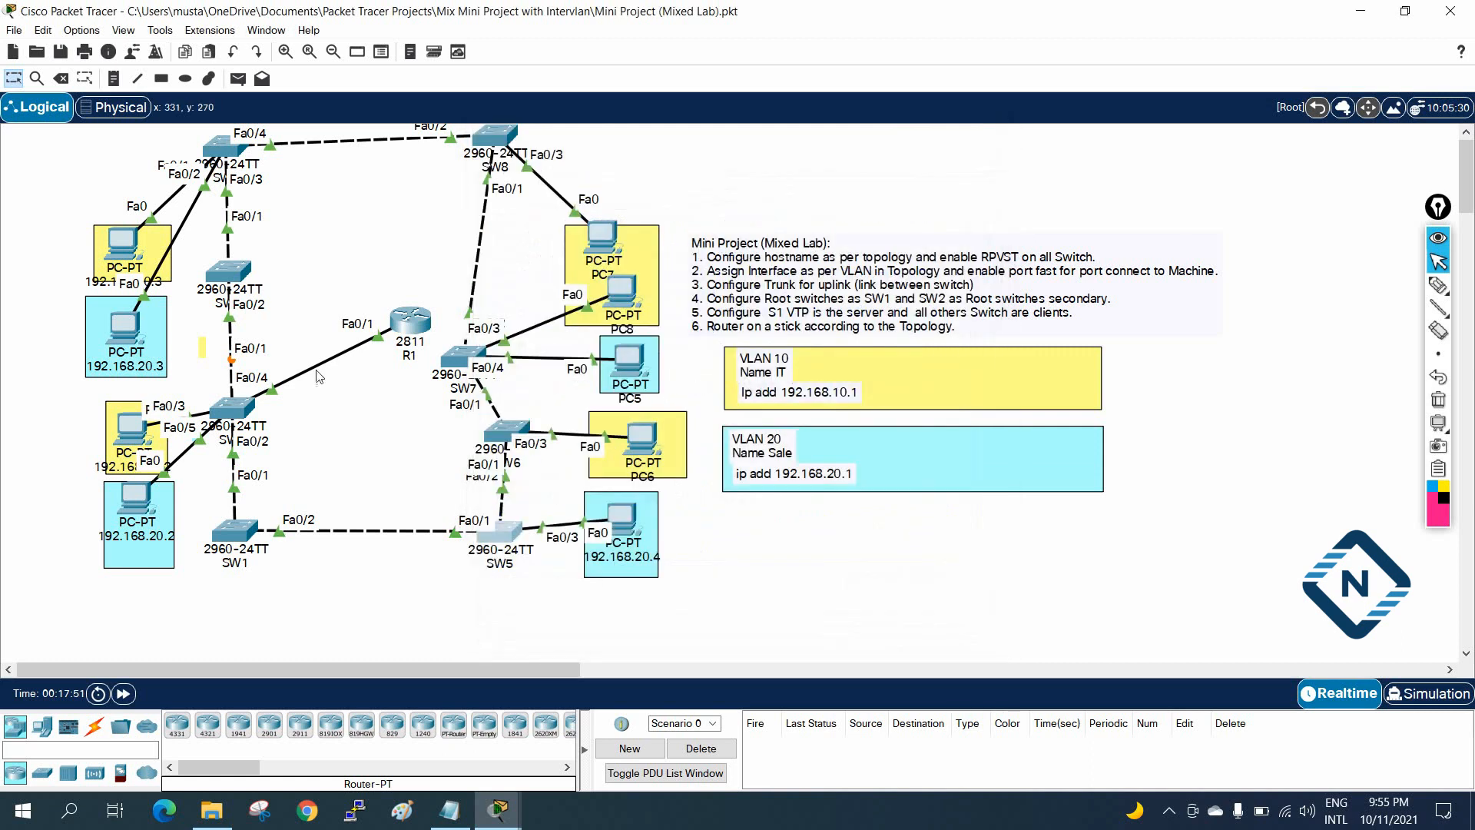
Exit configuration mode on SW1, save its configuration with "wr" and close its window.
left_click(236, 530)
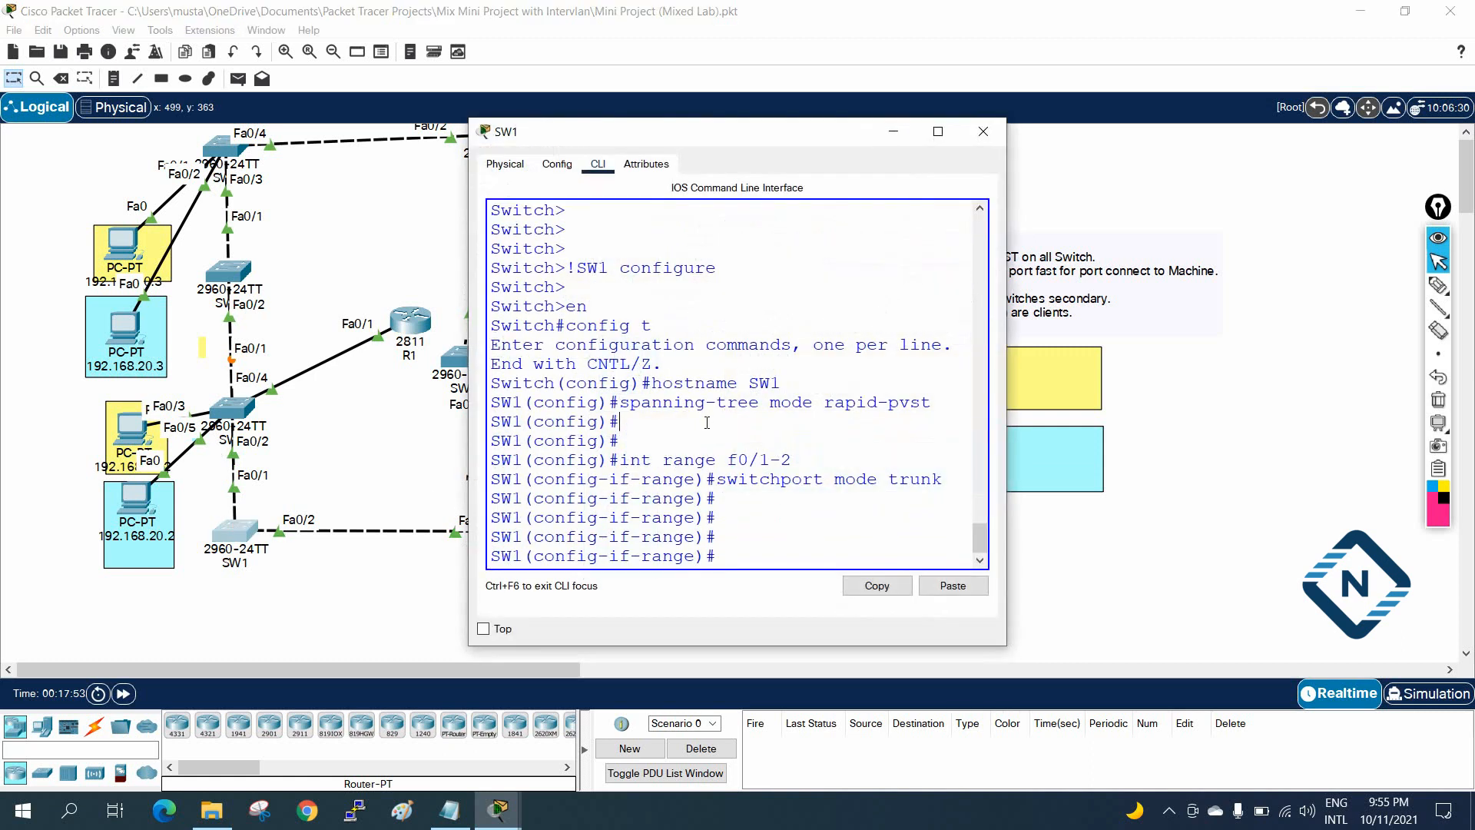
key("ctrl+z")
key("Return")
key("Return")
key("Return")
type("wr")
key("Return")
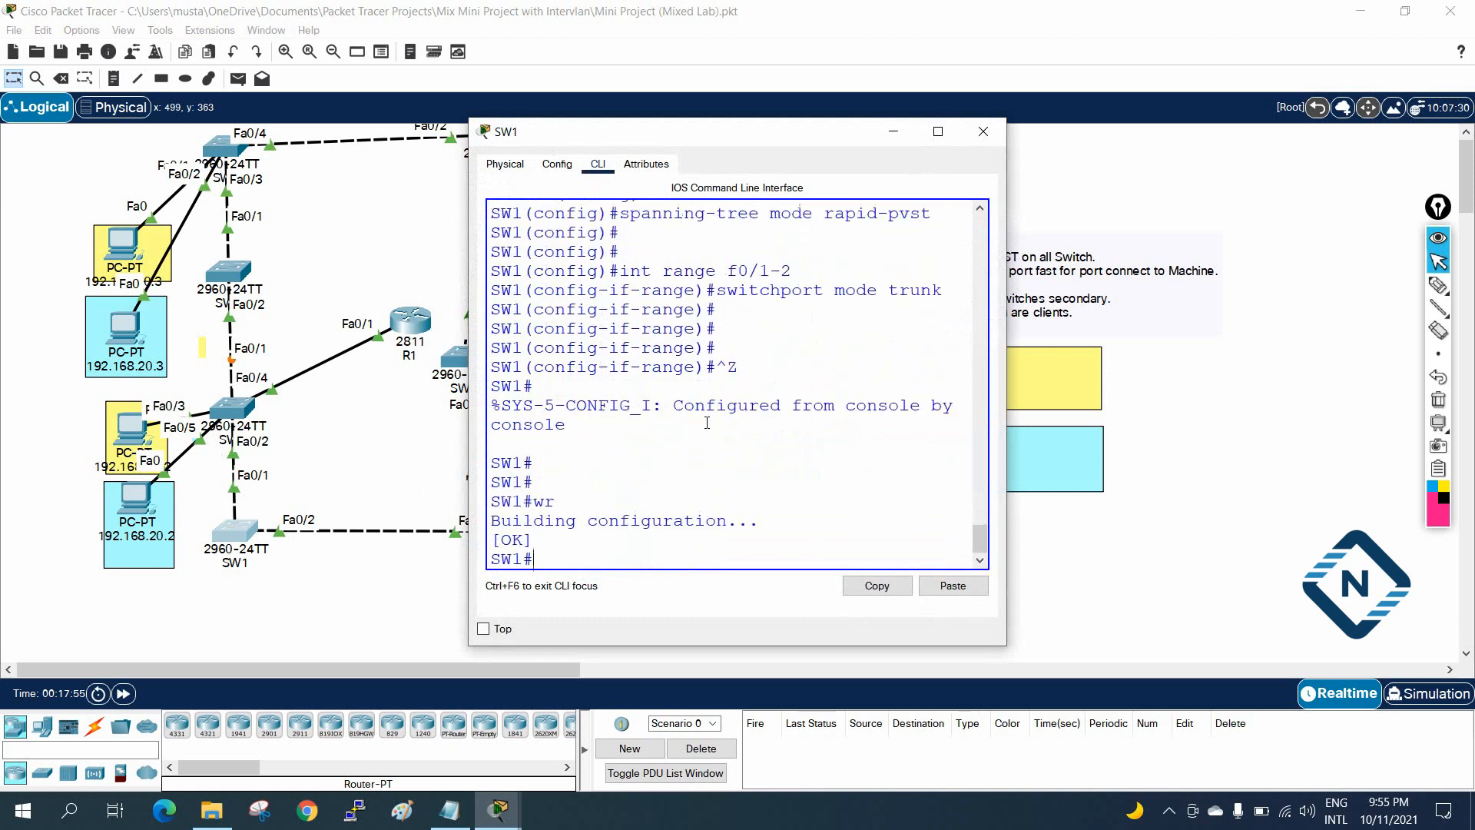
left_click(983, 131)
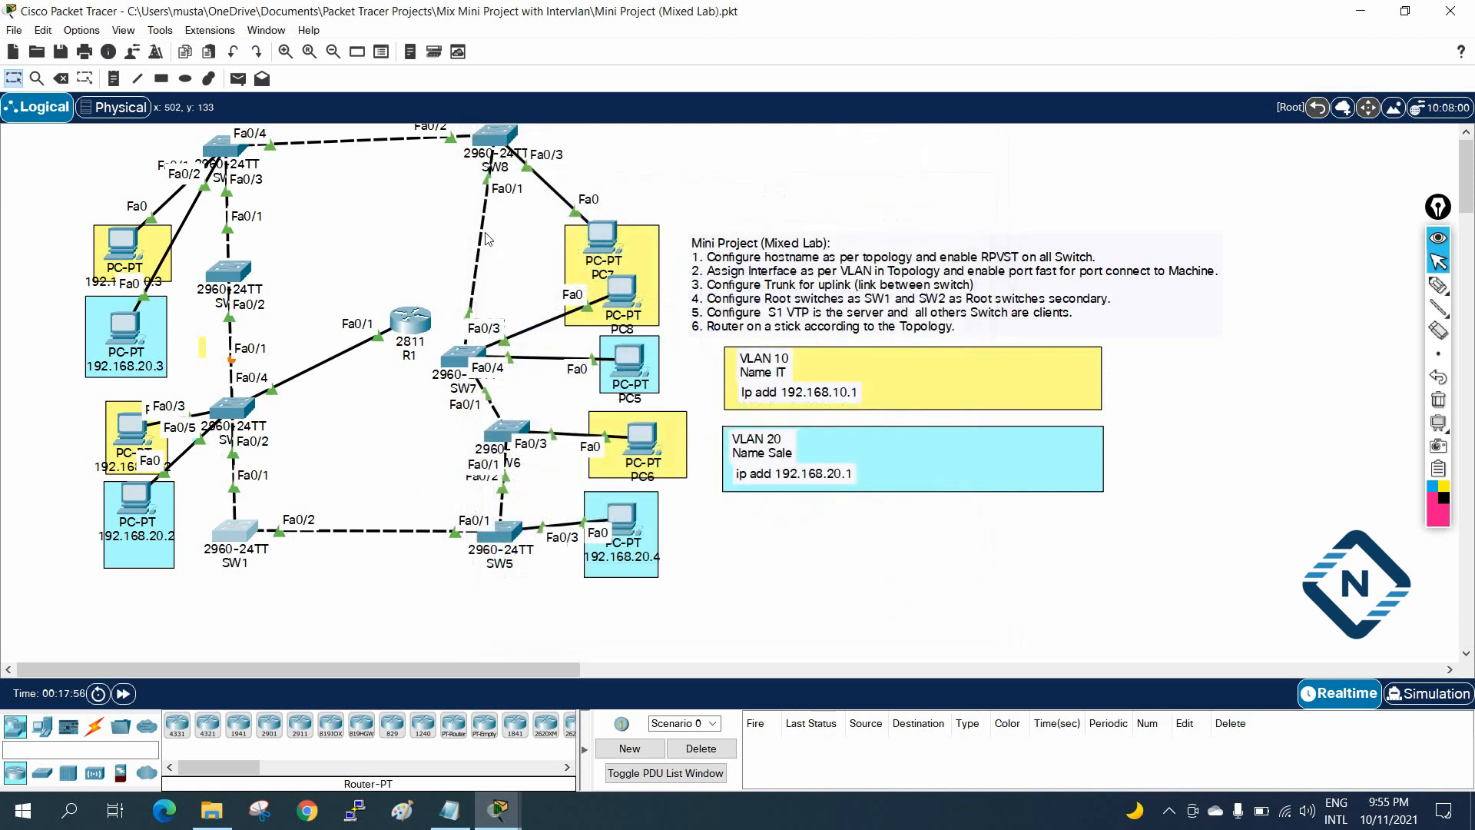
Exit configuration mode on SW2, save its configuration with "wr" and close its window.
left_click(228, 420)
key("ctrl+z")
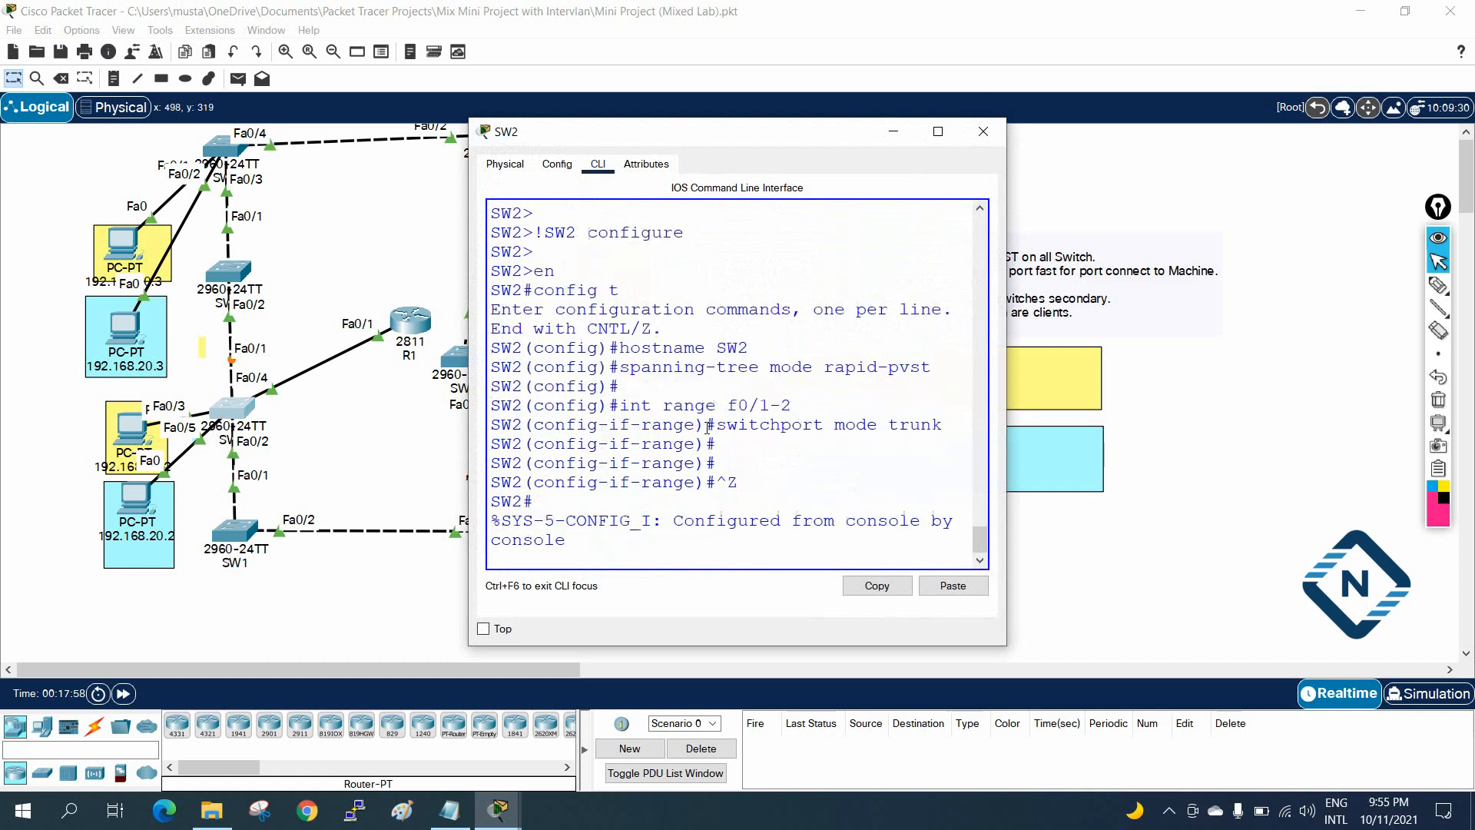
key("Return")
key("Return")
type("wr")
key("Return")
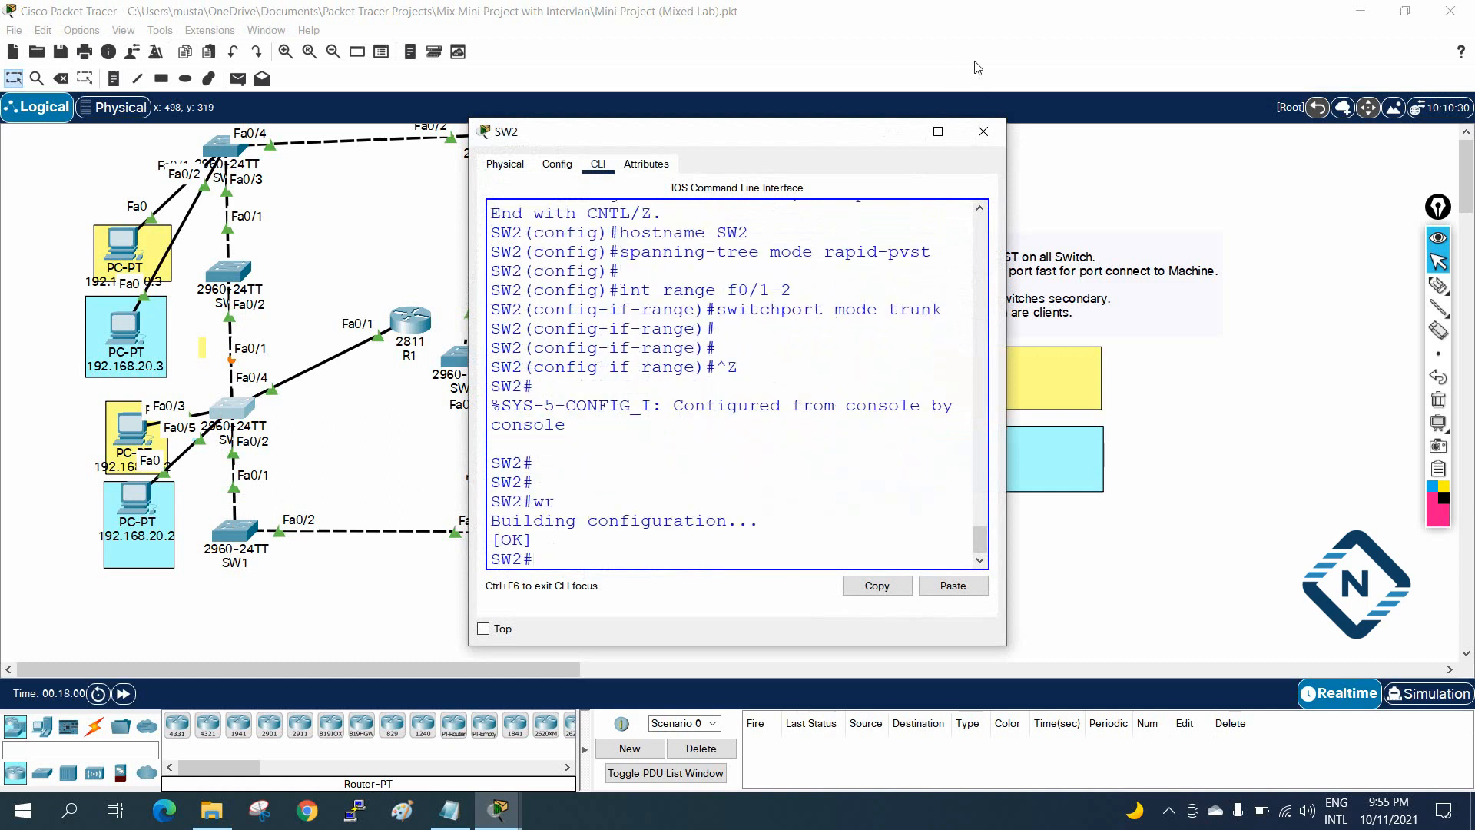
left_click(983, 132)
Exit configuration mode on SW3, save its configuration with "wr" and close its window.
left_click(209, 275)
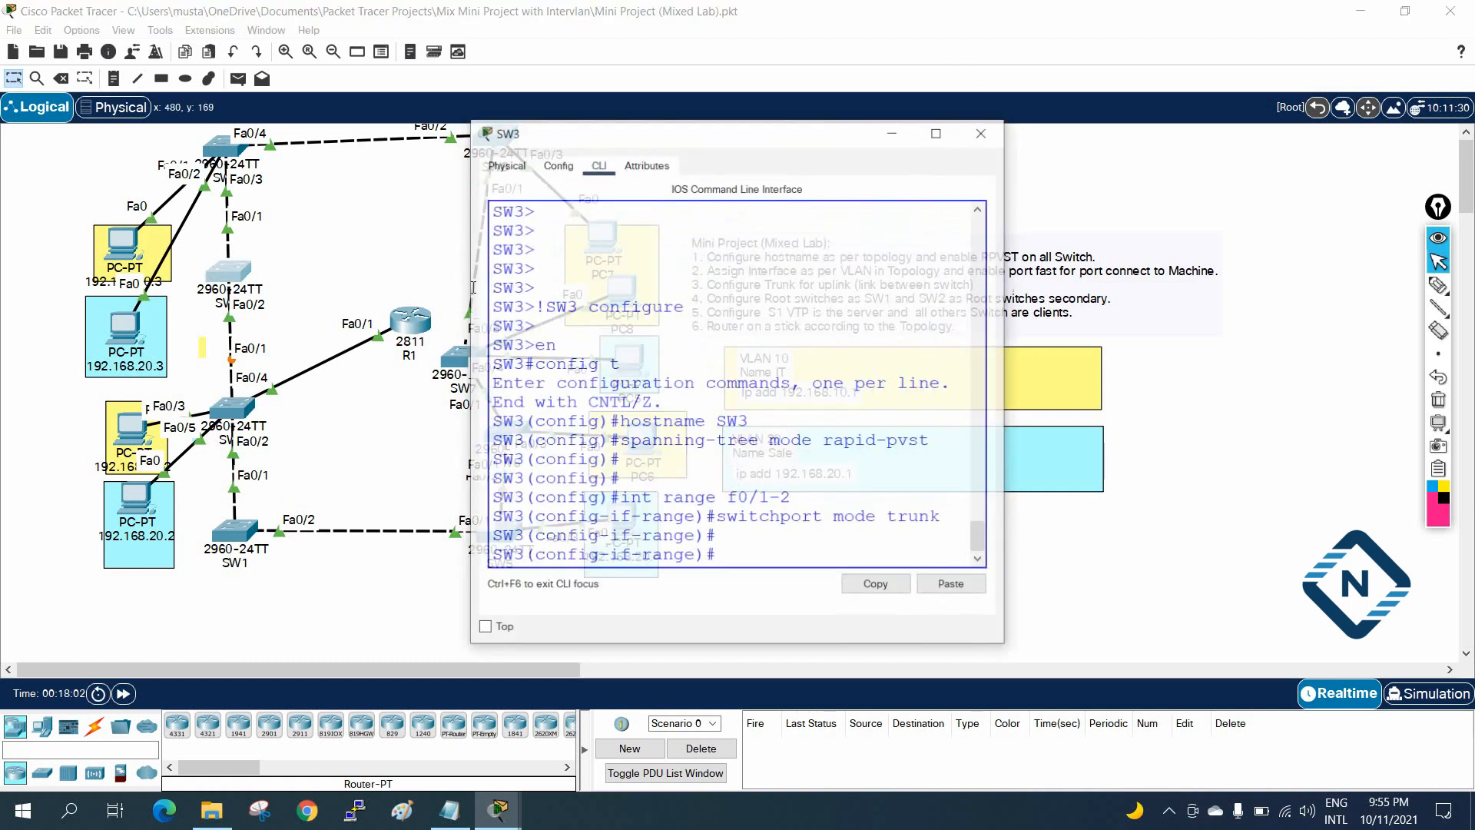
key("ctrl+z")
key("Return")
key("Return")
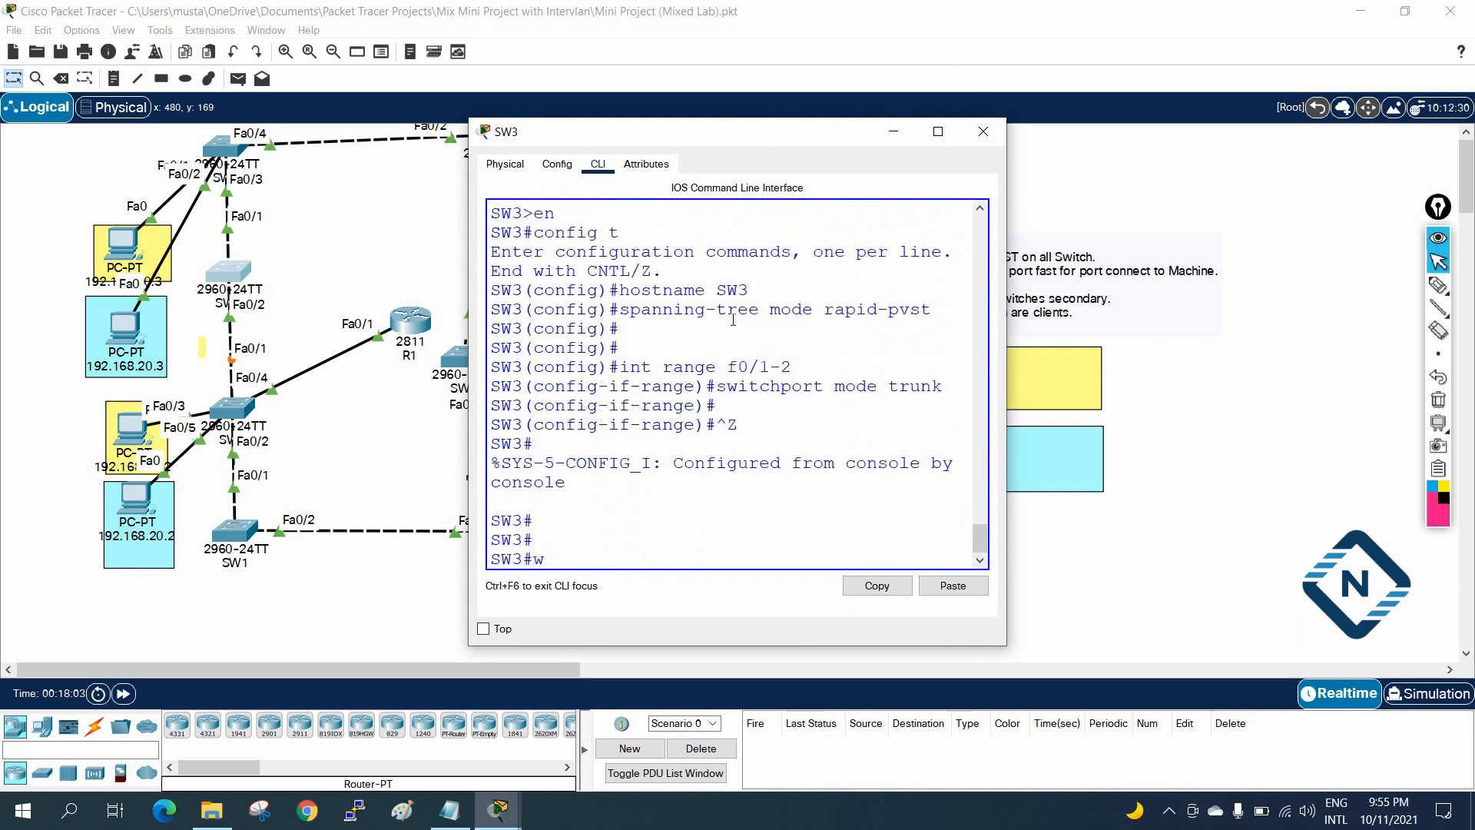
type("wr")
key("Return")
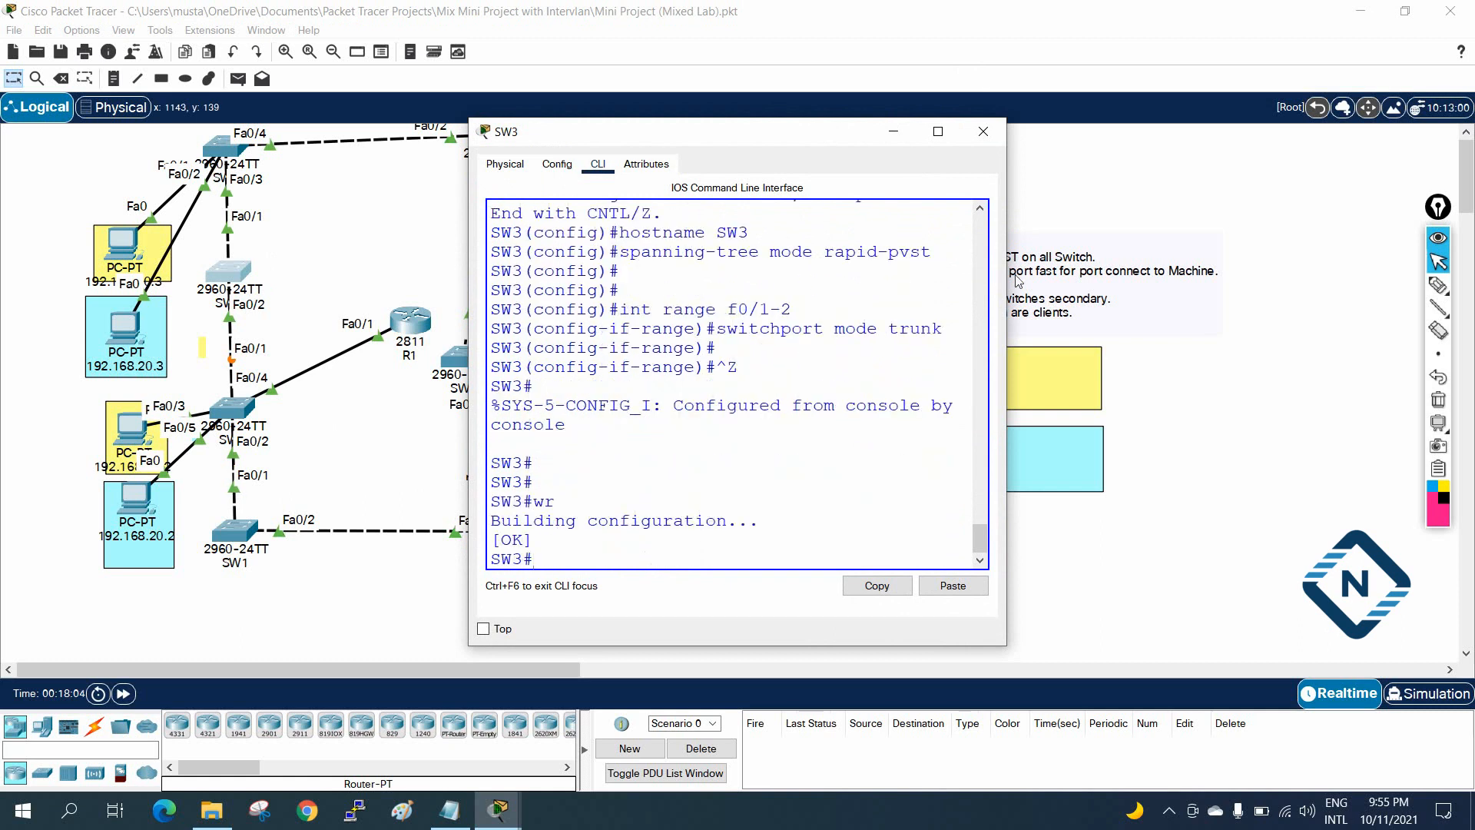
left_click(984, 131)
Exit configuration mode on SW4, save its configuration with "wr" and close its window.
left_click(220, 161)
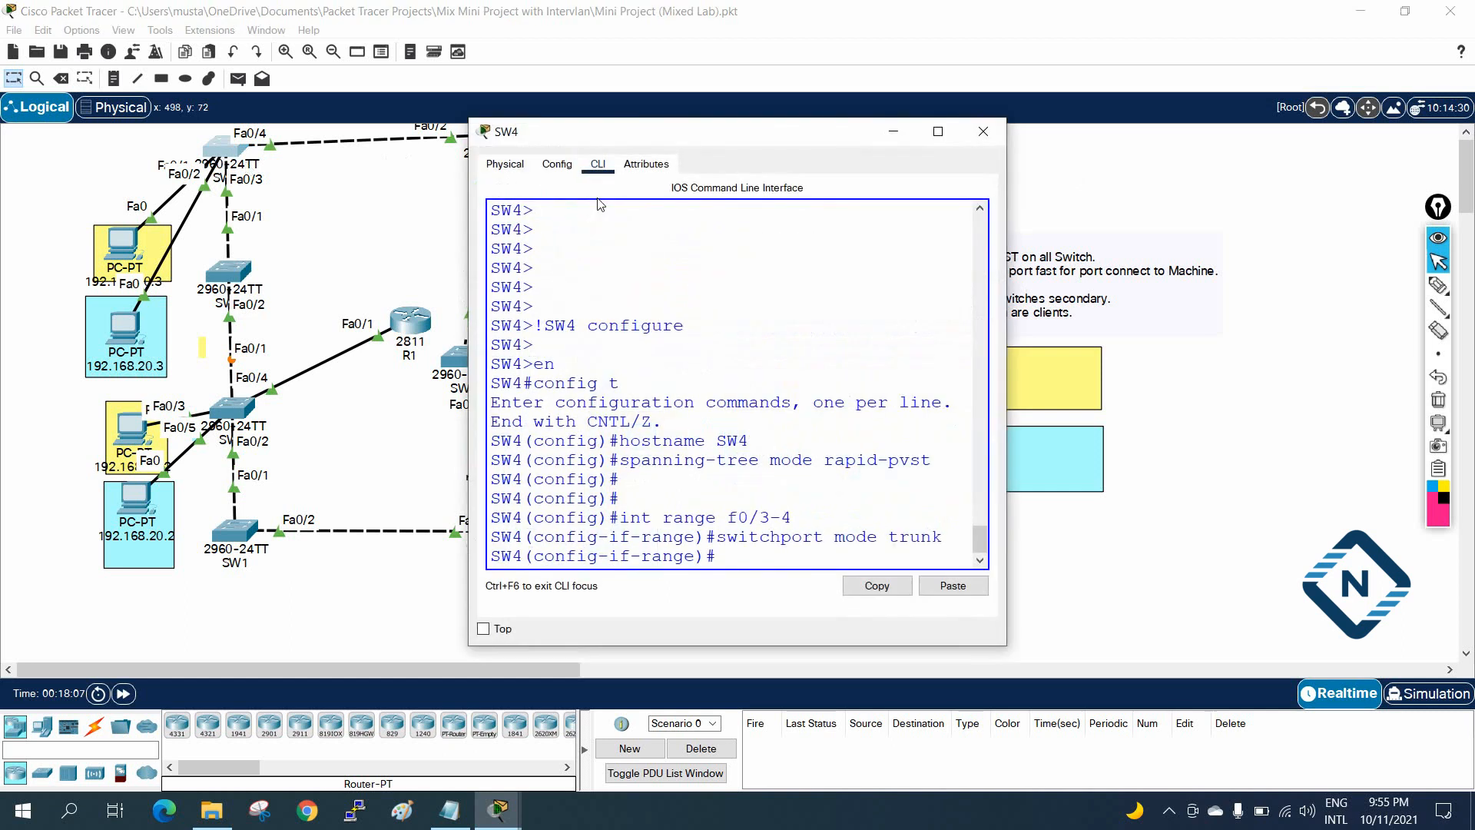
key("ctrl+z")
key("Return")
key("Return")
type("wr")
key("Return")
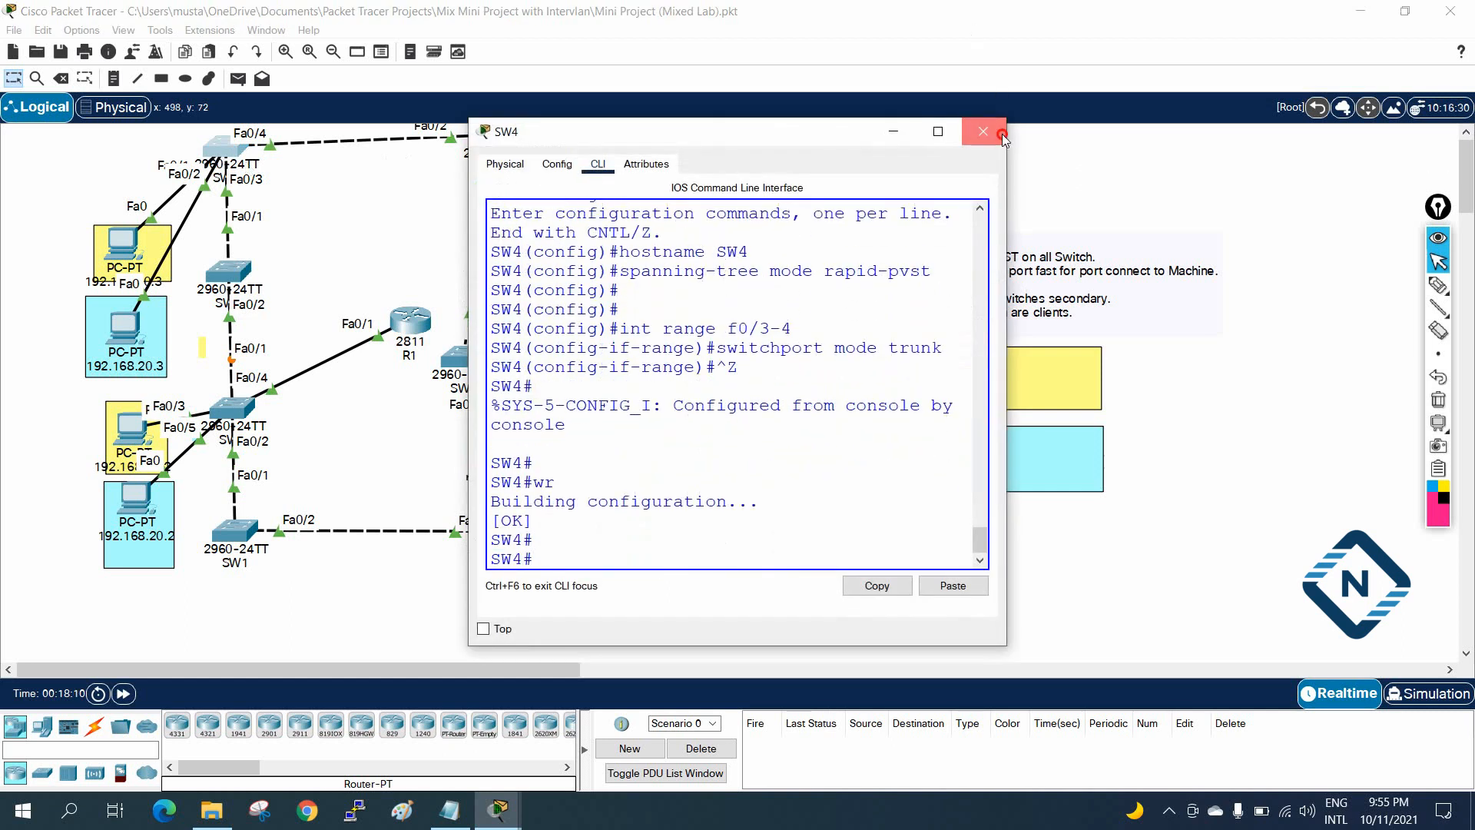
left_click(995, 133)
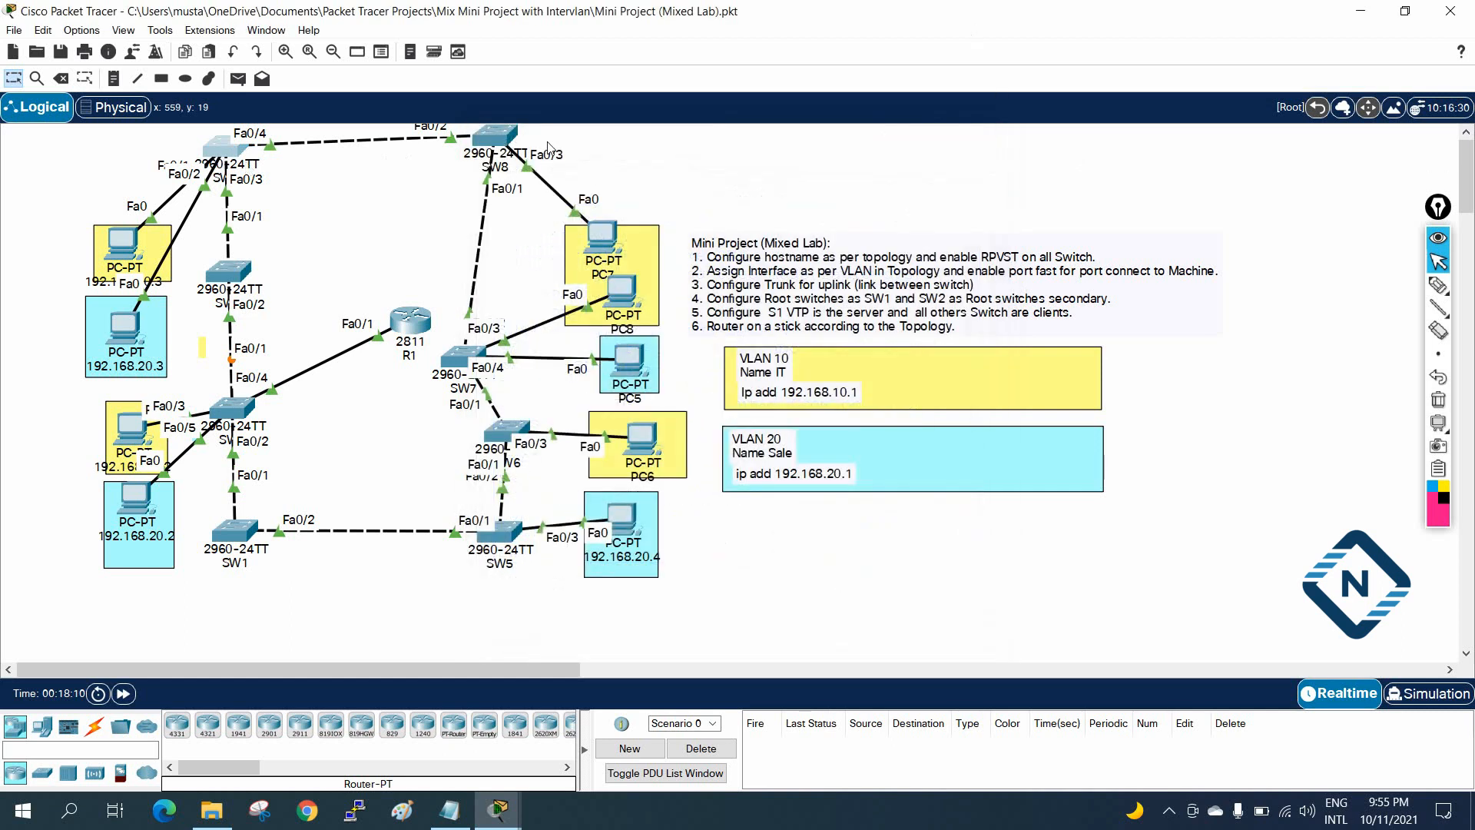
Open SW5's console and close it again.
left_click(500, 530)
left_click(983, 131)
Exit configuration mode on SW6, save its configuration with "wr" and close its window.
left_click(503, 438)
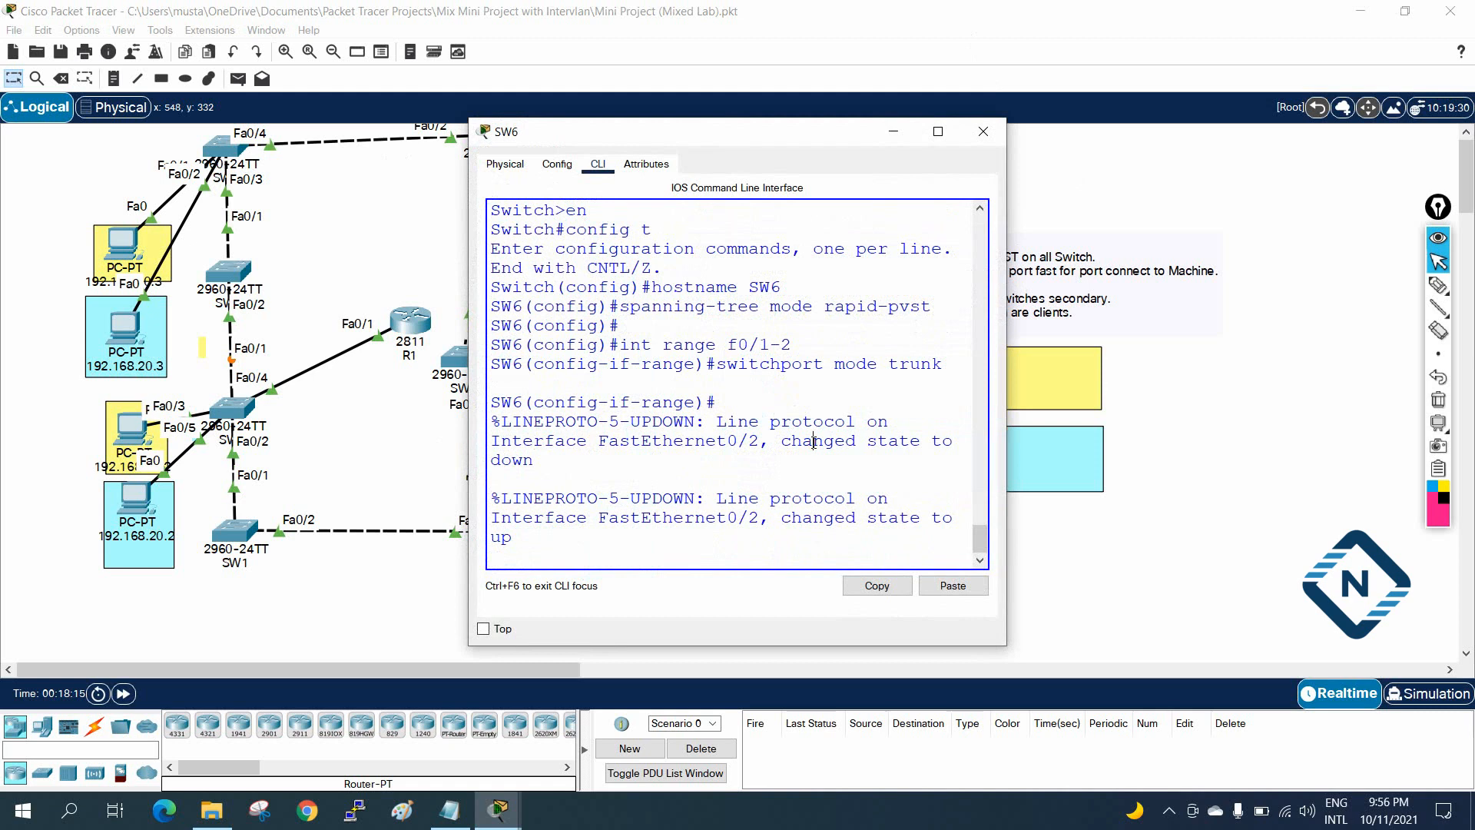
key("ctrl+z")
key("Return")
key("Return")
type("w")
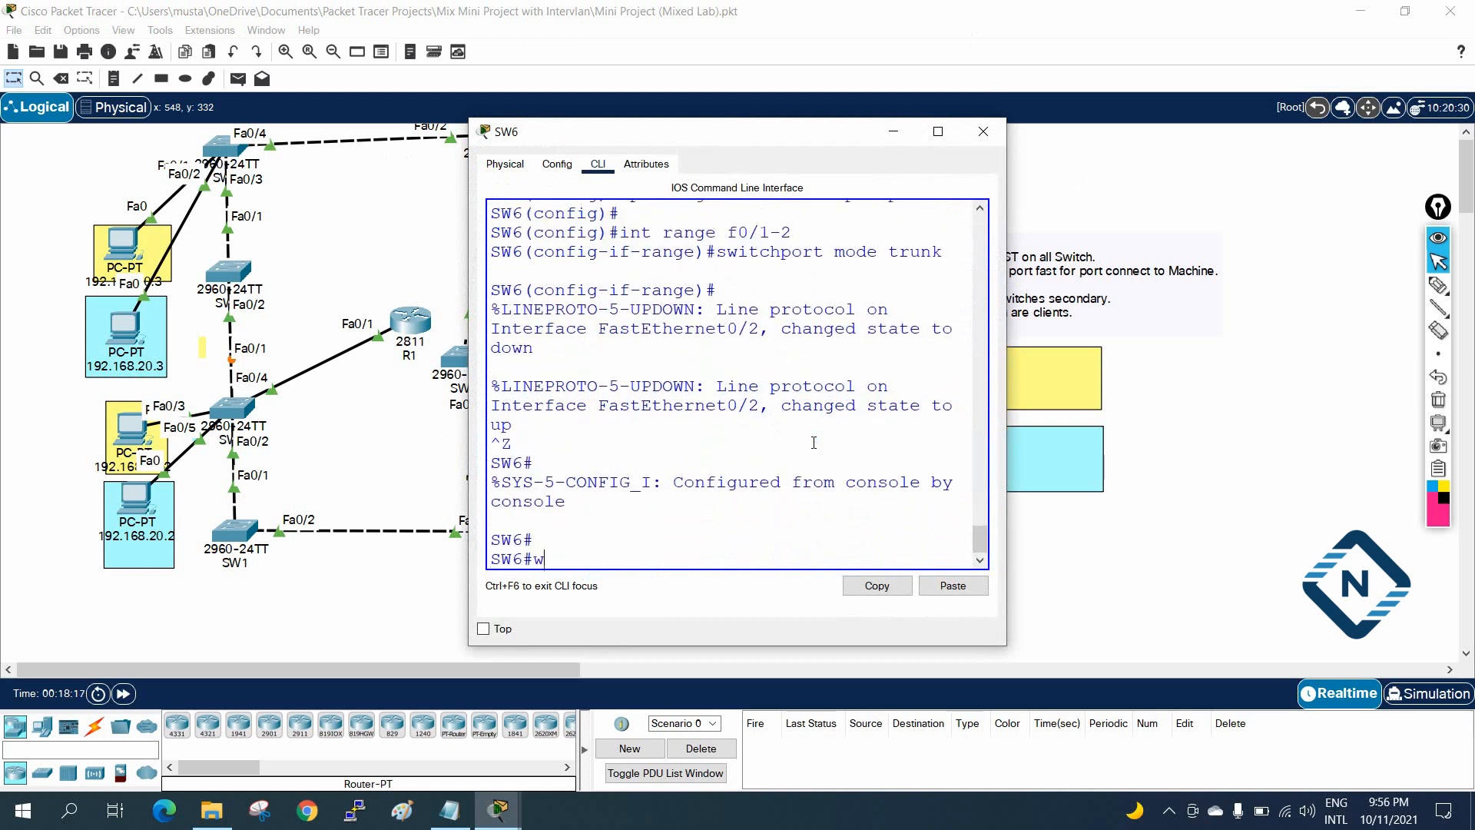
type("r")
key("Return")
key("Return")
left_click(984, 131)
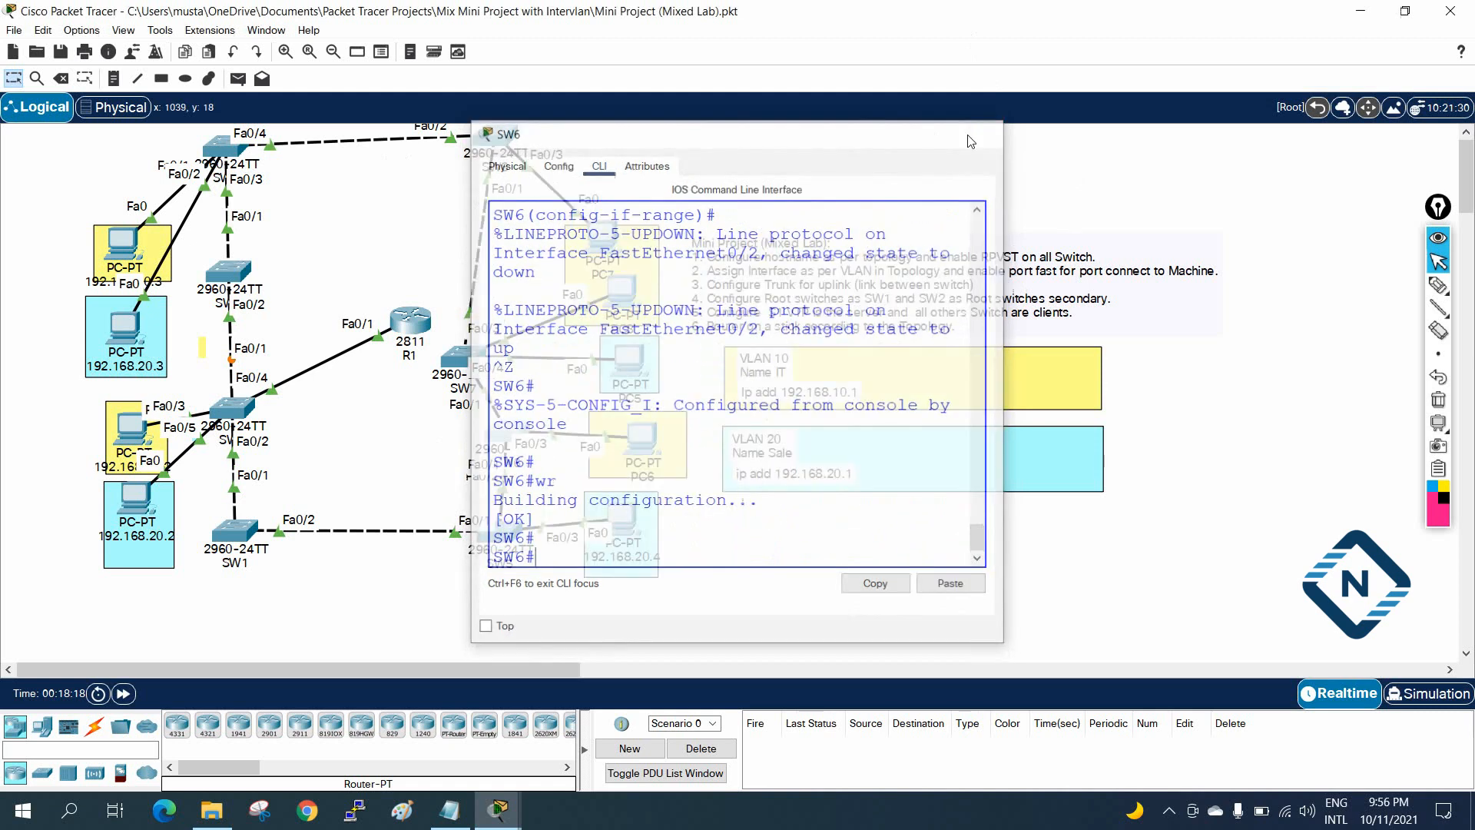
Exit configuration mode on SW7, save its configuration with "wr" and close its window.
left_click(465, 360)
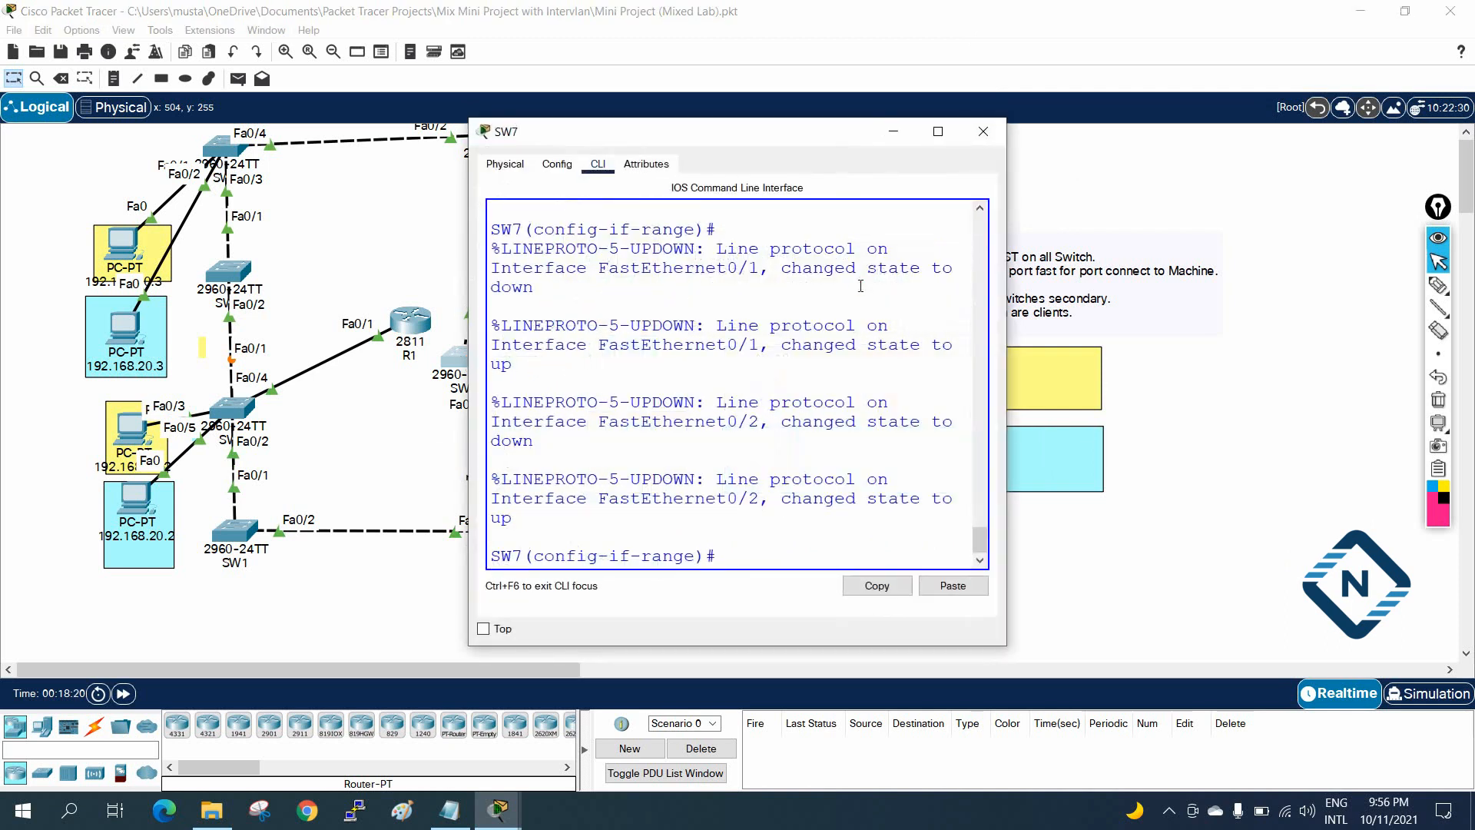
key("ctrl+z")
key("Return")
key("Return")
key("Return")
type("w")
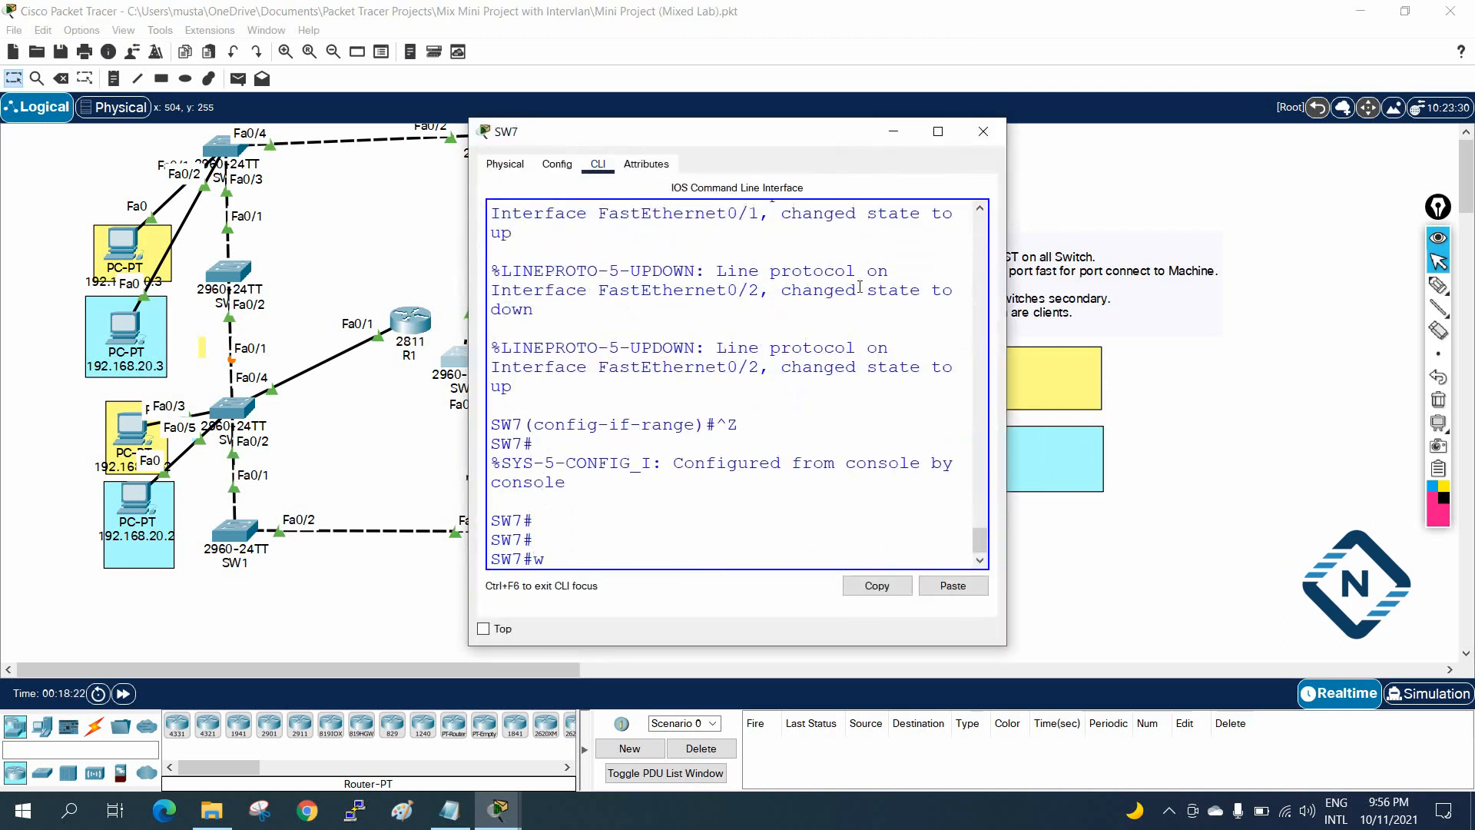
type("r")
key("Return")
left_click(983, 131)
Save the configuration on SW8 with "wr" and close its window.
left_click(503, 146)
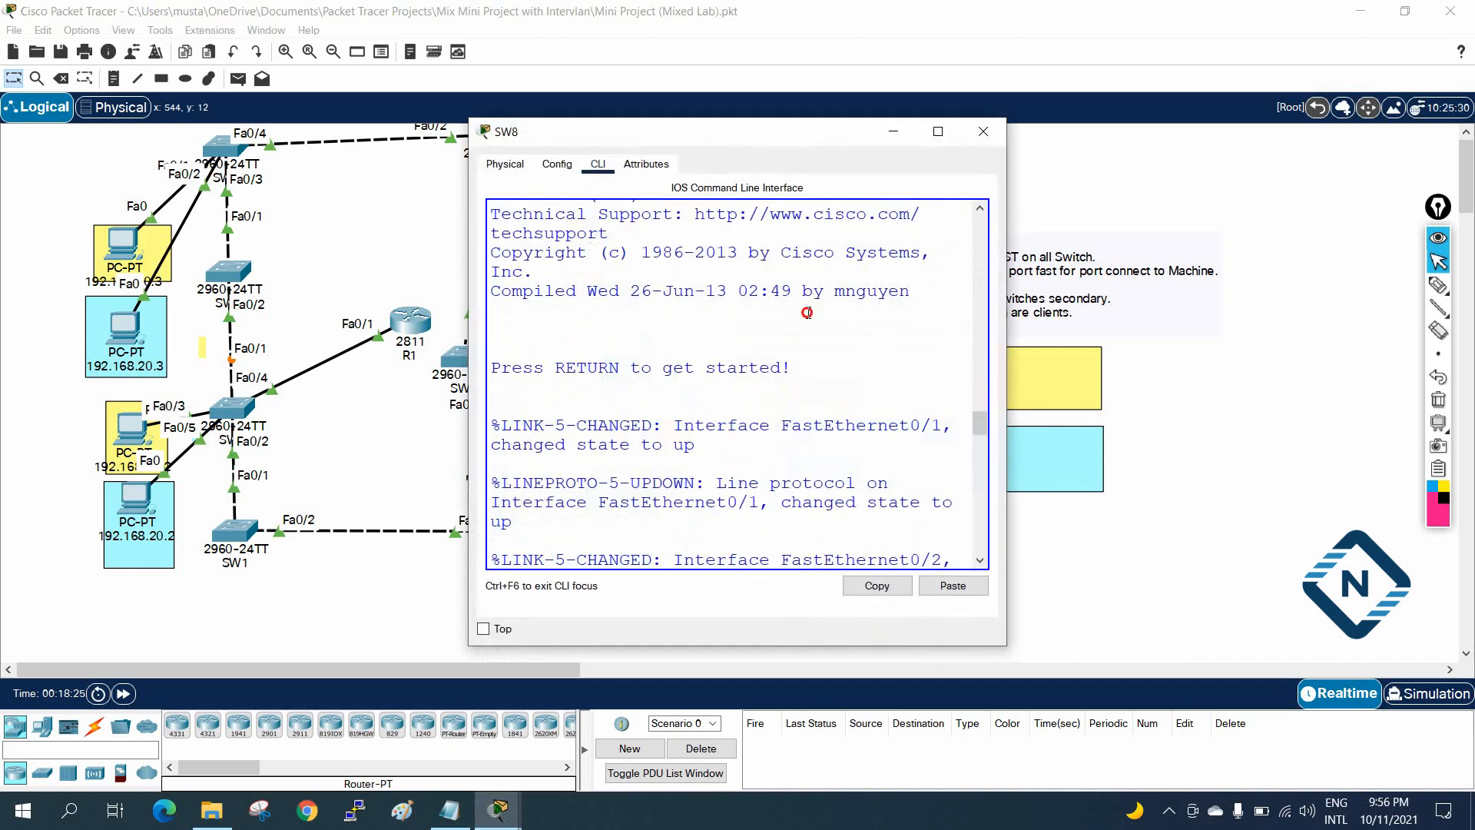
key("Return")
key("Return")
key("Return")
type("wr")
key("Return")
key("Return")
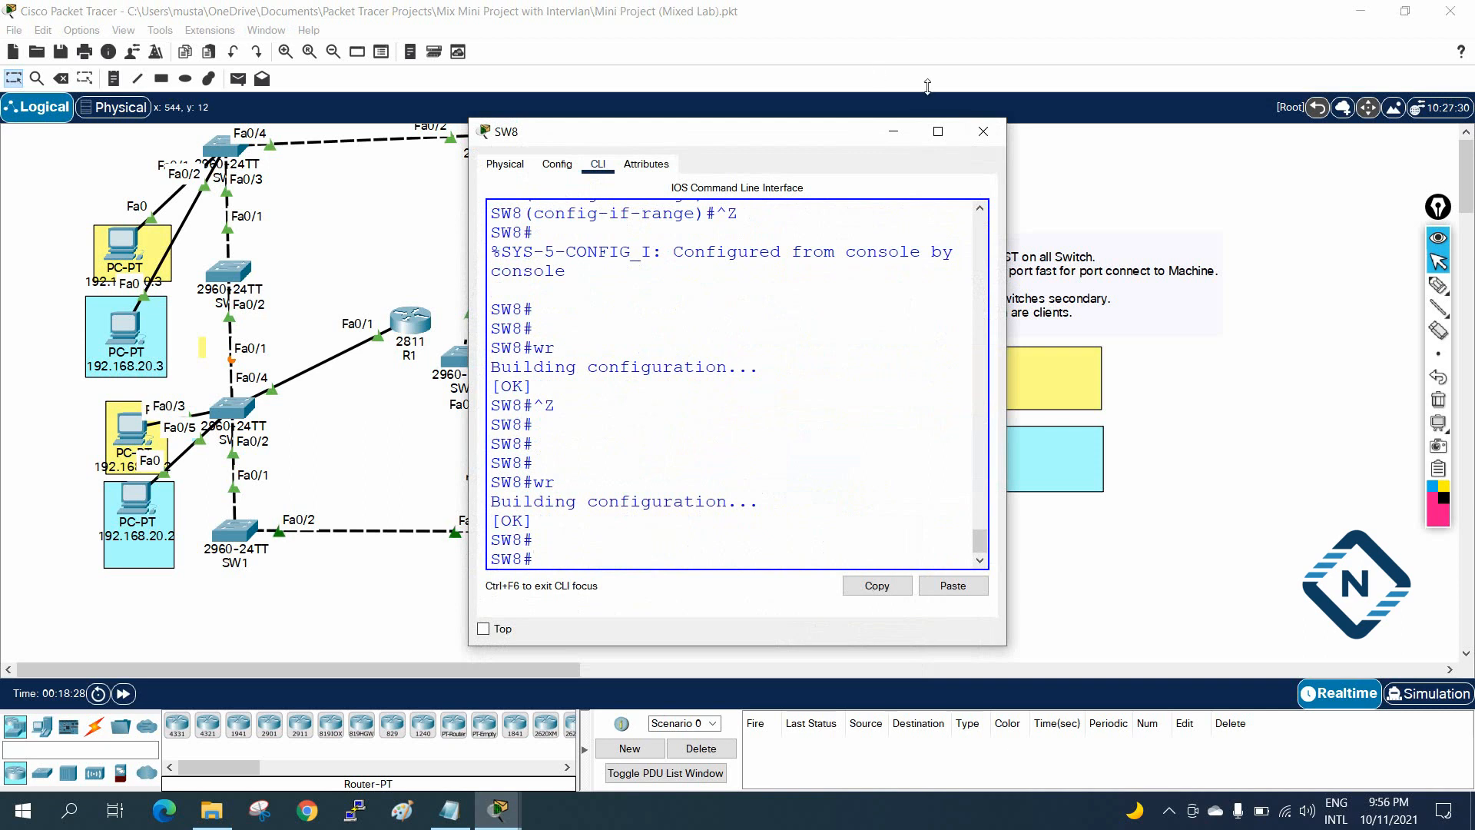
left_click(983, 131)
Run "sh int trunk" on SW1, examine the trunking status of its ports in the enlarged console, and close it.
left_click(235, 530)
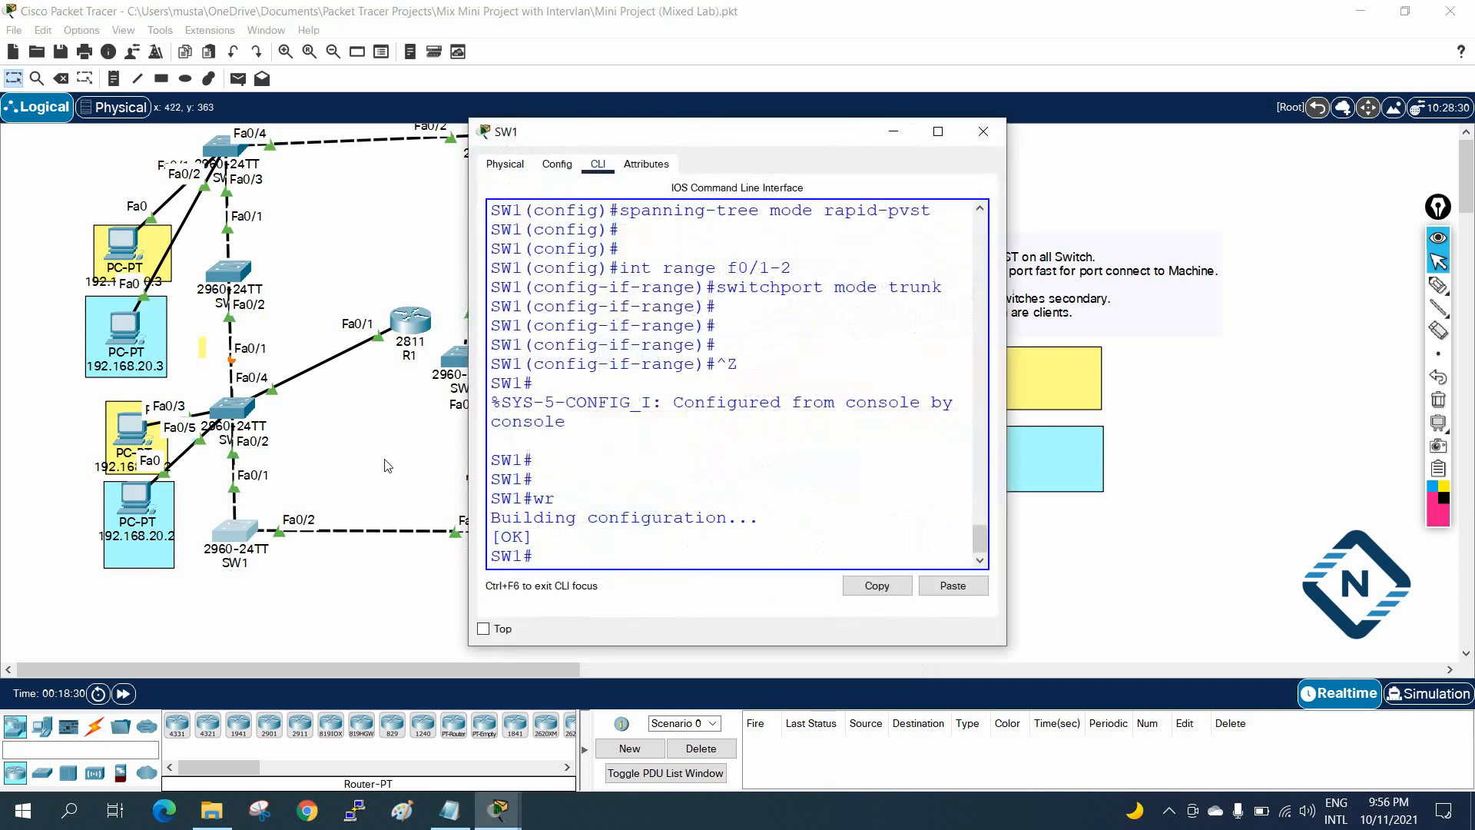
type("sh int t")
key("Return")
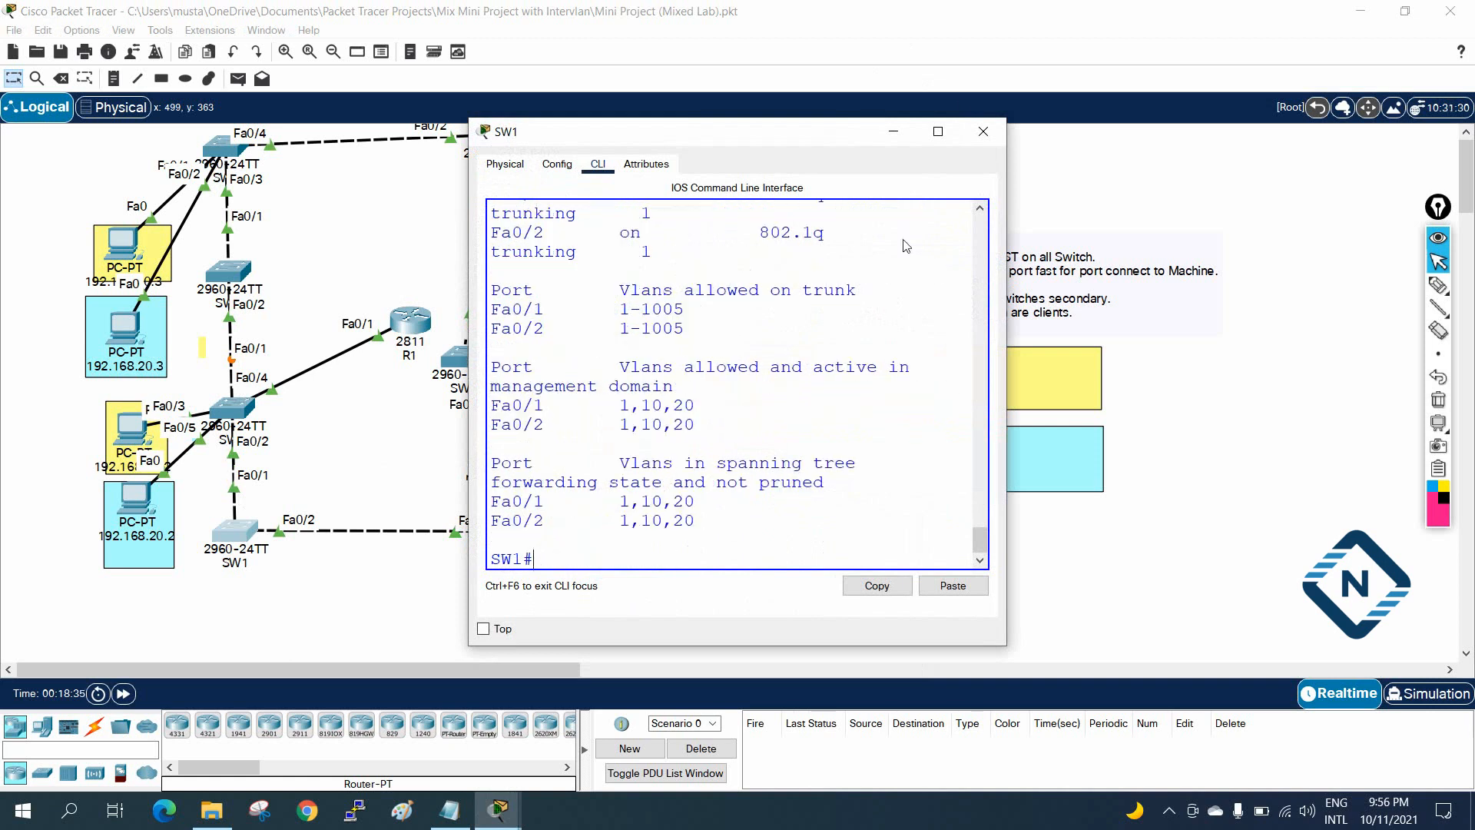
left_click(938, 132)
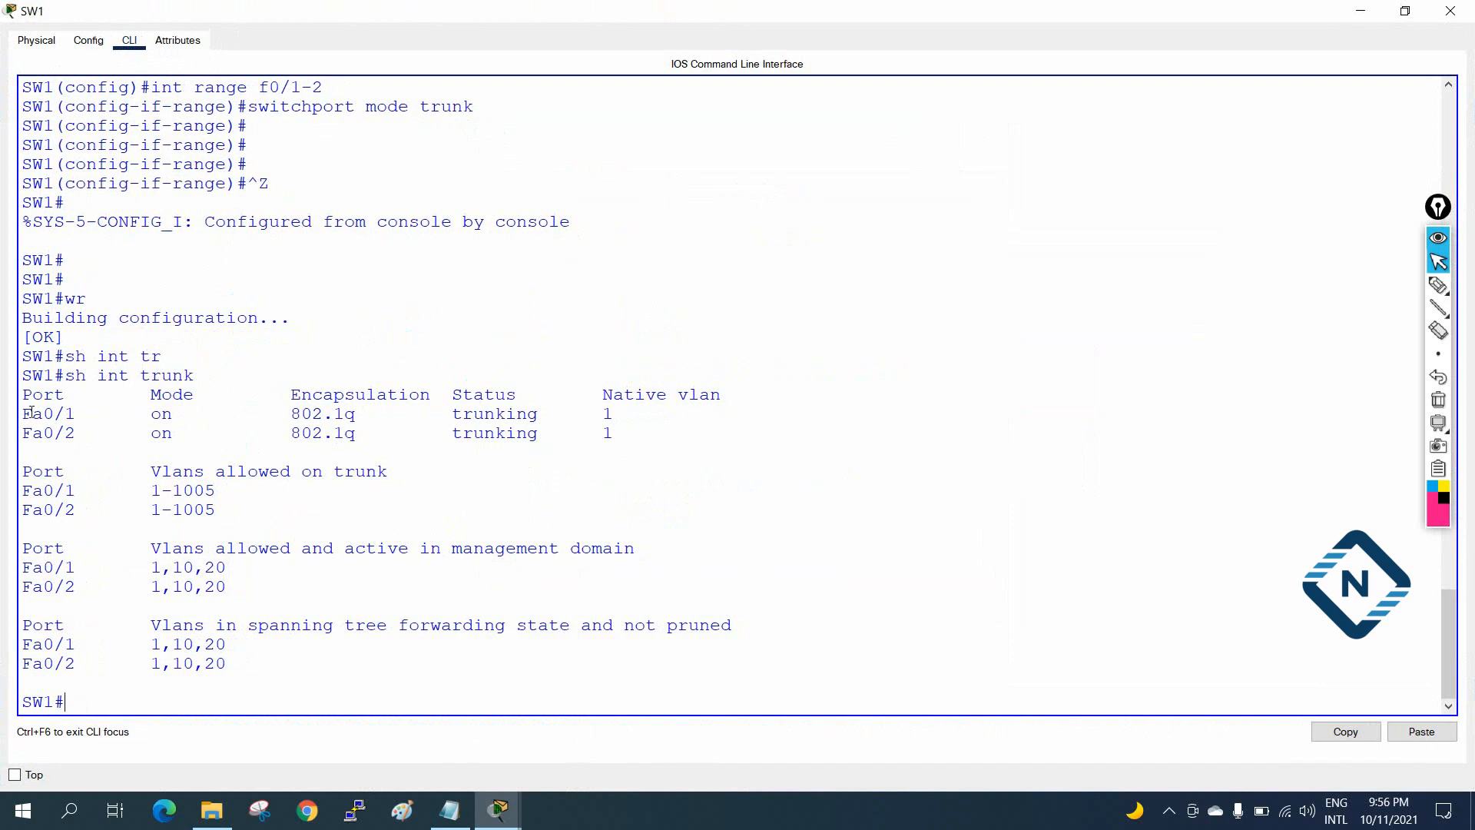
left_click_drag(23, 407, 23, 453)
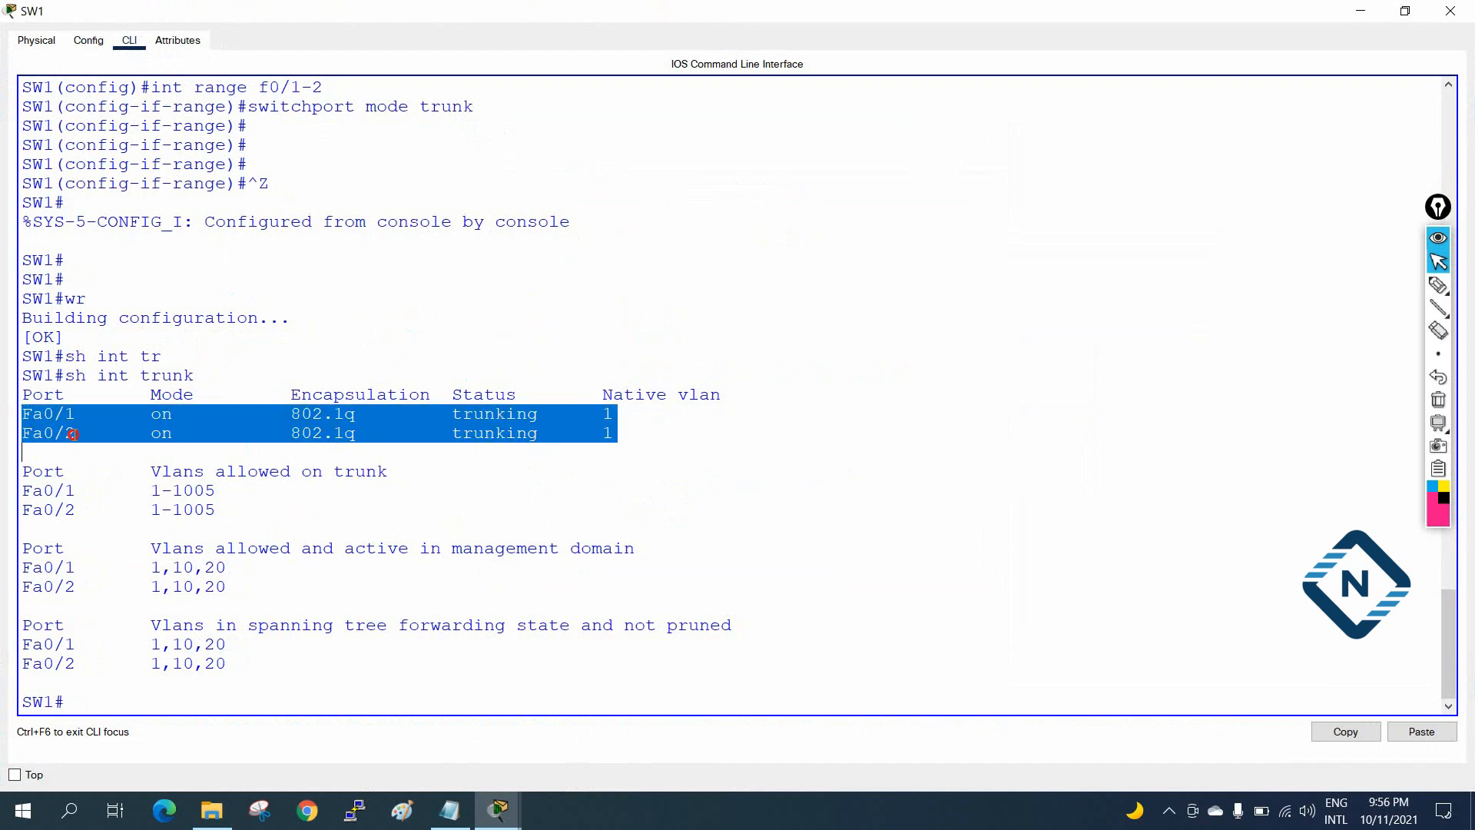
left_click(1470, 10)
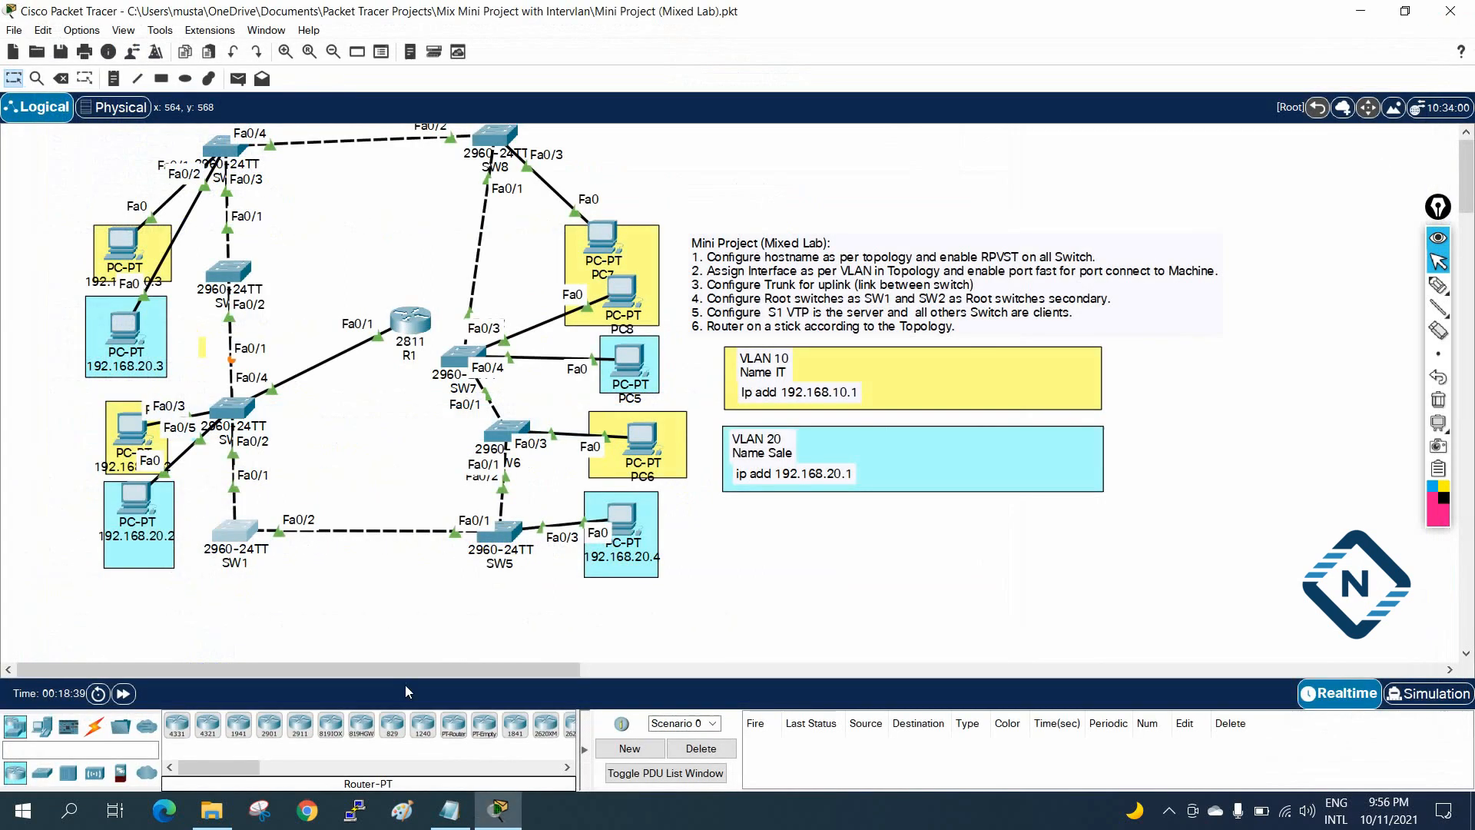
Switch to the Mix Lab.txt notes in Notepad and review task 4 about the root switches SW1 and SW2.
left_click(459, 818)
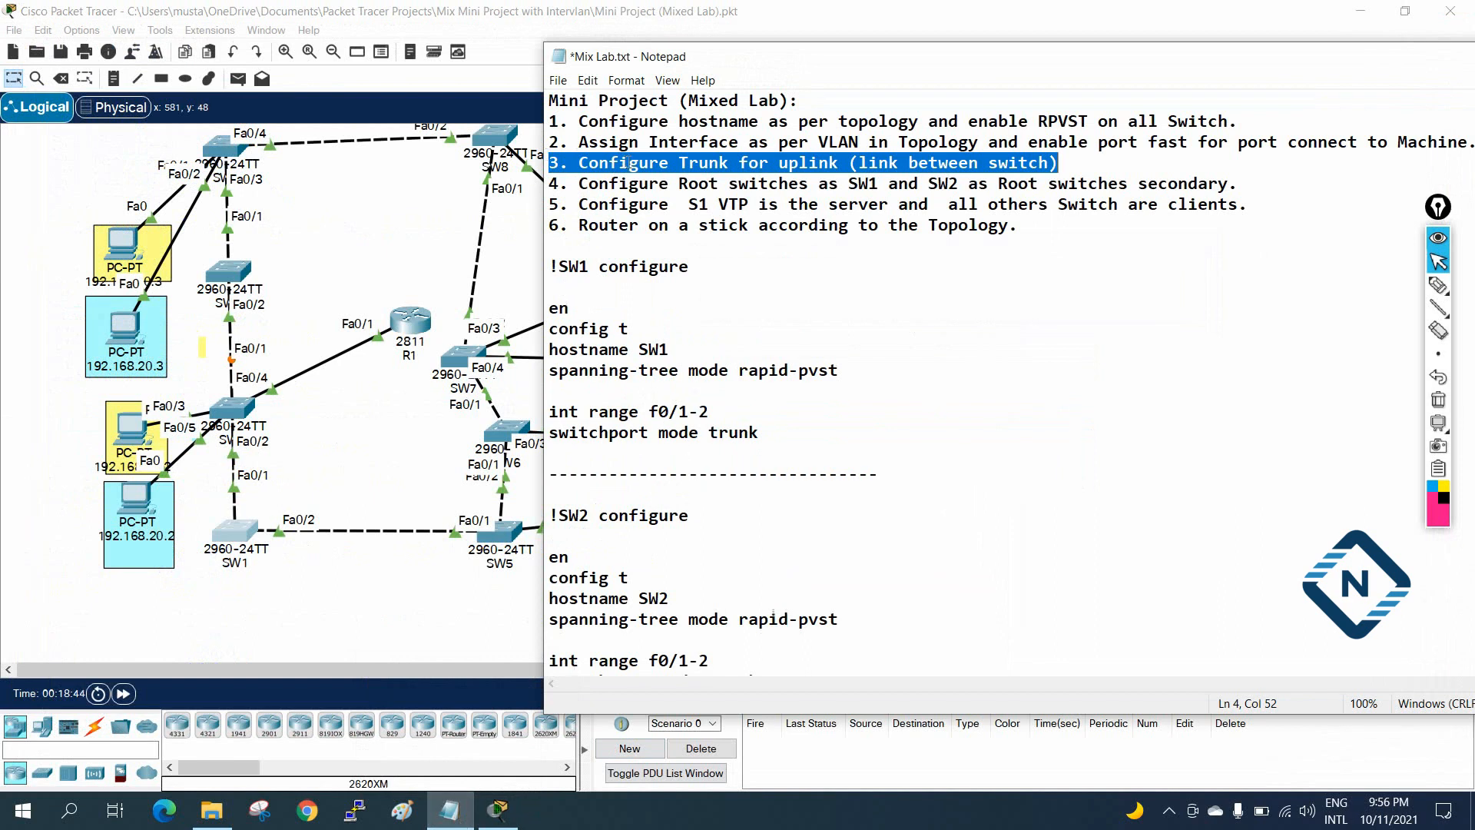
left_click_drag(580, 183, 857, 189)
left_click_drag(958, 182, 939, 185)
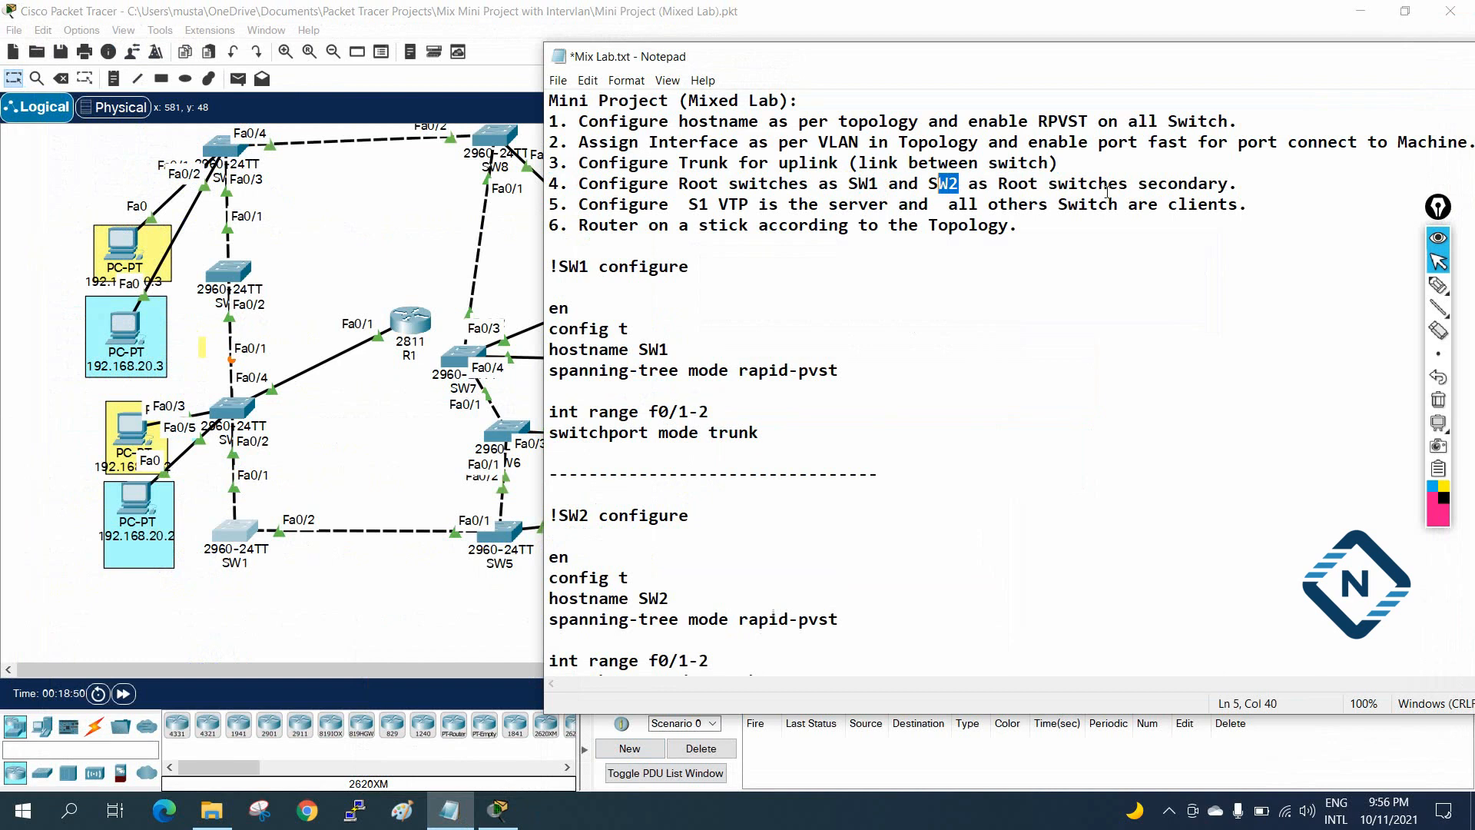
Return to SW1's console, maximize it and enter global configuration mode with "config t".
left_click(242, 538)
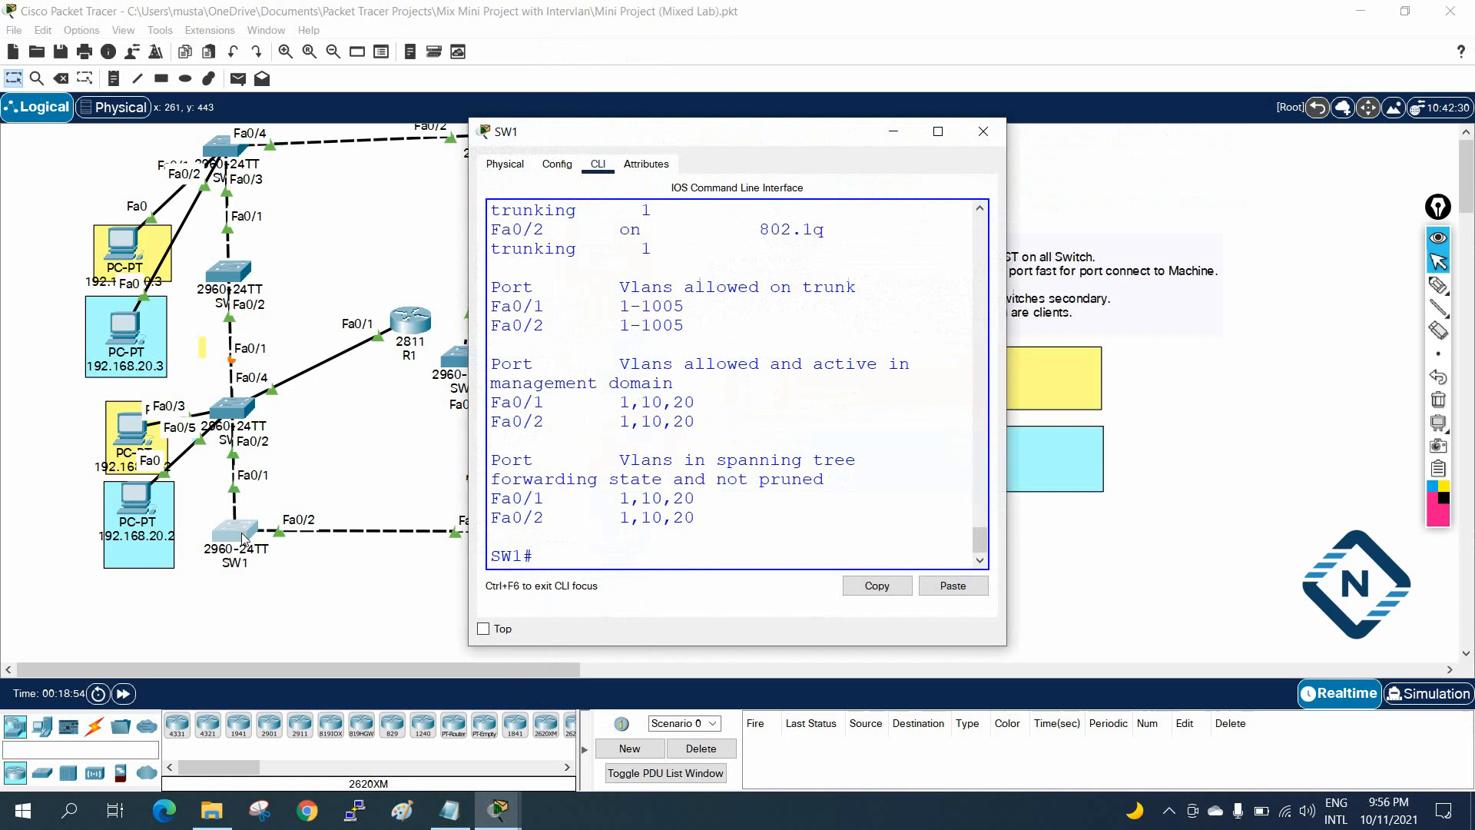
left_click_drag(1005, 190, 1277, 192)
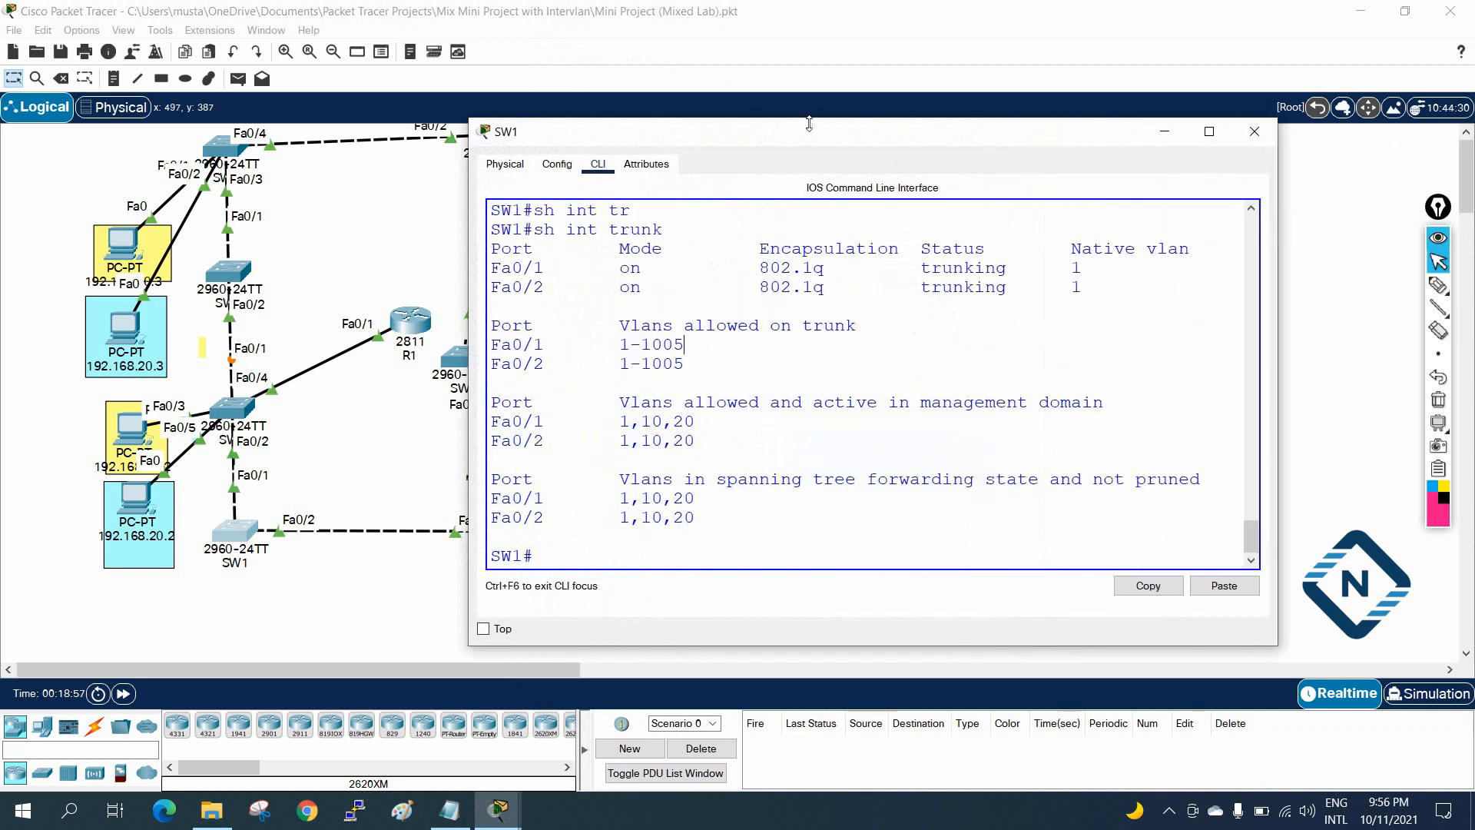
left_click_drag(810, 135, 723, 139)
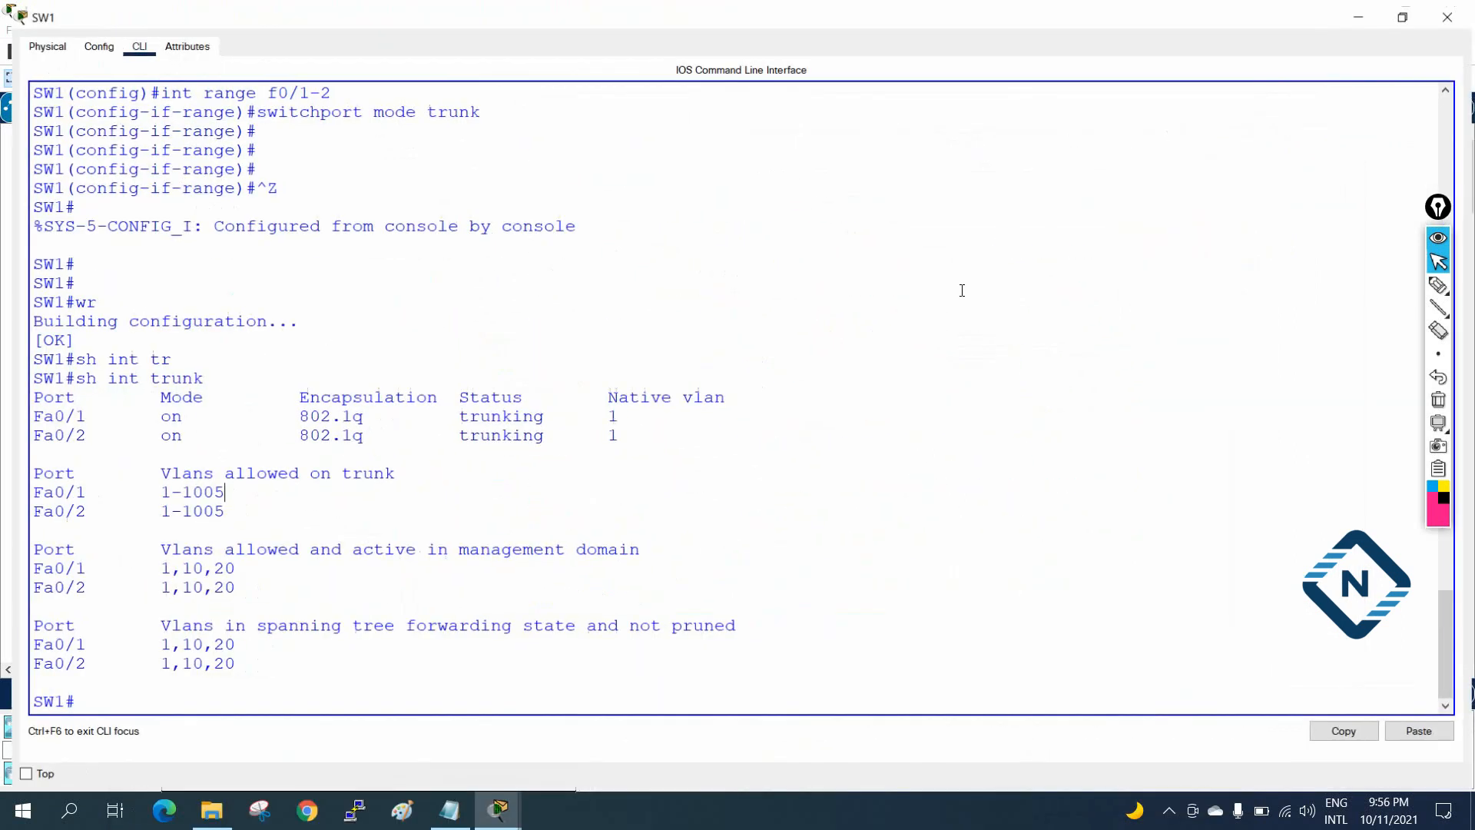
left_click(1117, 134)
key("Return")
key("Return")
key("Return")
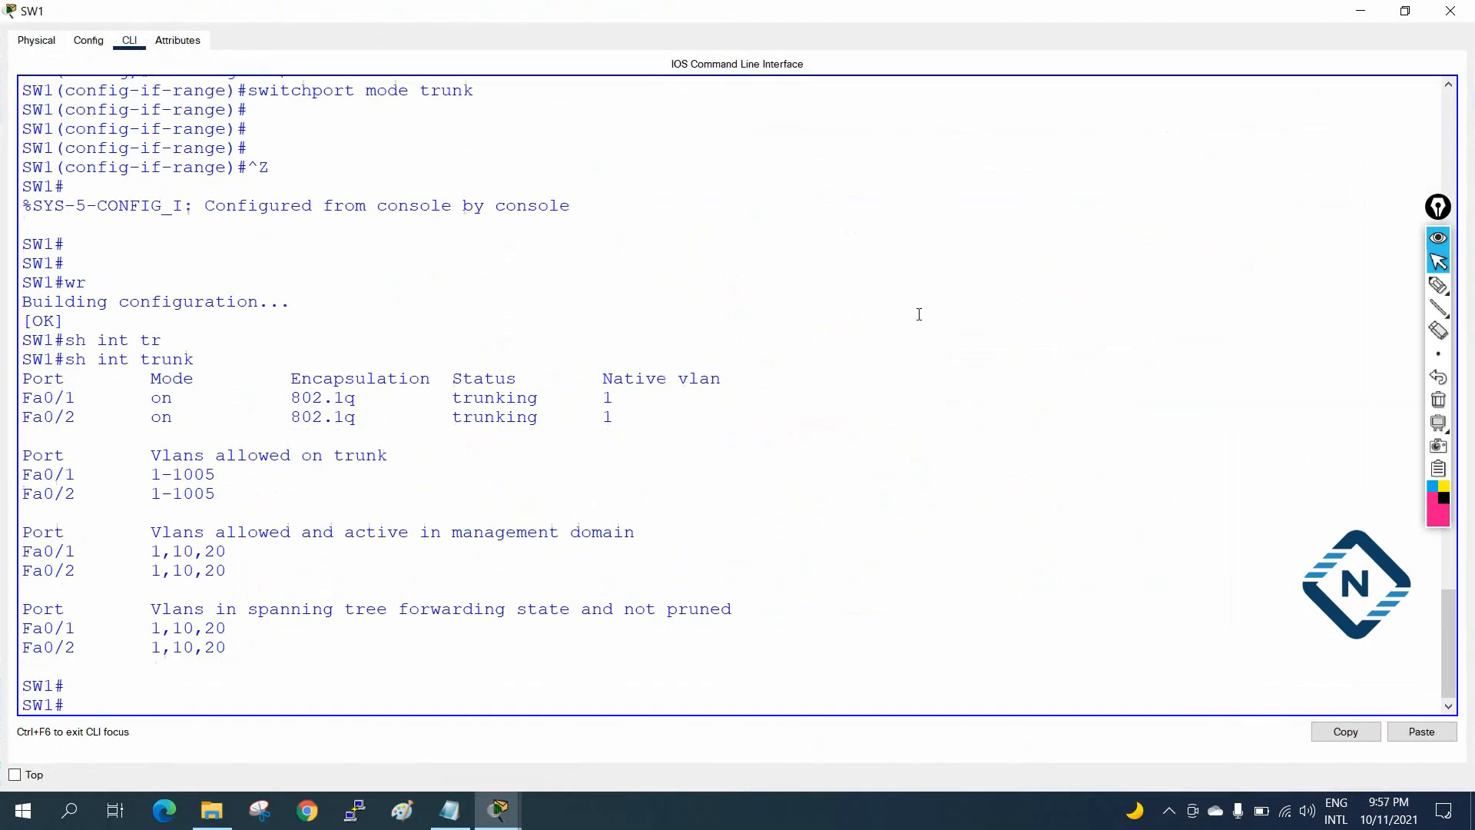
type("config")
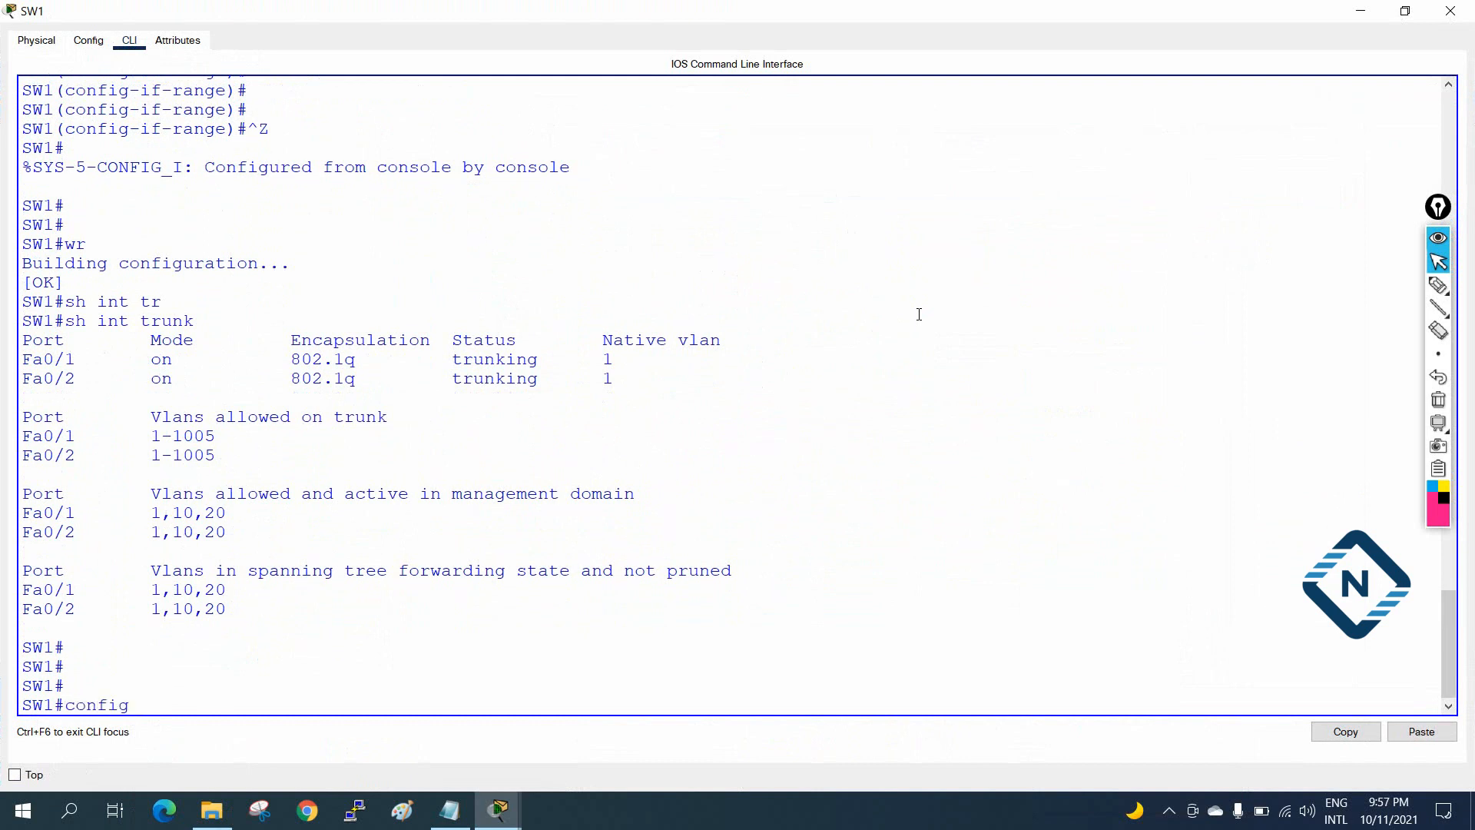
type(" t")
key("Return")
Configure SW1 as the primary root for VLAN 10 with "spanning-tree vlan 10 root primary", checking the command options with "?".
type("sp")
key("Tab")
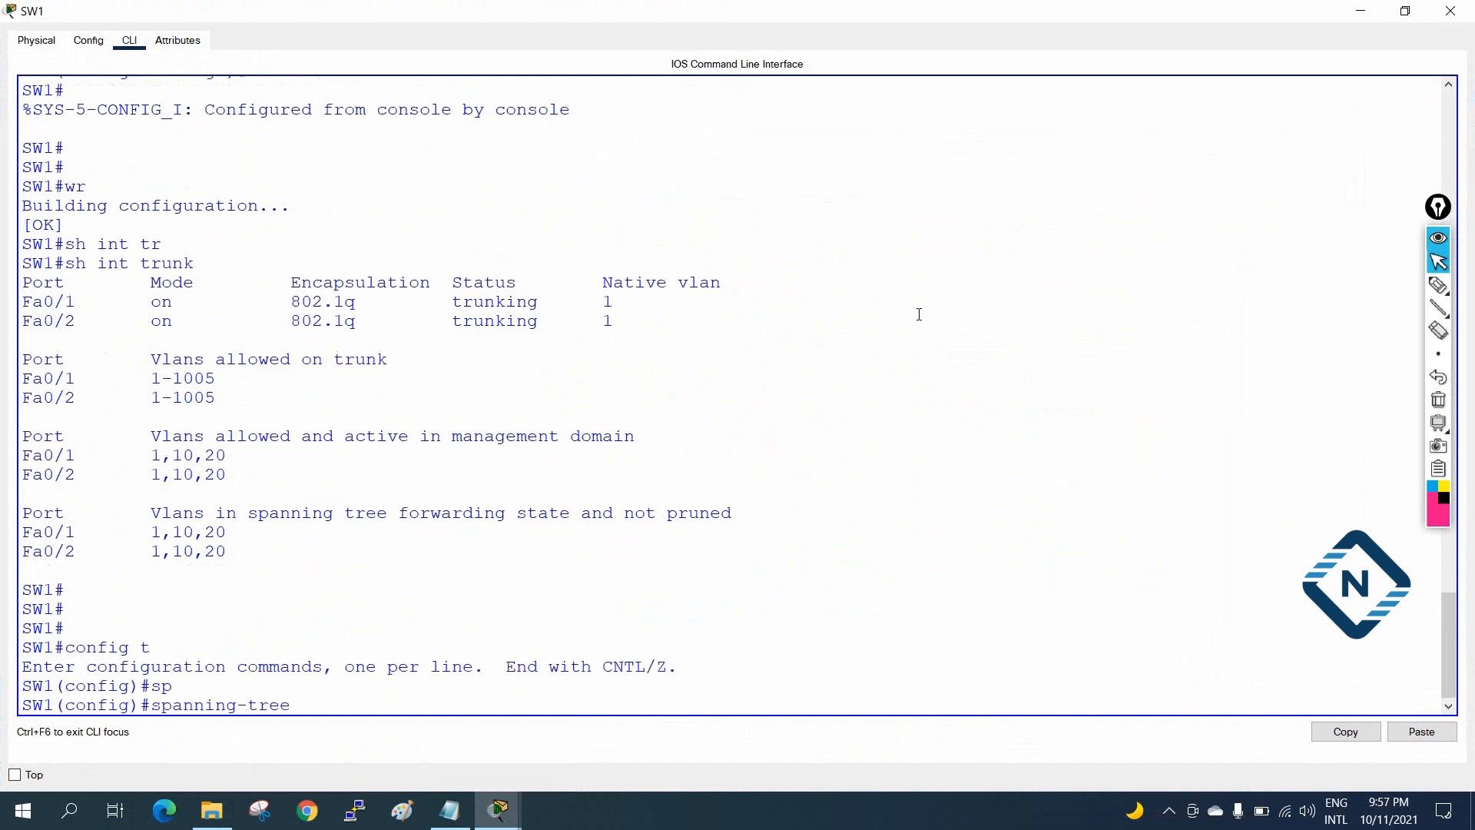
type("vlan 10")
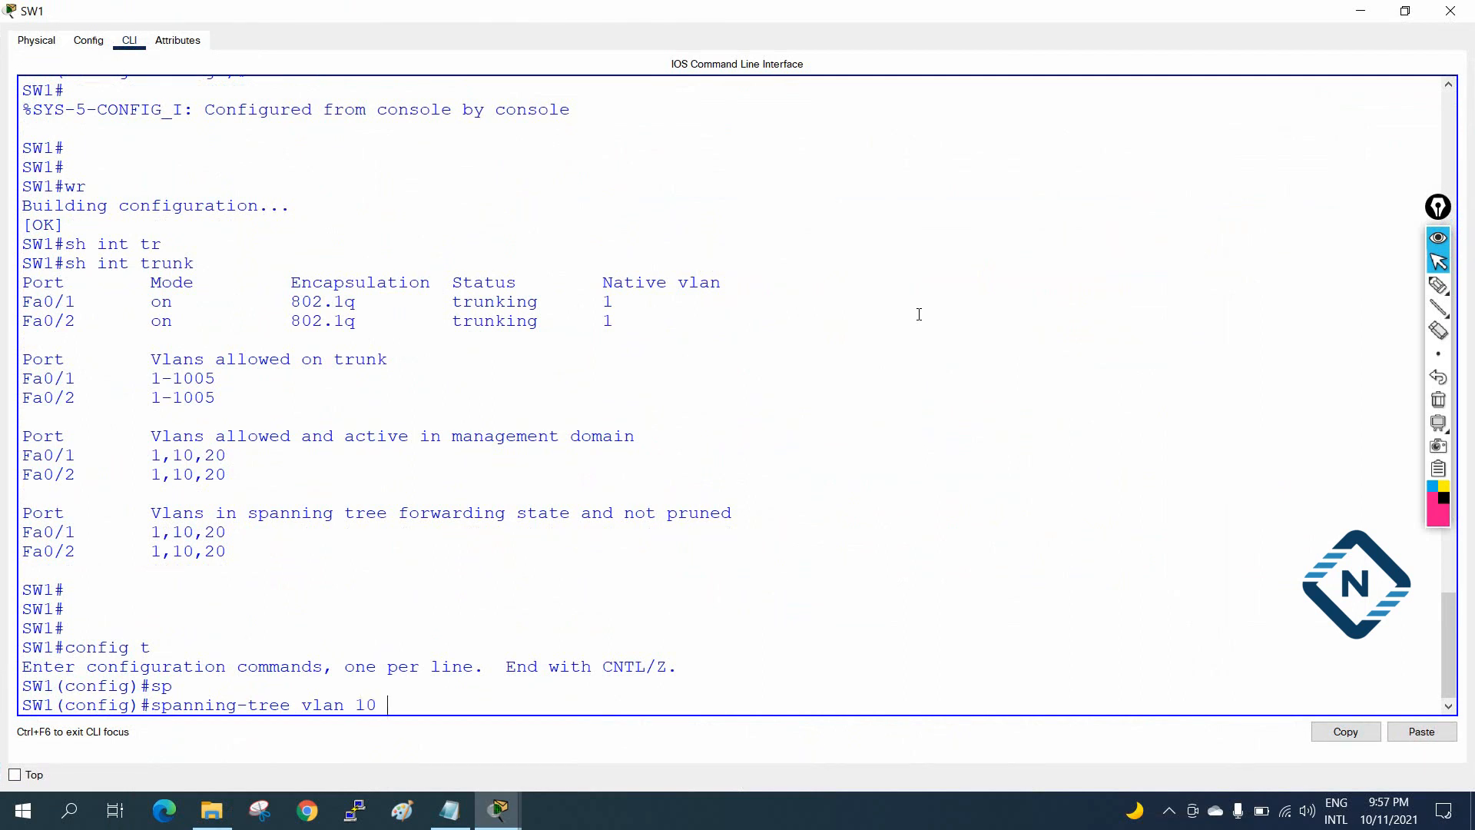
type("?")
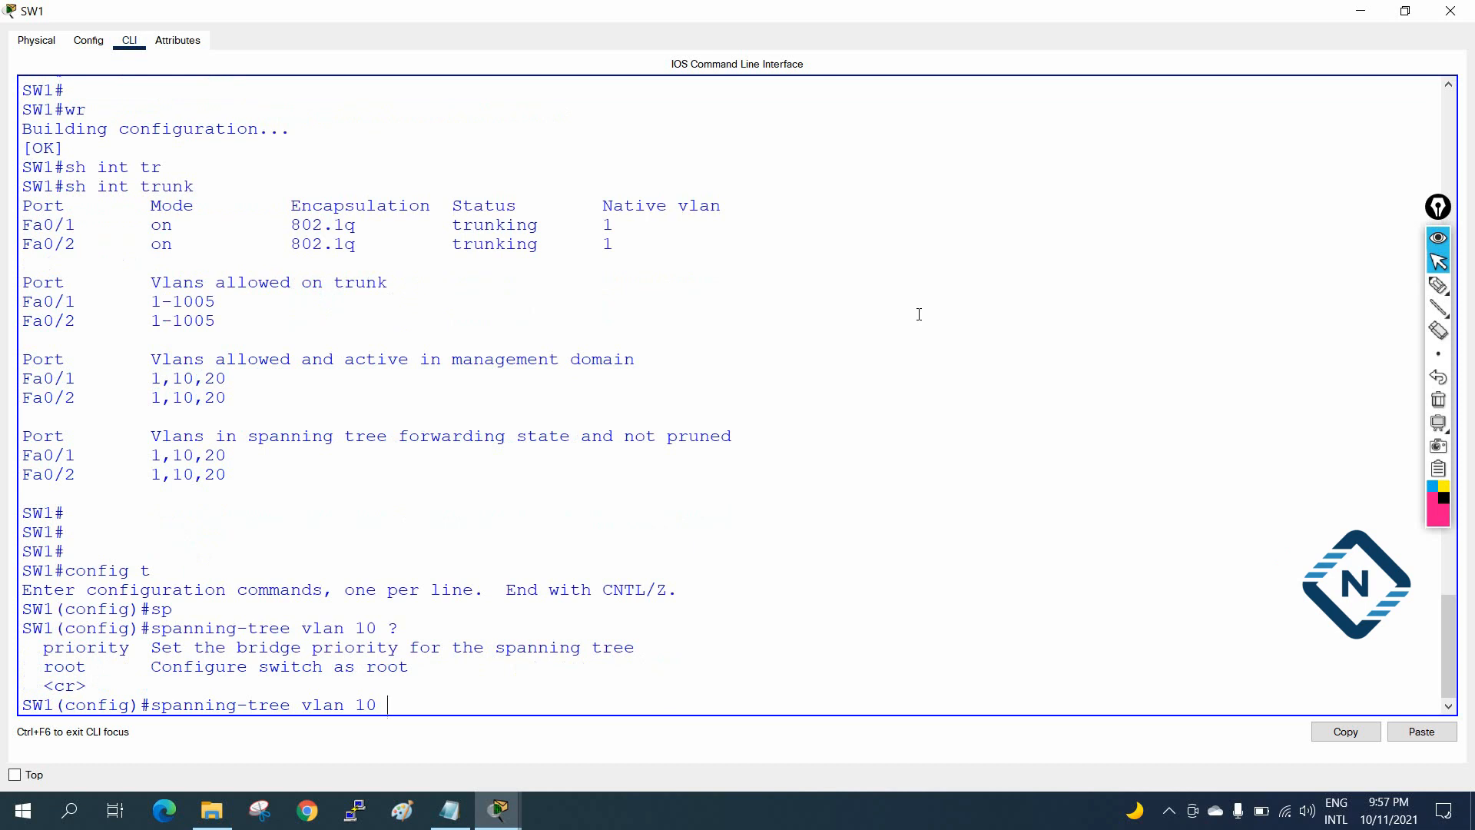
type("ro")
key("Tab")
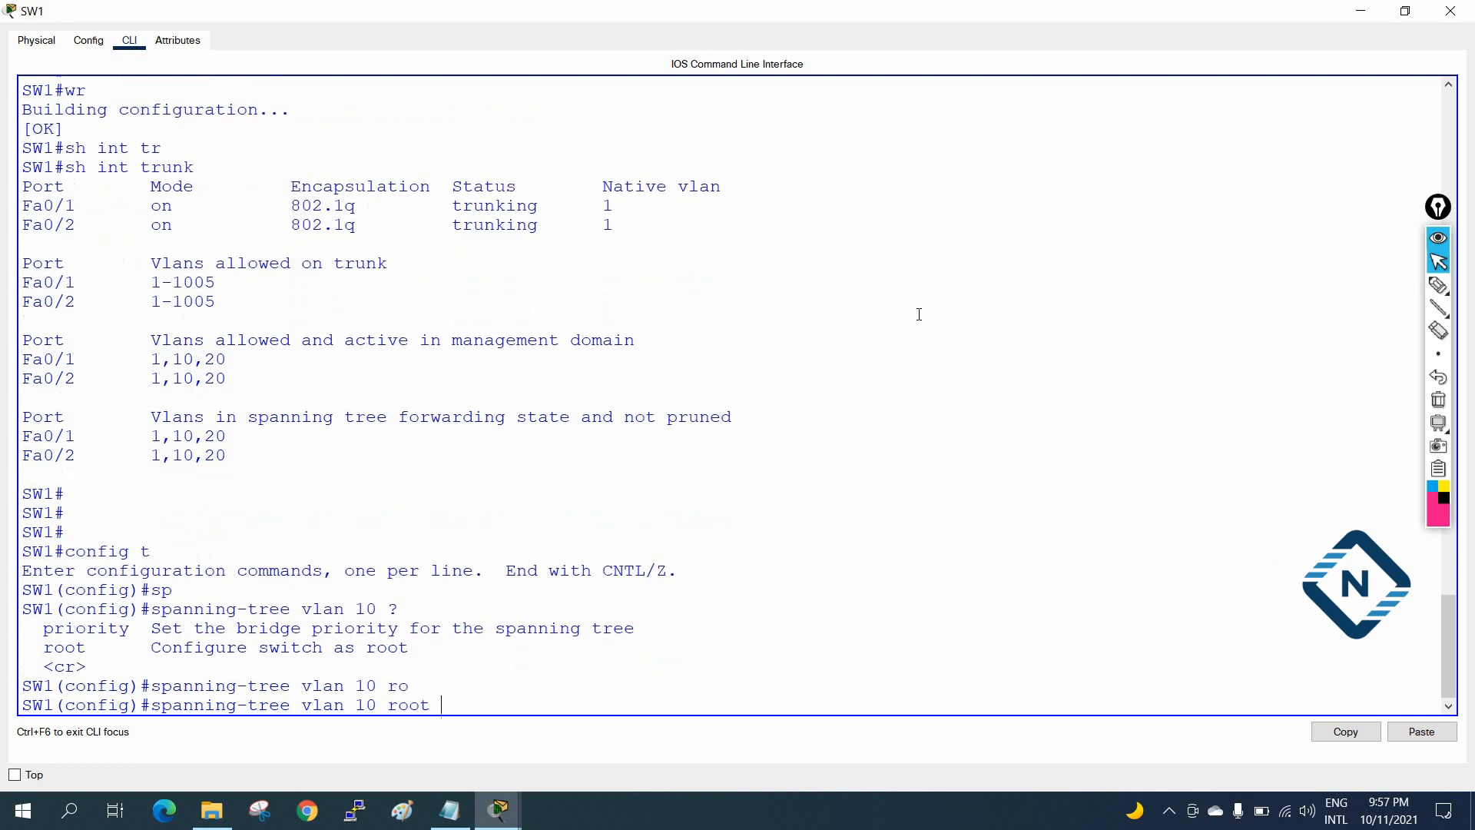
type("?pr")
key("Tab")
key("Return")
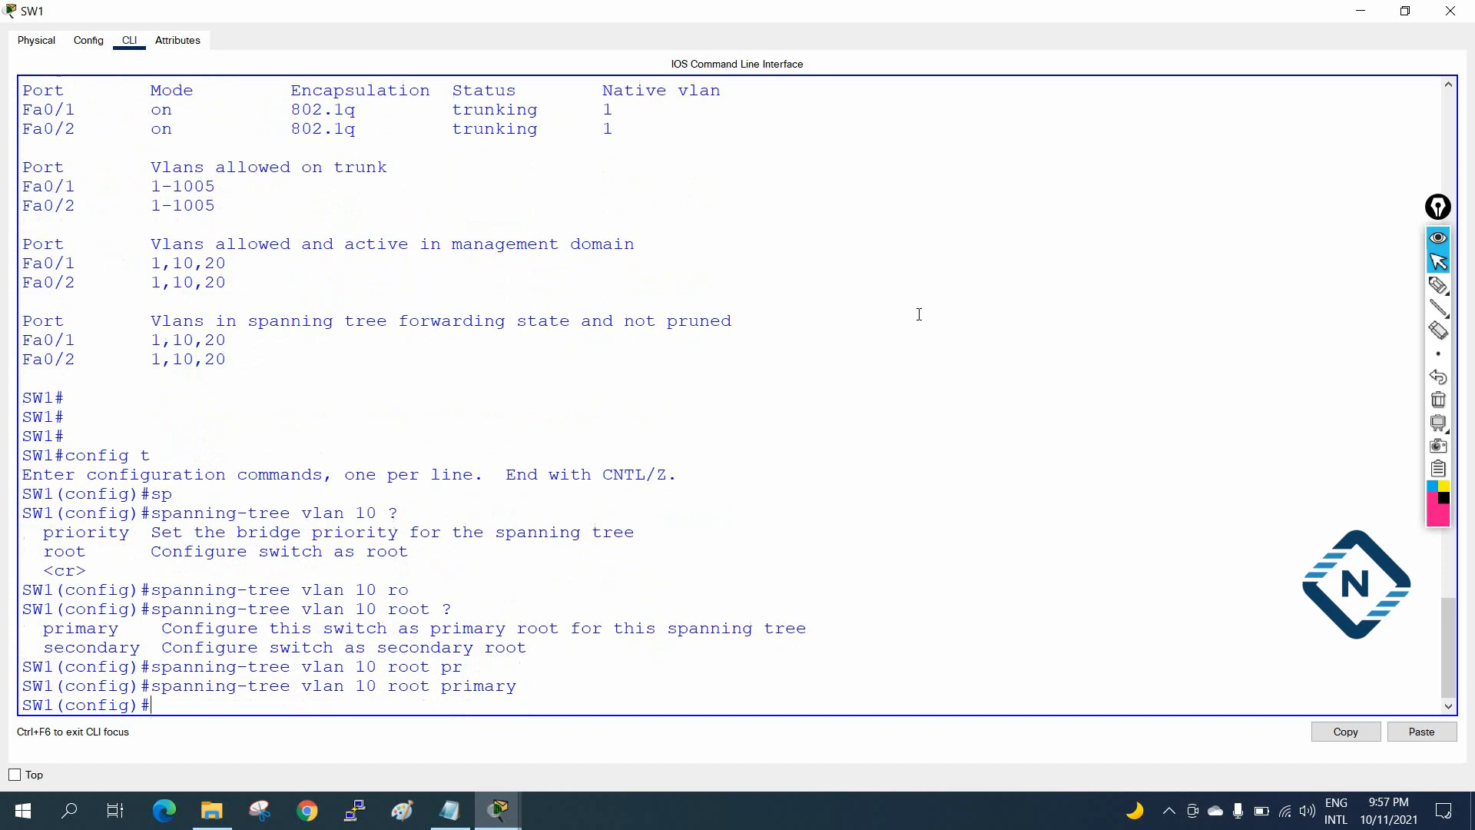
Make SW1 the primary root for VLAN 20 by reusing the previous command with VLAN 20, and close its console.
key("Up")
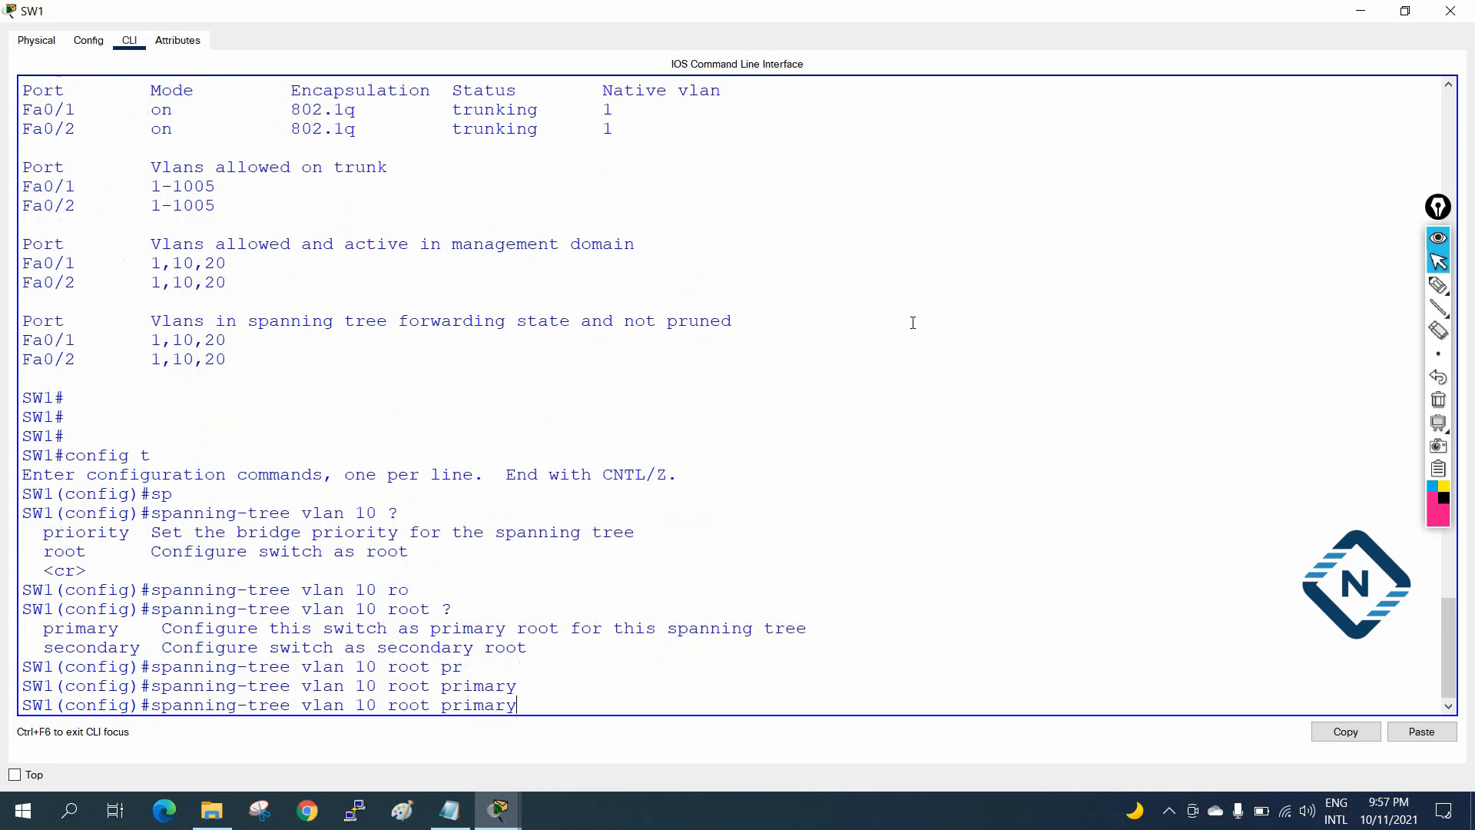
key("Left")
key("Left")
key("Left")
key("Left")
key("Left")
key("Left")
key("Left")
key("Left")
key("Left")
key("Left")
key("Left")
key("Left")
key("Left")
key("Left")
key("BackSpace")
key("BackSpace")
type("20")
key("Return")
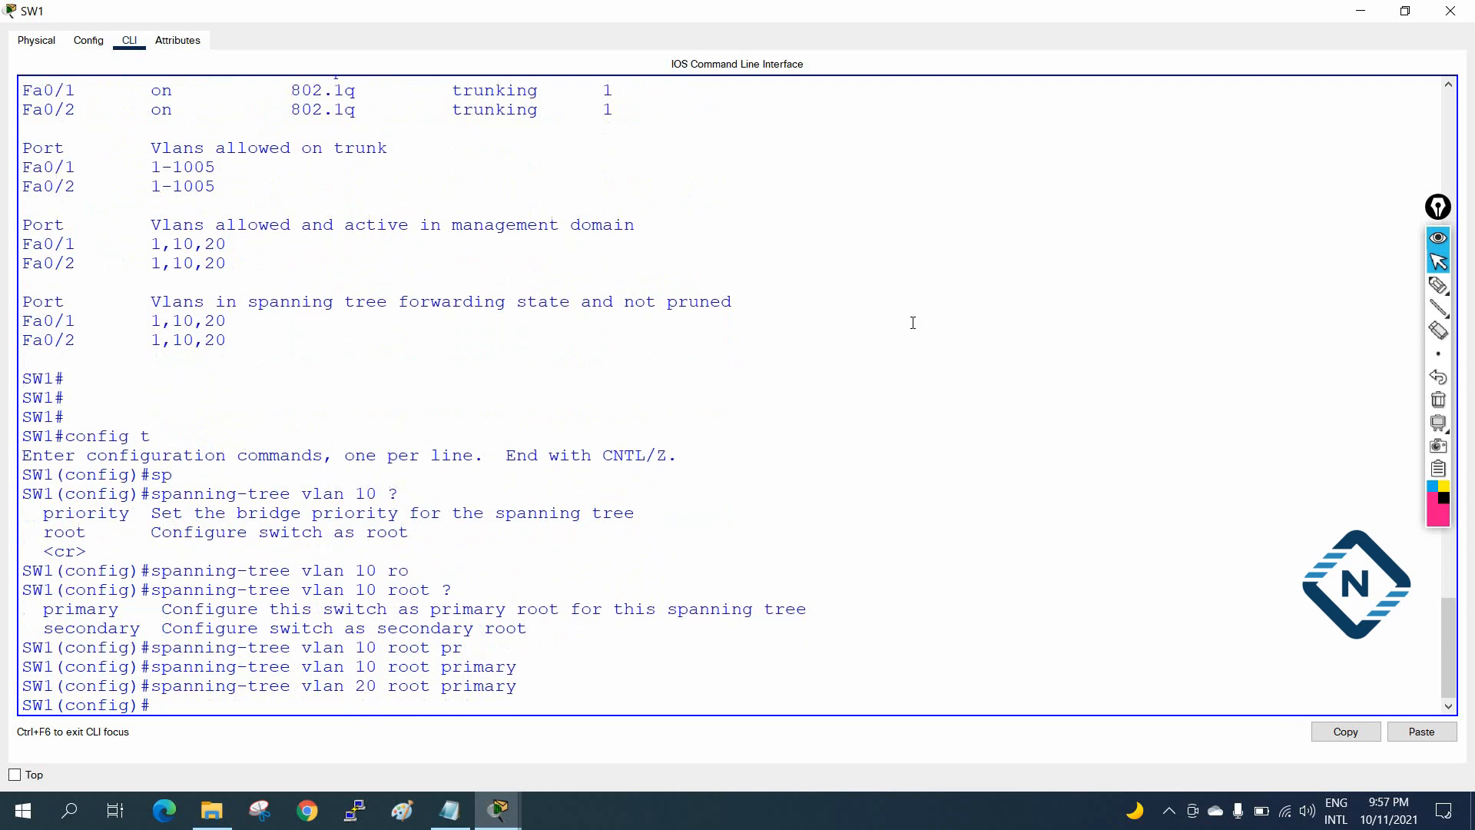
left_click(1450, 11)
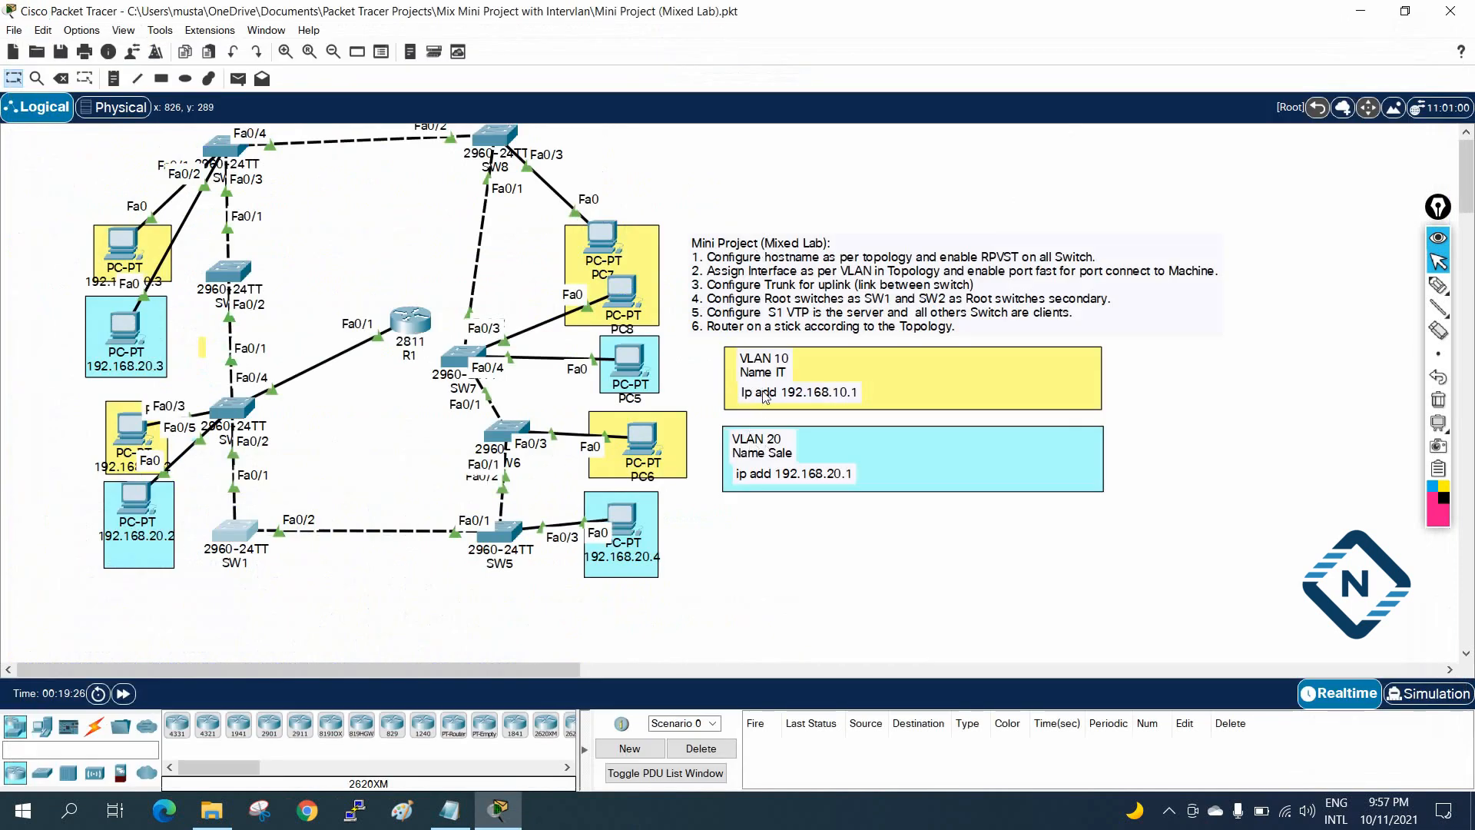
Reopen SW1's console, widen it and copy the root primary commands for VLAN 10 and VLAN 20.
left_click(224, 533)
left_click_drag(1006, 280, 1286, 288)
left_click_drag(1007, 542, 1034, 558)
left_click(1156, 585)
Paste the root primary commands below "switchport mode trunk" in the SW1 section of Mix Lab.txt and remove the "SW1(config)#" prompt.
left_click(449, 808)
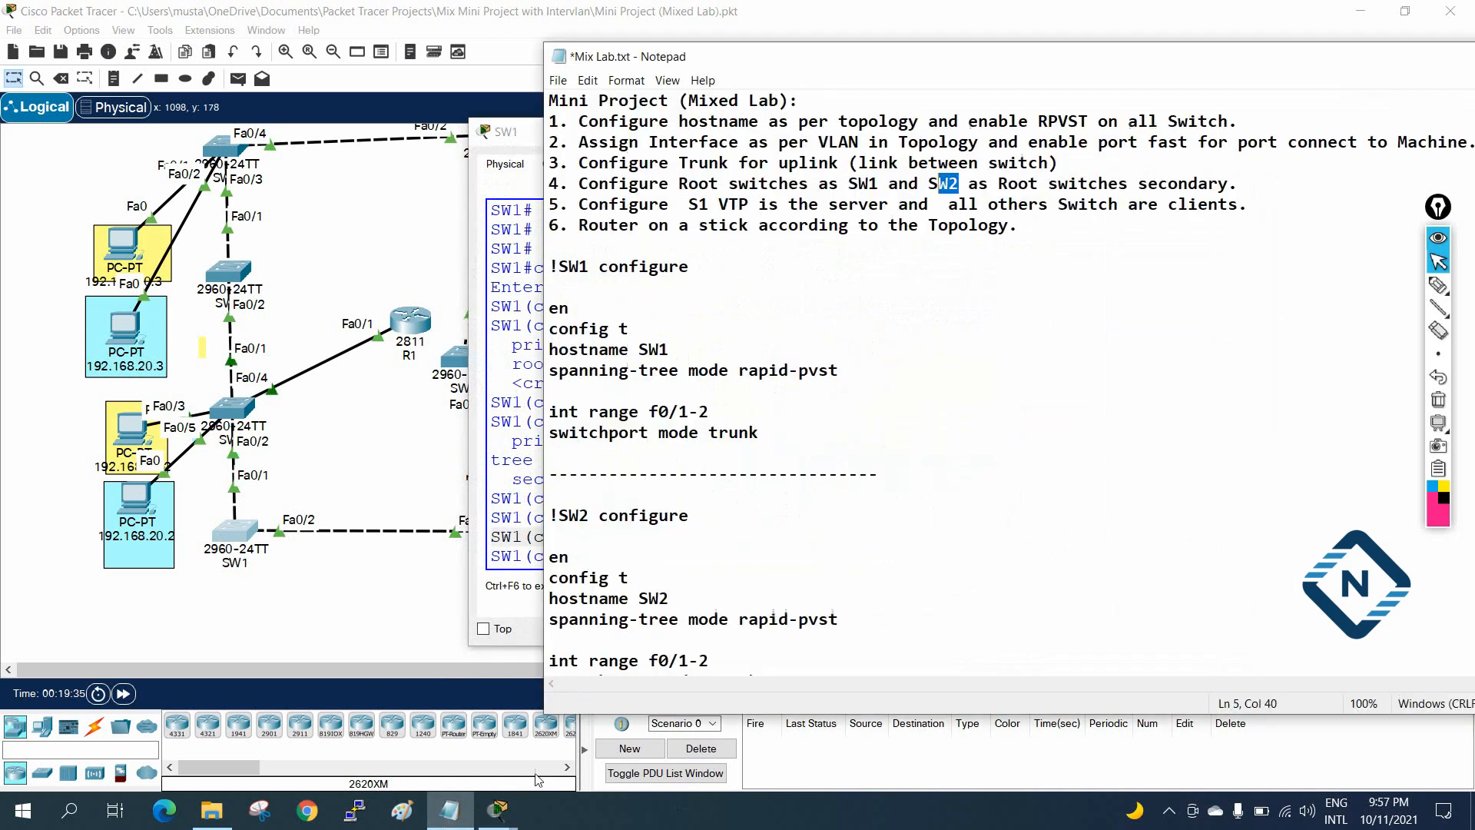
left_click(691, 461)
key("Return")
key("ctrl+v")
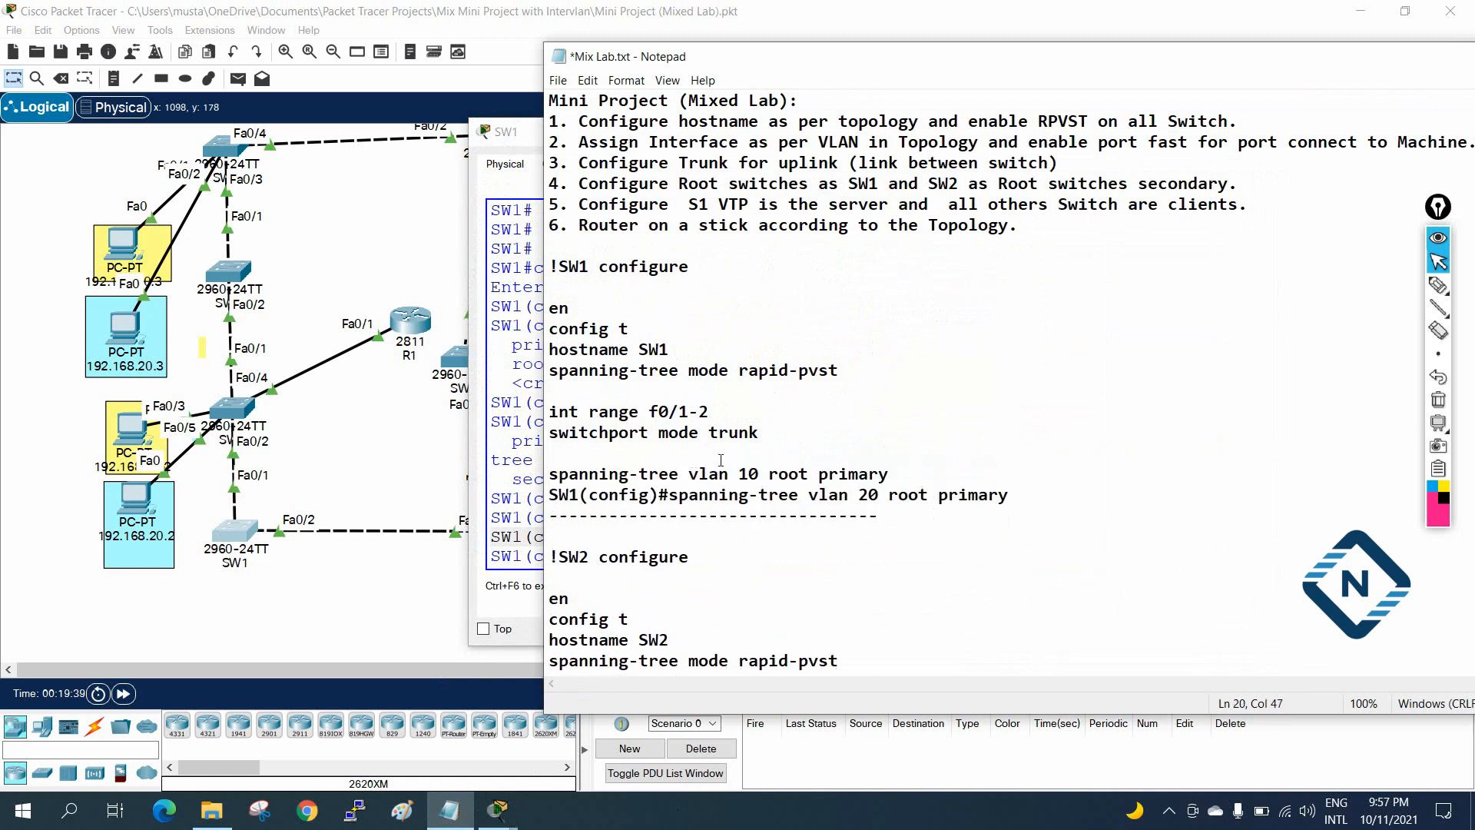
left_click_drag(669, 495, 530, 492)
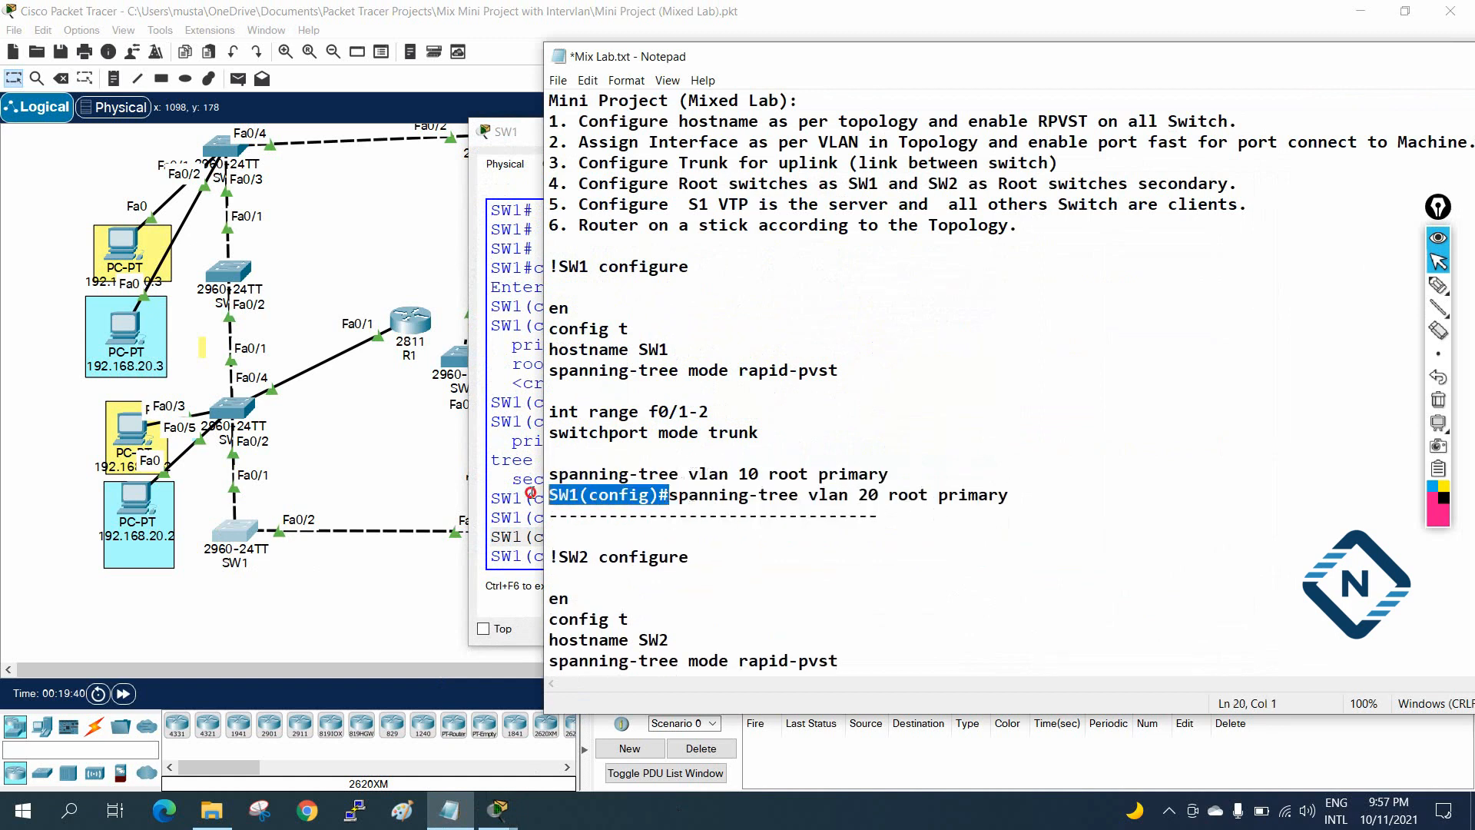
key("BackSpace")
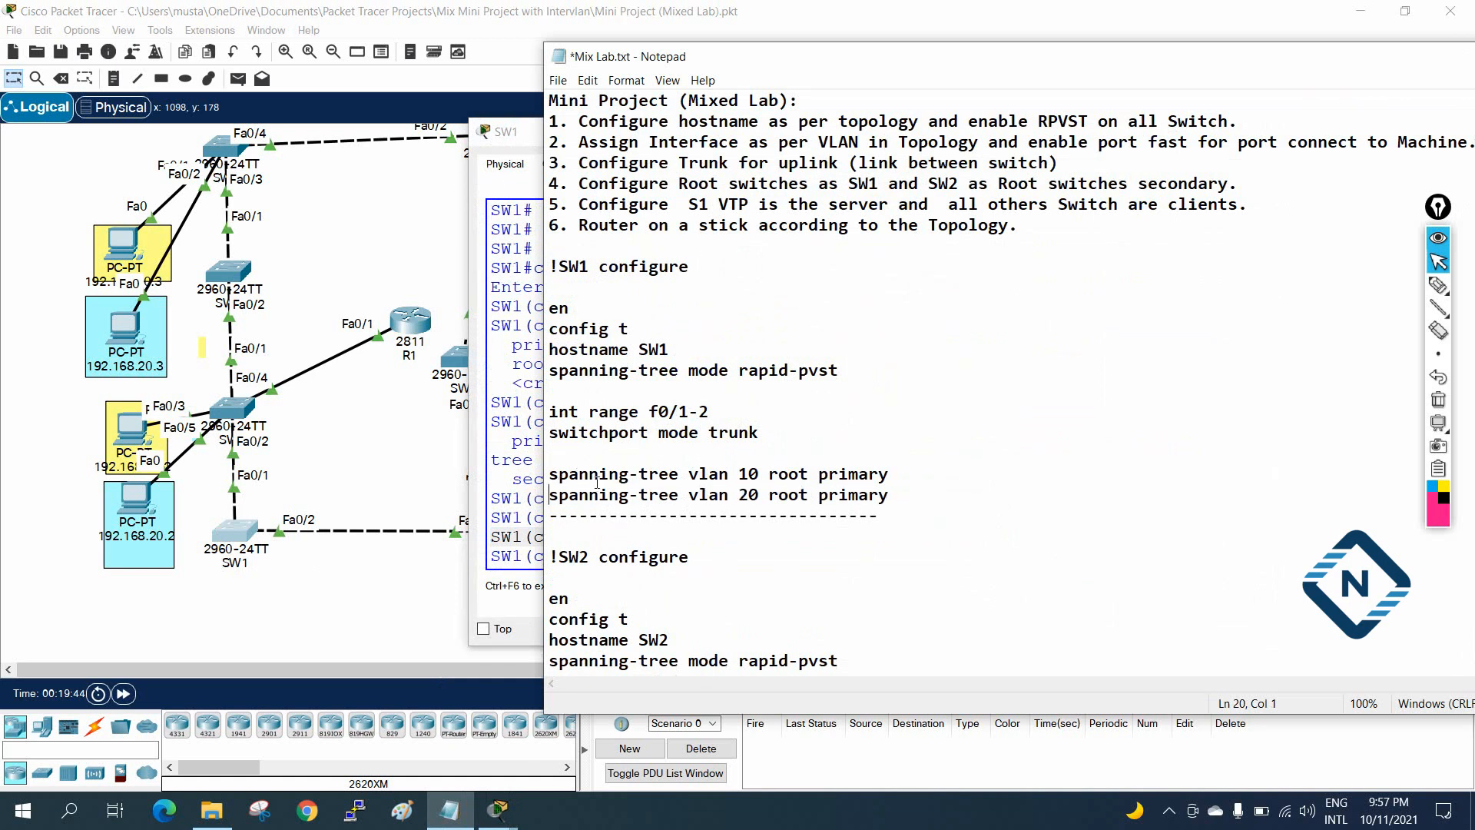
Open SW2's console, maximize it and enter global configuration mode with "config t".
left_click(230, 411)
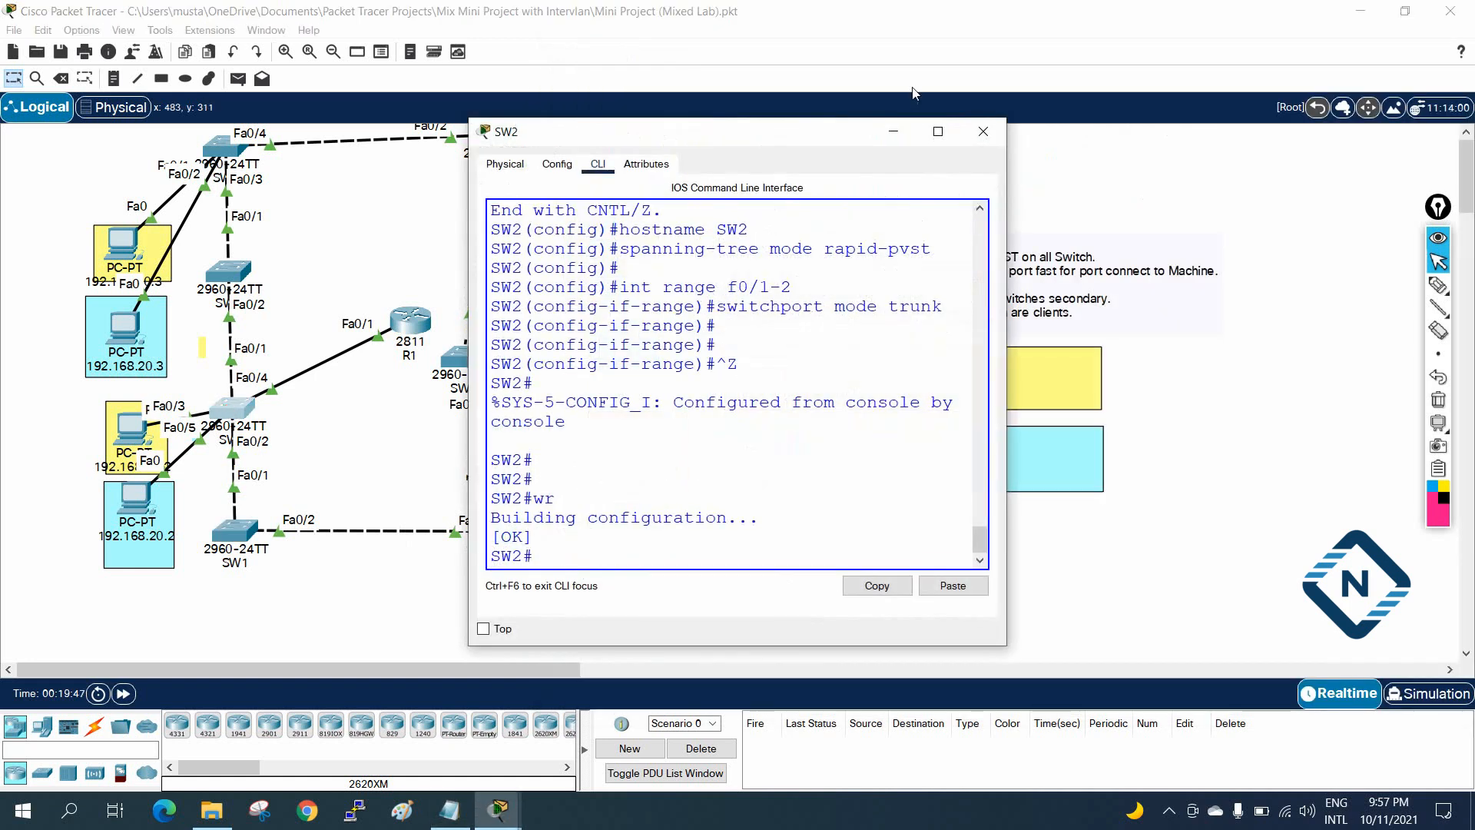
left_click(938, 131)
type("config t")
key("Return")
Make SW2 the secondary root for VLAN 10 with "spanning-tree vlan 10 root secondary", listing the available options after the VLAN number.
type("sp")
key("Tab")
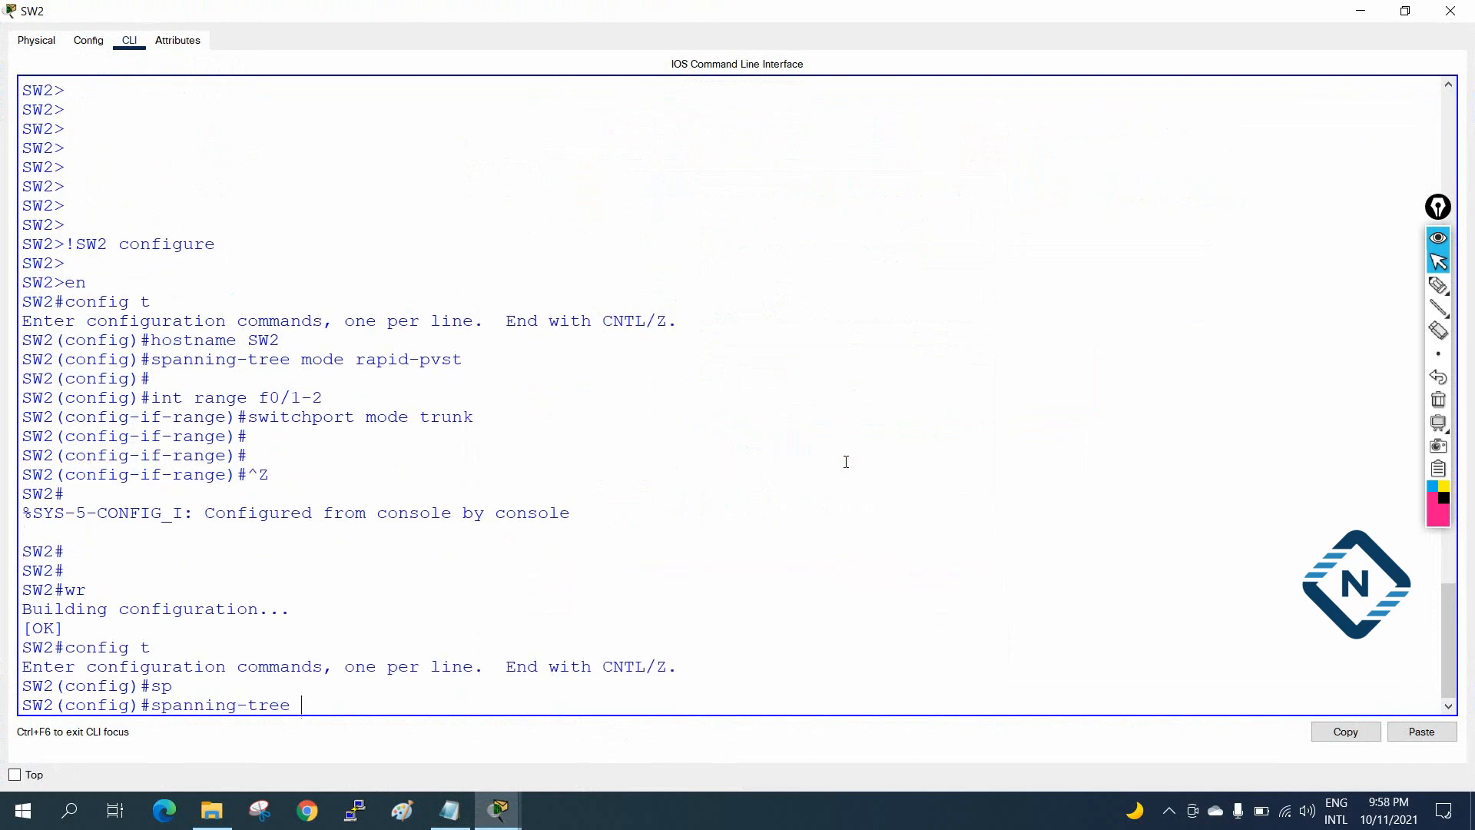
type("vlan 10 ?")
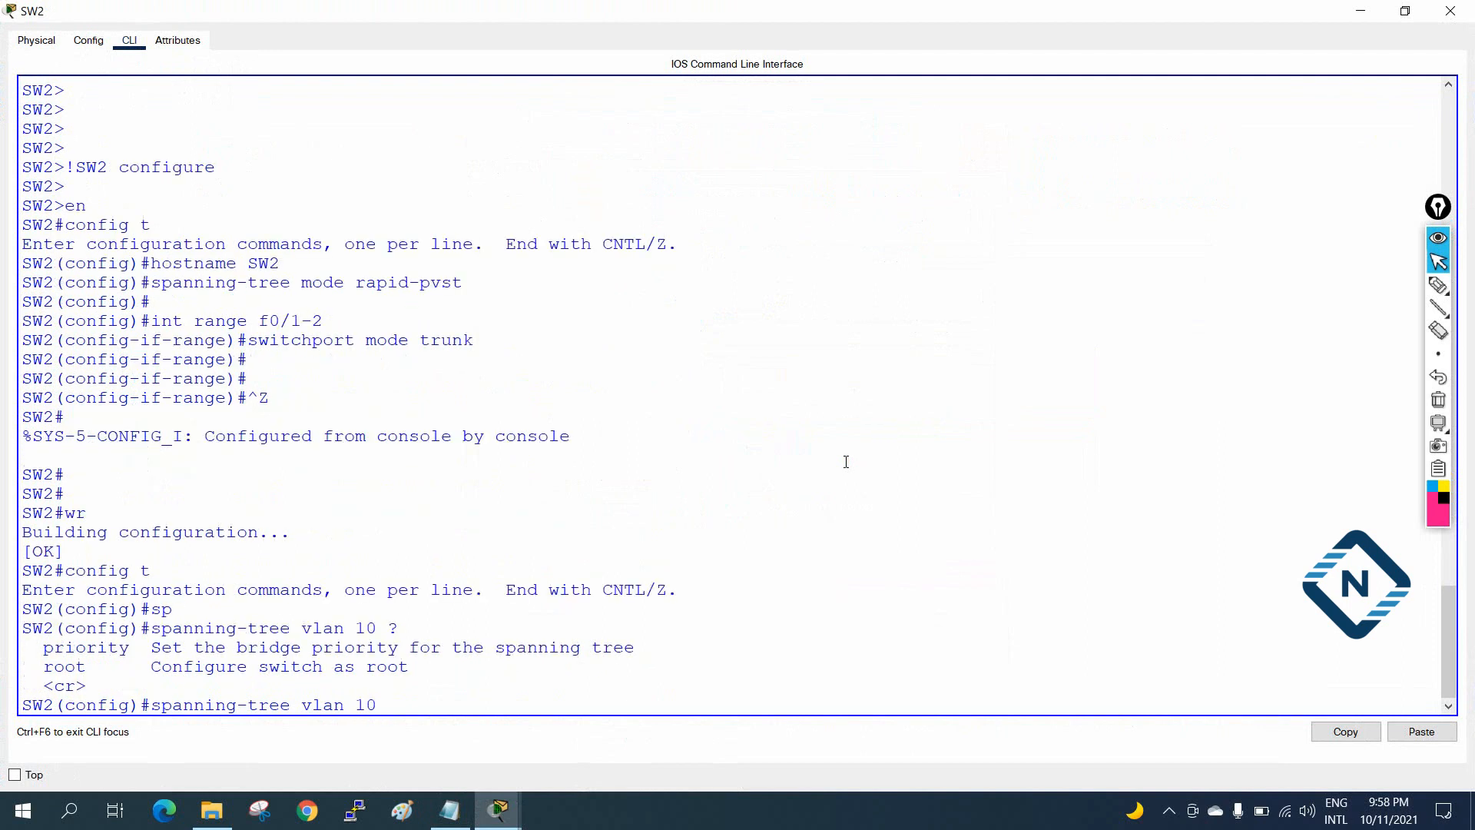
type("ro")
key("Tab")
type("s")
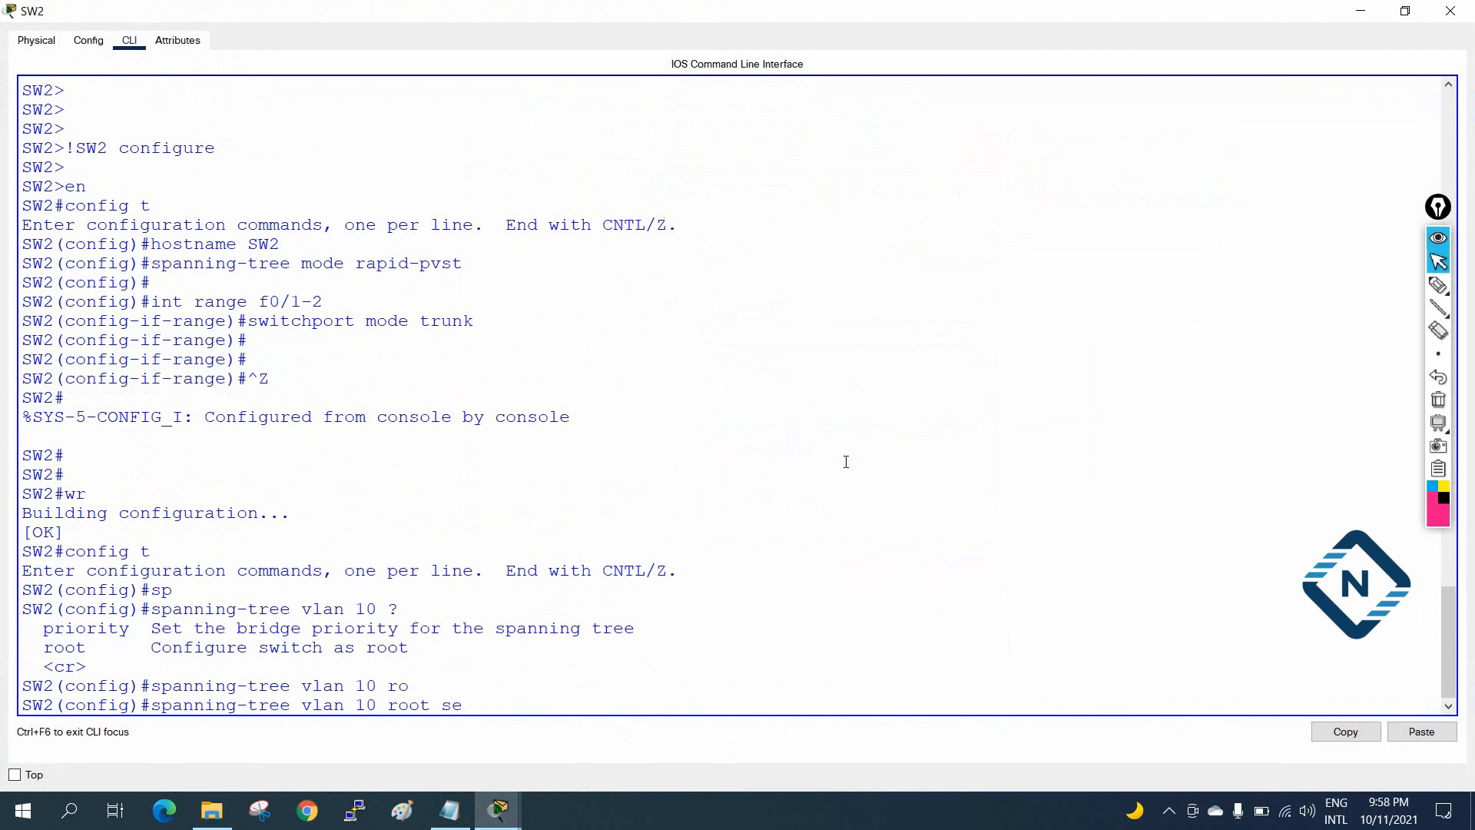
type("e")
key("Tab")
key("Return")
Make SW2 the secondary root for VLAN 20 by reusing the previous command with VLAN 20.
key("Up")
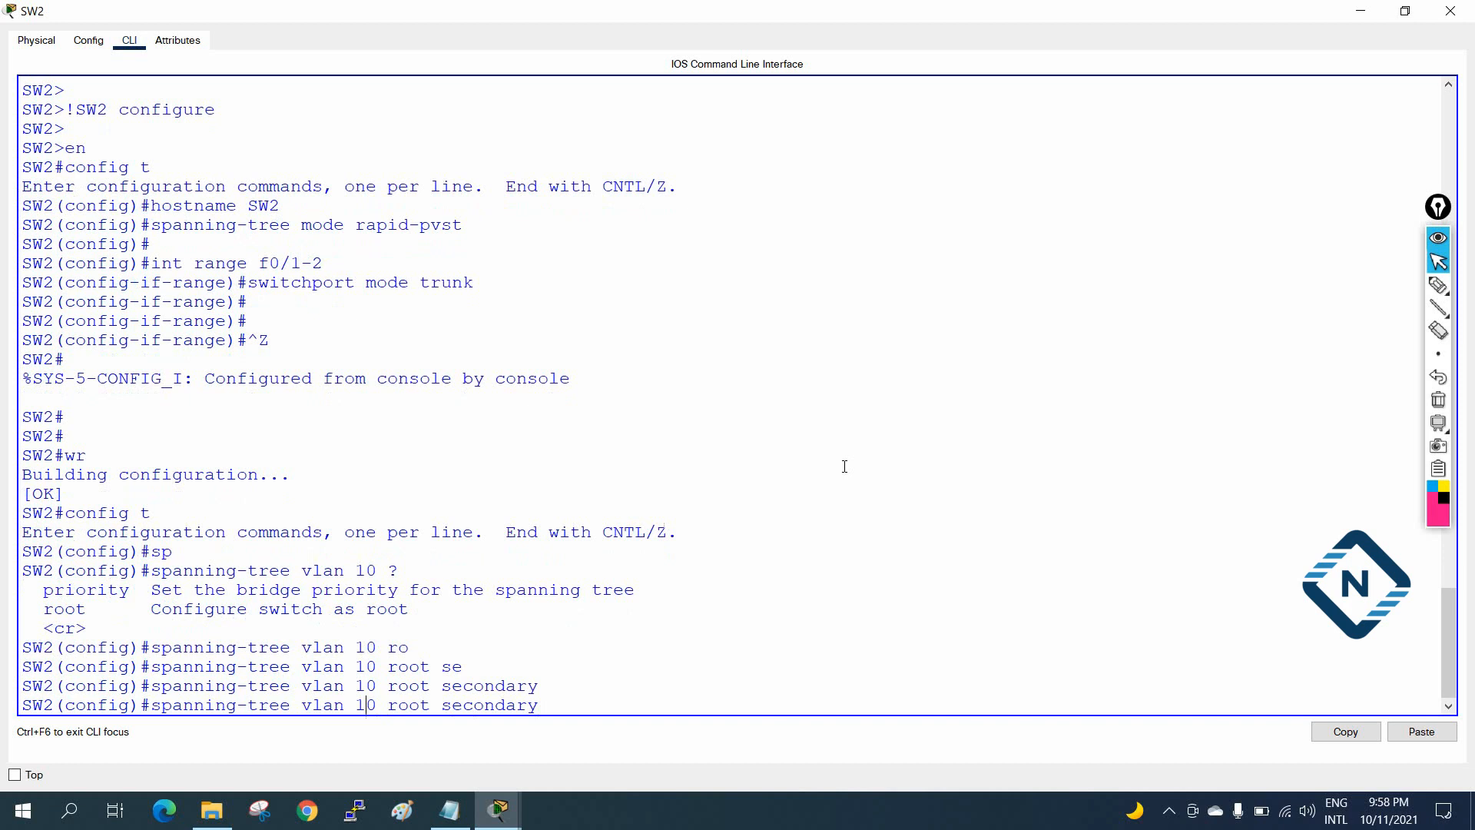
key("Left")
key("Left")
key("Left")
key("Left")
key("Left")
key("Left")
key("Left")
key("Left")
key("Left")
key("Left")
key("Left")
key("Left")
key("Left")
key("Left")
key("Left")
key("Left")
key("BackSpace")
key("Return")
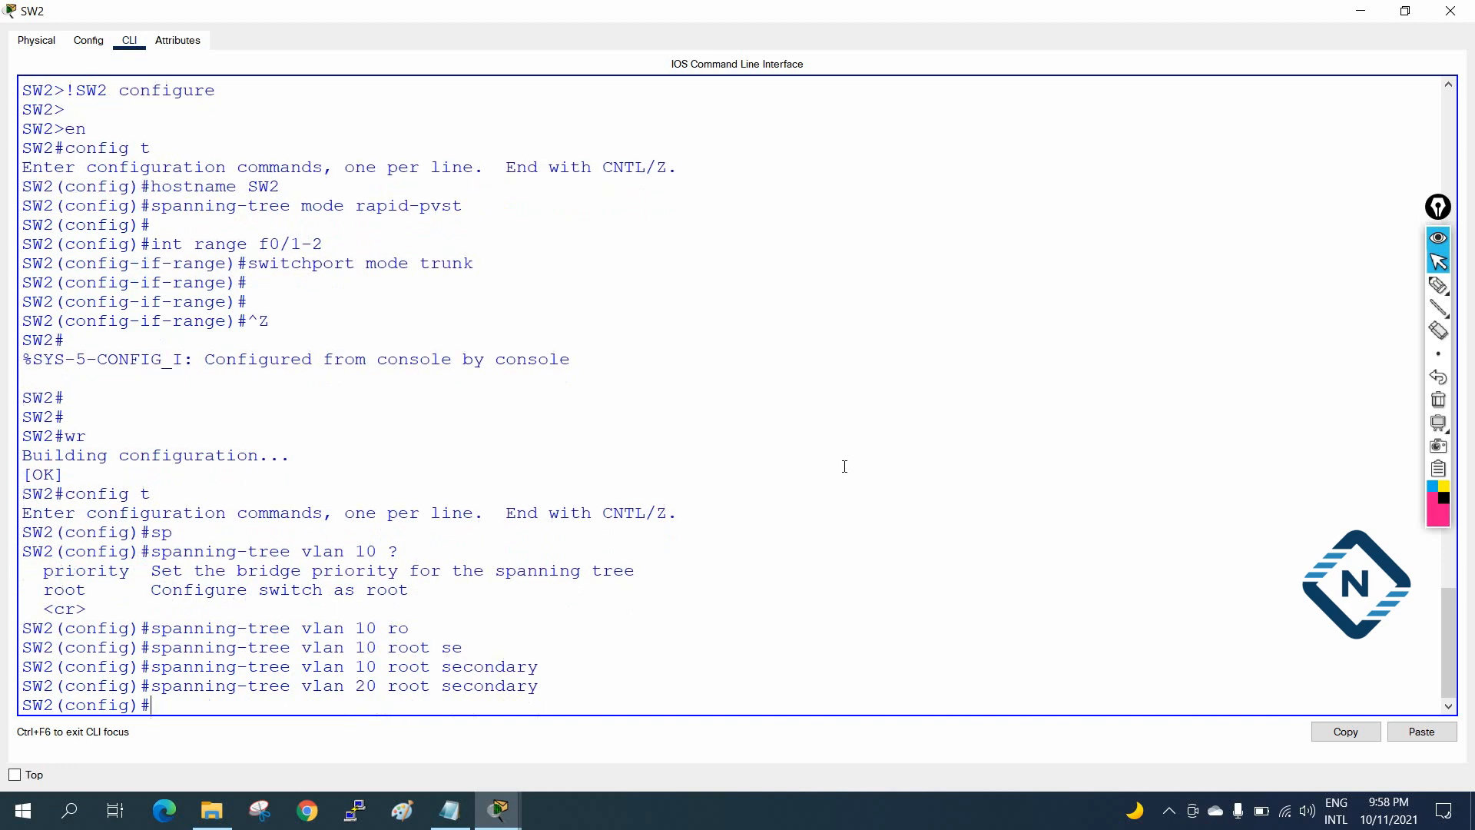
Copy SW2's two root secondary commands and paste them below "switchport mode trunk" in the SW2 section of Mix Lab.txt.
left_click_drag(552, 691, 17, 665)
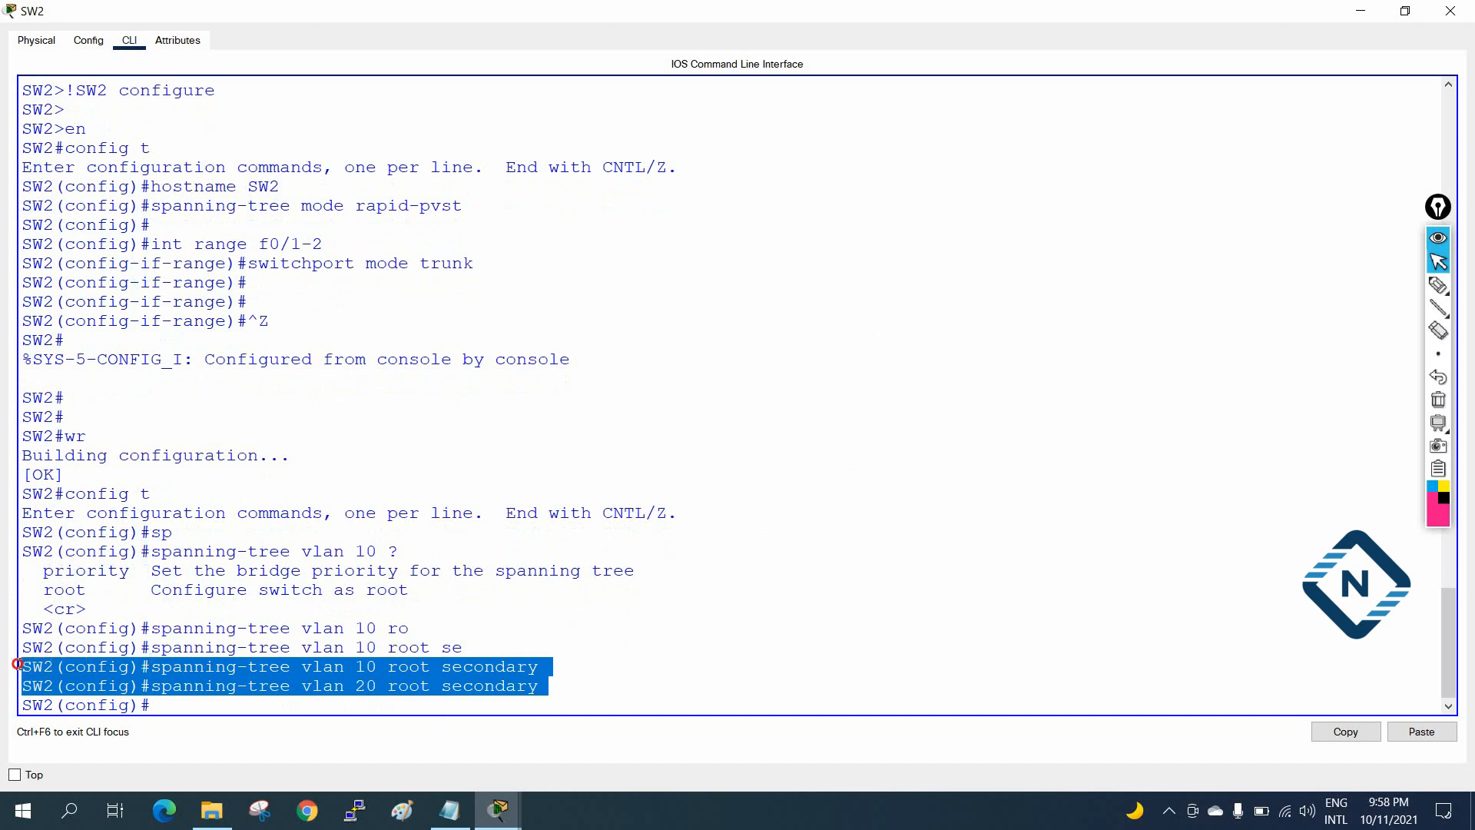
right_click(110, 674)
left_click(151, 684)
left_click(450, 808)
scroll(744, 554, "down", 5)
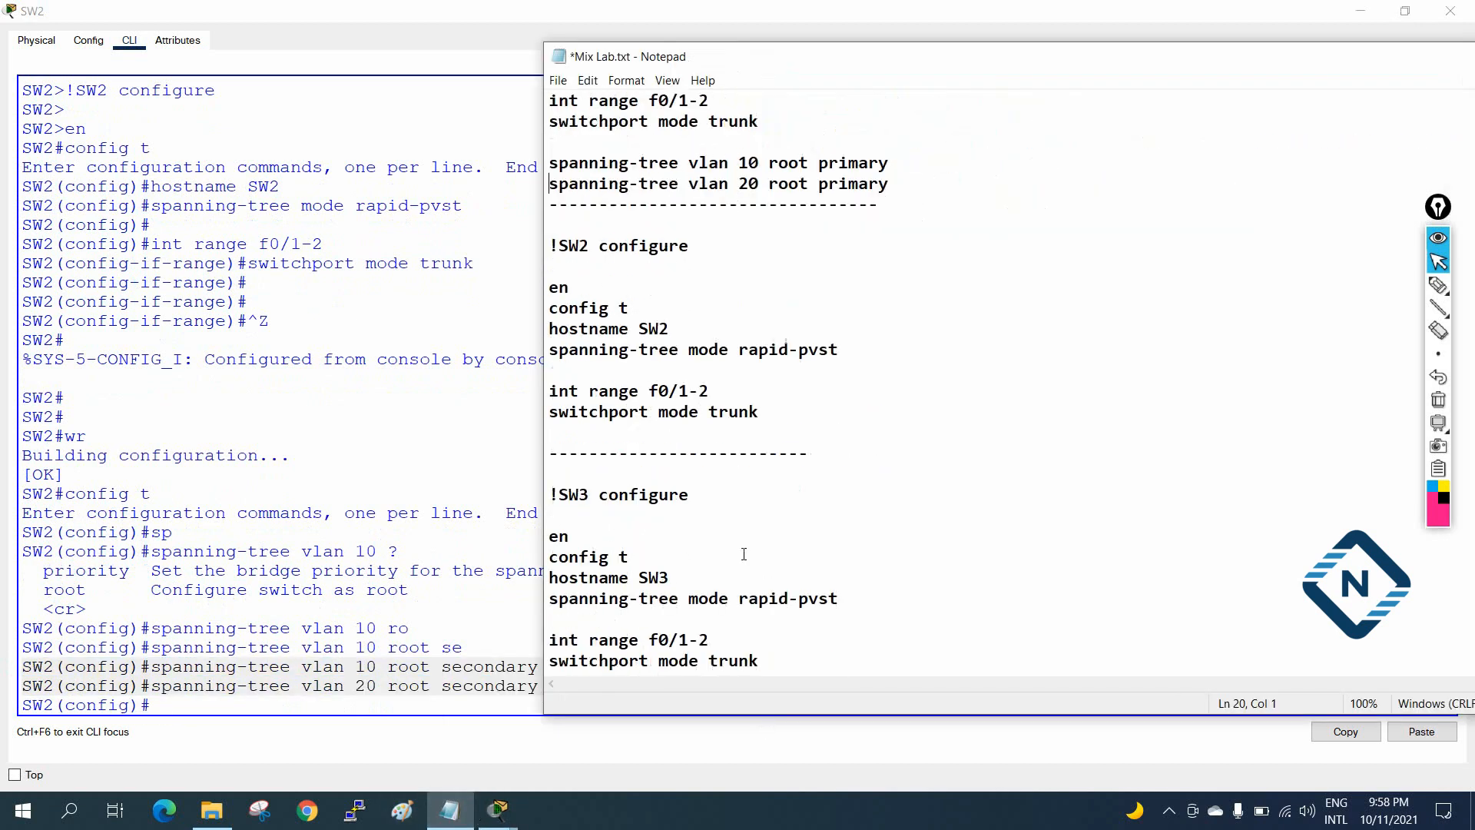
left_click(795, 414)
key("Return")
key("Return")
key("ctrl+v")
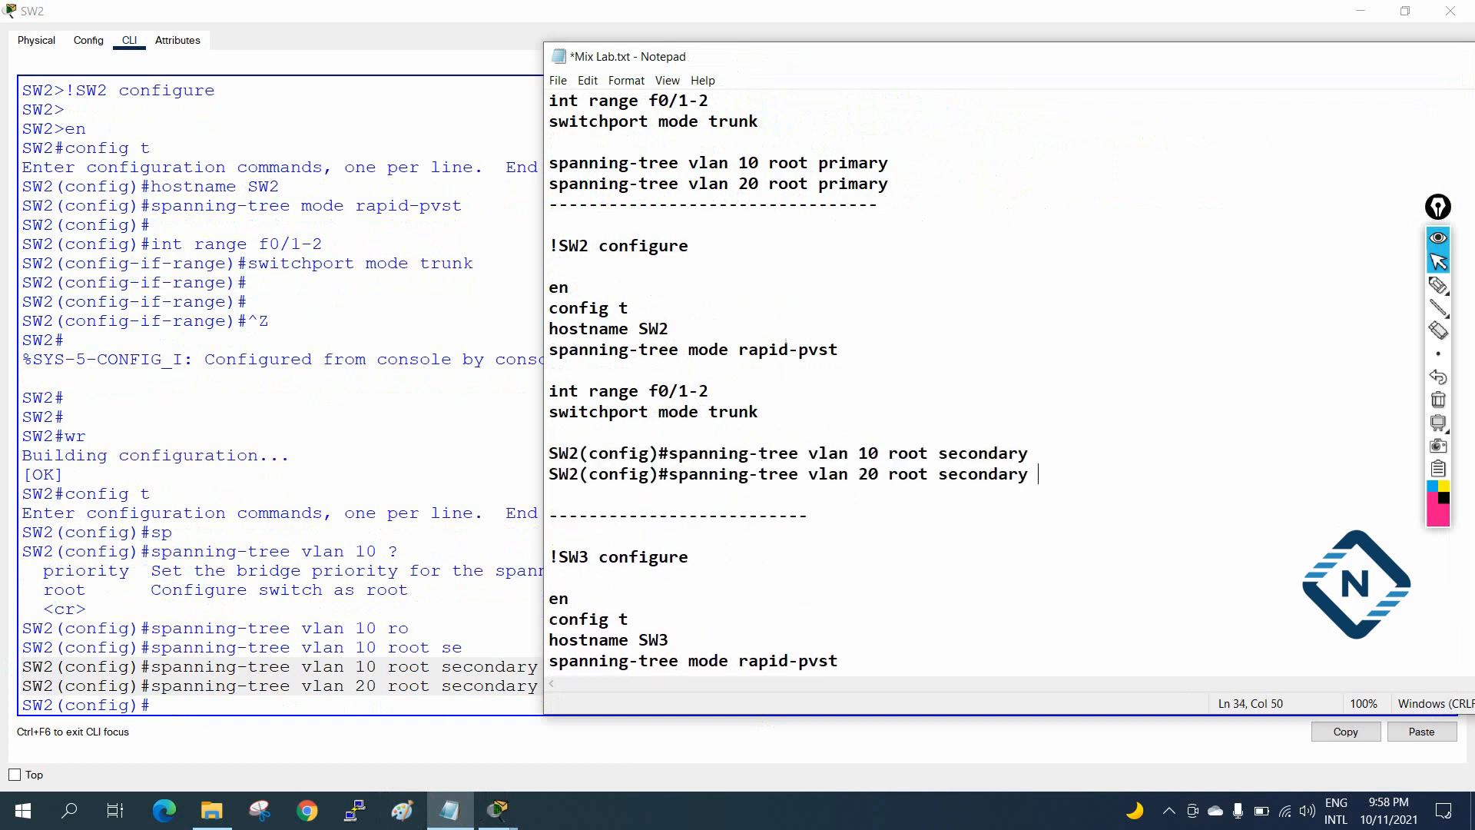
Remove the "SW2(config)#" prompt from both pasted root secondary lines in Mix Lab.txt.
left_click_drag(669, 453, 536, 455)
key("BackSpace")
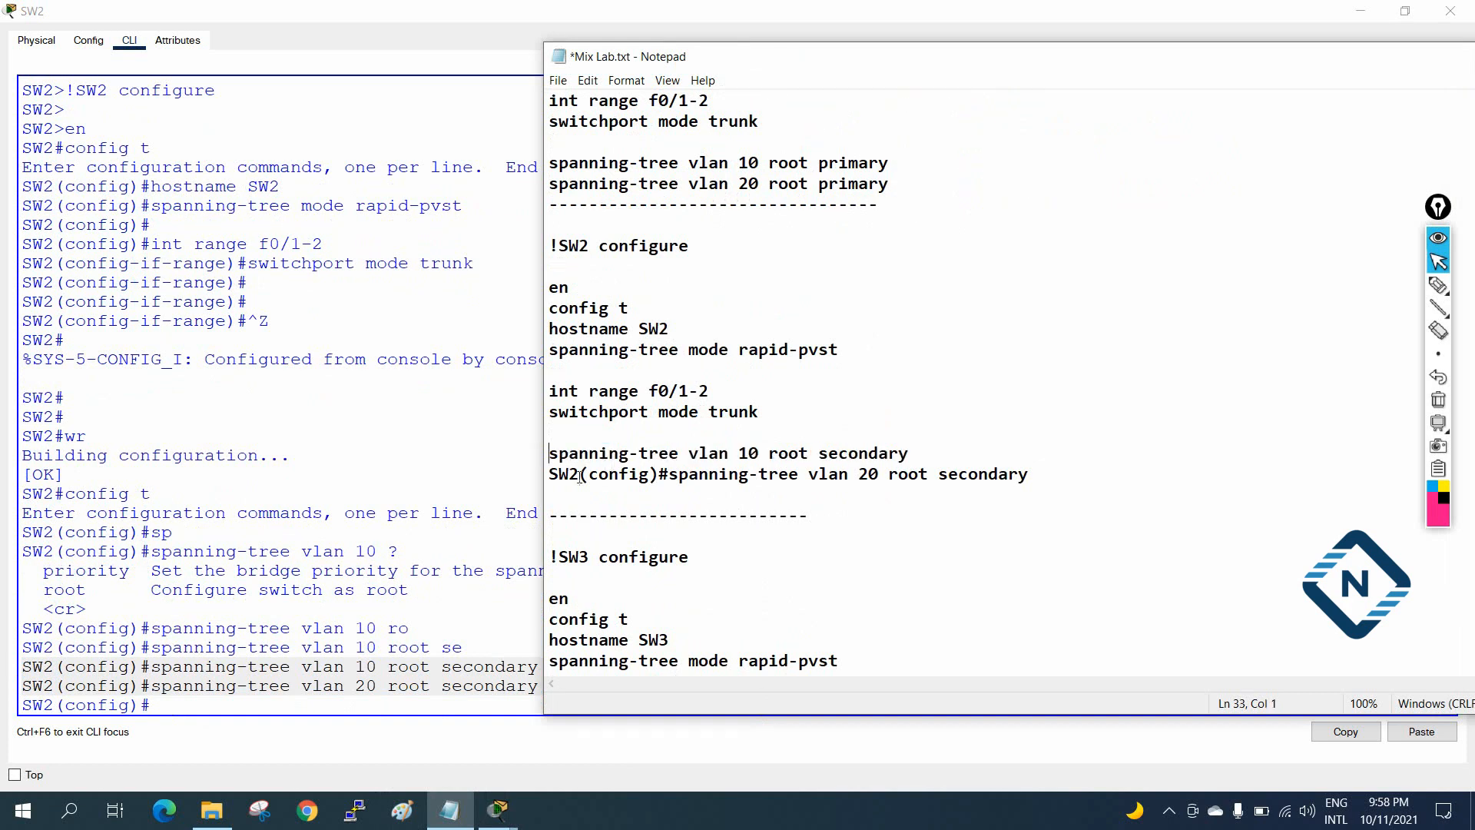
left_click_drag(666, 474, 538, 476)
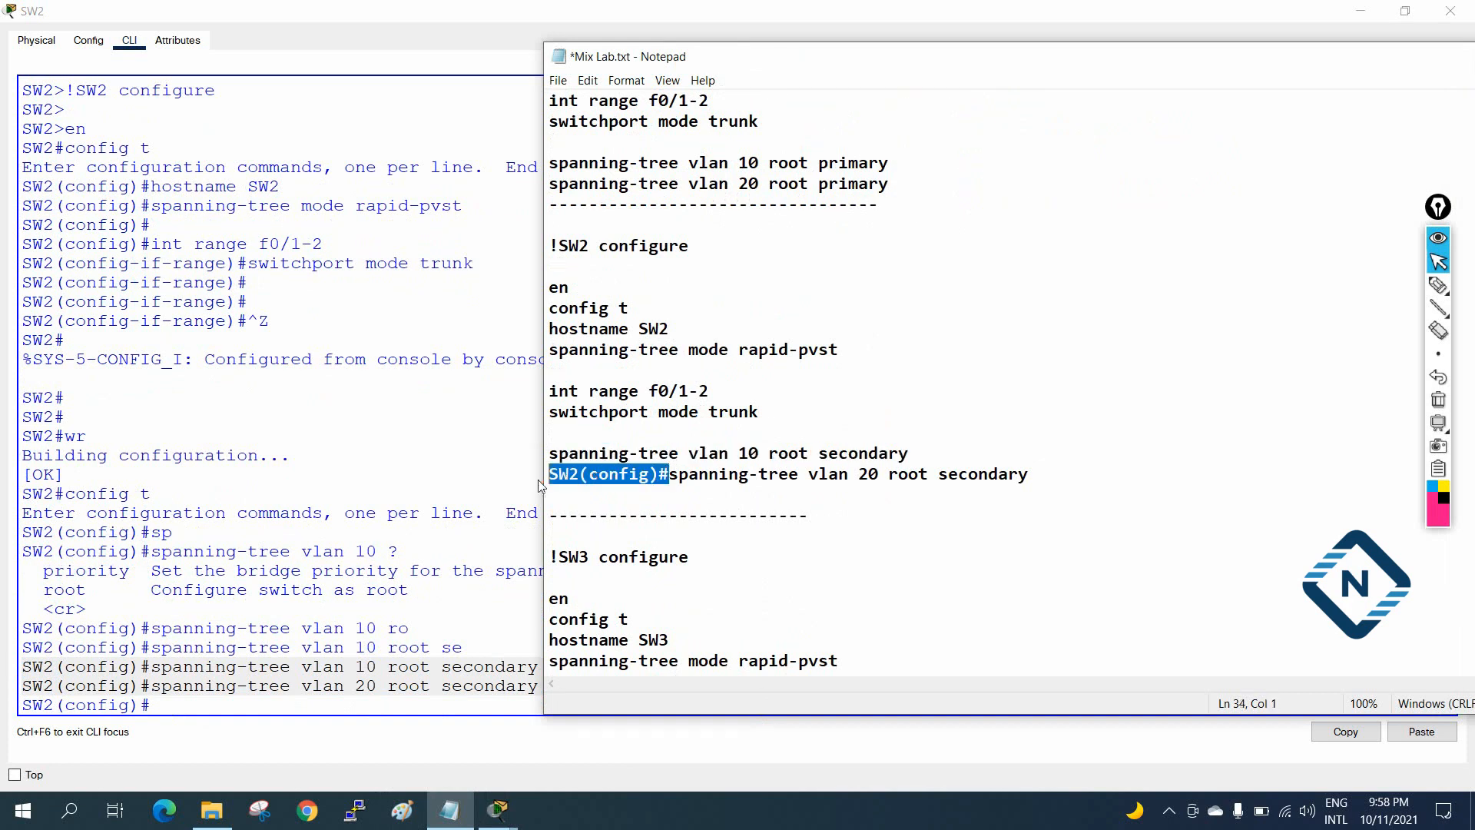
key("BackSpace")
left_click(686, 498)
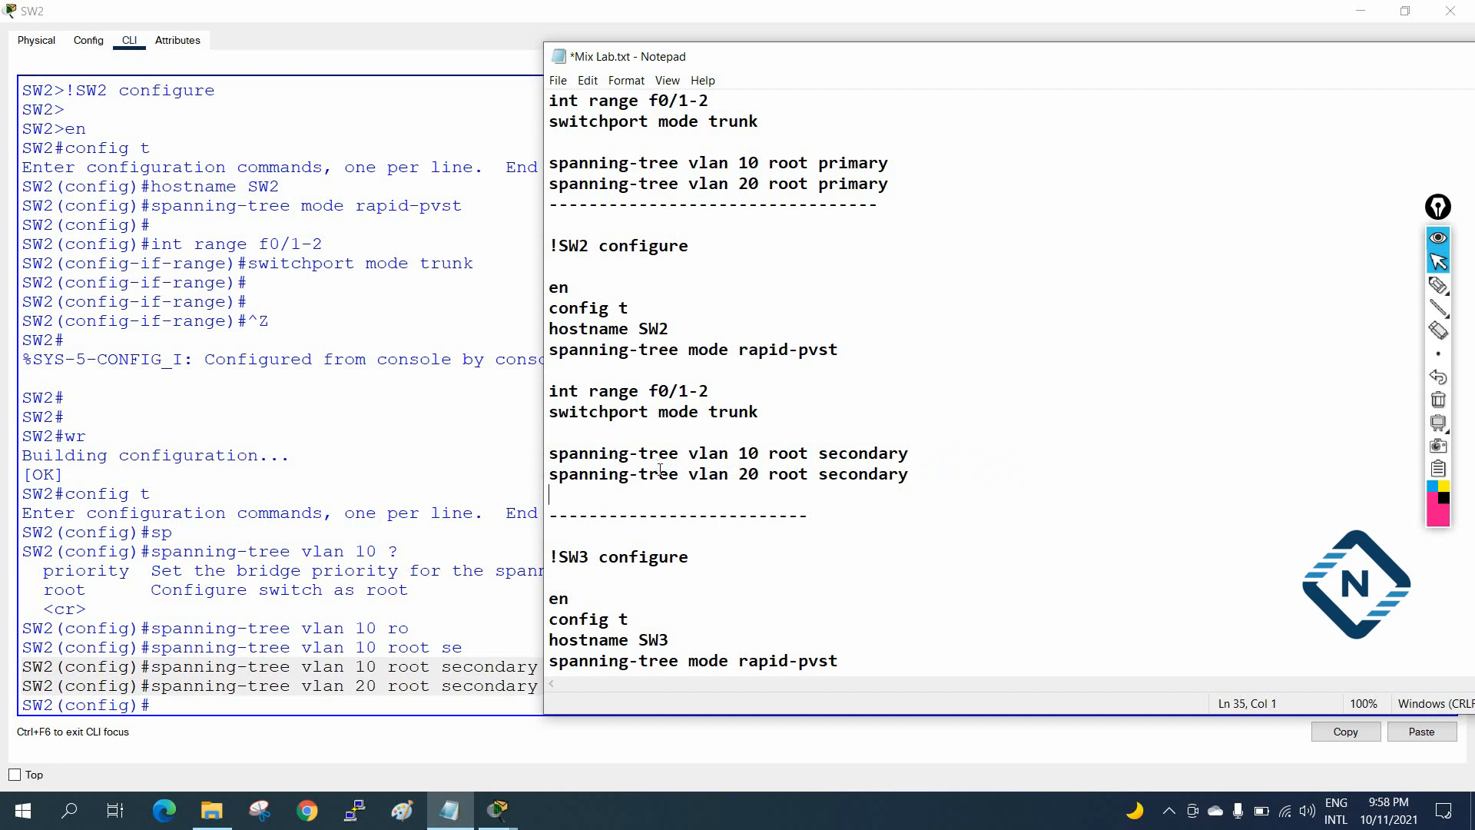
Return to SW2's console, leave configuration mode and save the configuration with "wr".
left_click(291, 455)
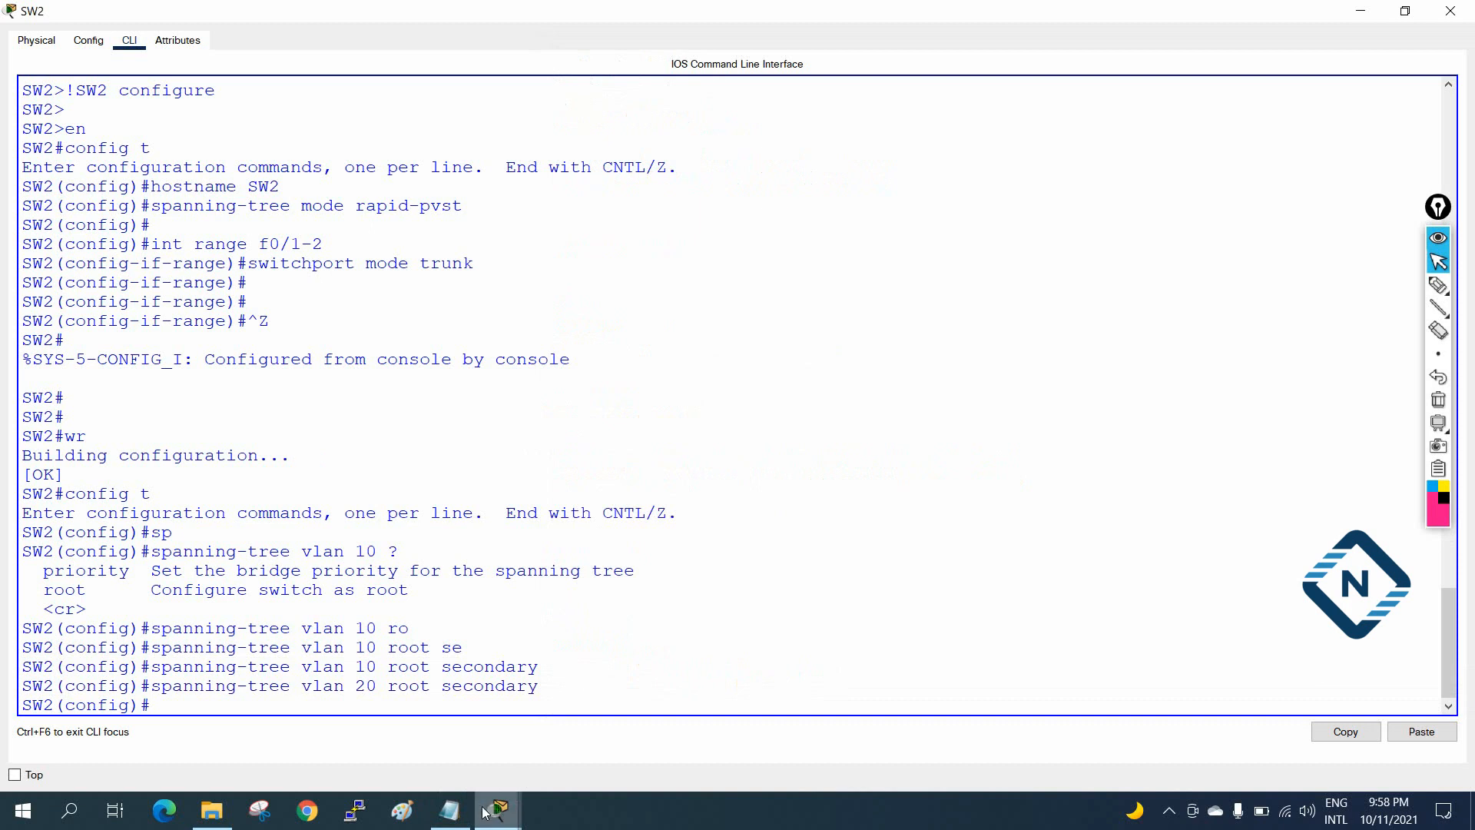
left_click(449, 809)
left_click(314, 649)
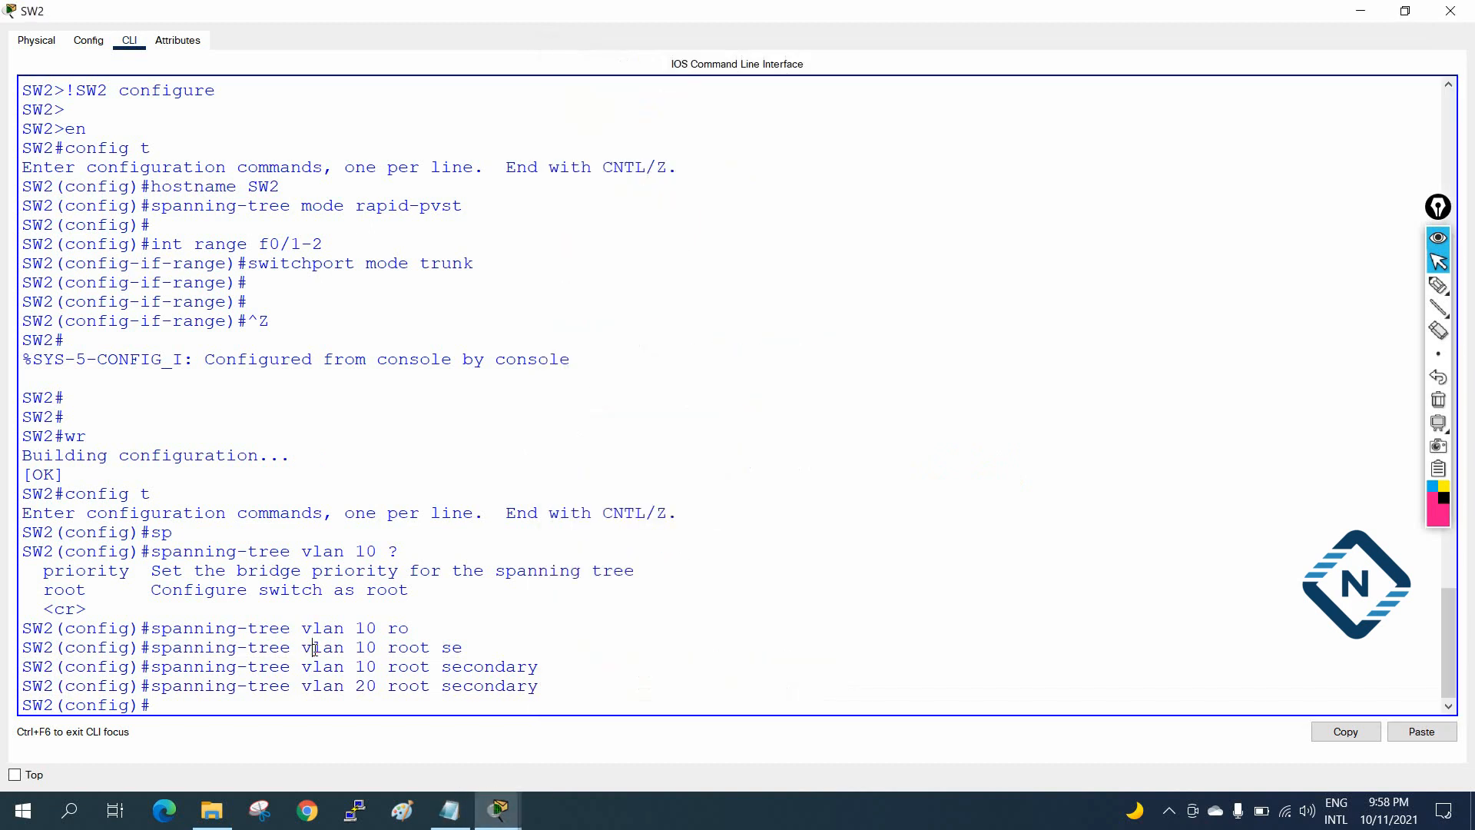
key("ctrl+z")
key("Return")
key("Return")
key("Return")
type("wr")
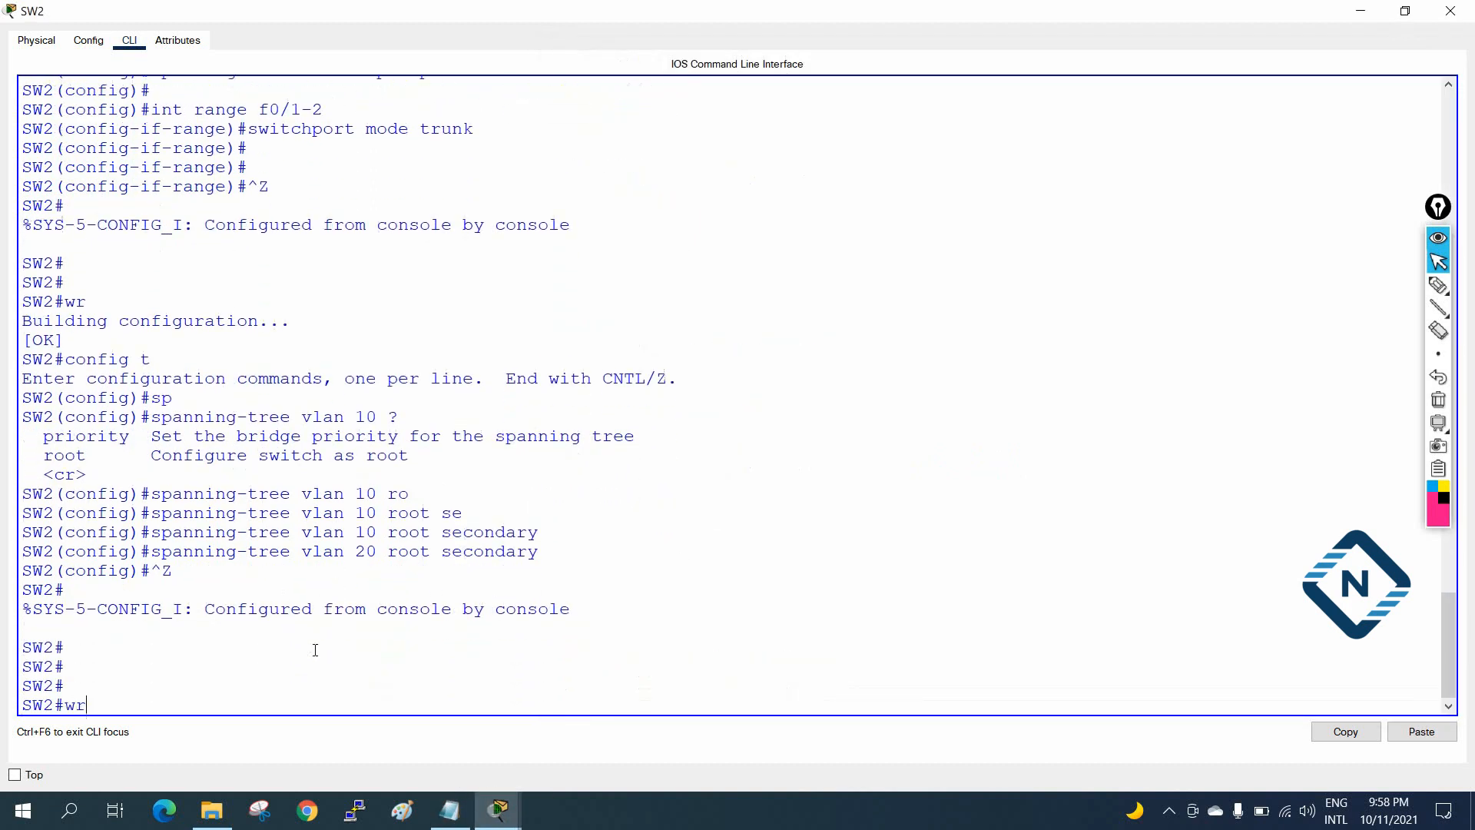
key("Return")
key("Return")
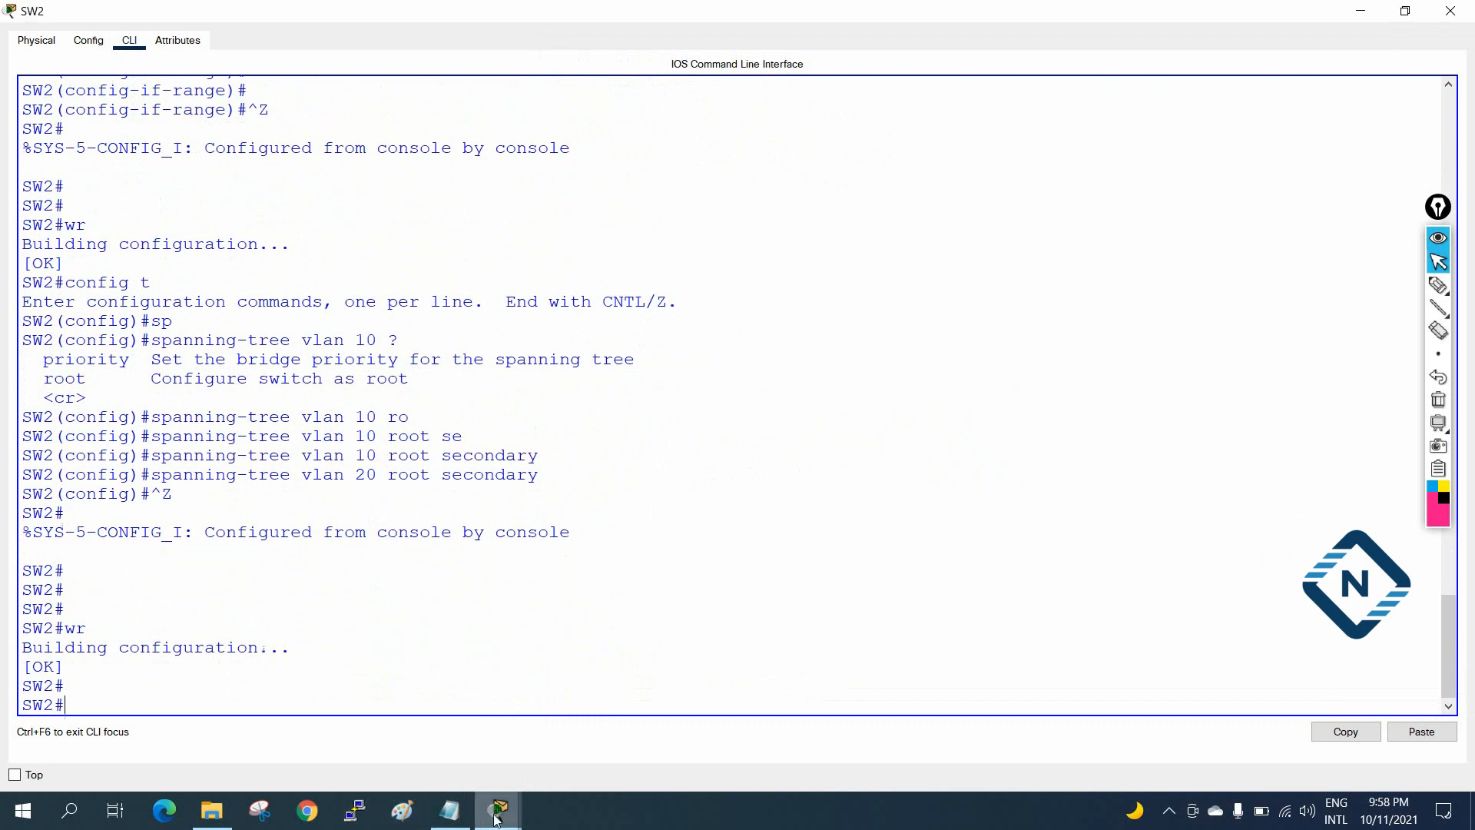
Switch to SW1's console, leave configuration mode and save the configuration with "wr".
mouse_move(497, 809)
left_click(473, 743)
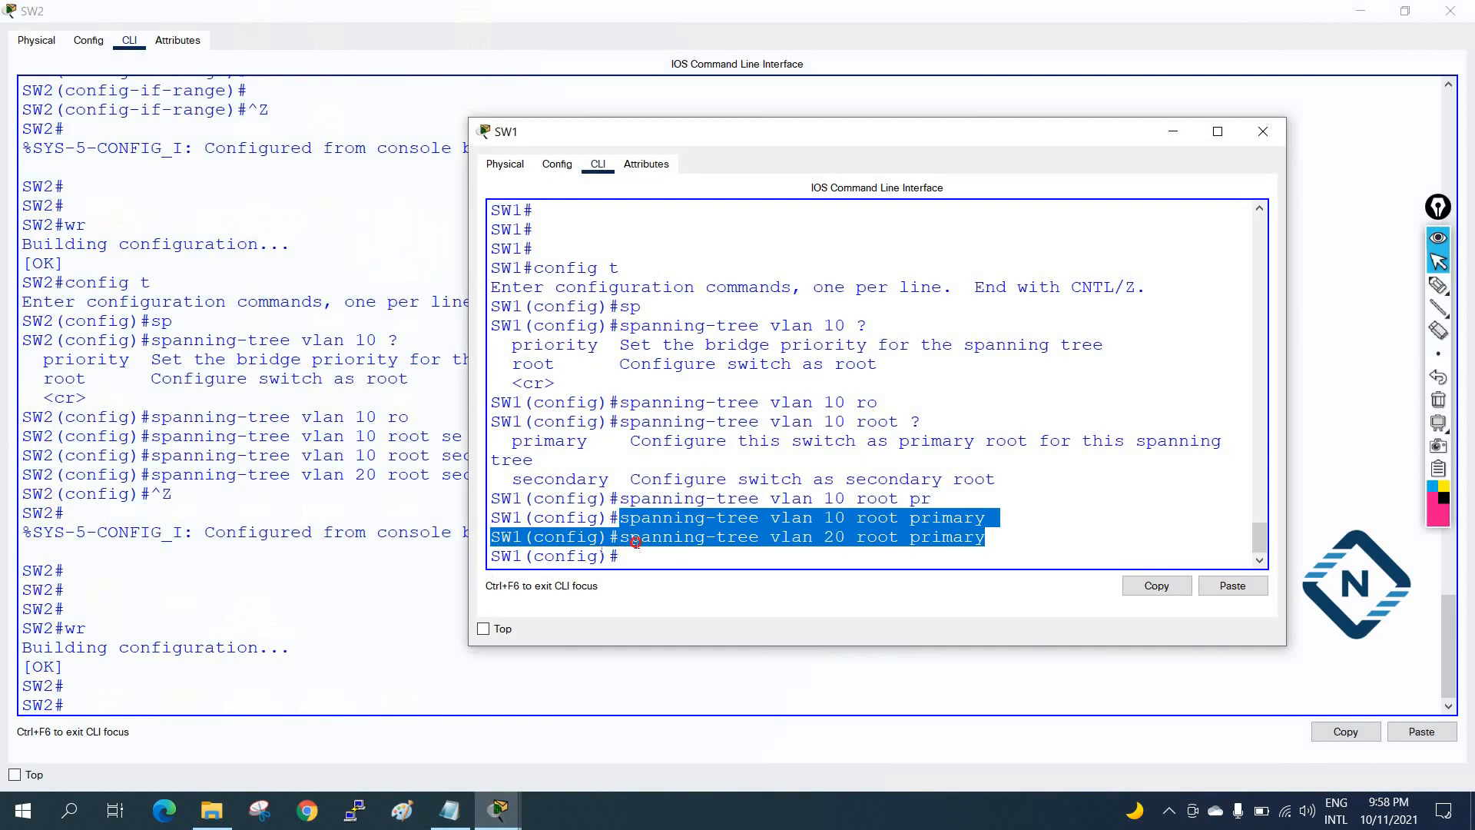
left_click(587, 588)
key("ctrl+z")
key("Return")
key("Return")
type("wr")
key("Return")
key("Return")
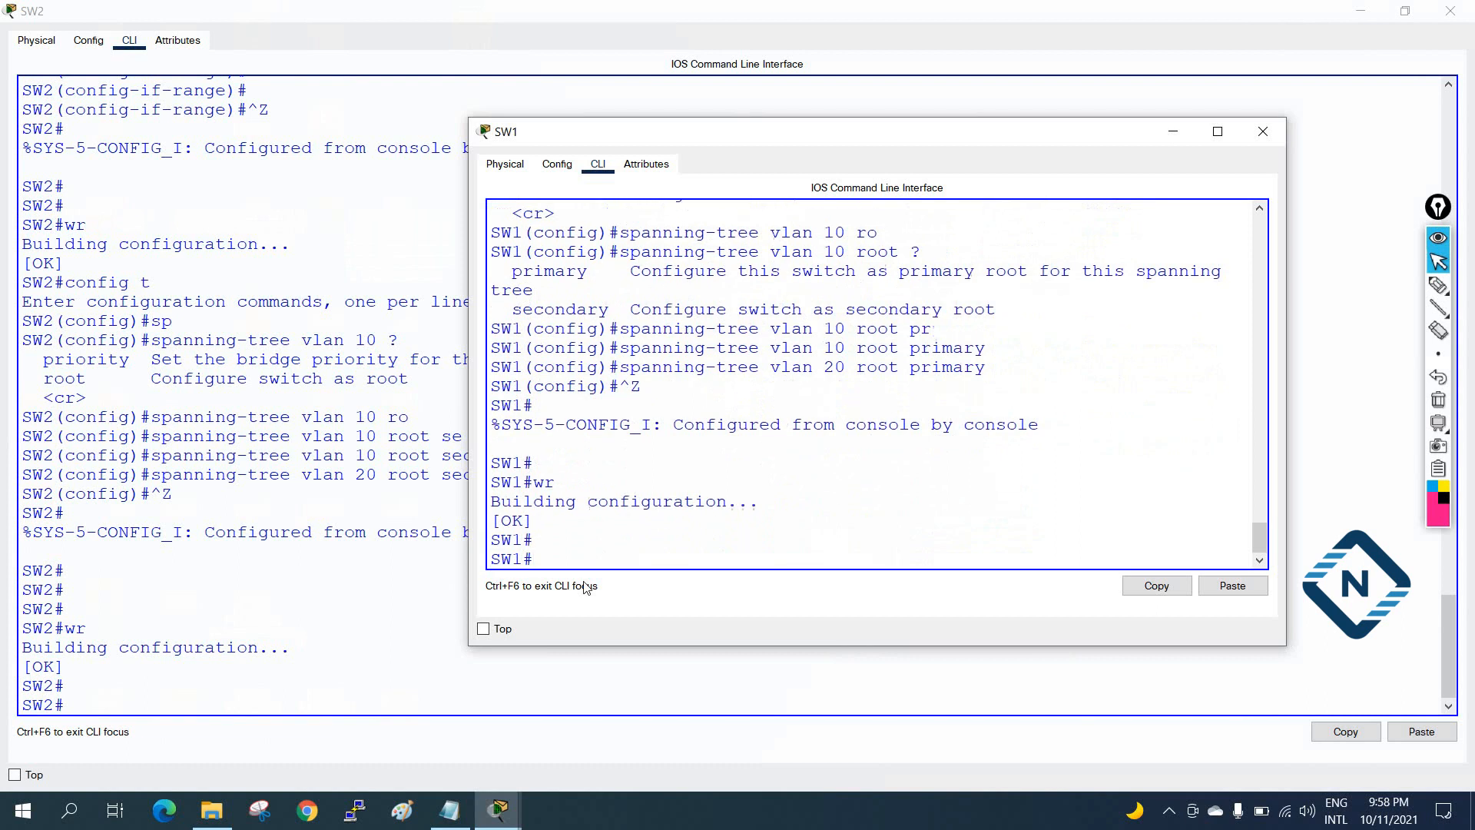
Review the Mini Project task list at the beginning of Mix Lab.txt, checking tasks 1 to 5 against the work done.
left_click(450, 809)
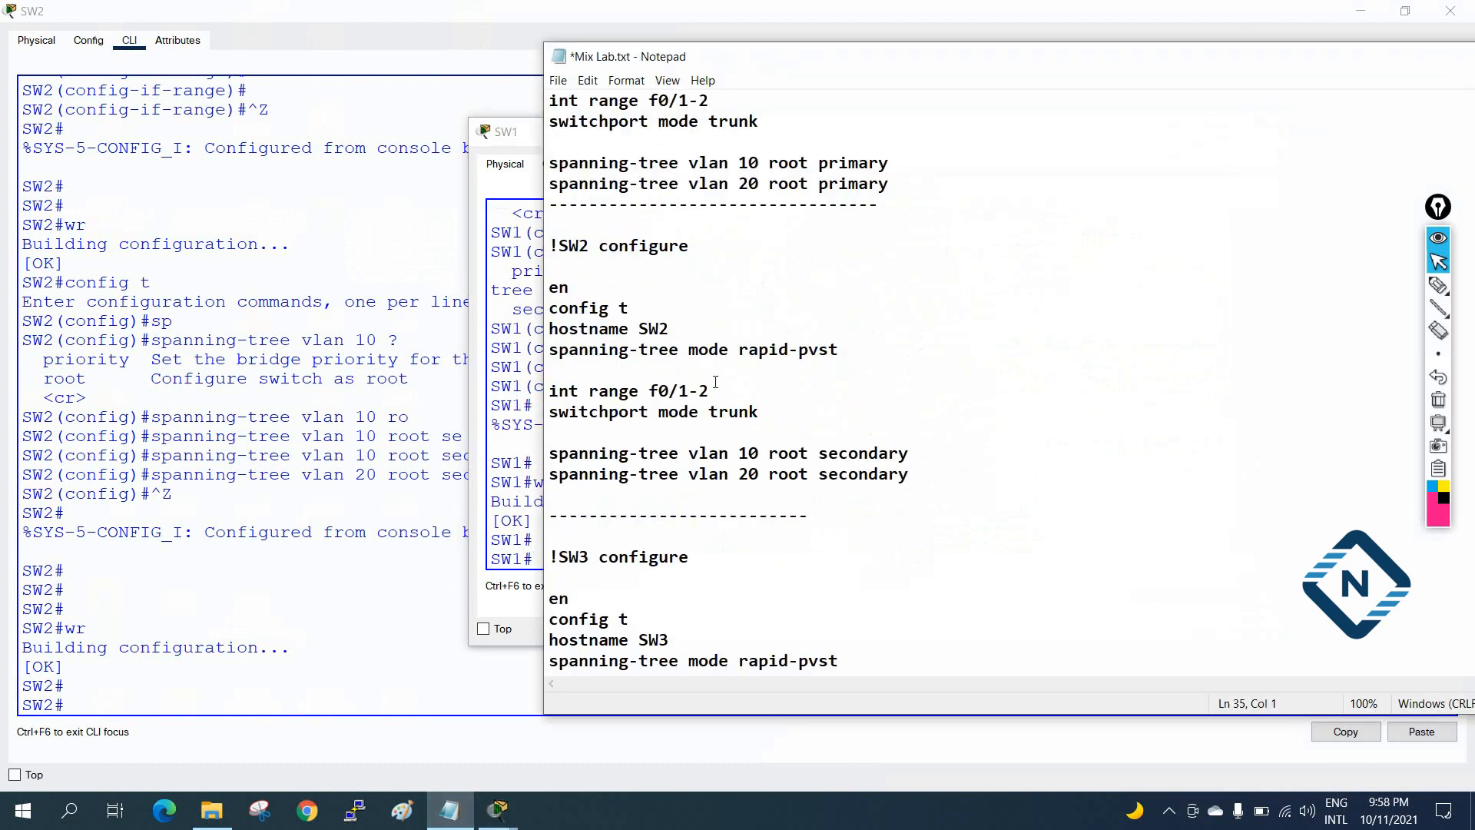
scroll(769, 411, "up", 5)
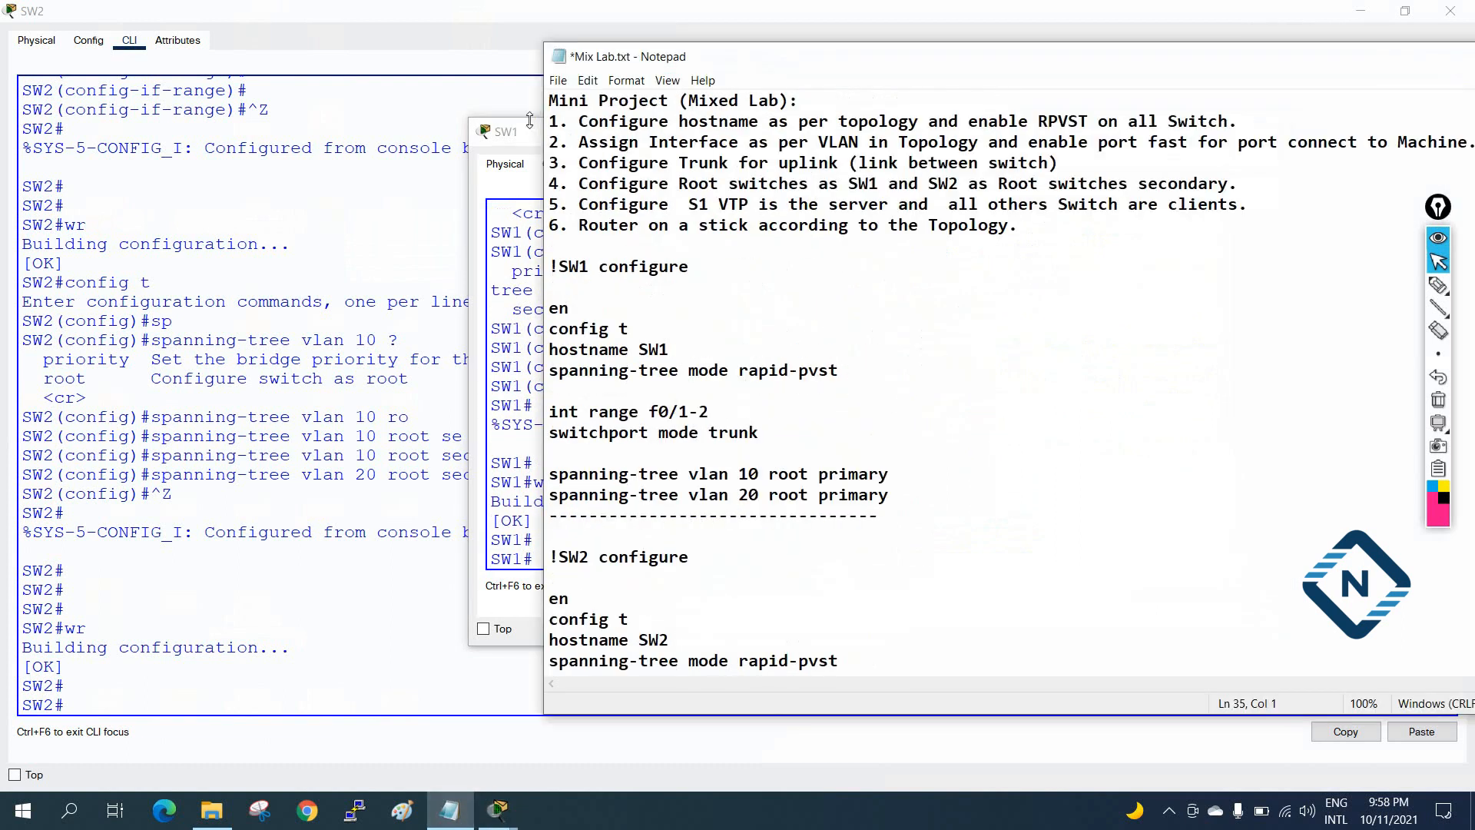
left_click_drag(551, 121, 1198, 121)
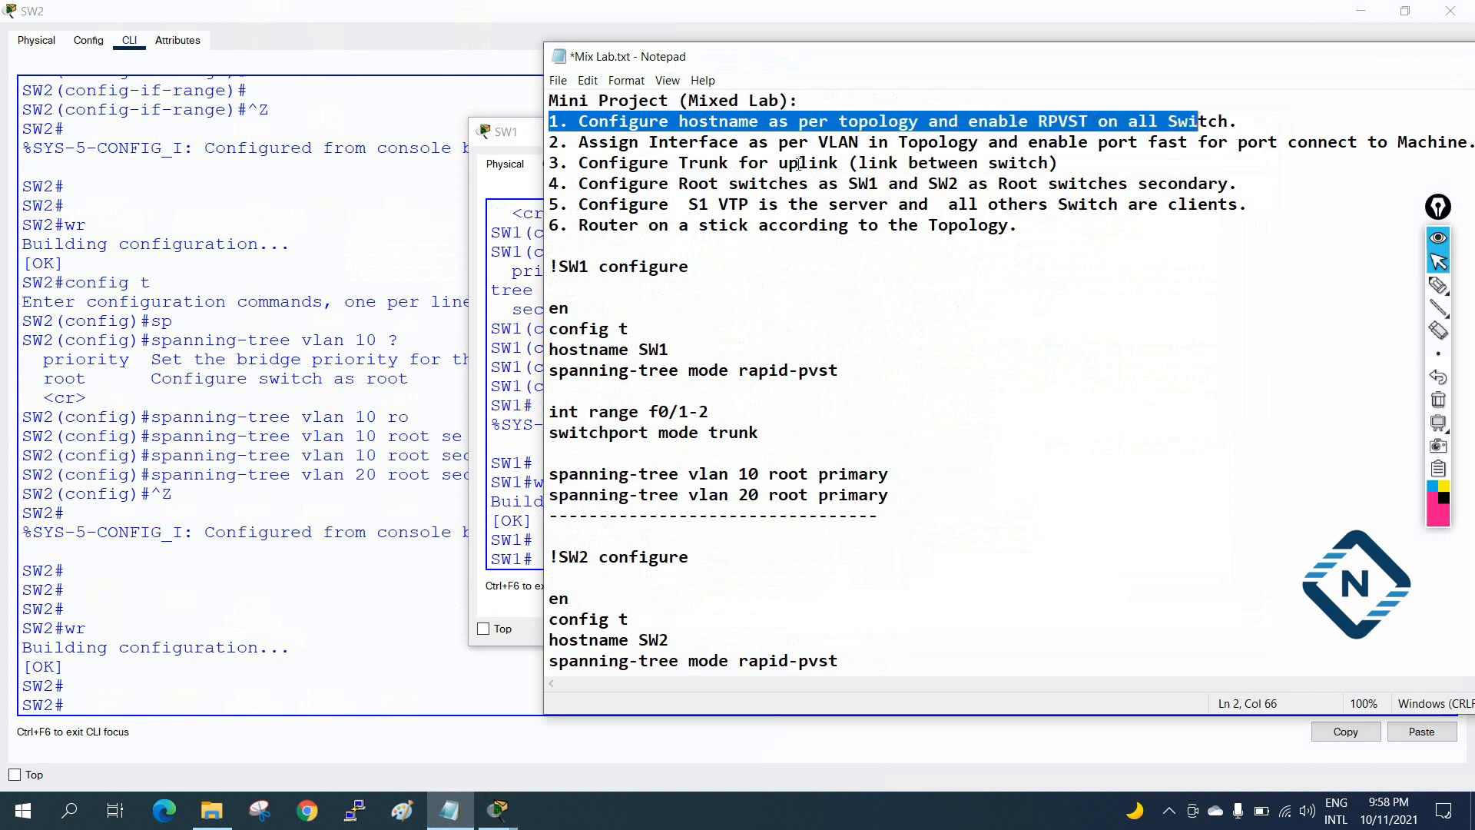
left_click_drag(550, 162, 1060, 163)
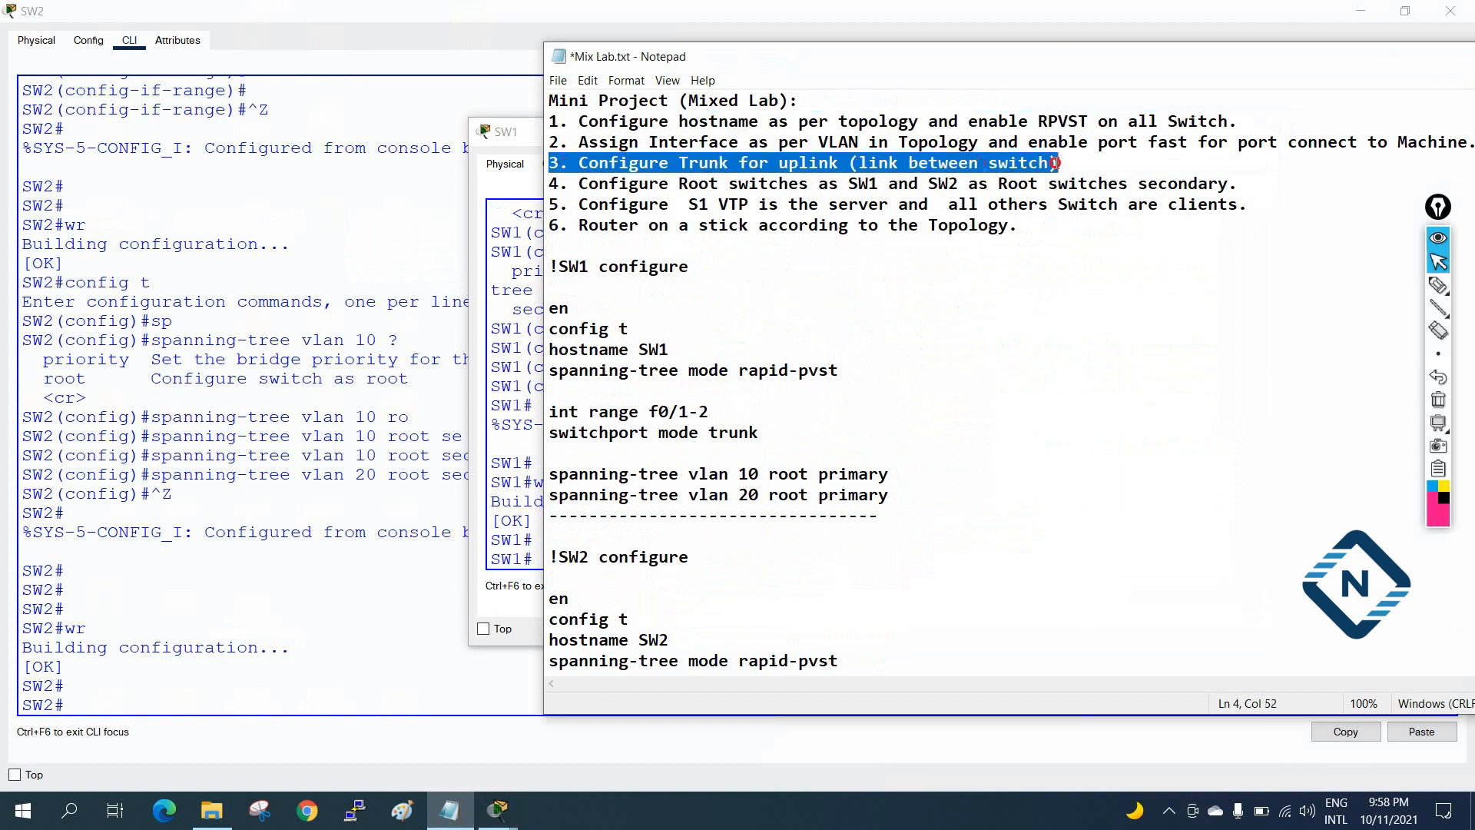
left_click_drag(549, 184, 1198, 184)
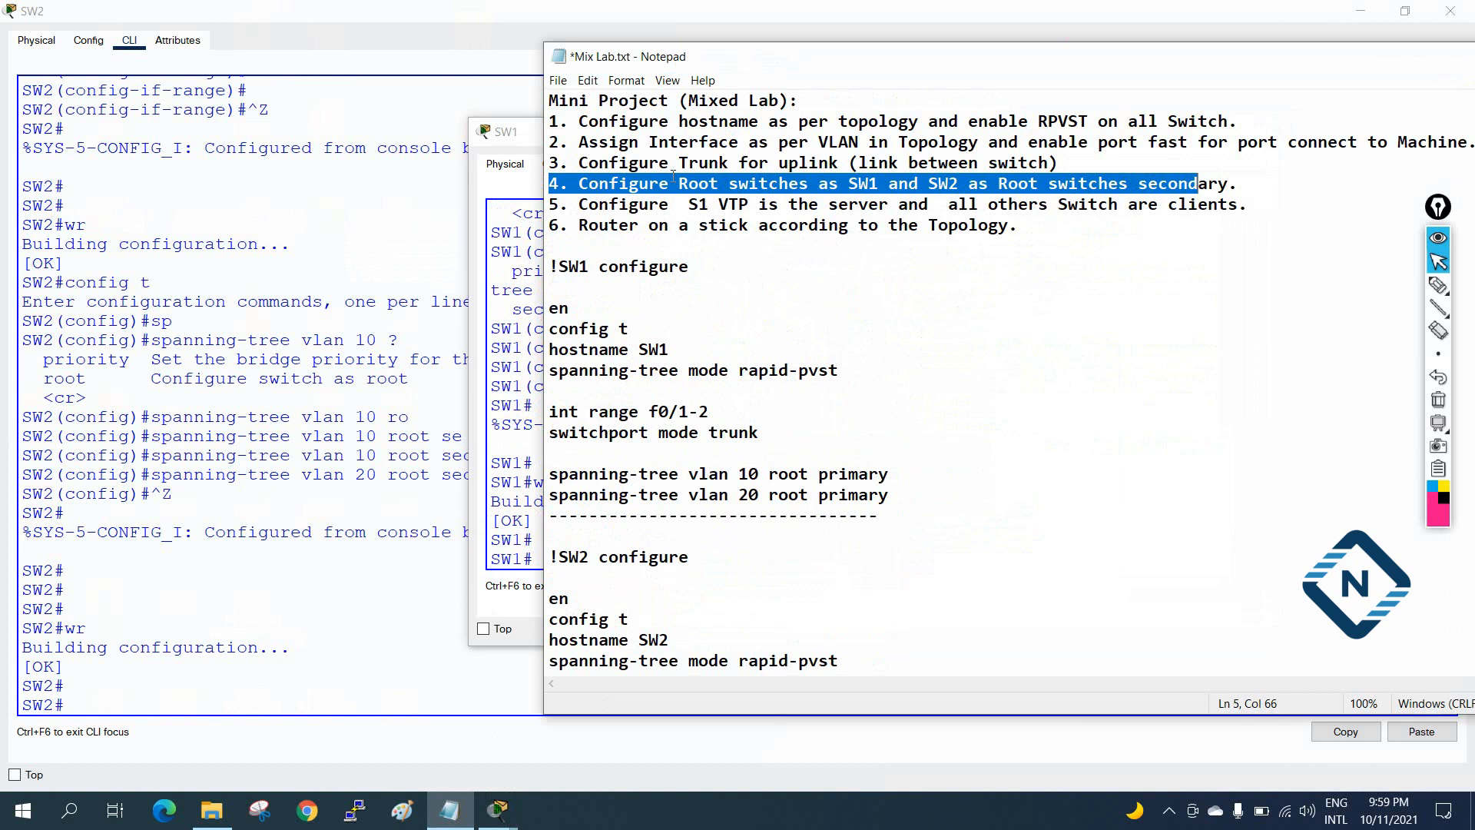
left_click_drag(572, 141, 1191, 126)
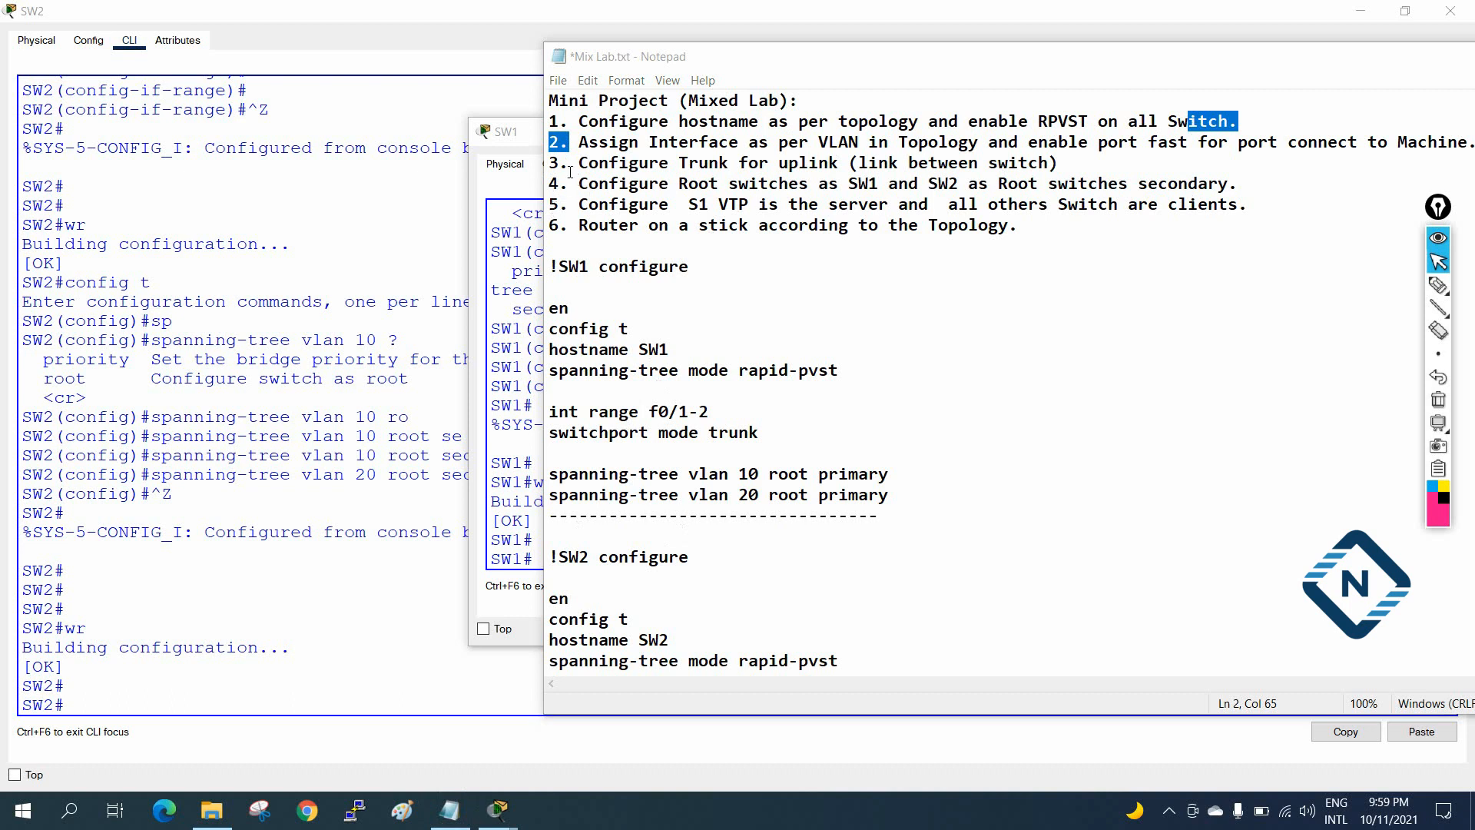
left_click_drag(570, 205, 536, 207)
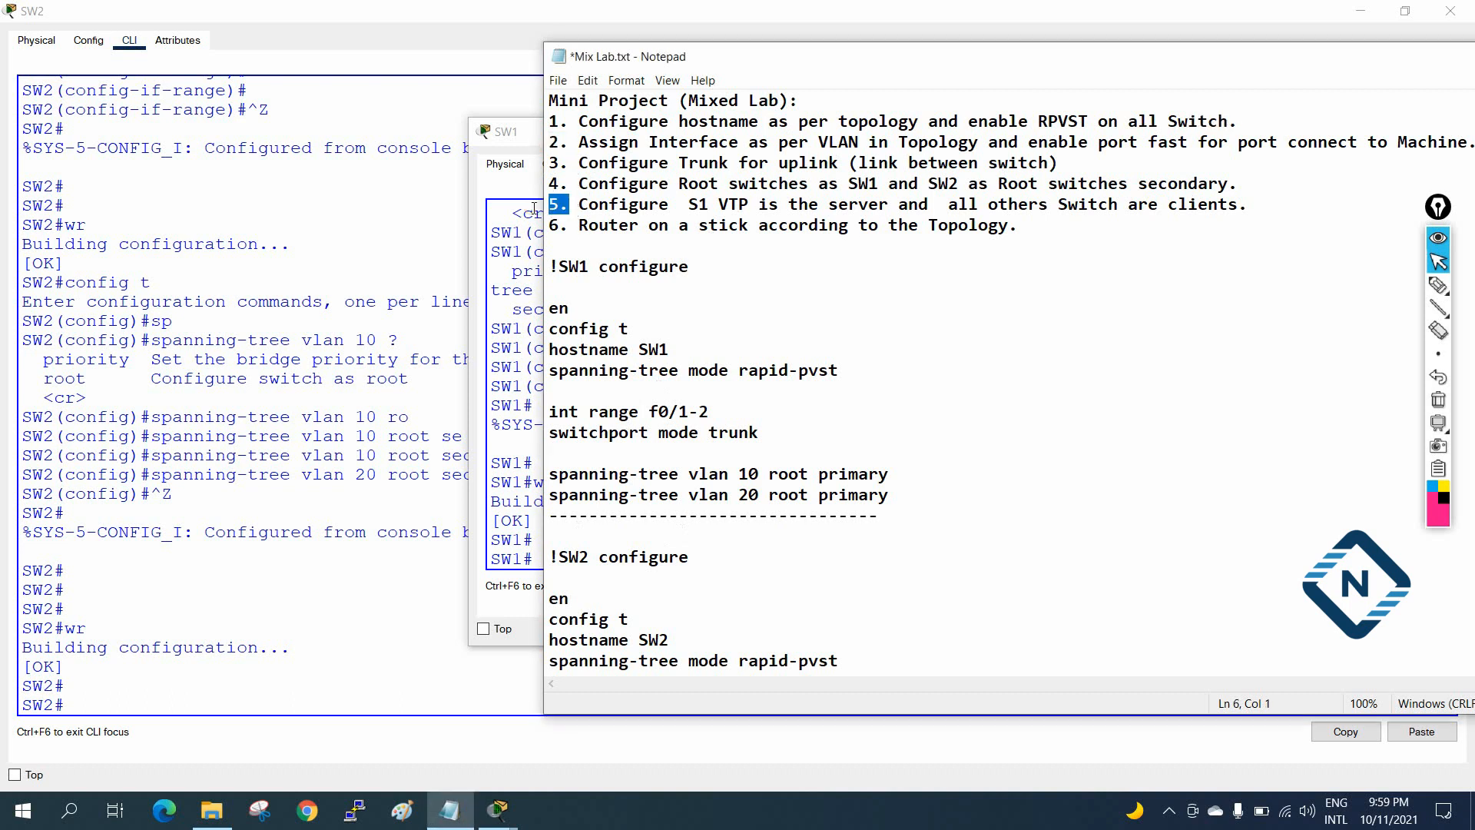
left_click_drag(561, 147, 546, 144)
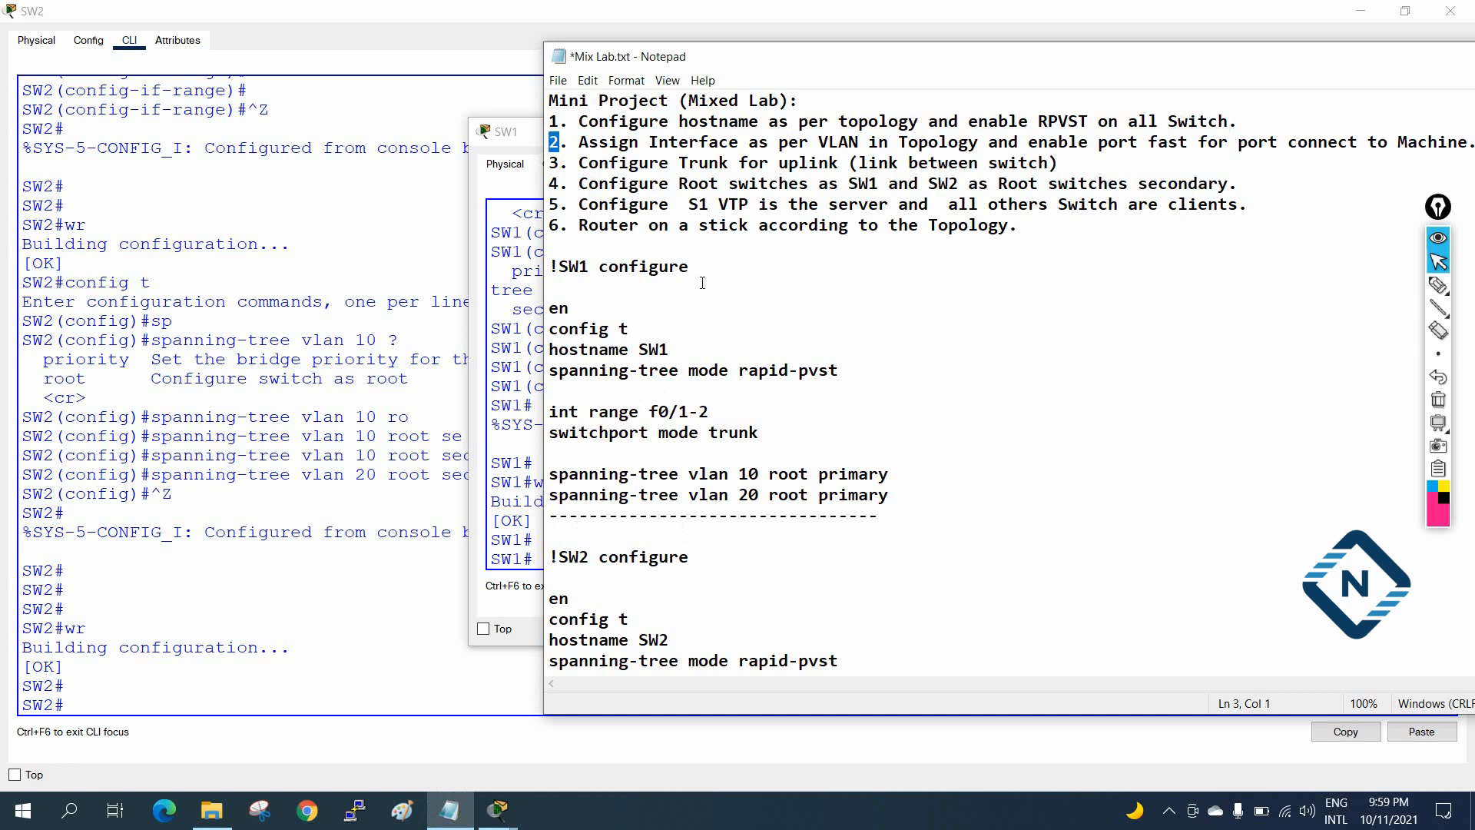